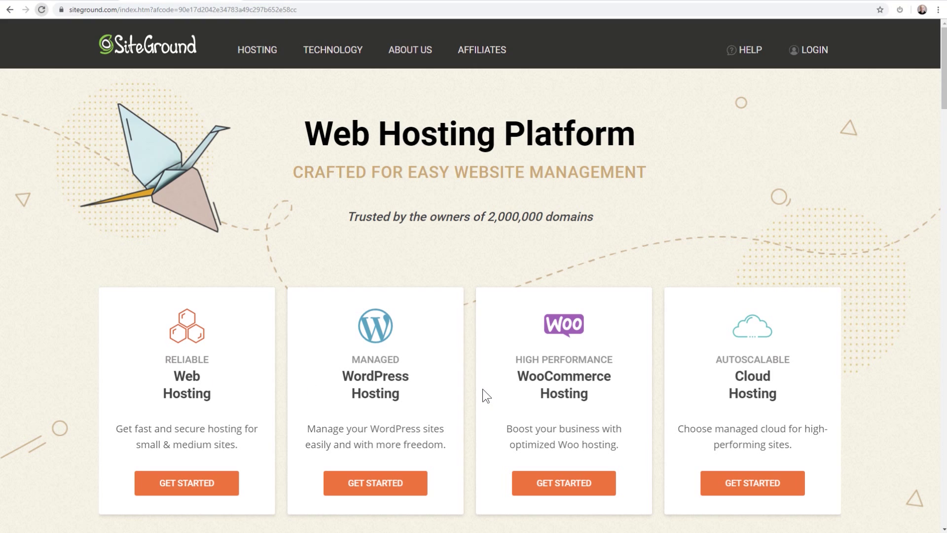
# Step: Choose the managed WordPress hosting service and get the GrowBig plan
pyautogui.click(384, 474)
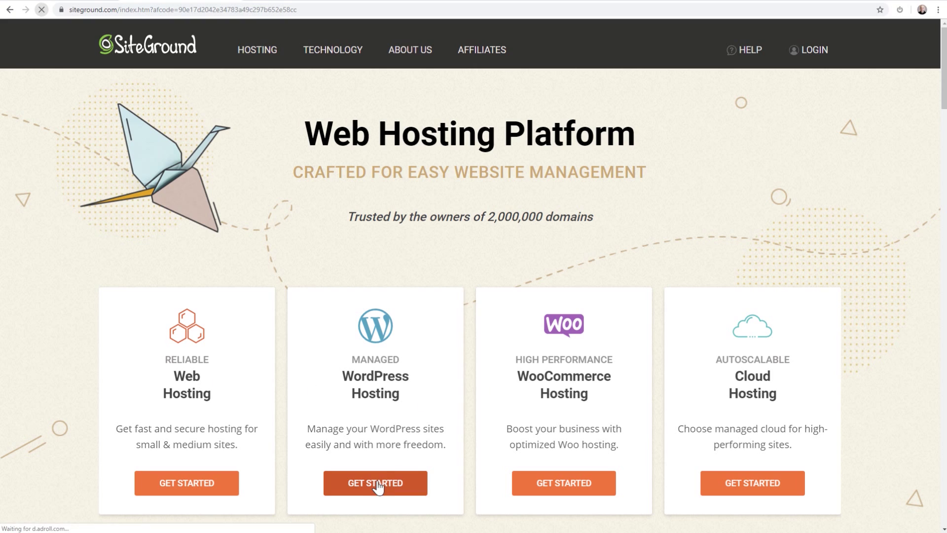
pyautogui.scroll(-4, 429, 311)
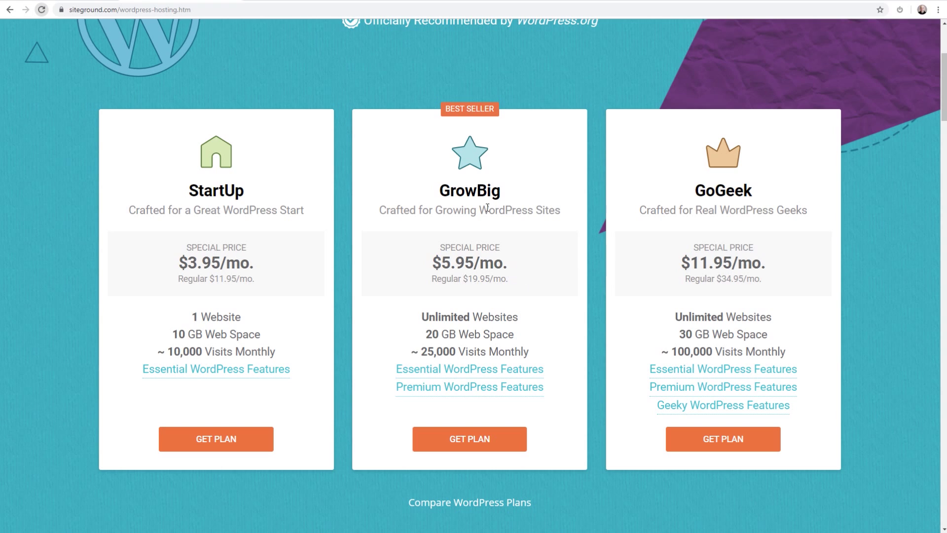
pyautogui.click(467, 447)
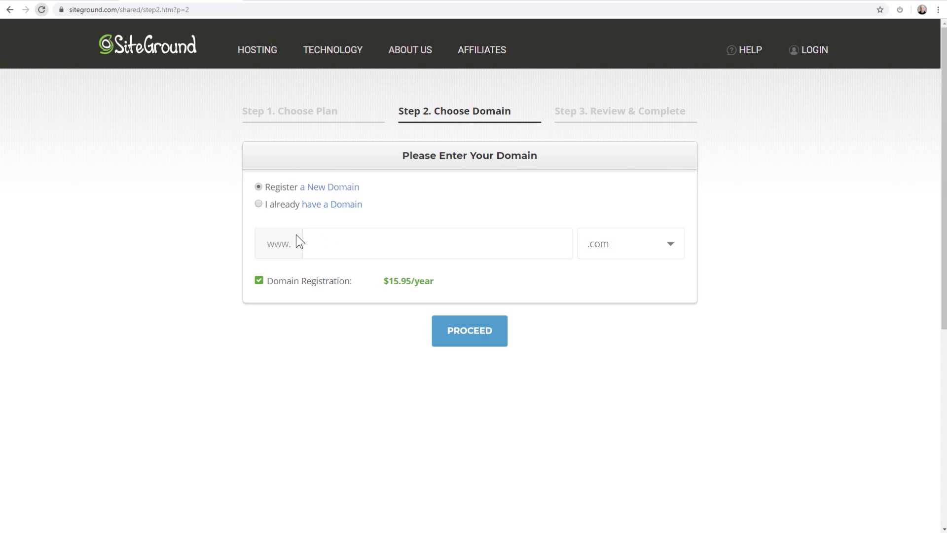
# Step: Choose to use an already owned domain, enter letscreateawebsite.com and proceed to the review step
pyautogui.click(258, 204)
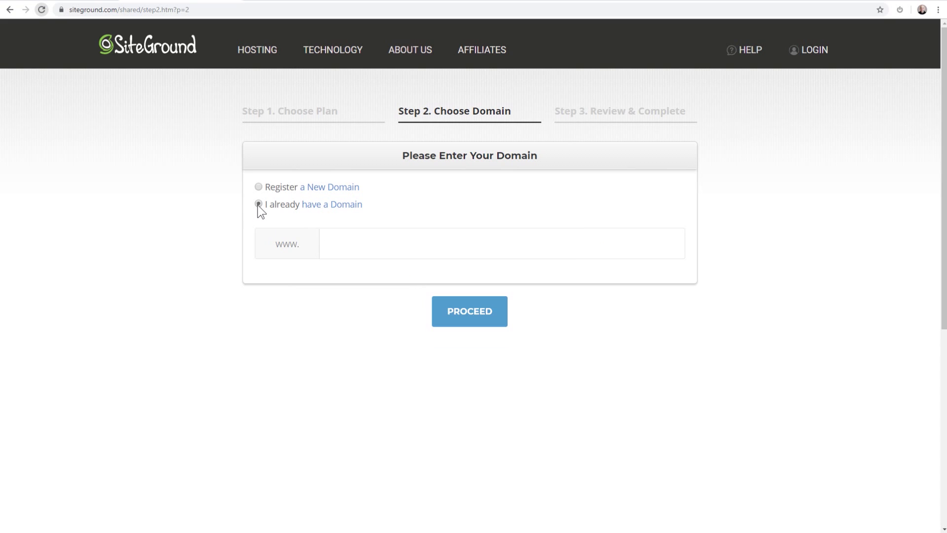
pyautogui.click(351, 244)
pyautogui.write('letscreateawebsite.com')
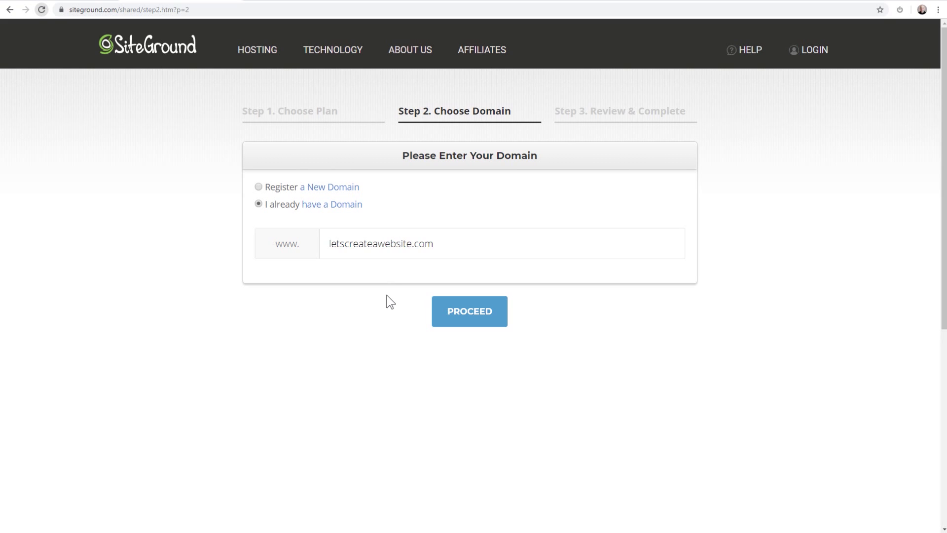
pyautogui.click(461, 313)
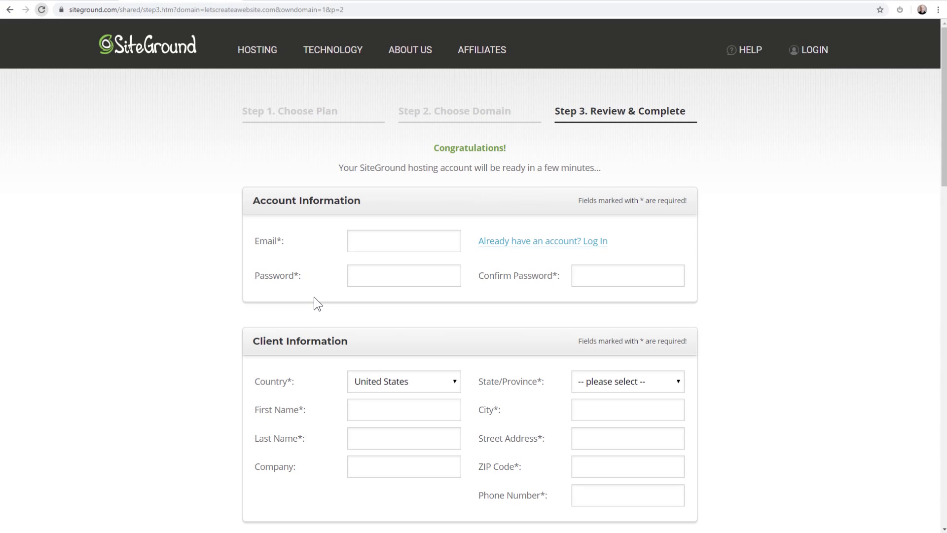
# Step: Review the order form's client, payment and purchase sections, including the available hosting periods and extra services
pyautogui.scroll(-3, 317, 298)
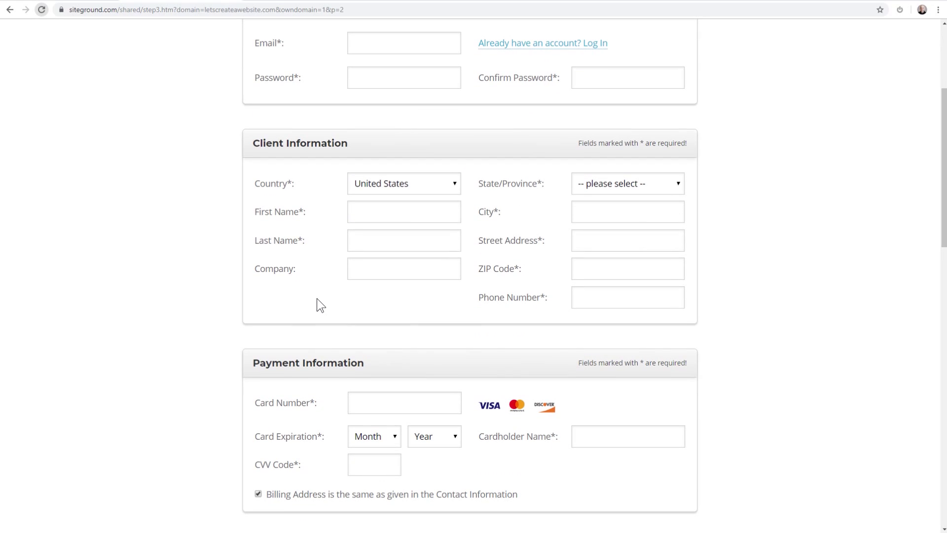
pyautogui.scroll(-5, 317, 298)
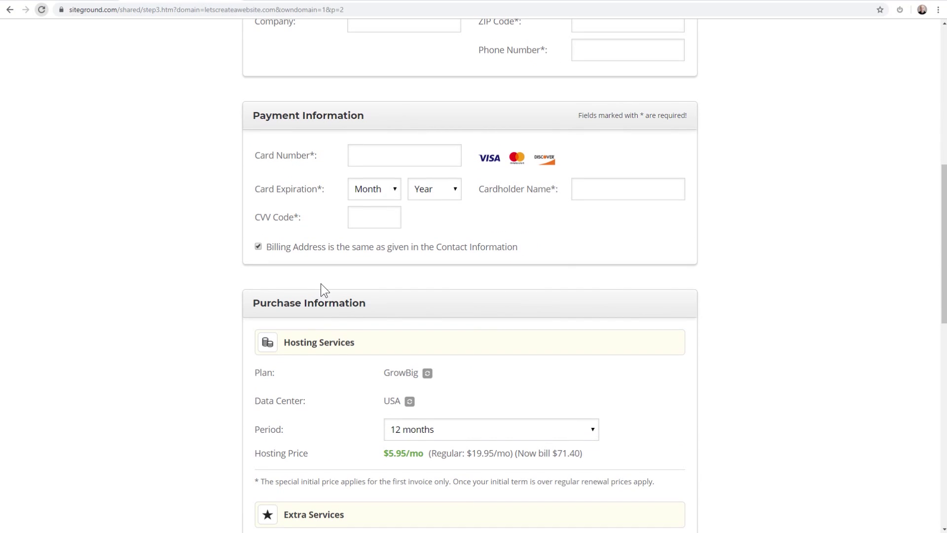
pyautogui.scroll(-5, 321, 280)
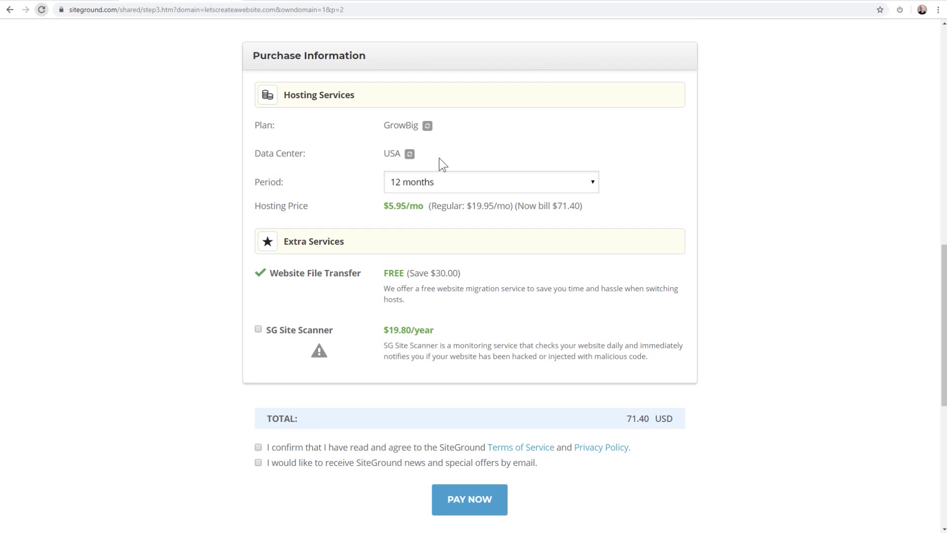
pyautogui.click(491, 191)
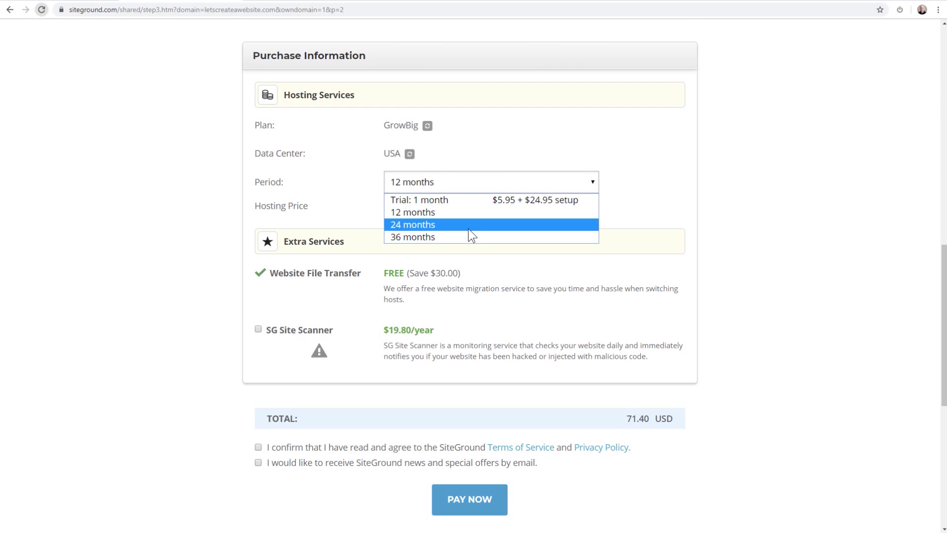
pyautogui.click(344, 194)
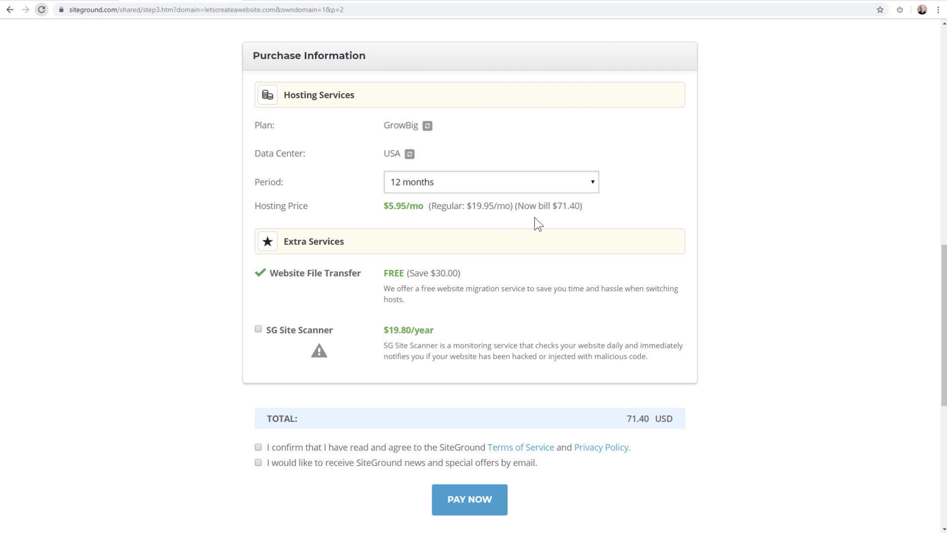
pyautogui.scroll(-2, 535, 217)
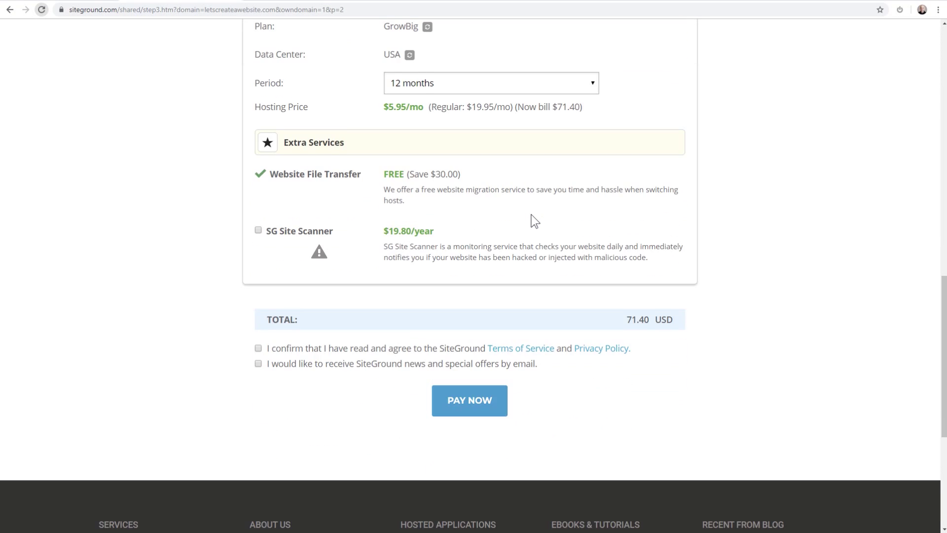
pyautogui.scroll(-2, 532, 220)
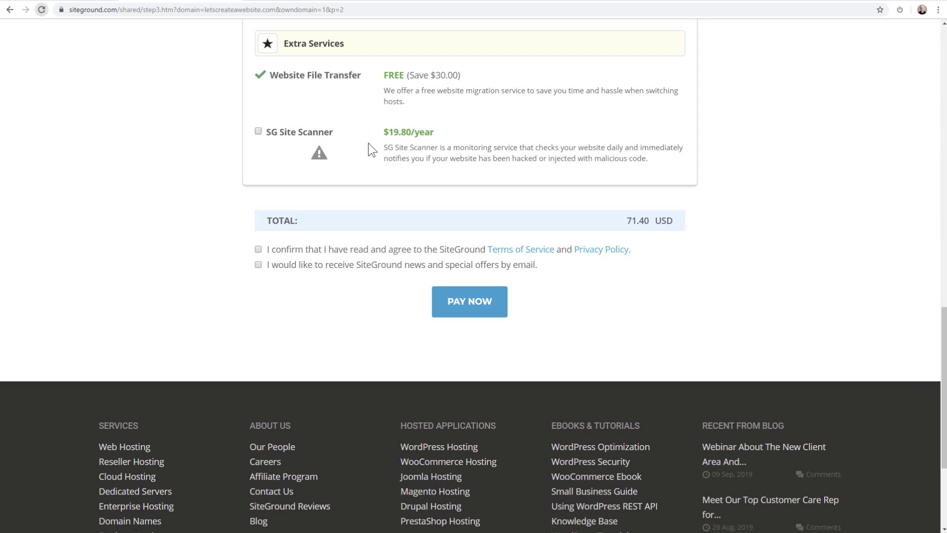
pyautogui.scroll(-2, 368, 148)
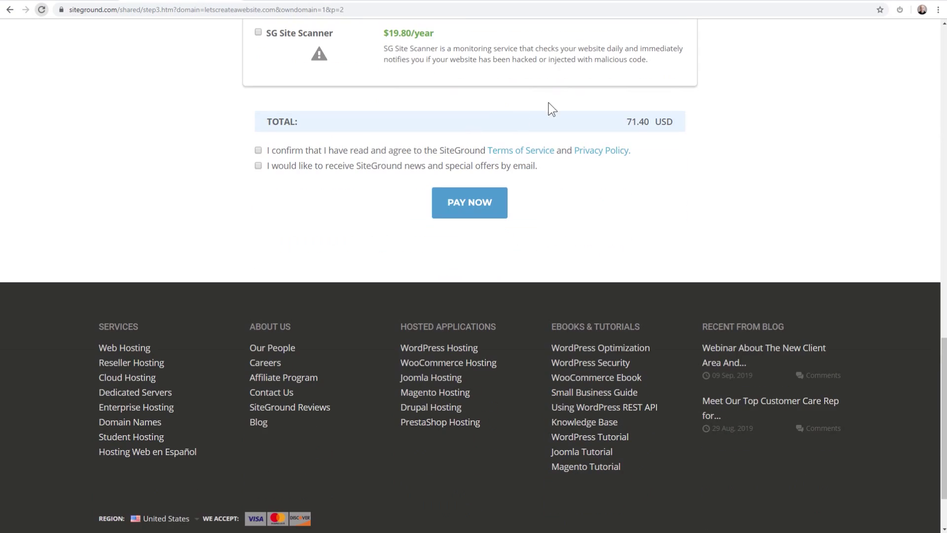
# Step: Check the order total, accept the Terms of Service and Privacy Policy, and submit the payment
pyautogui.doubleClick(663, 122)
pyautogui.click(653, 124)
pyautogui.click(260, 149)
pyautogui.click(464, 209)
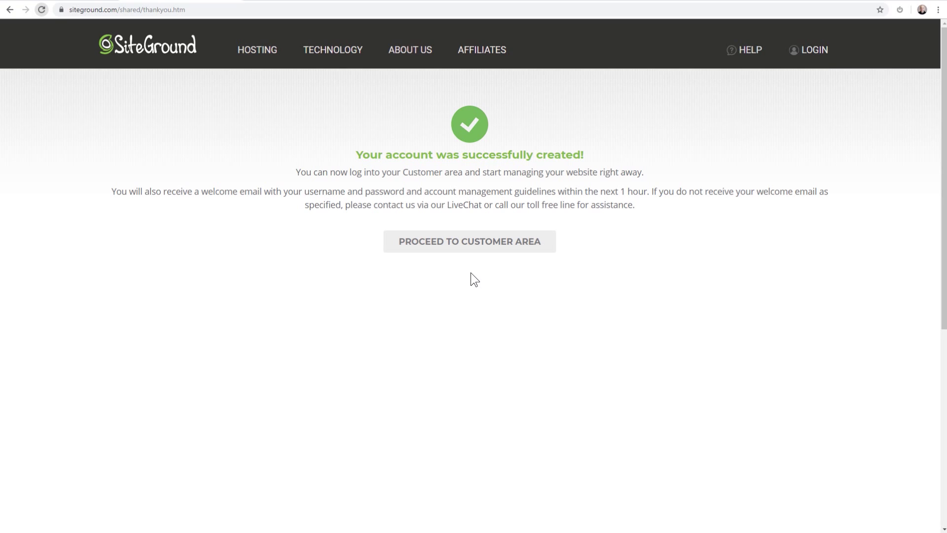
# Step: Go to the customer area and begin setting up letscreateawebsite.com as a new website
pyautogui.click(465, 249)
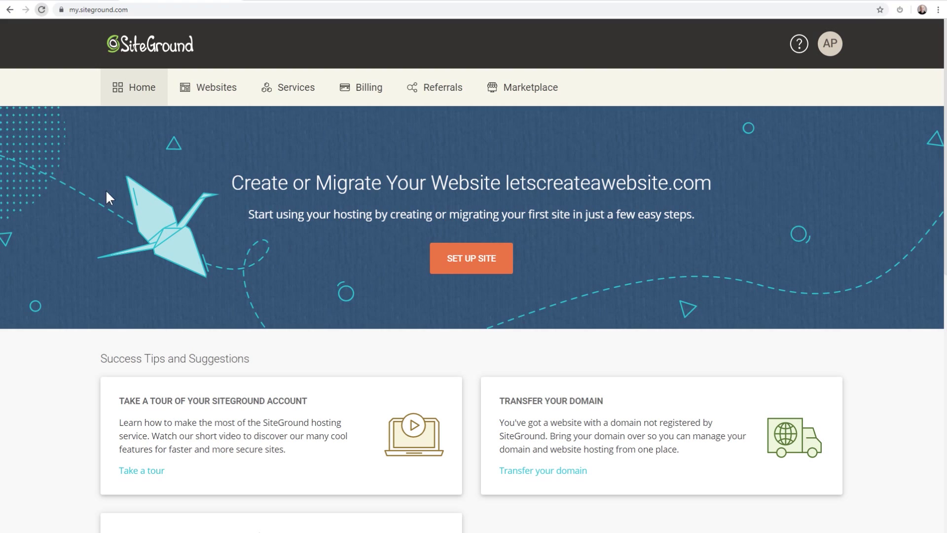
pyautogui.click(484, 261)
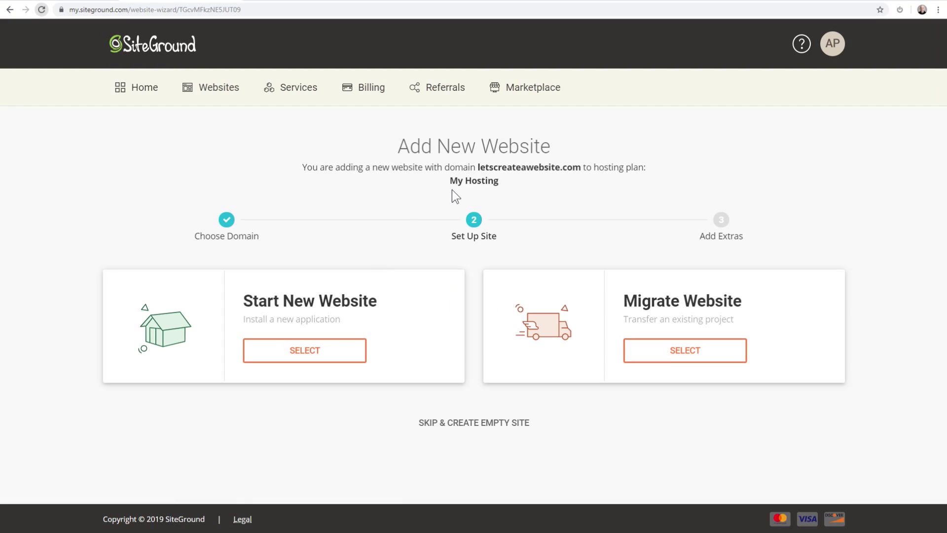
pyautogui.moveTo(477, 167); pyautogui.dragTo(584, 169)
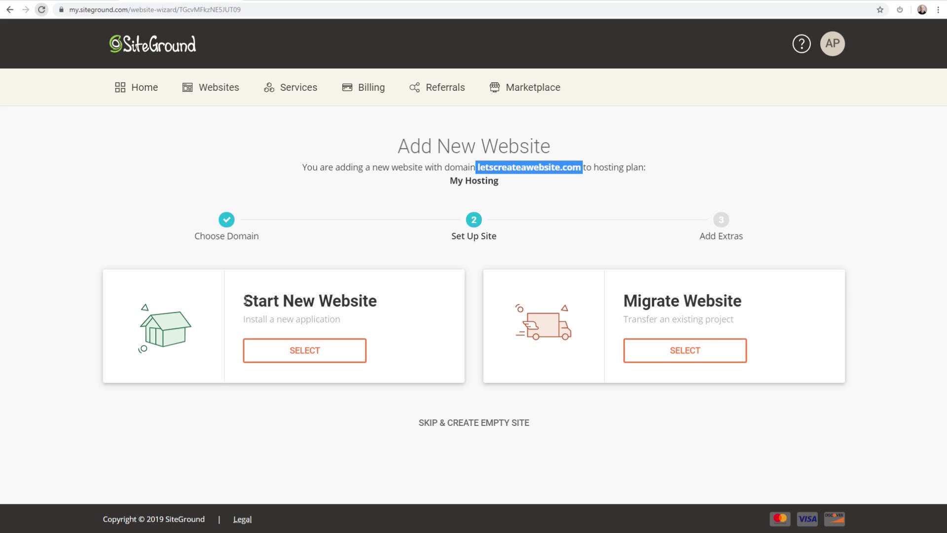
pyautogui.click(305, 351)
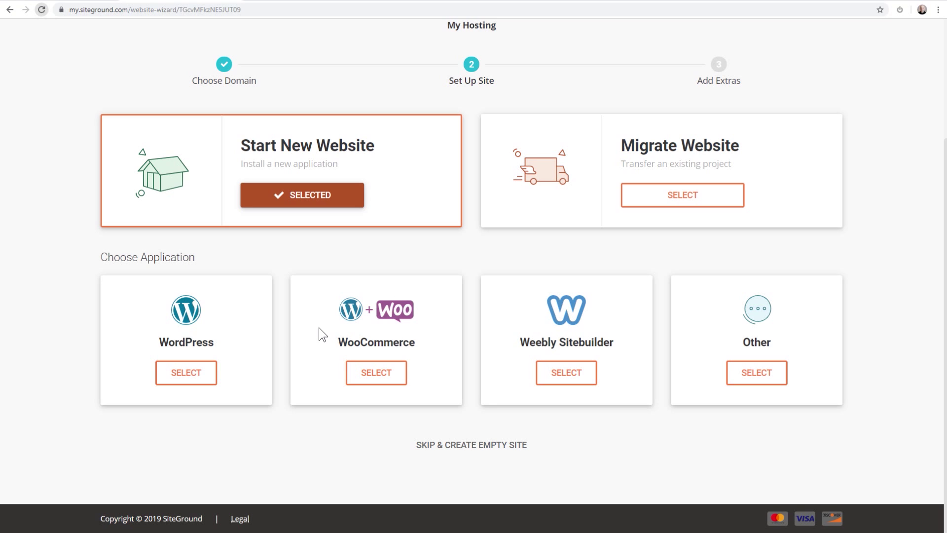
# Step: Choose WordPress as the application with a login email and password, and finish the site creation without extras
pyautogui.click(185, 374)
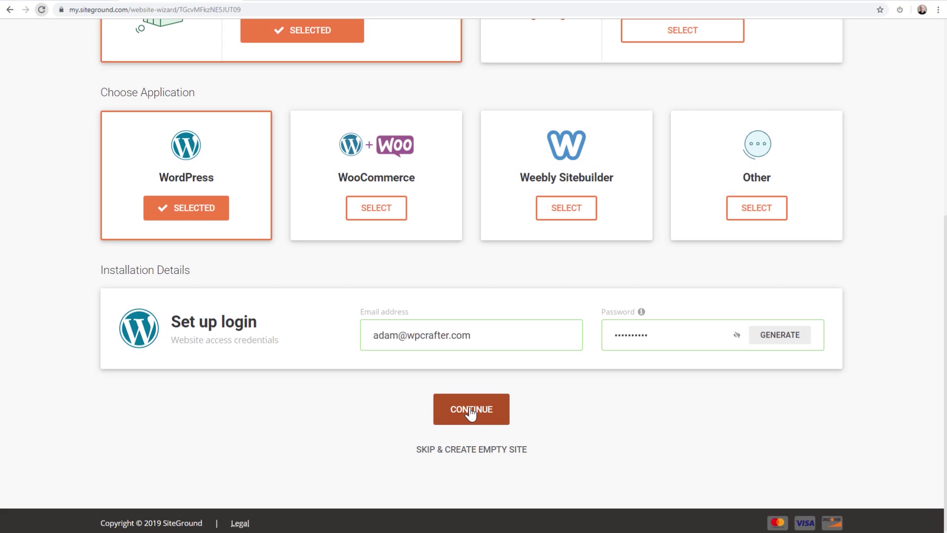
pyautogui.click(471, 413)
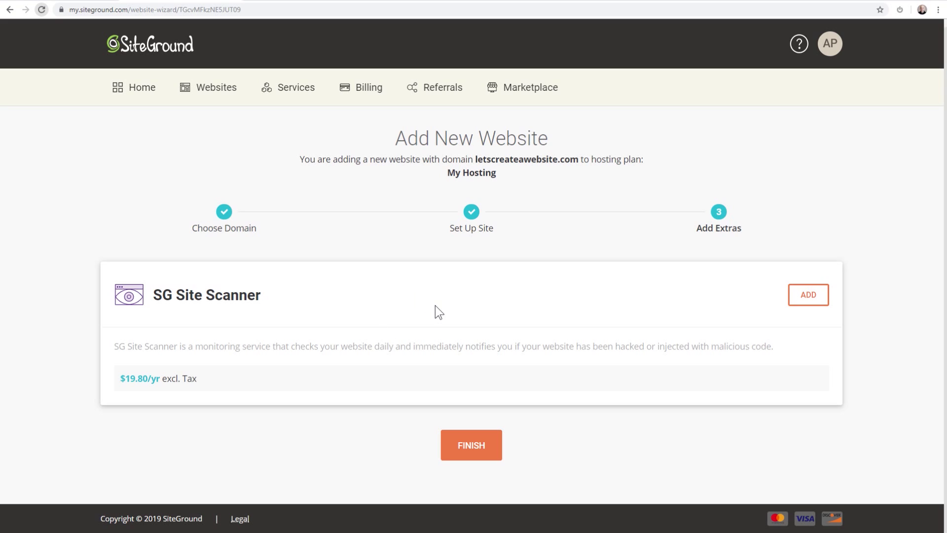
pyautogui.click(470, 443)
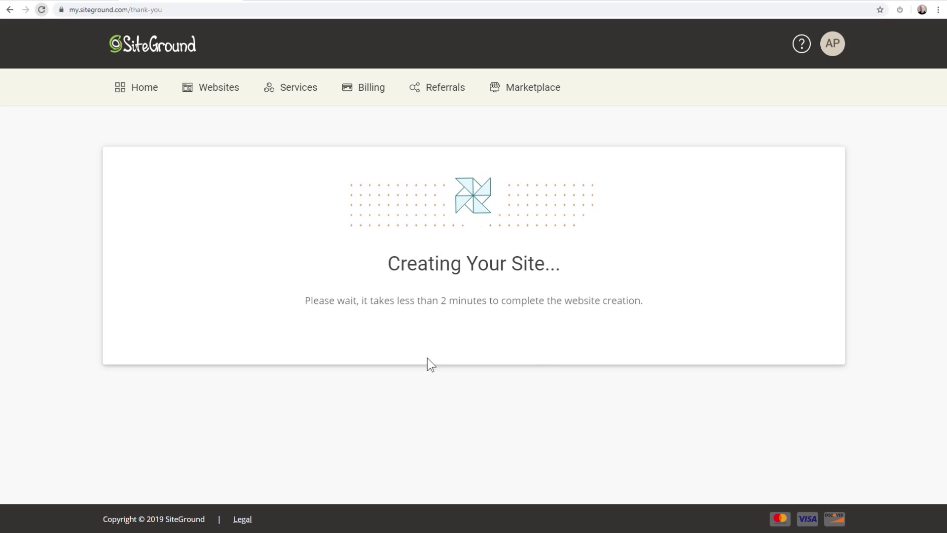
# Step: Examine the two DNS name servers given for pointing the domain to the new host
pyautogui.scroll(-2, 408, 326)
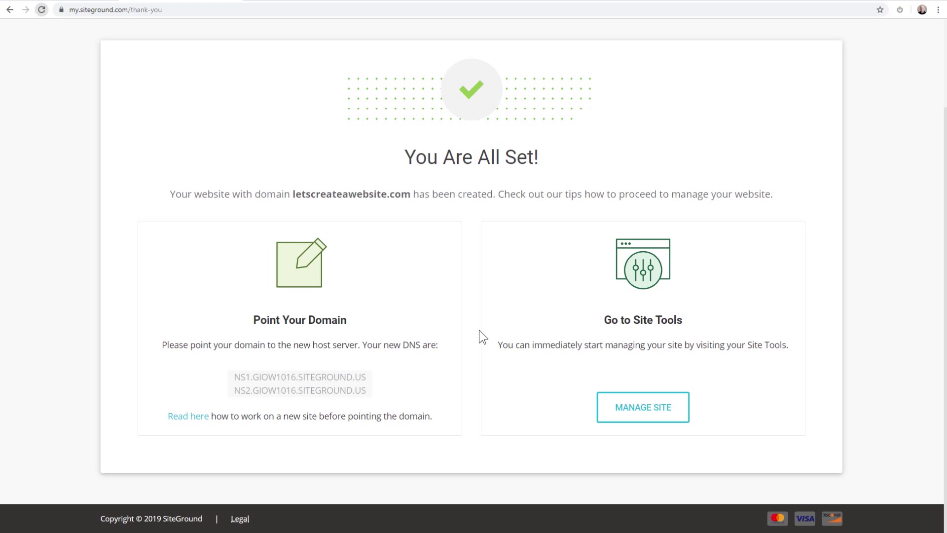
pyautogui.moveTo(367, 378); pyautogui.dragTo(220, 378)
pyautogui.moveTo(363, 391); pyautogui.dragTo(223, 391)
pyautogui.click(220, 384)
# Step: Open the site's management tools and install a Let's Encrypt SSL certificate for letscreateawebsite.com
pyautogui.click(650, 409)
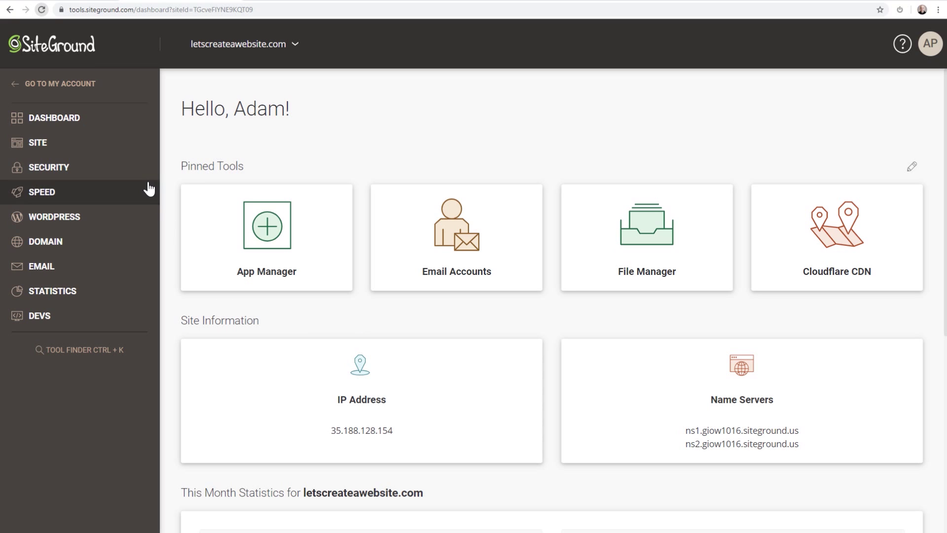
pyautogui.click(54, 174)
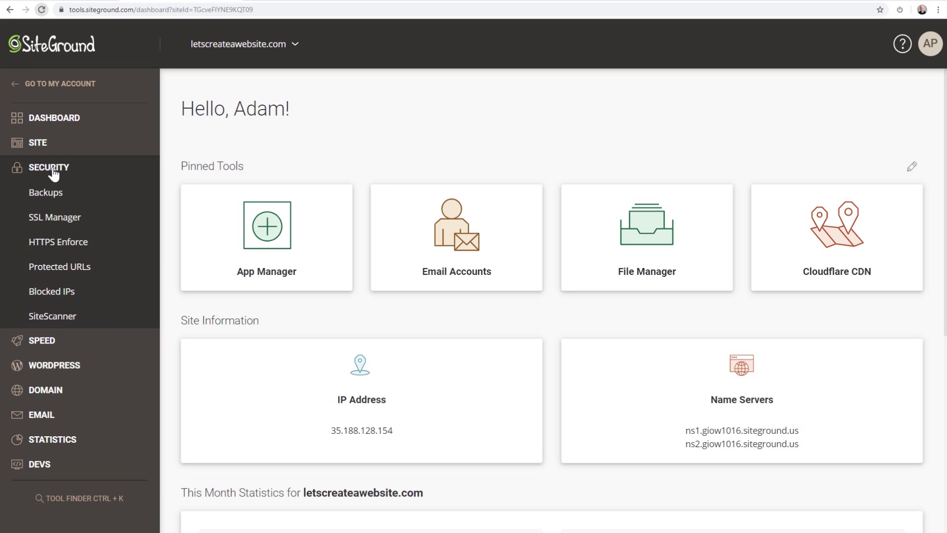
pyautogui.click(55, 218)
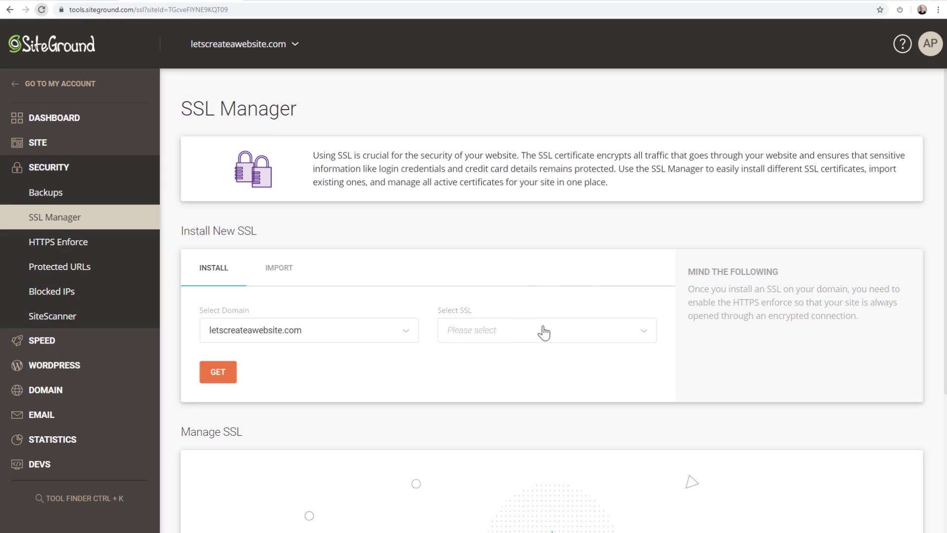
pyautogui.click(609, 331)
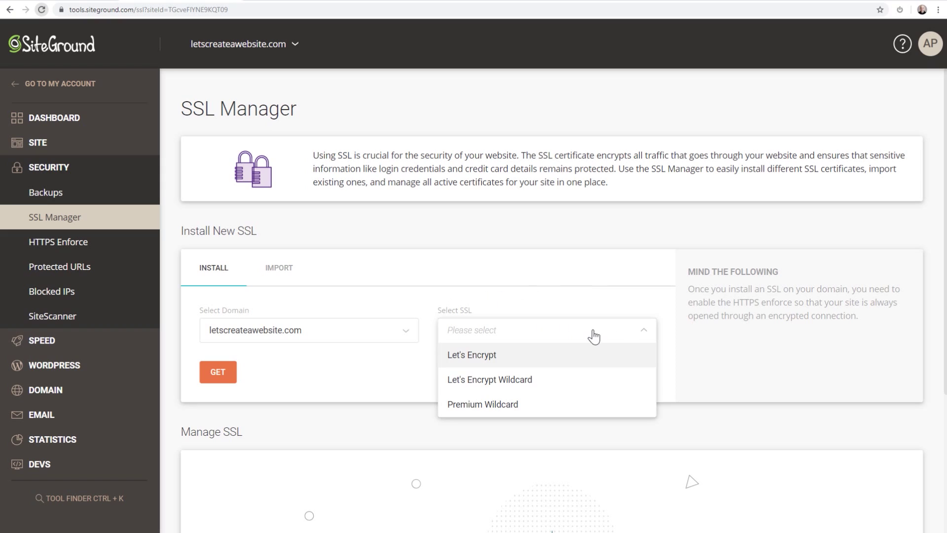
pyautogui.click(481, 363)
pyautogui.click(218, 375)
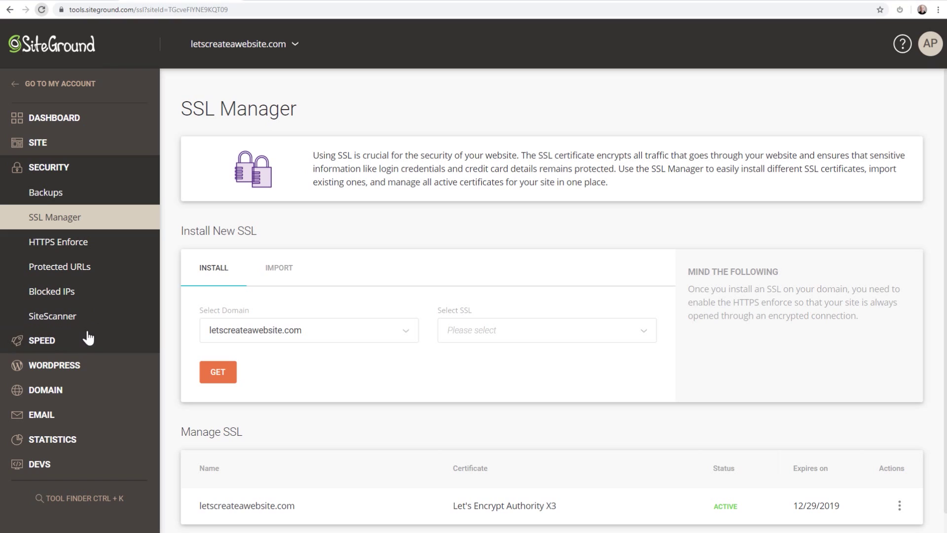
# Step: Open the WordPress installation management, check the available actions, and log in to the letscreateawebsite.com admin area
pyautogui.click(41, 374)
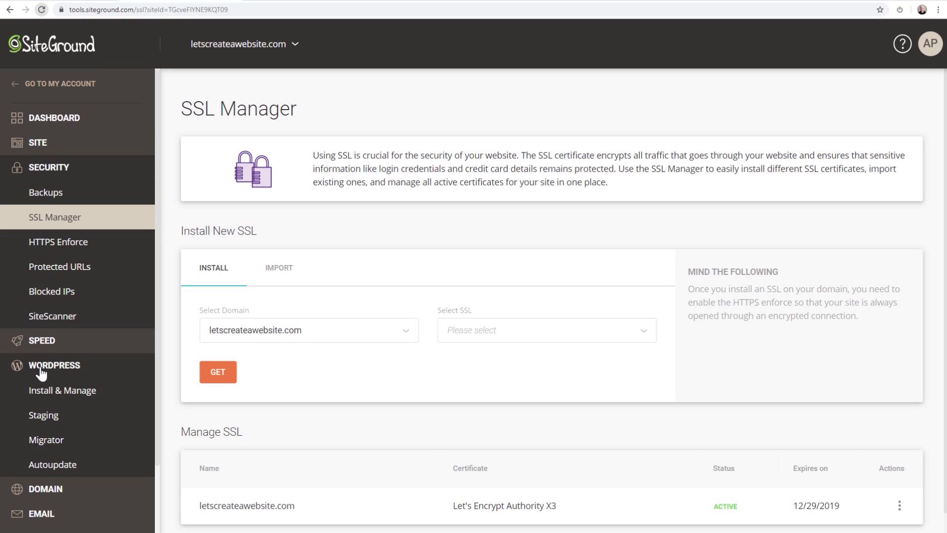
pyautogui.click(42, 396)
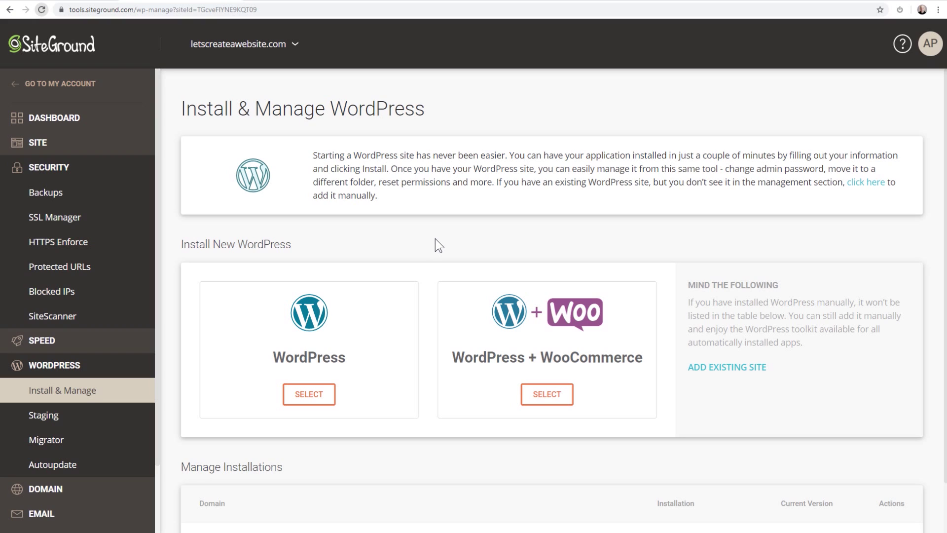
pyautogui.scroll(-1, 435, 242)
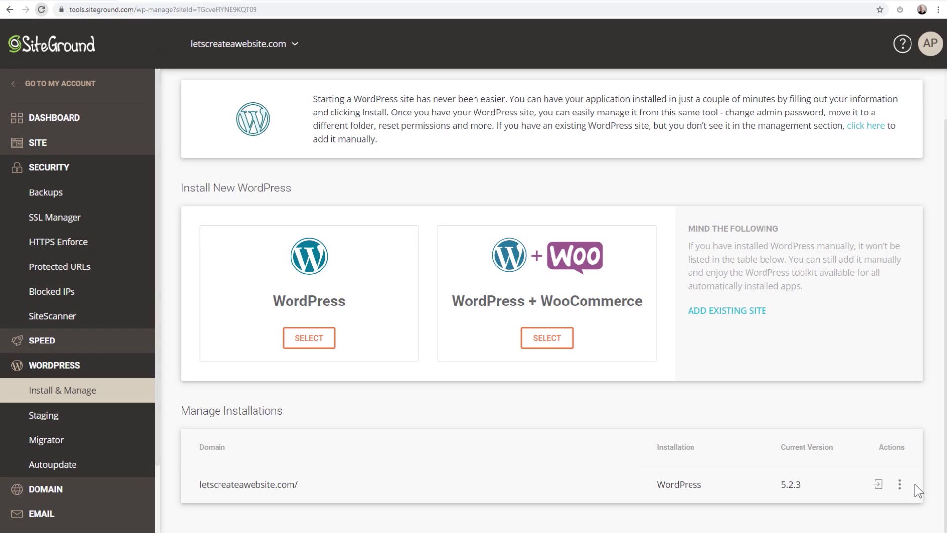
pyautogui.click(900, 485)
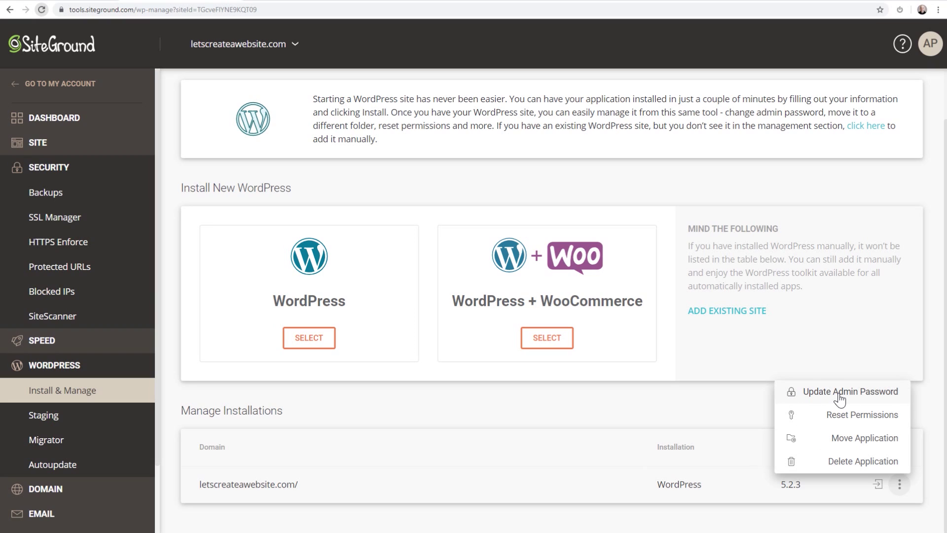
pyautogui.click(730, 410)
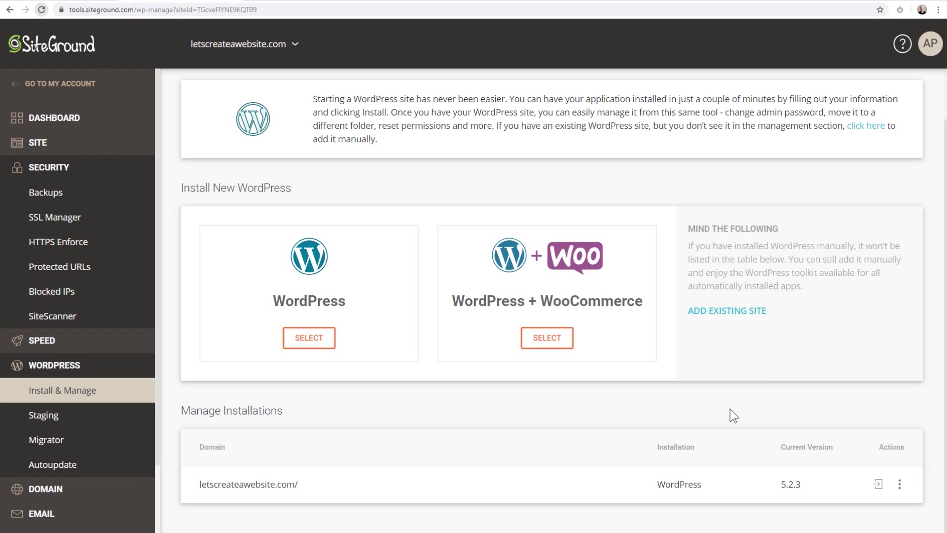
pyautogui.click(877, 485)
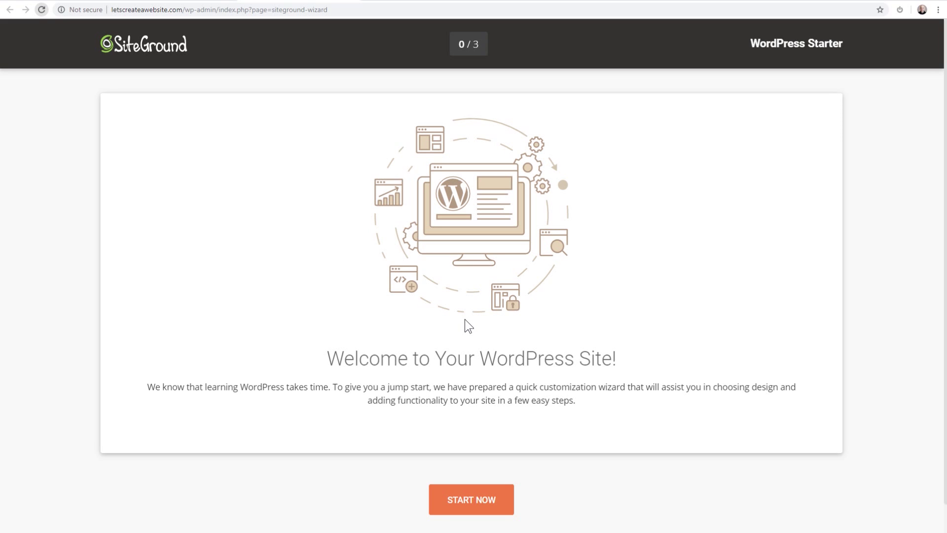
pyautogui.scroll(-1, 465, 297)
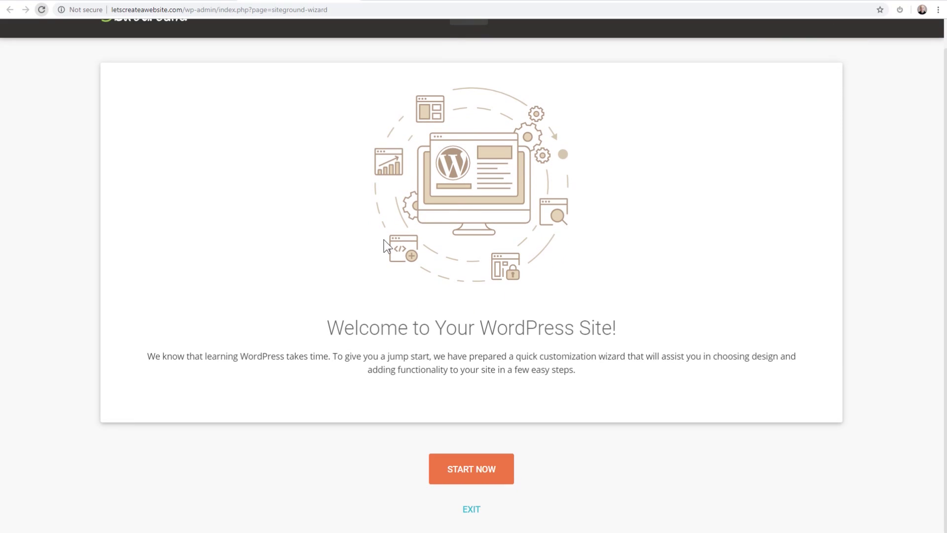
# Step: Exit the WordPress starter wizard and deactivate the SG Optimizer plugin
pyautogui.scroll(1, 434, 222)
pyautogui.scroll(-1, 491, 258)
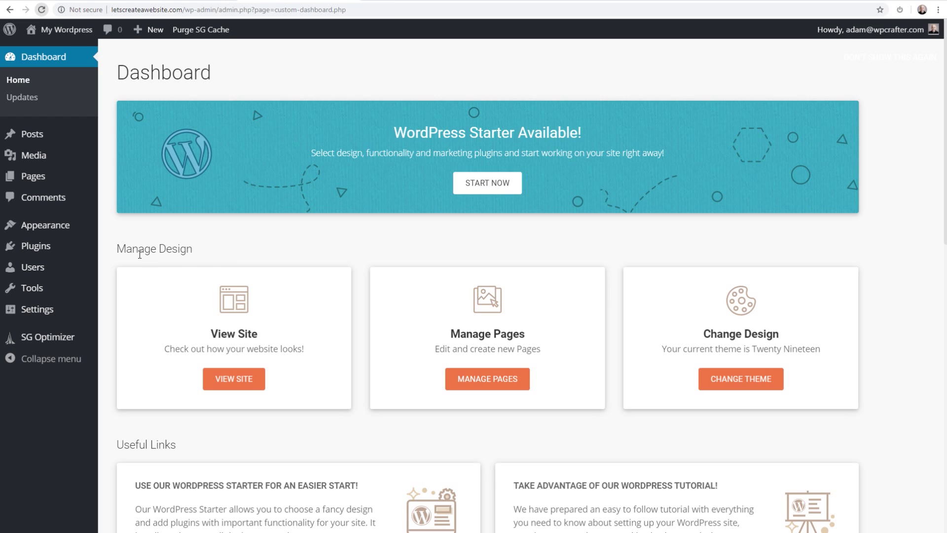
pyautogui.click(45, 252)
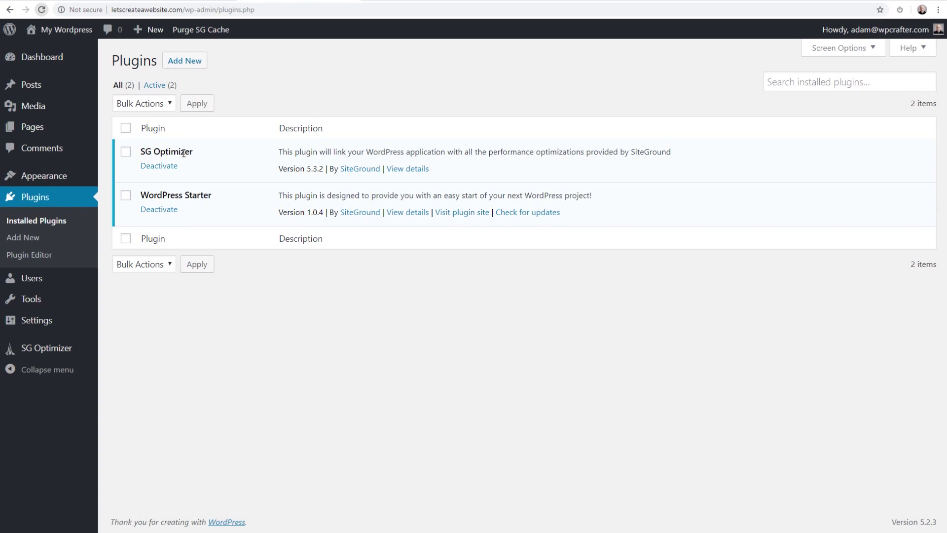
pyautogui.moveTo(141, 152); pyautogui.dragTo(200, 155)
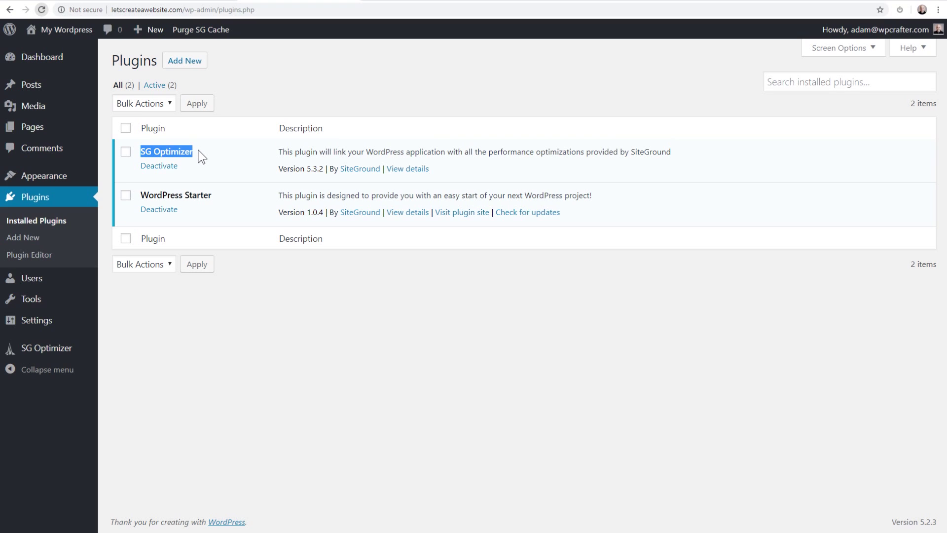
pyautogui.click(165, 166)
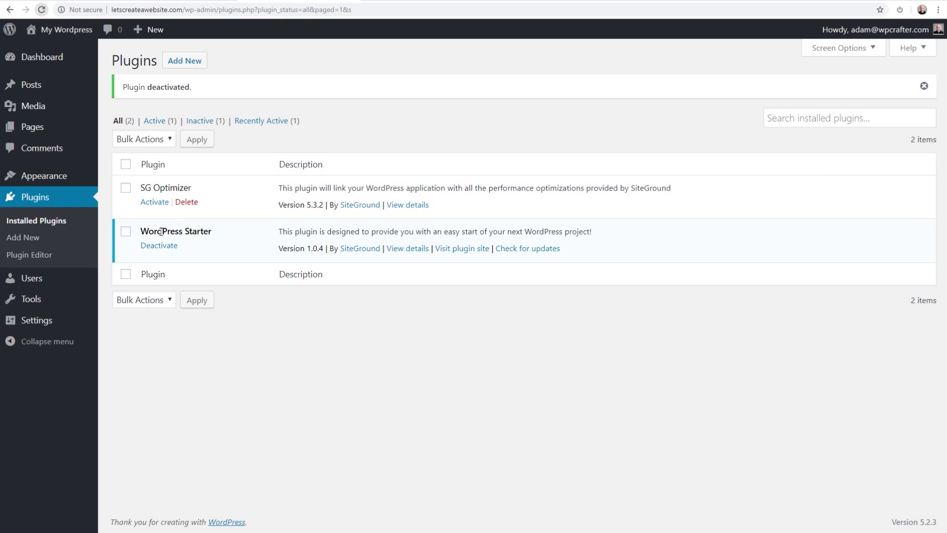
# Step: Deactivate the WordPress Starter plugin and delete it together with its data
pyautogui.click(160, 247)
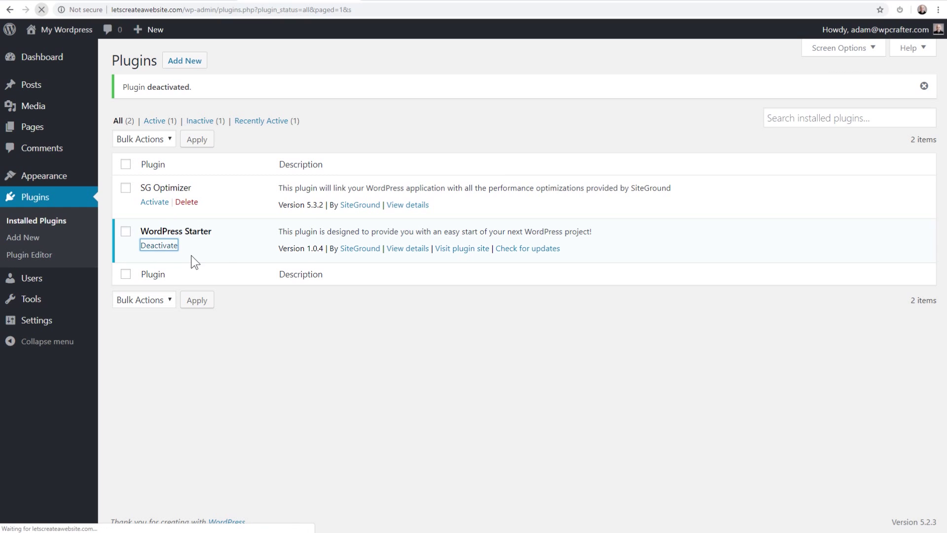
pyautogui.click(186, 246)
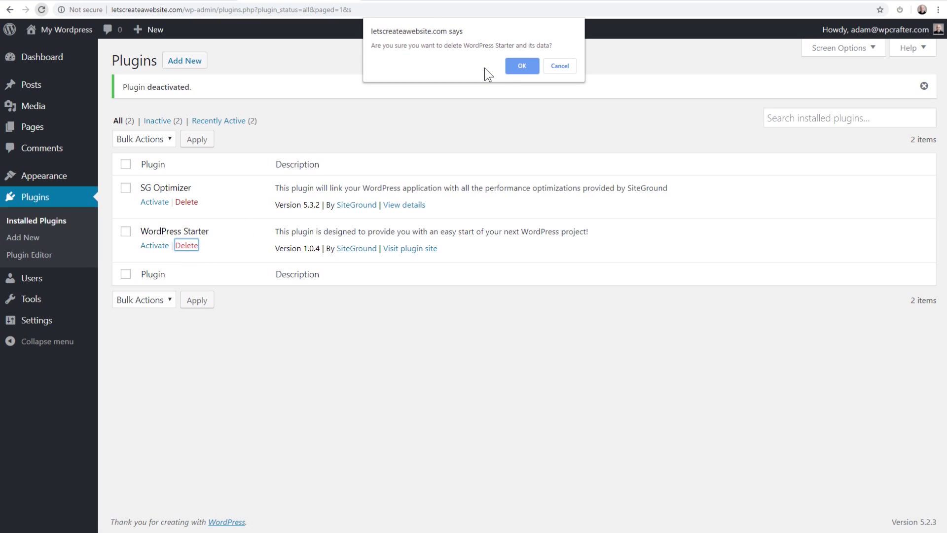
pyautogui.click(521, 66)
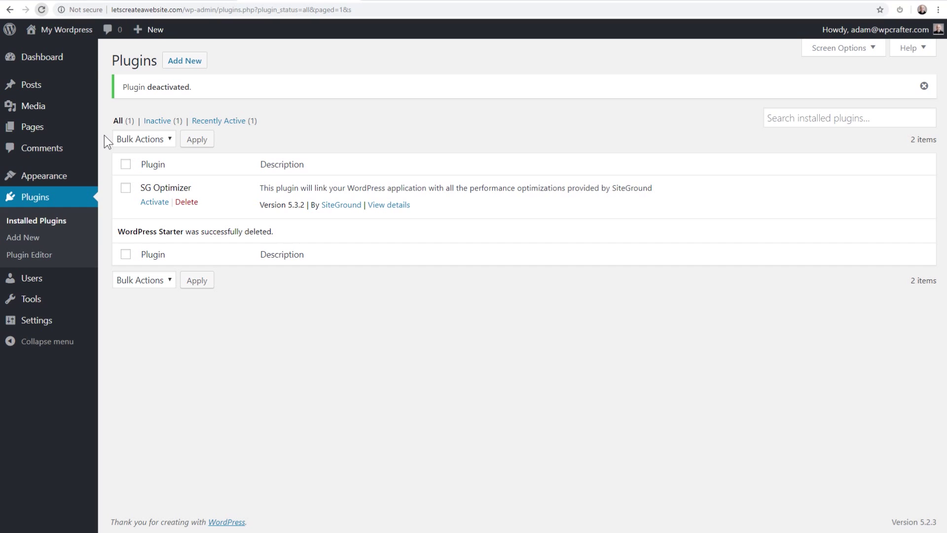
pyautogui.click(63, 323)
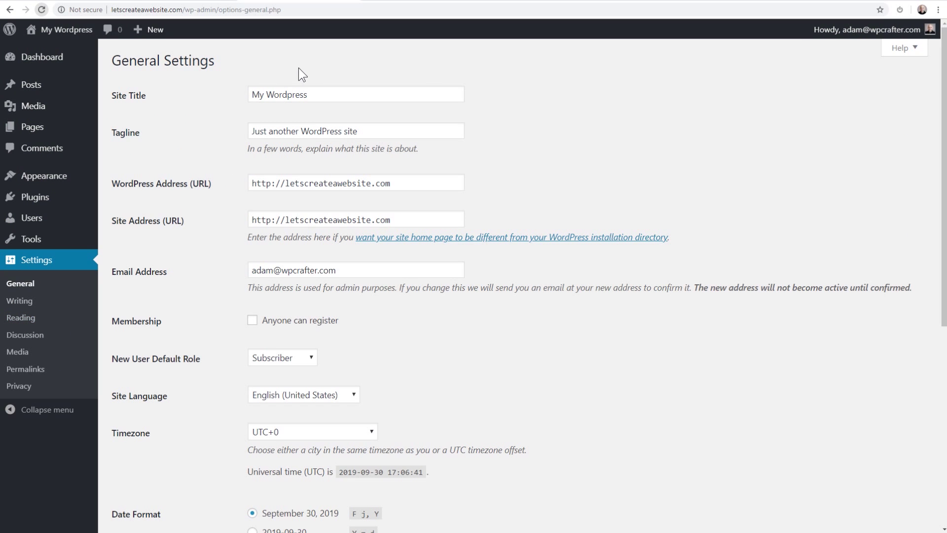
pyautogui.click(271, 185)
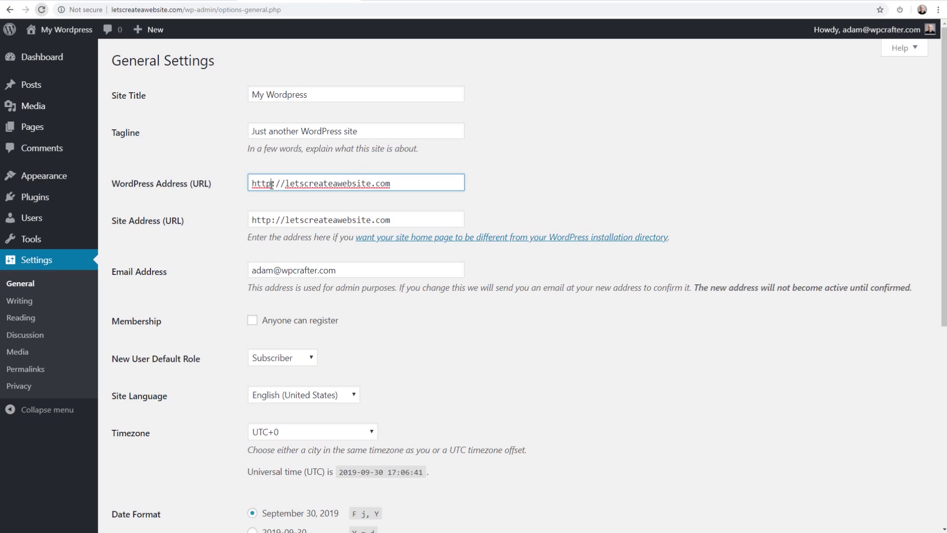
pyautogui.write('s')
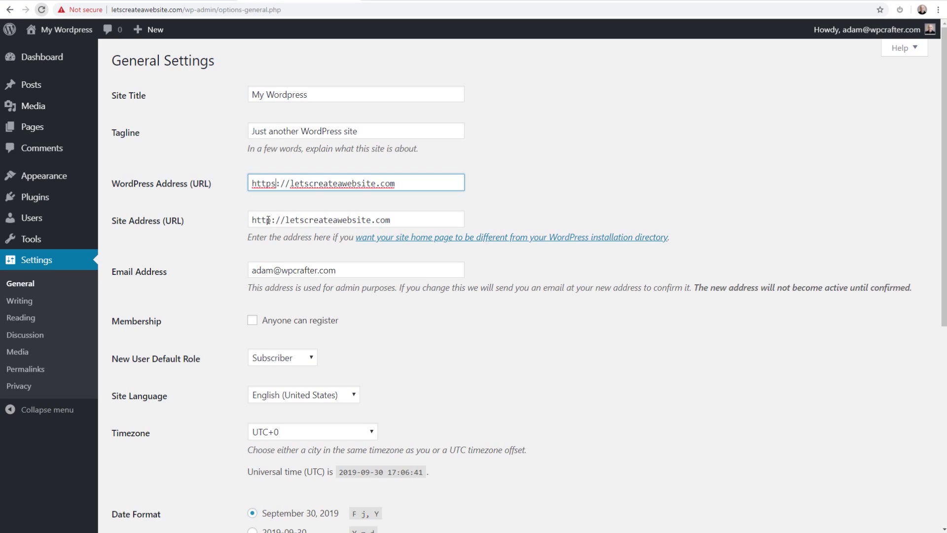
pyautogui.click(273, 220)
pyautogui.write('s')
pyautogui.click(216, 203)
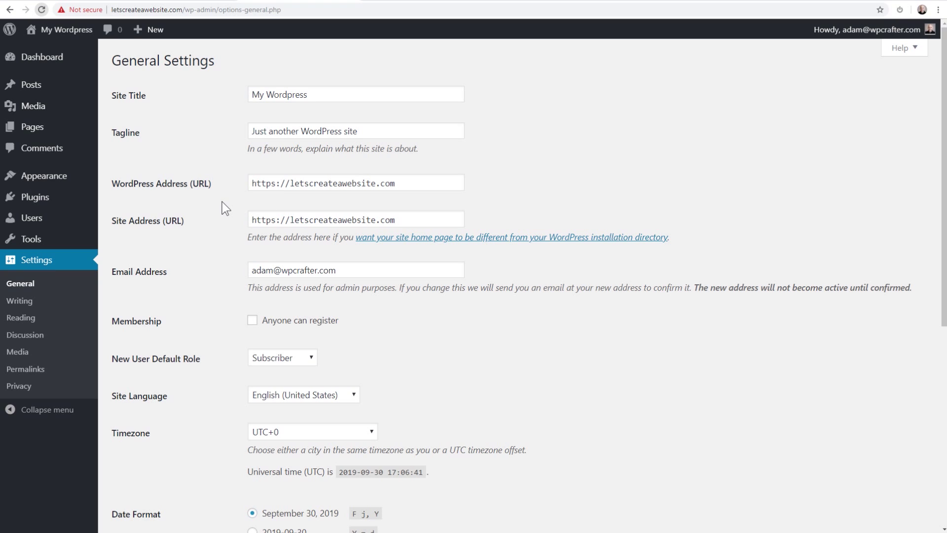
pyautogui.scroll(-7, 222, 201)
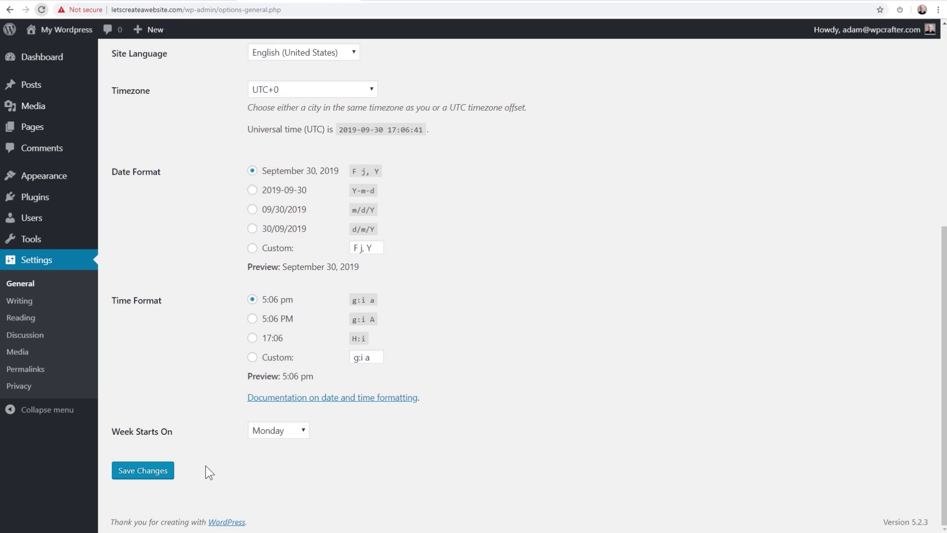
pyautogui.click(148, 476)
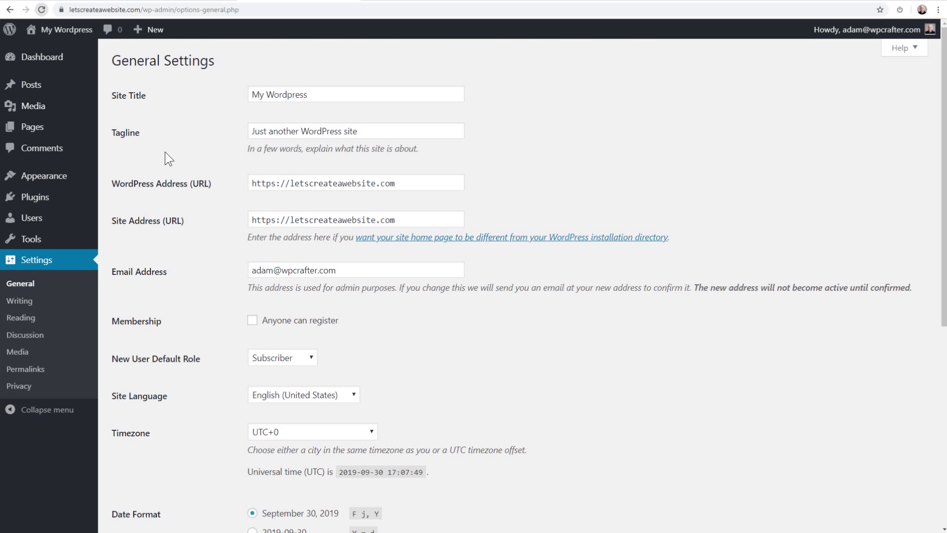
# Step: Return to the admin dashboard and visit the site's front end
pyautogui.click(59, 69)
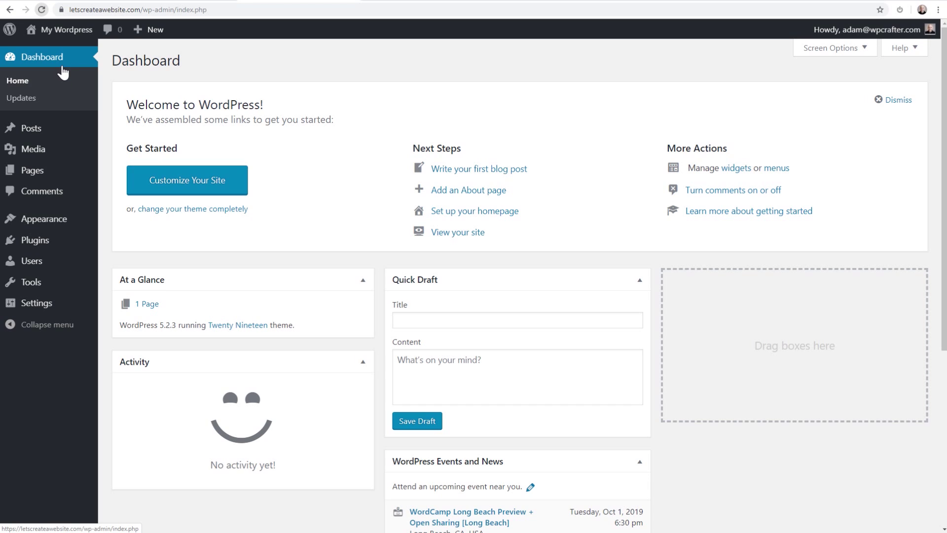
pyautogui.moveTo(47, 34)
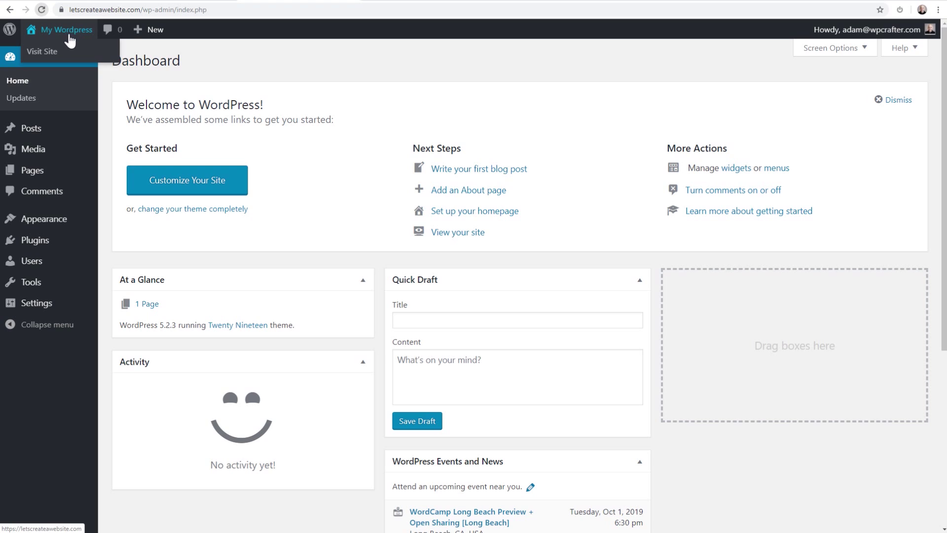
pyautogui.click(43, 55)
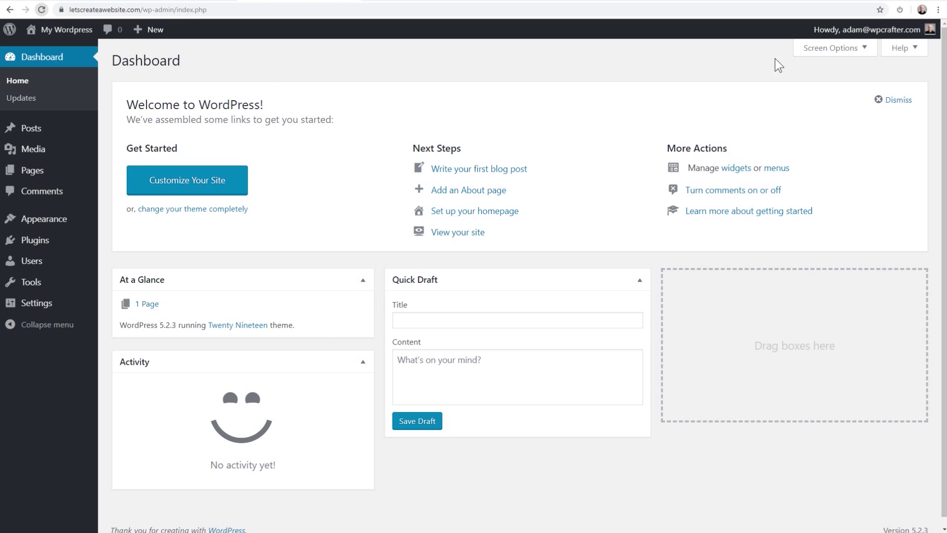
# Step: Hide the Activity, Quick Draft and At a Glance boxes on the dashboard, and close the screen options
pyautogui.click(837, 58)
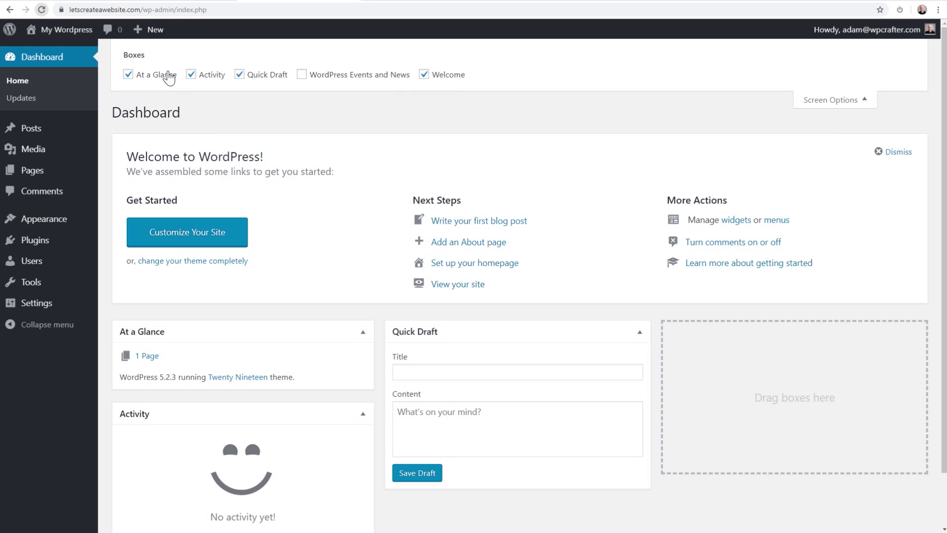
pyautogui.click(203, 75)
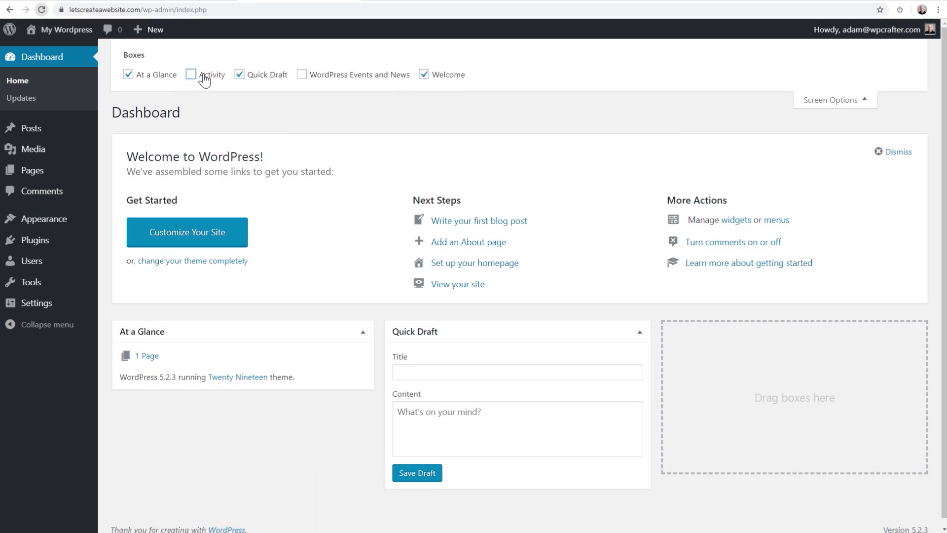
pyautogui.click(259, 76)
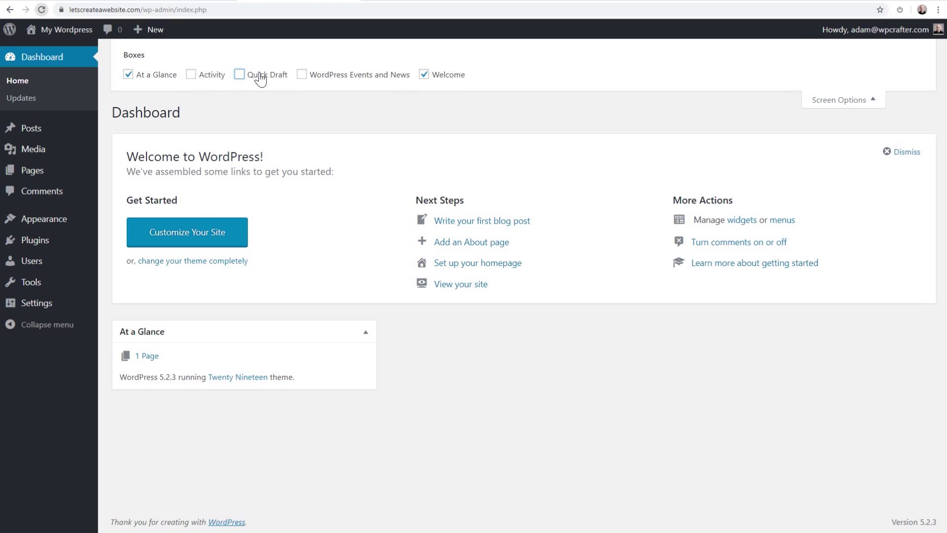
pyautogui.click(162, 78)
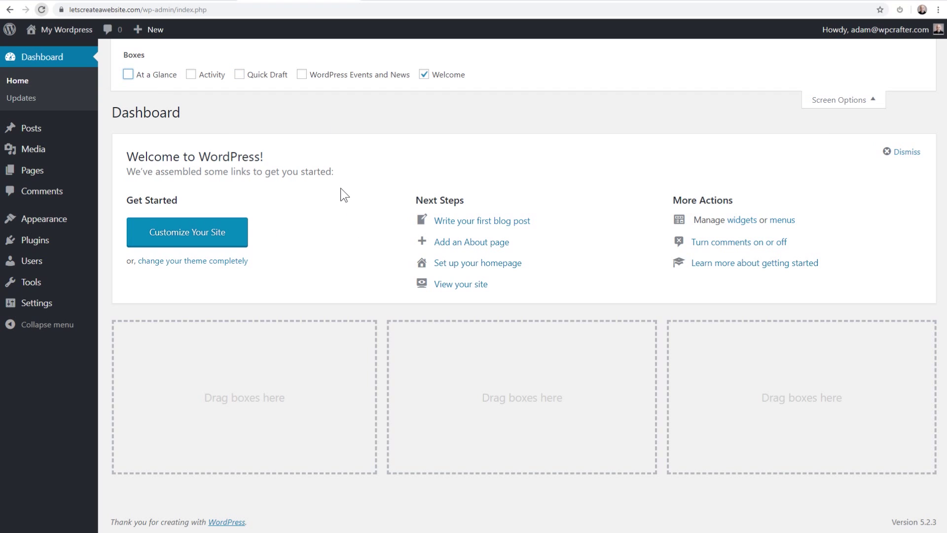
pyautogui.click(838, 101)
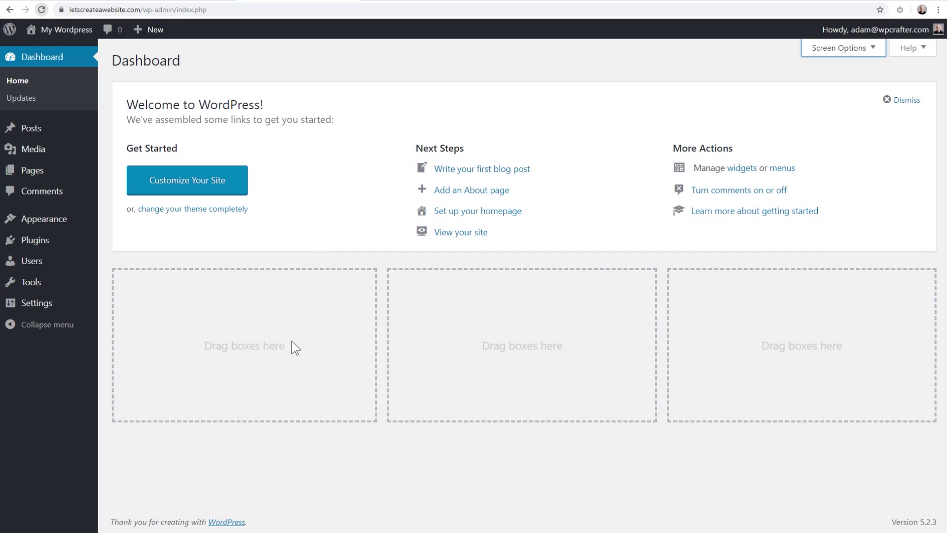
pyautogui.click(358, 265)
# Step: Examine the admin area's sections from Posts through Settings and the entries each one offers
pyautogui.moveTo(40, 131)
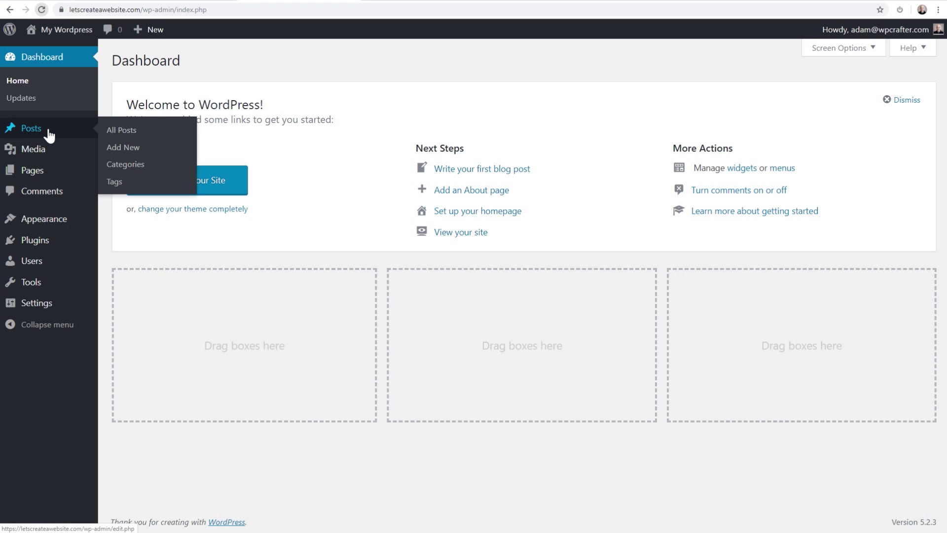
pyautogui.moveTo(52, 151)
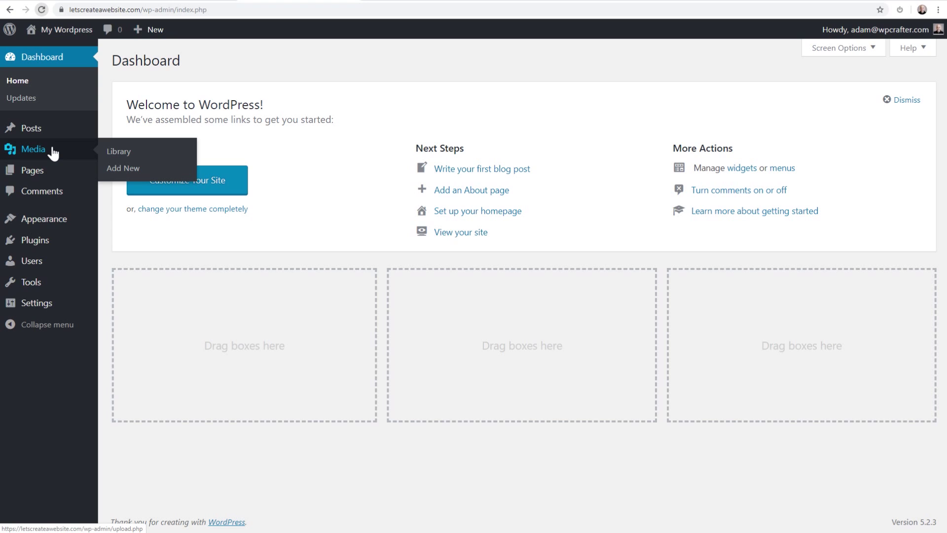
pyautogui.moveTo(52, 175)
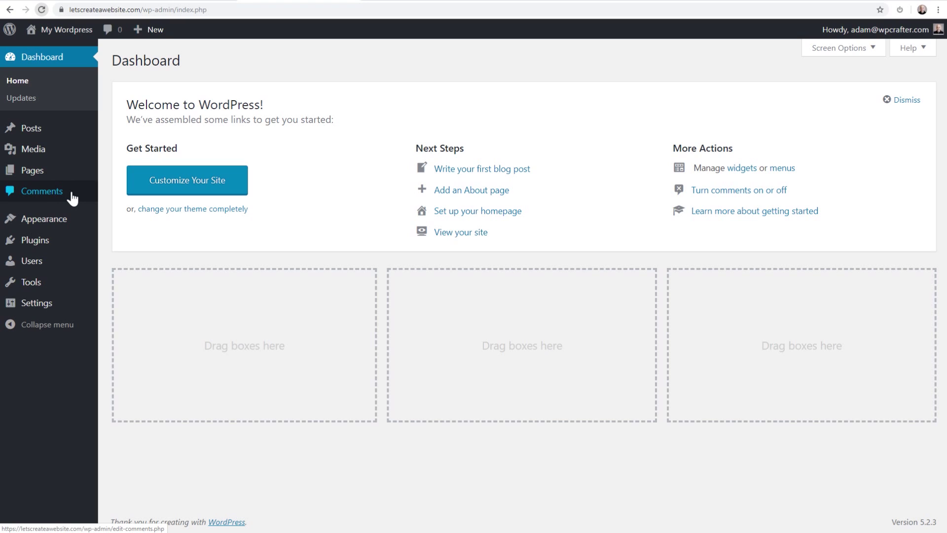
pyautogui.moveTo(72, 222)
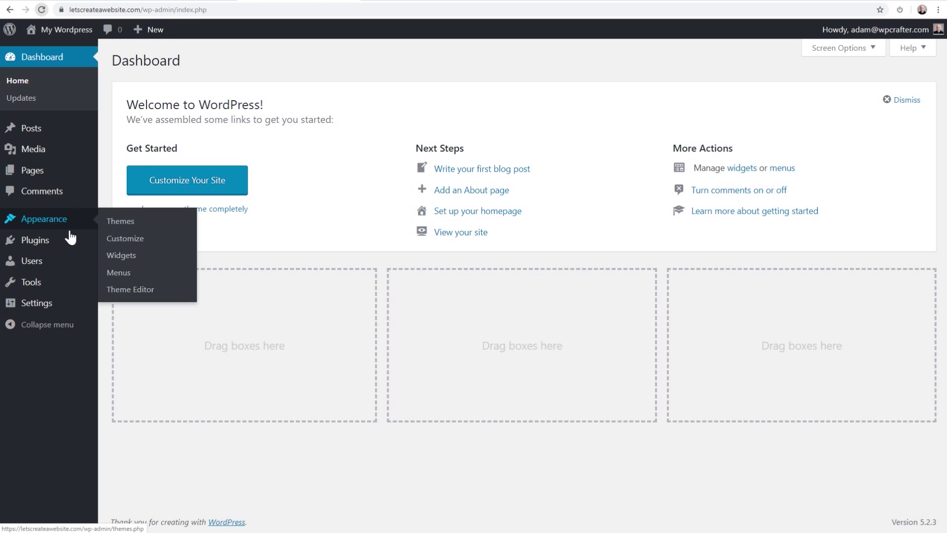
pyautogui.moveTo(67, 241)
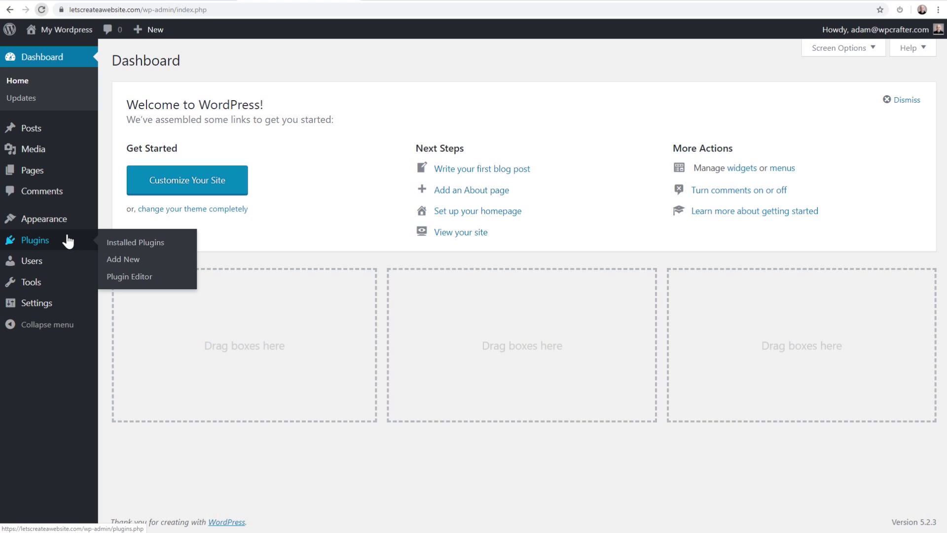
pyautogui.moveTo(60, 262)
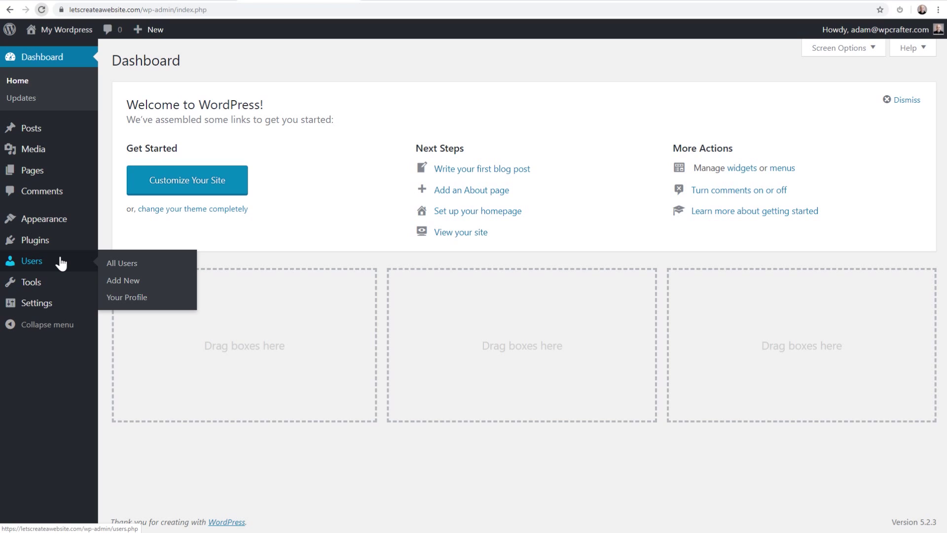
pyautogui.moveTo(58, 281)
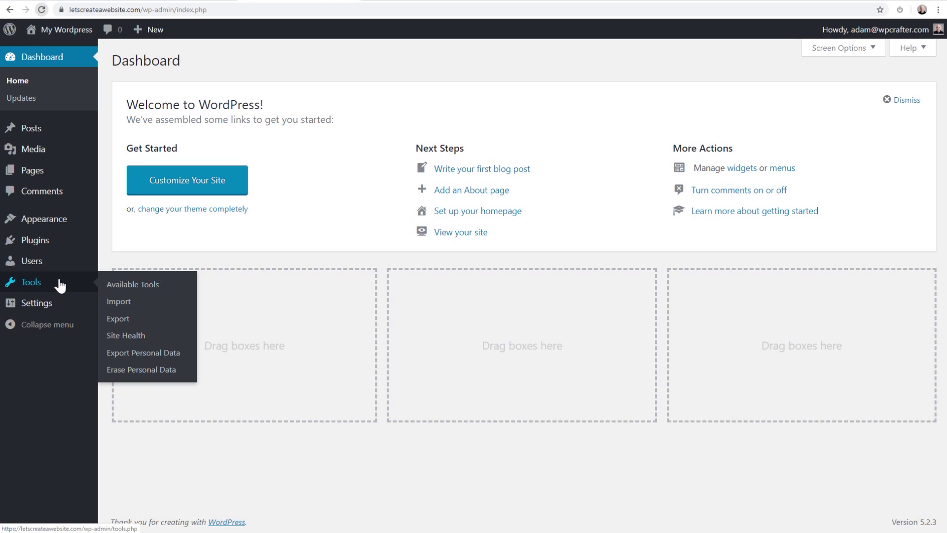
pyautogui.moveTo(63, 303)
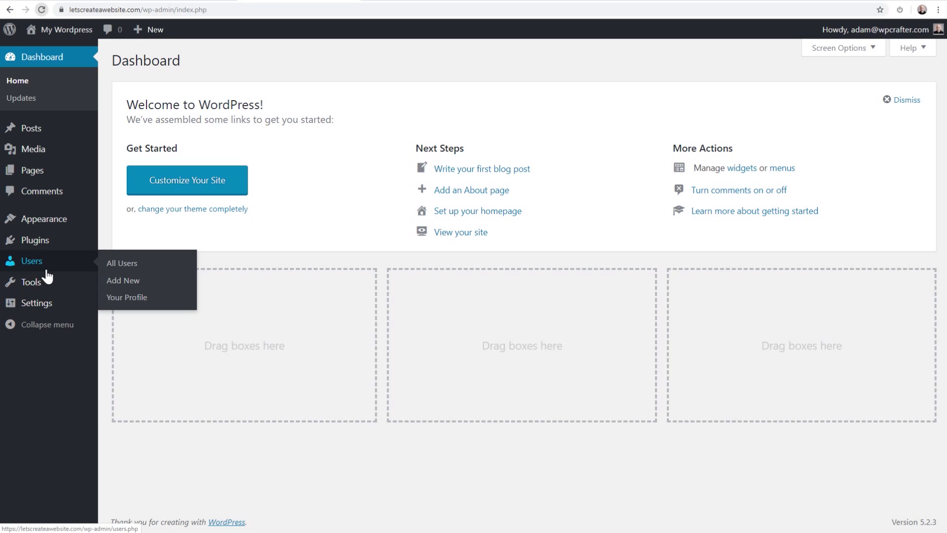
# Step: Open the administrator's user profile and fill in the first name, last name and nickname
pyautogui.click(115, 266)
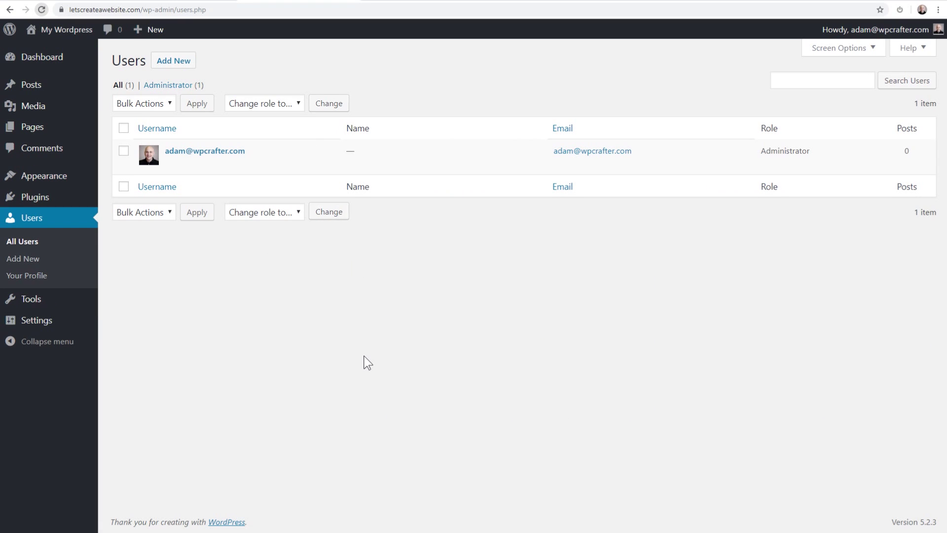
pyautogui.click(222, 152)
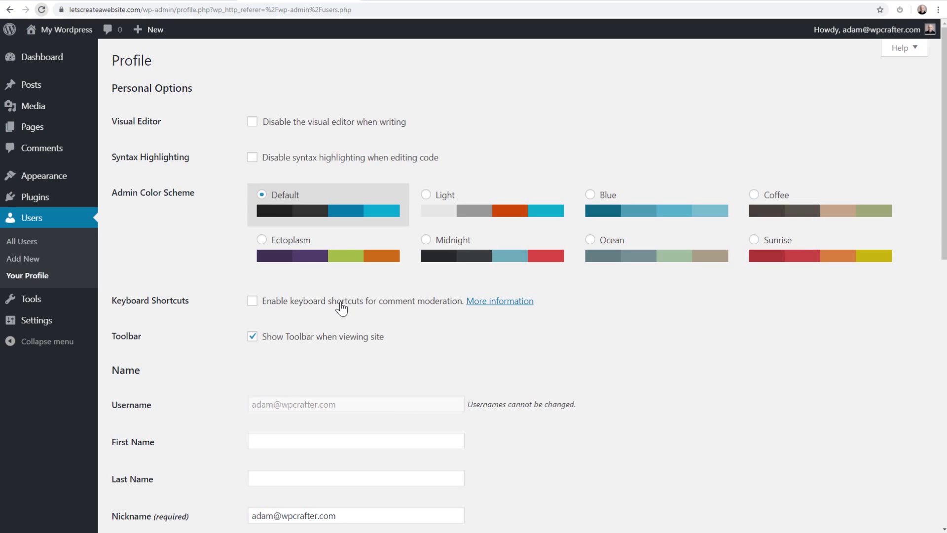
pyautogui.scroll(-4, 339, 307)
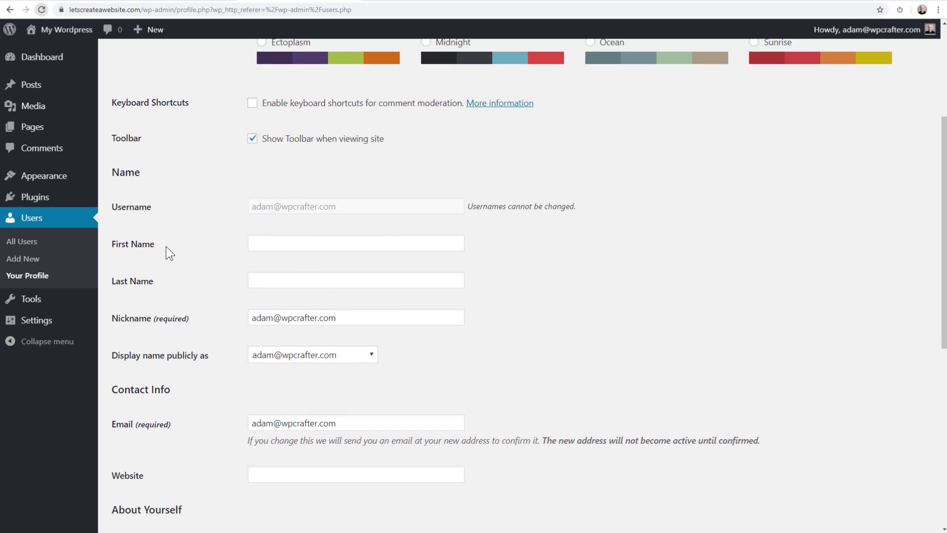
pyautogui.scroll(-2, 273, 282)
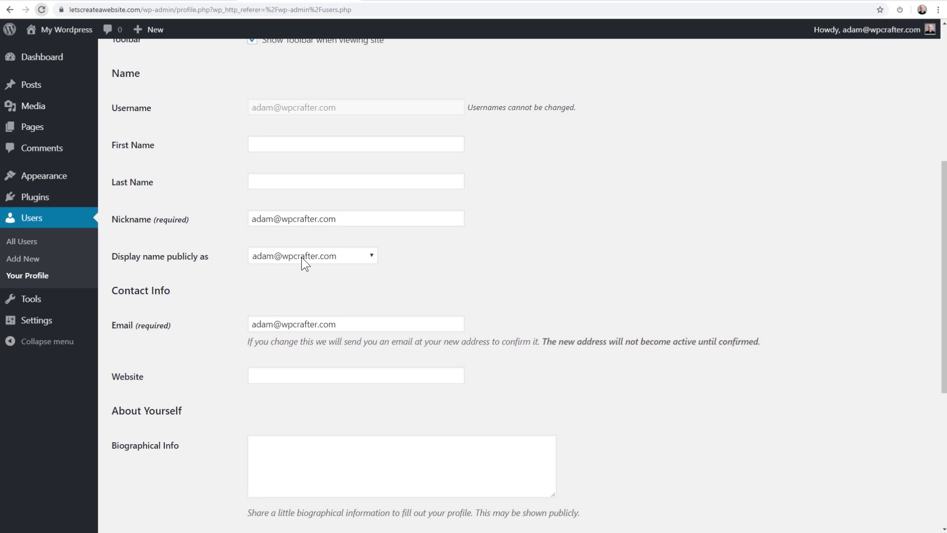
pyautogui.click(272, 142)
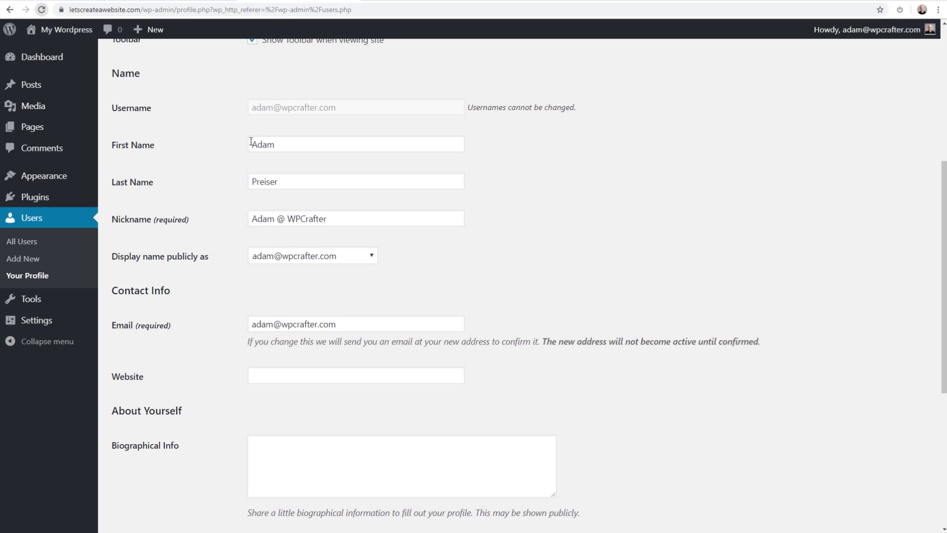
# Step: Set the publicly displayed name to the new nickname and update the profile
pyautogui.click(353, 255)
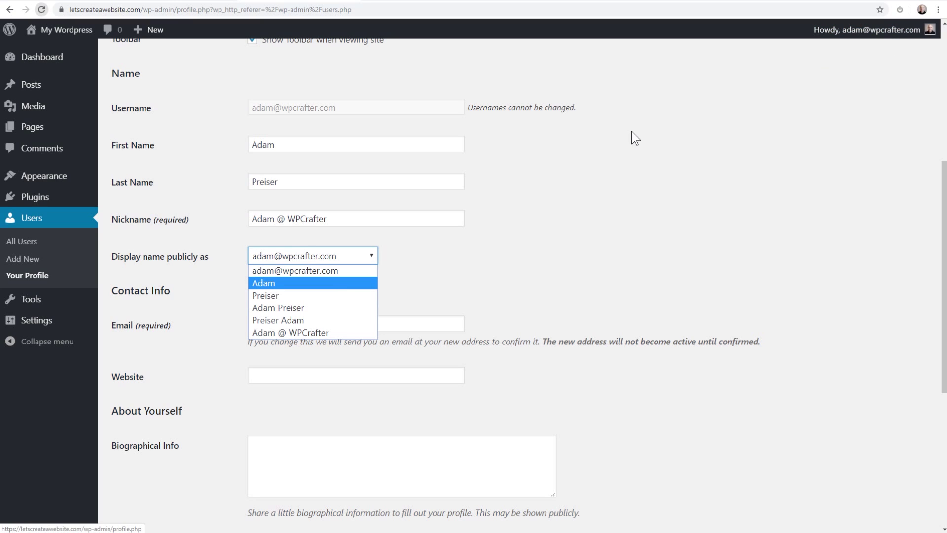
pyautogui.click(275, 331)
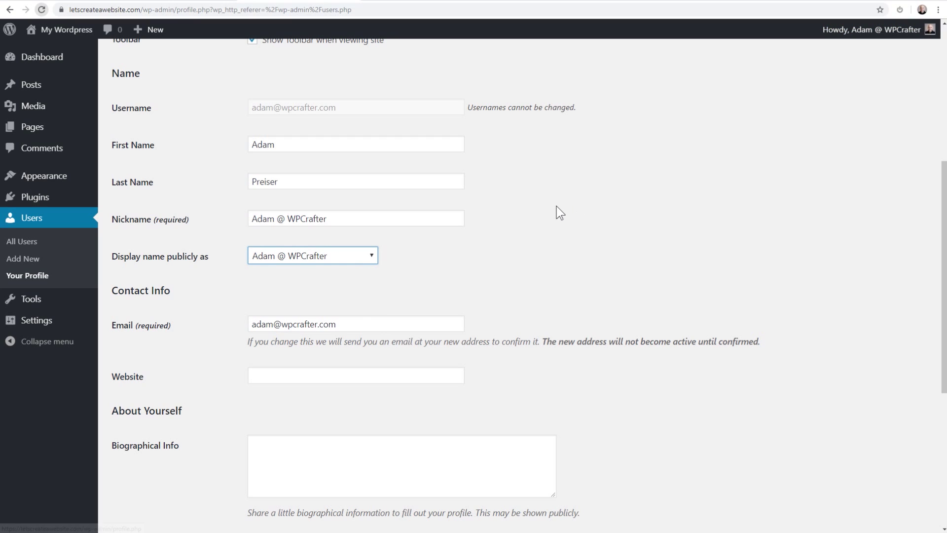
pyautogui.click(531, 230)
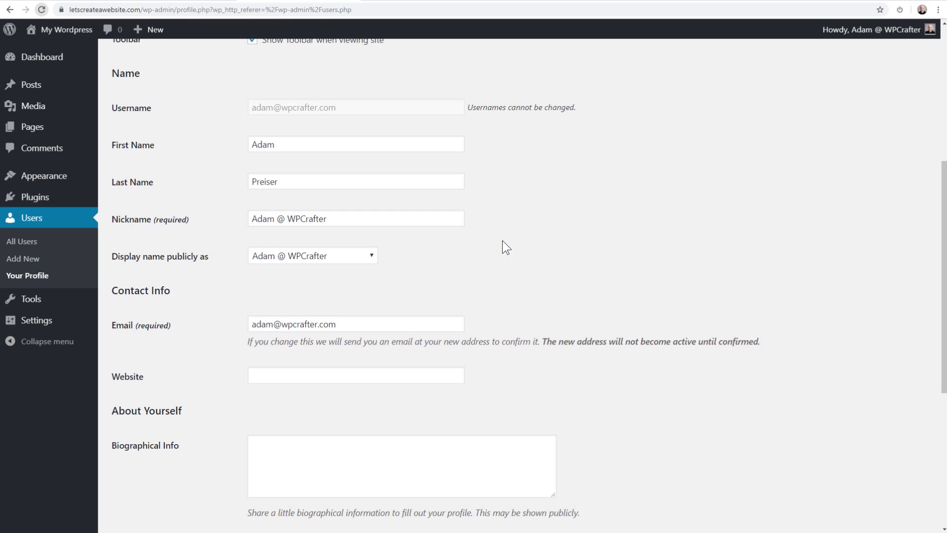
pyautogui.scroll(-2, 420, 296)
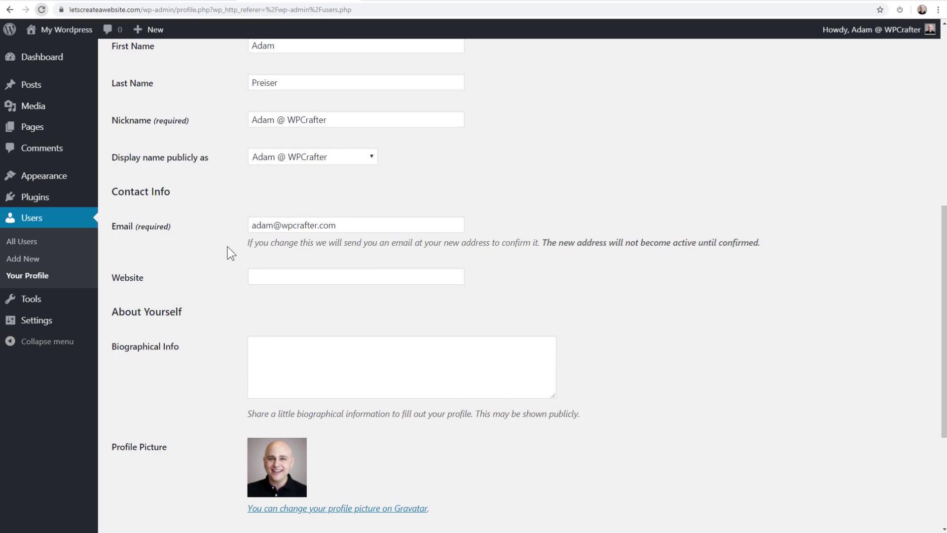
pyautogui.scroll(-4, 234, 243)
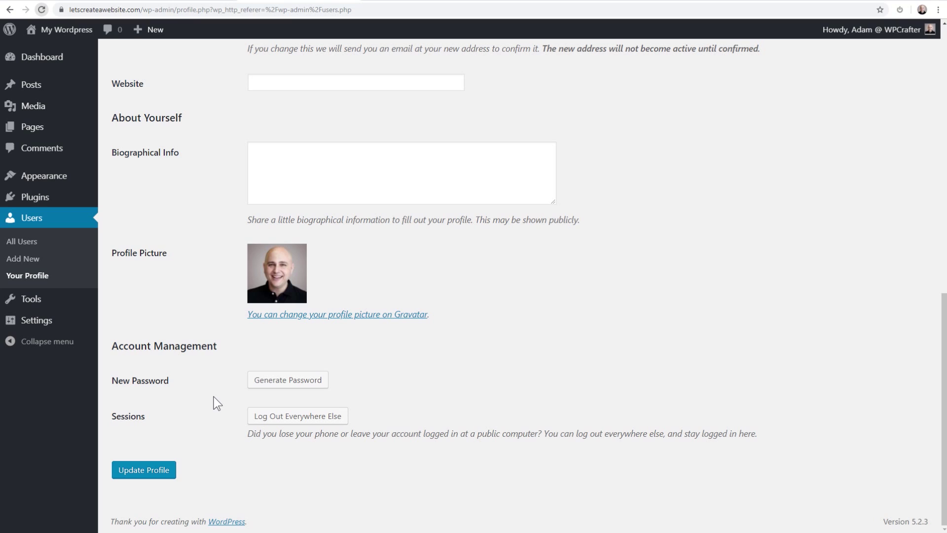
pyautogui.click(147, 469)
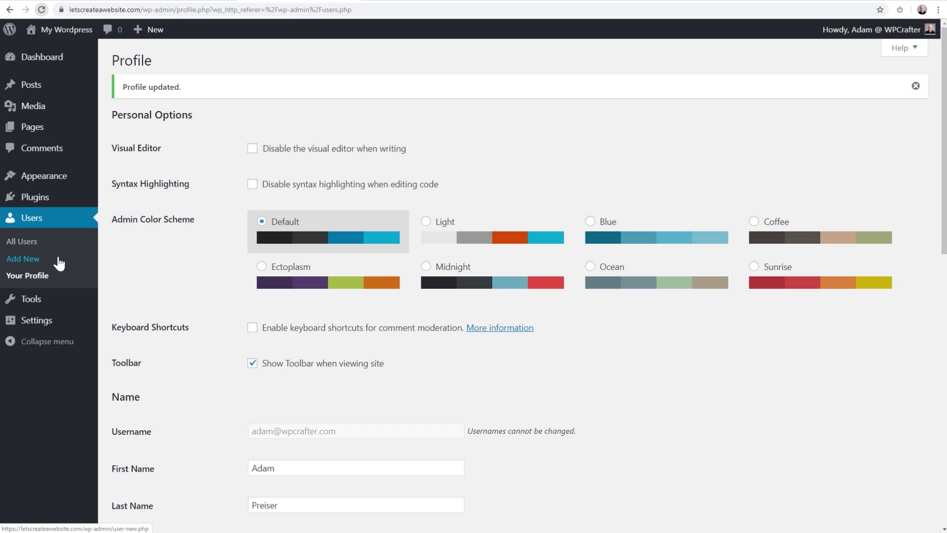
# Step: Set the site's timezone to Los Angeles in the general settings and save the changes
pyautogui.moveTo(35, 324)
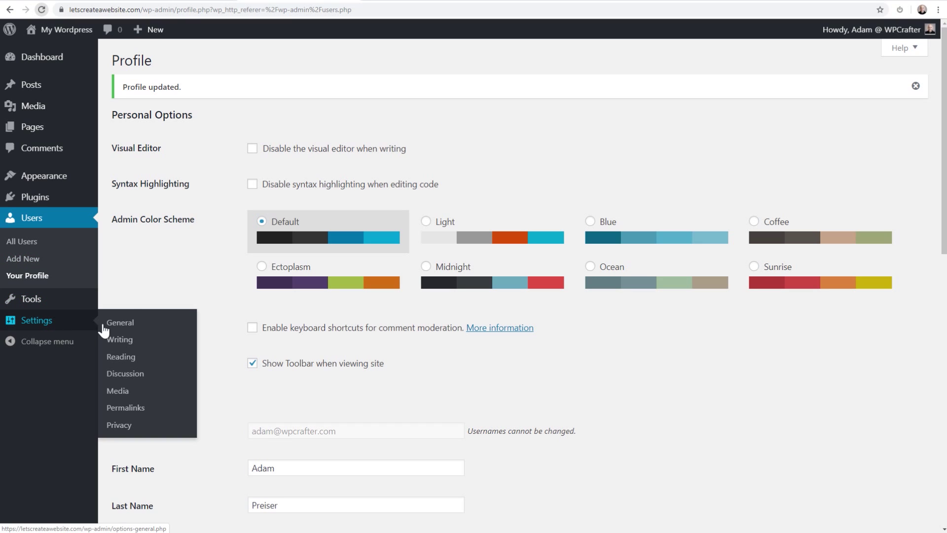
pyautogui.click(120, 322)
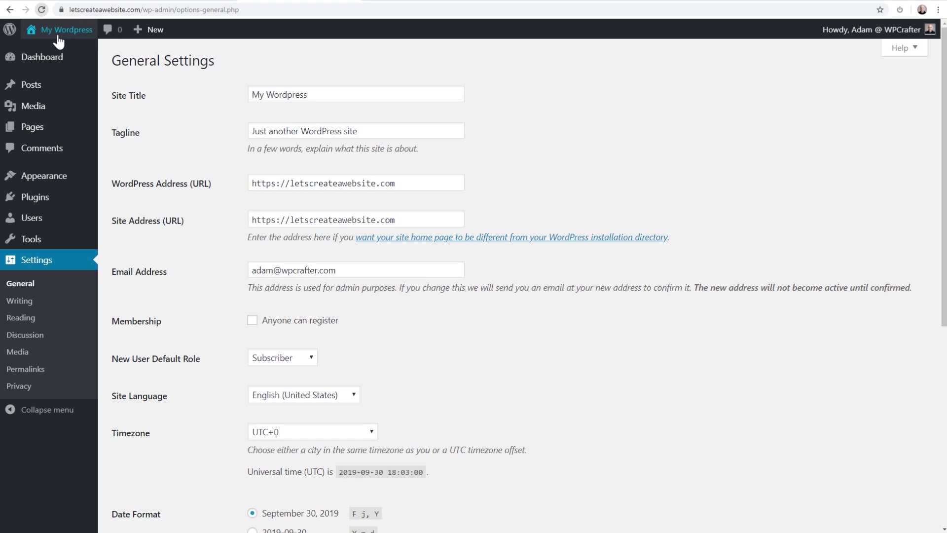
pyautogui.moveTo(45, 33)
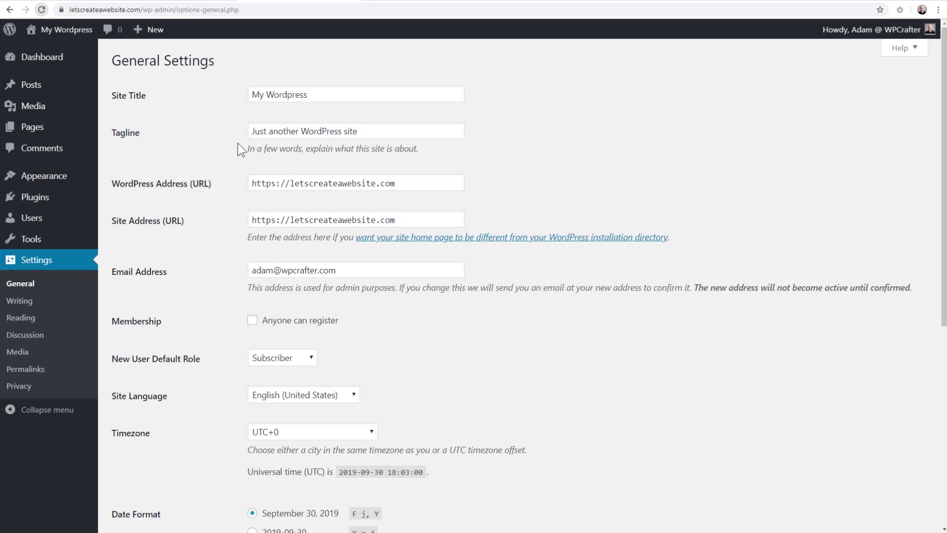
pyautogui.scroll(-3, 226, 149)
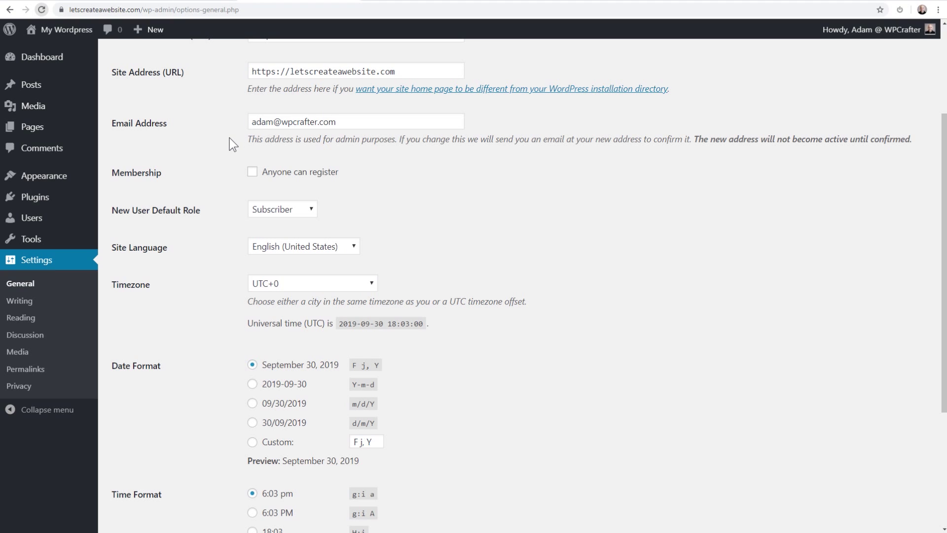
pyautogui.scroll(-3, 164, 97)
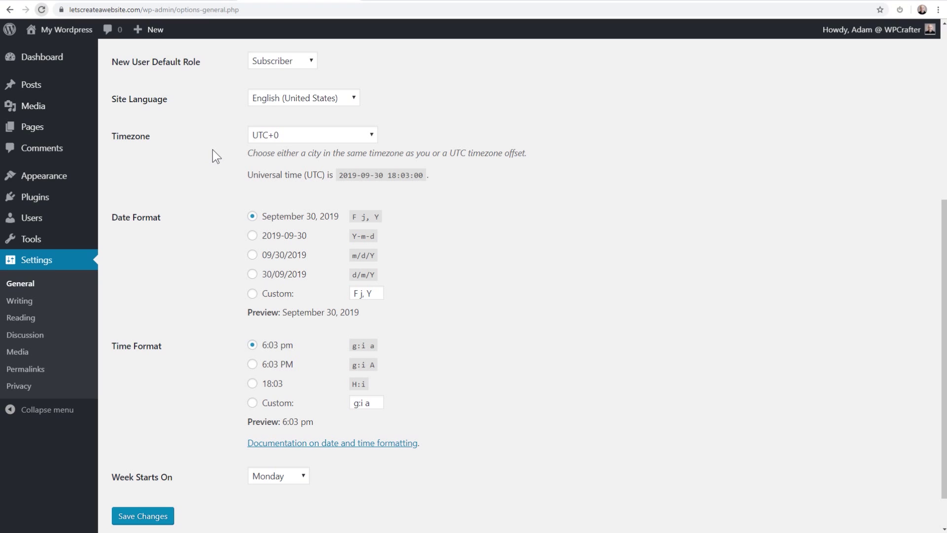
pyautogui.click(283, 138)
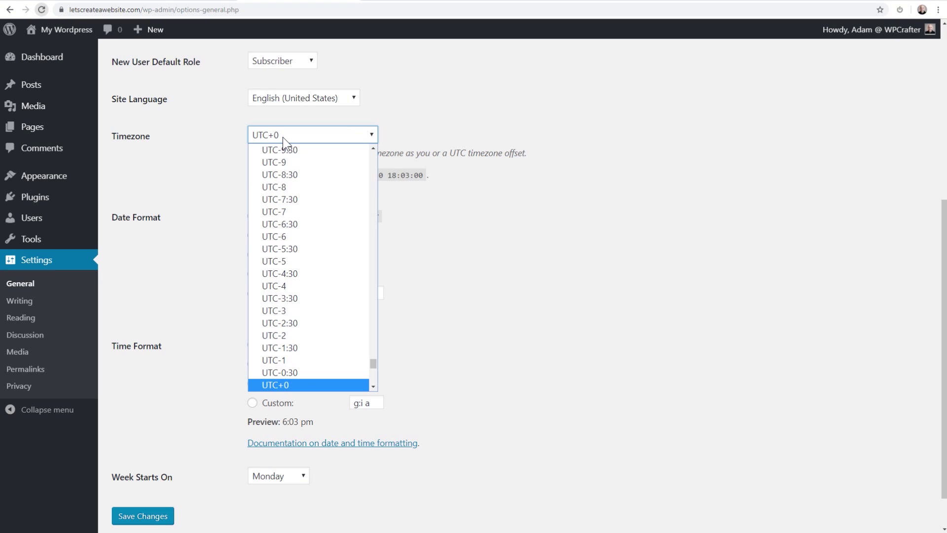
pyautogui.scroll(20, 316, 228)
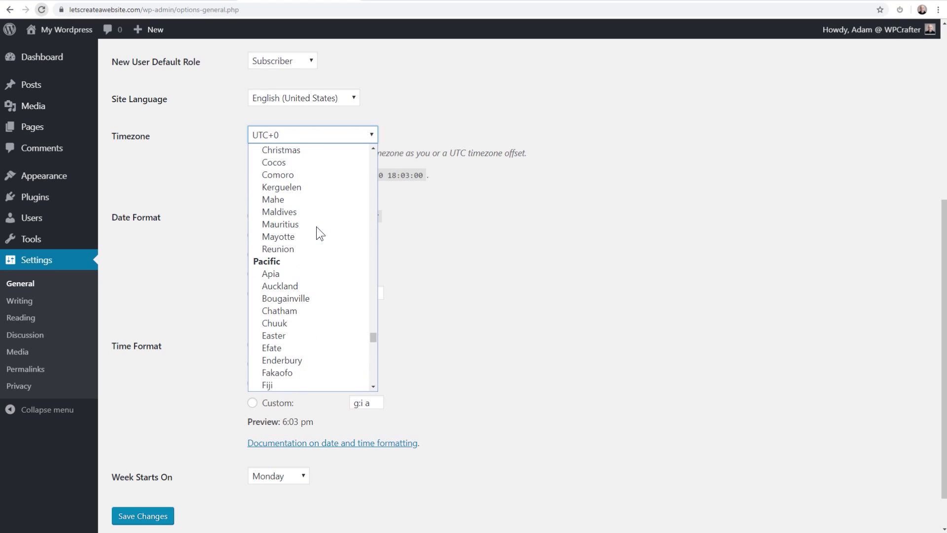
pyautogui.scroll(10, 317, 232)
pyautogui.scroll(20, 316, 228)
pyautogui.scroll(20, 317, 228)
pyautogui.scroll(16, 317, 228)
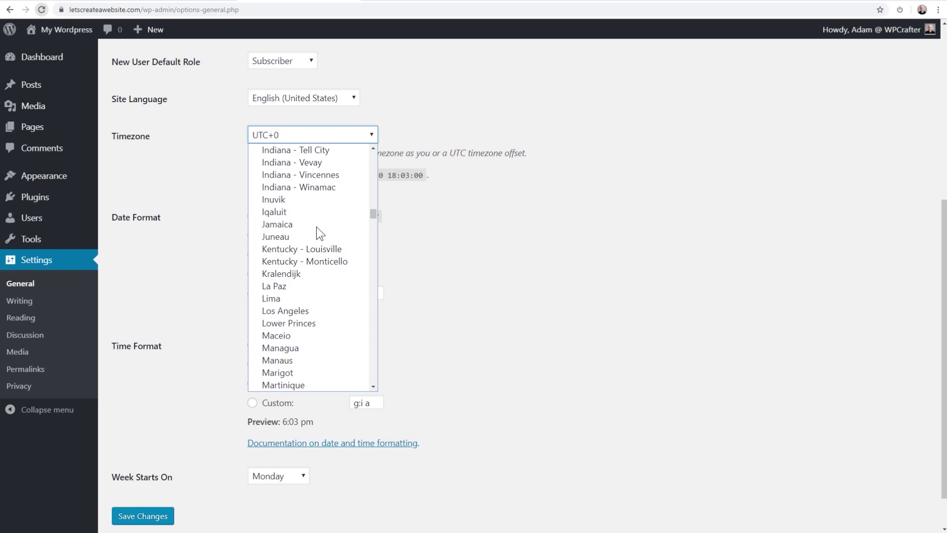
pyautogui.click(304, 310)
pyautogui.click(194, 201)
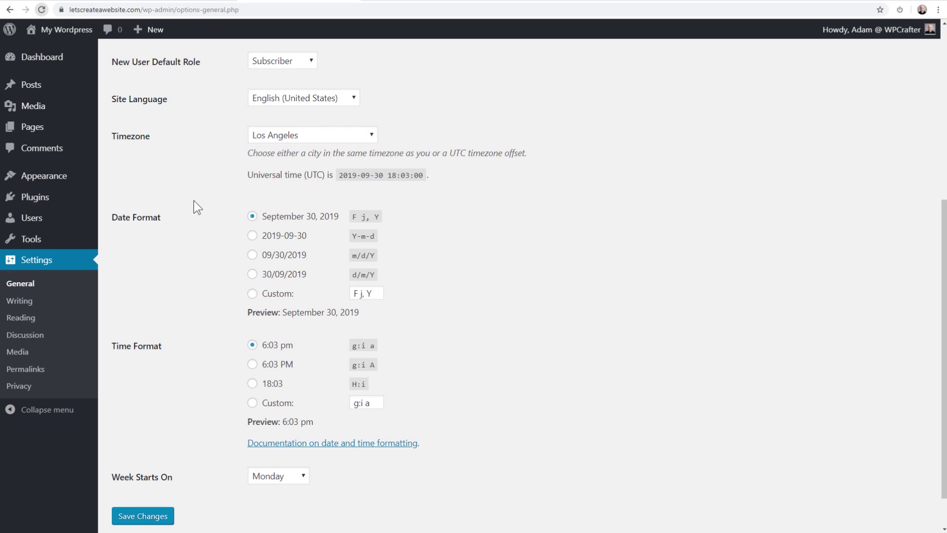
pyautogui.scroll(-1, 193, 200)
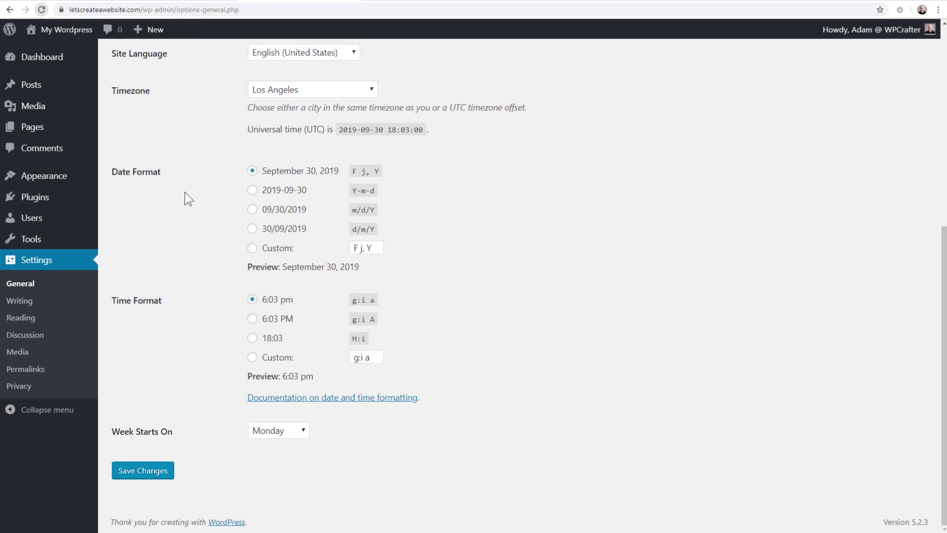
pyautogui.click(153, 473)
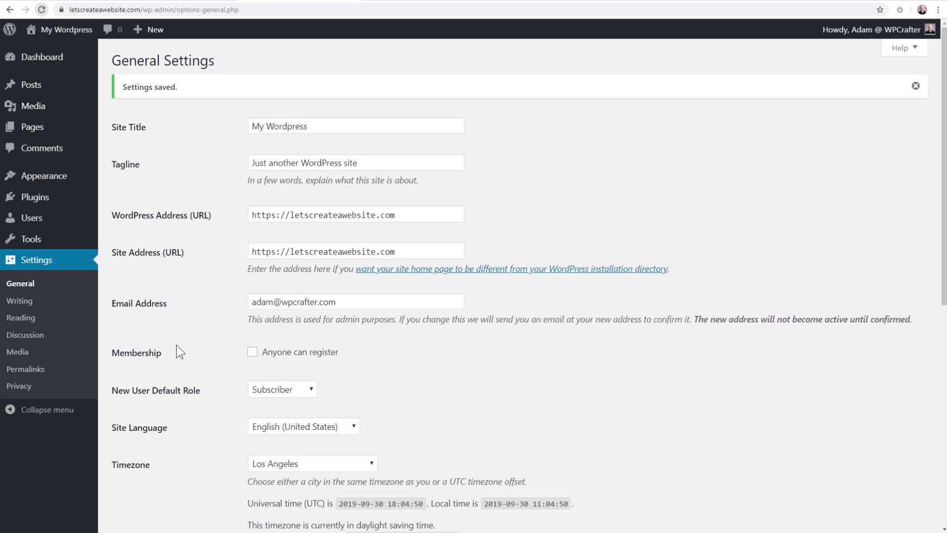
# Step: Change the permalink structure to Post name, save it and return to the dashboard
pyautogui.click(44, 375)
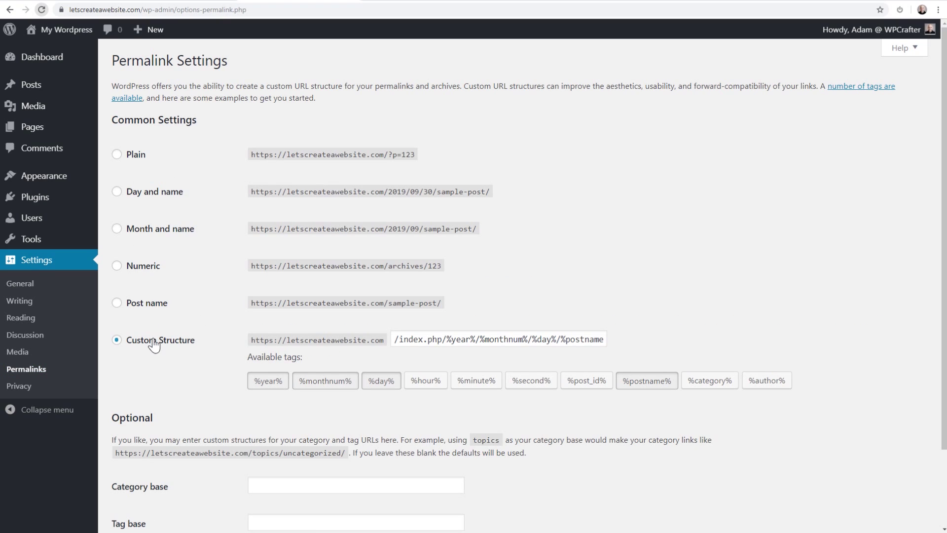
pyautogui.click(117, 303)
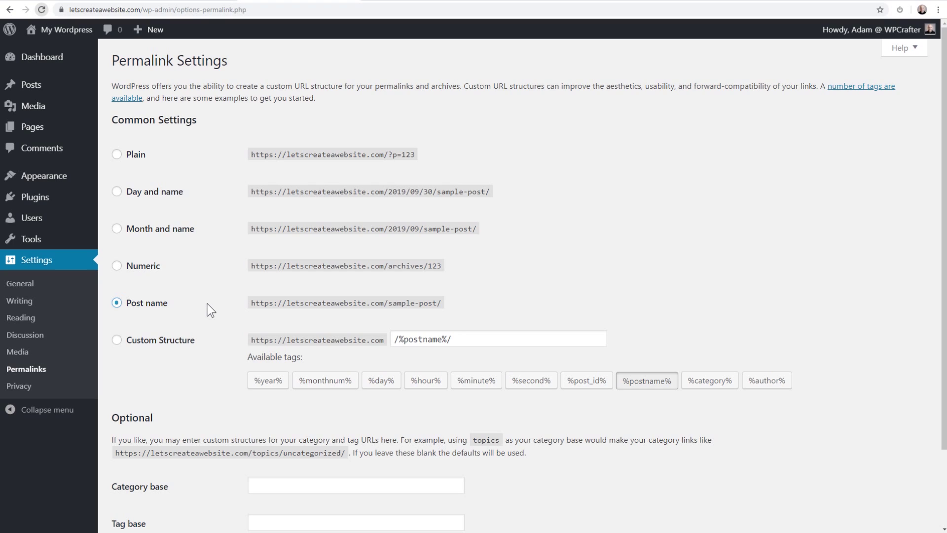
pyautogui.scroll(-3, 207, 305)
pyautogui.click(163, 470)
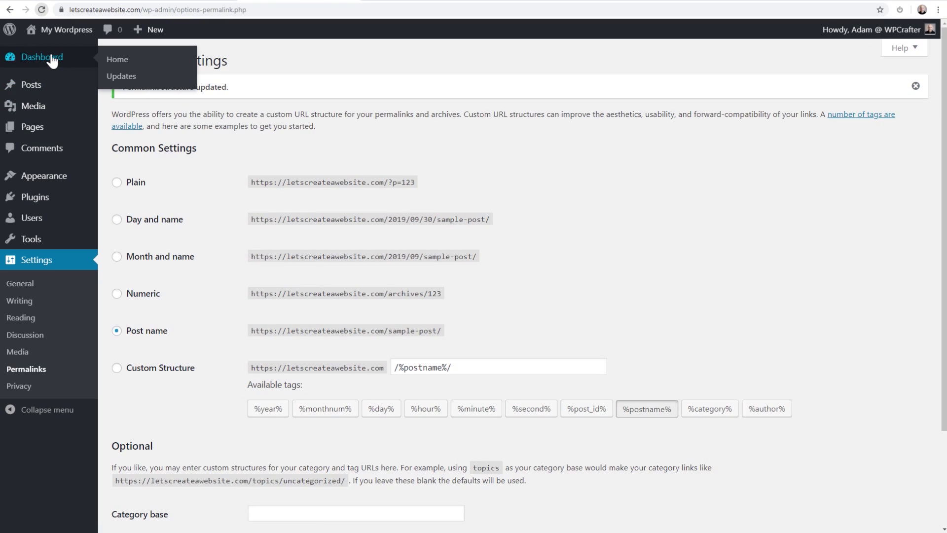
pyautogui.click(49, 58)
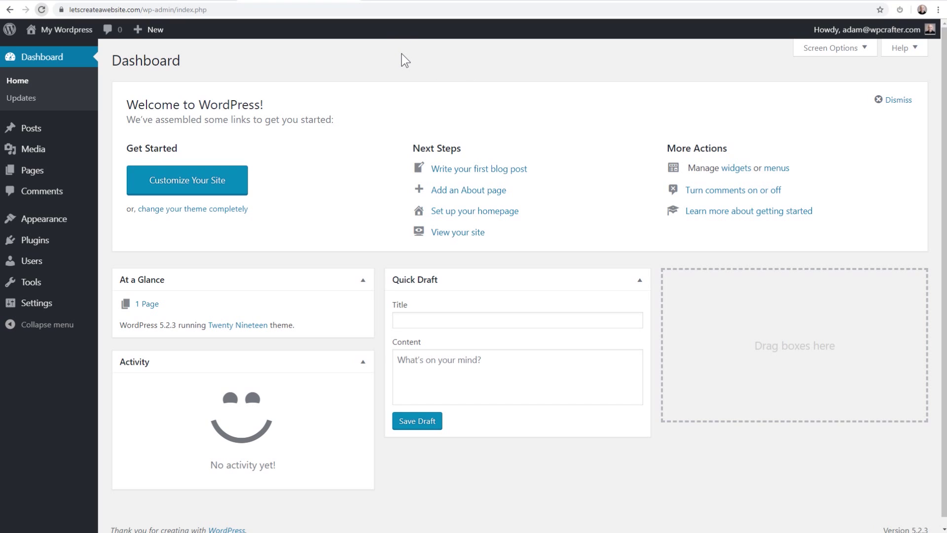
# Step: Download the Elementor plugin from elementor.com in a new browser tab and view its Personal, Plus and Expert pricing plans
pyautogui.click(405, 2)
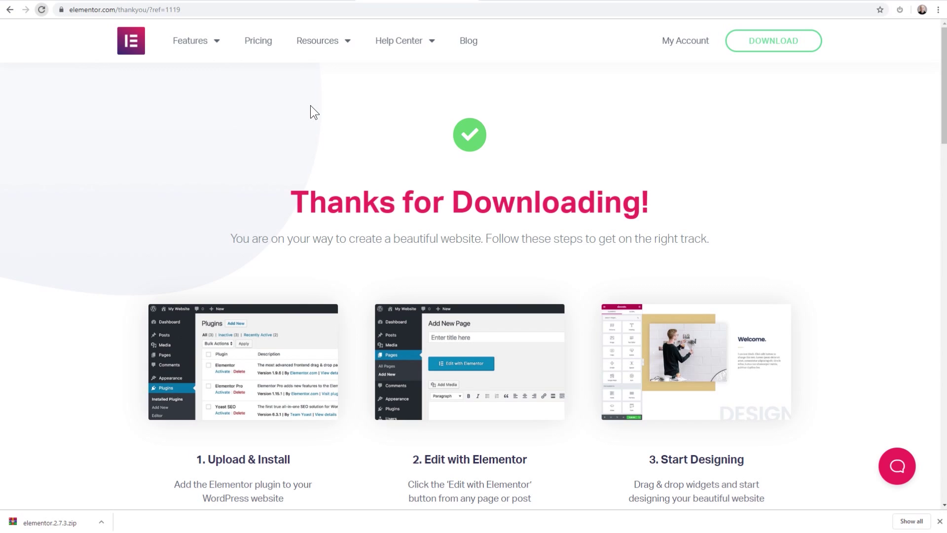
pyautogui.click(256, 52)
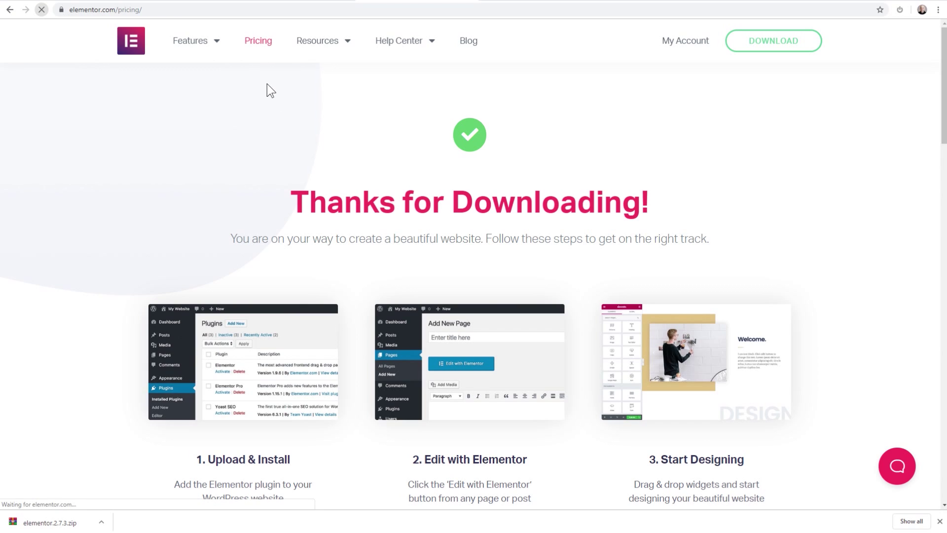
pyautogui.scroll(-3, 271, 134)
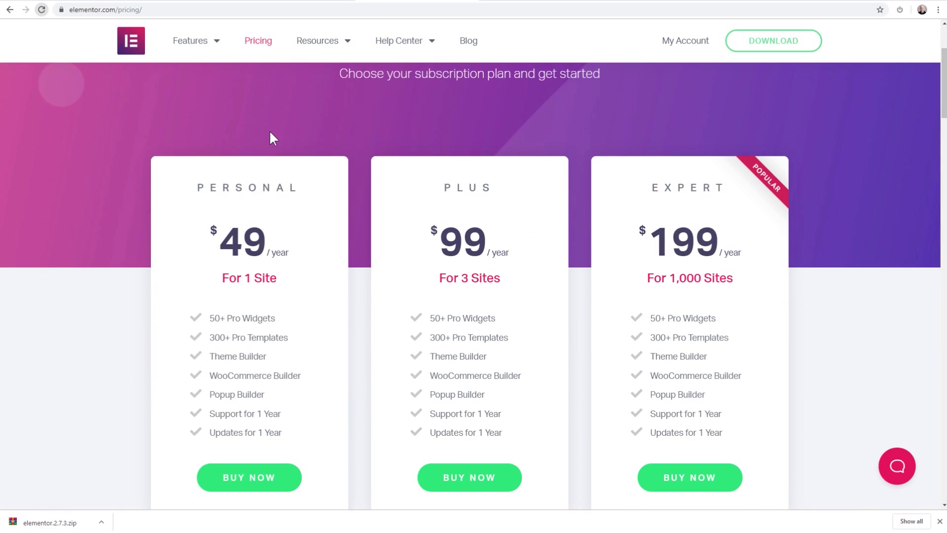
pyautogui.scroll(-1, 271, 135)
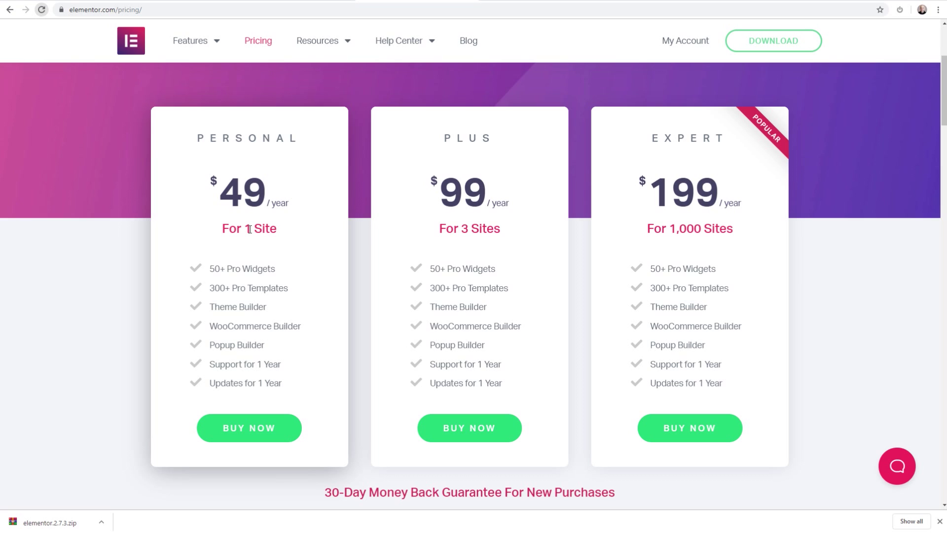
pyautogui.scroll(4, 249, 229)
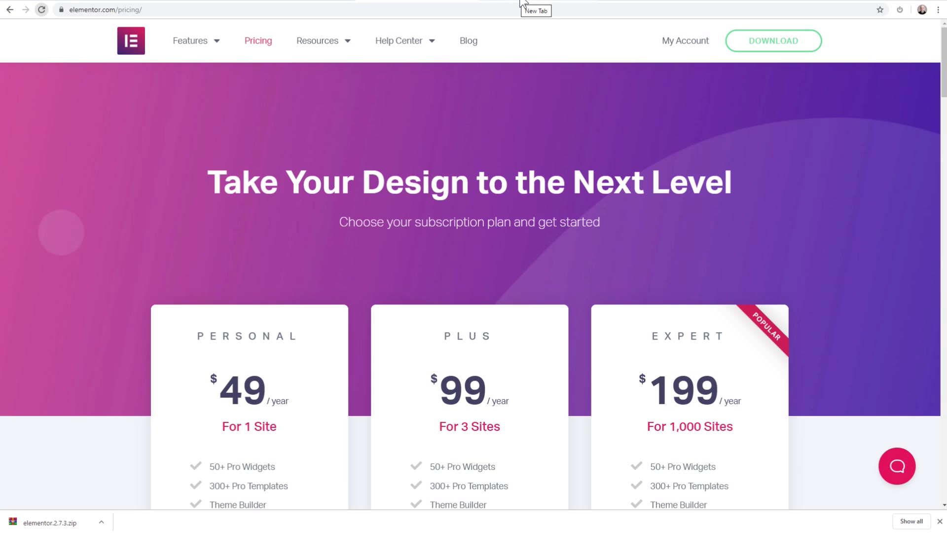
# Step: Download the Astra theme through wpcrafter.com/getastra in a new browser tab and decline the site's notification offer
pyautogui.click(522, 2)
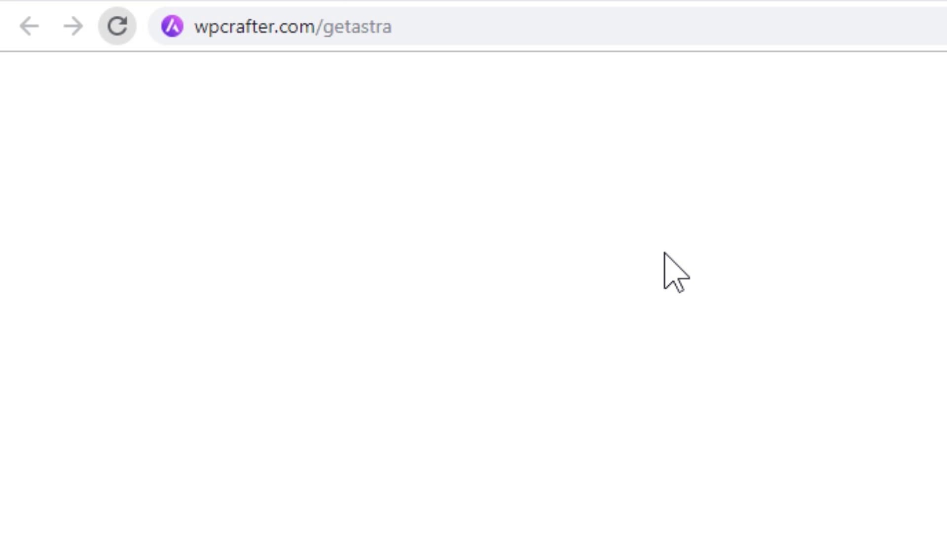
pyautogui.click(535, 30)
pyautogui.press('Return')
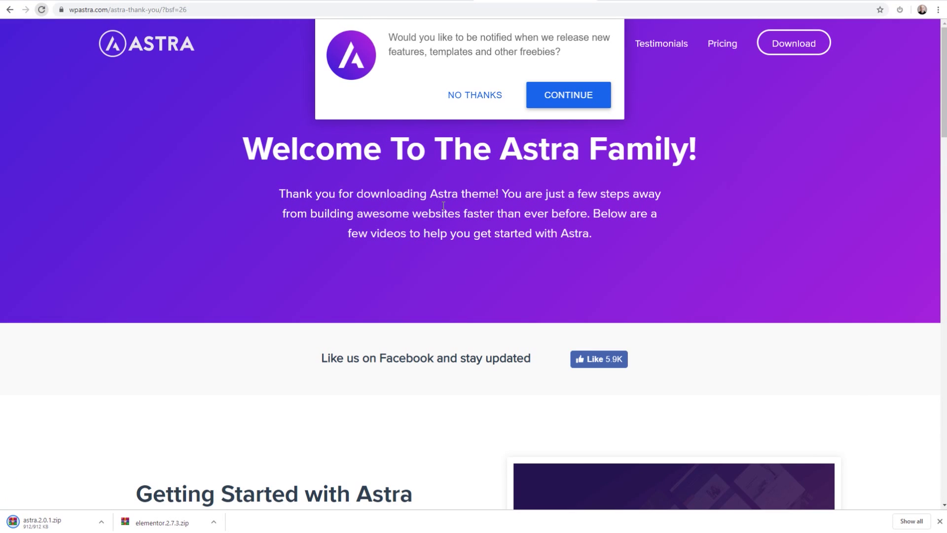
pyautogui.click(479, 95)
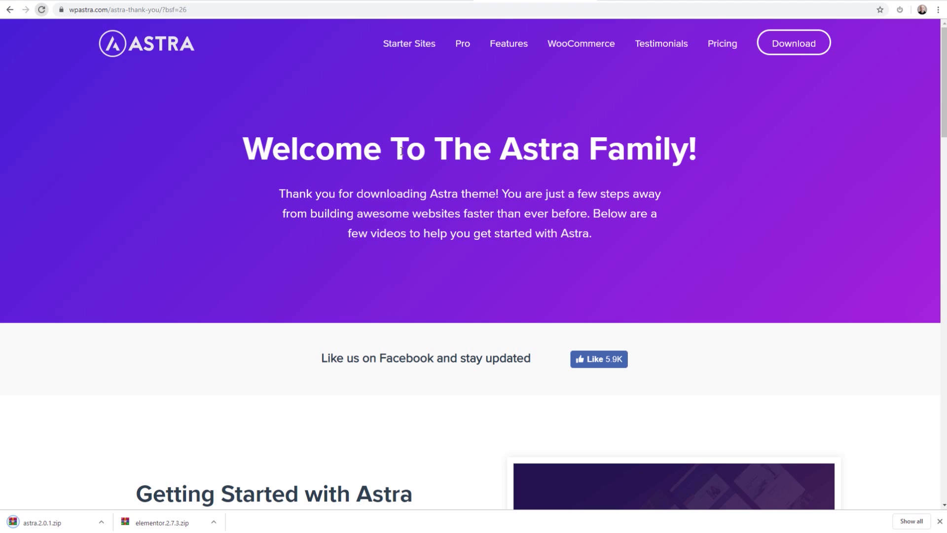
pyautogui.scroll(-12, 409, 183)
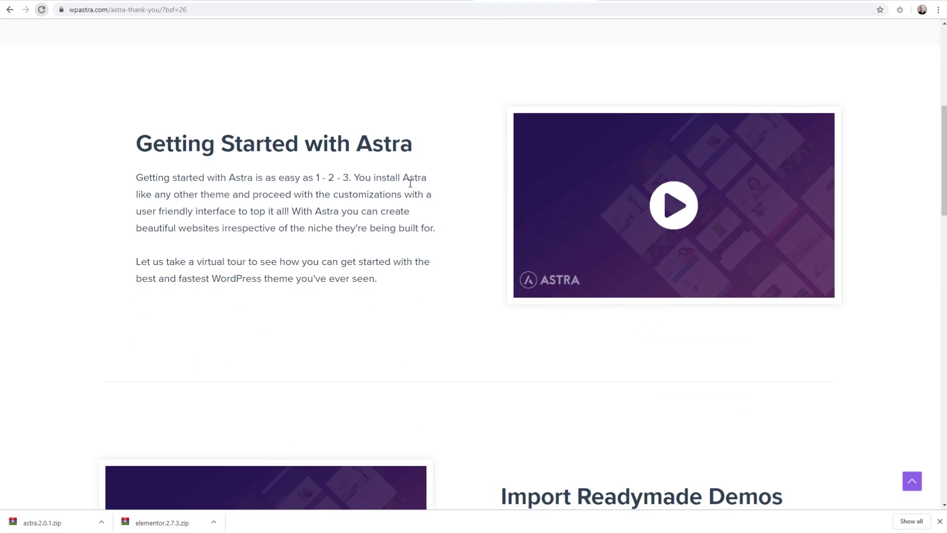
# Step: View the Astra Pro page and its pricing plans on wpastra.com
pyautogui.scroll(12, 410, 183)
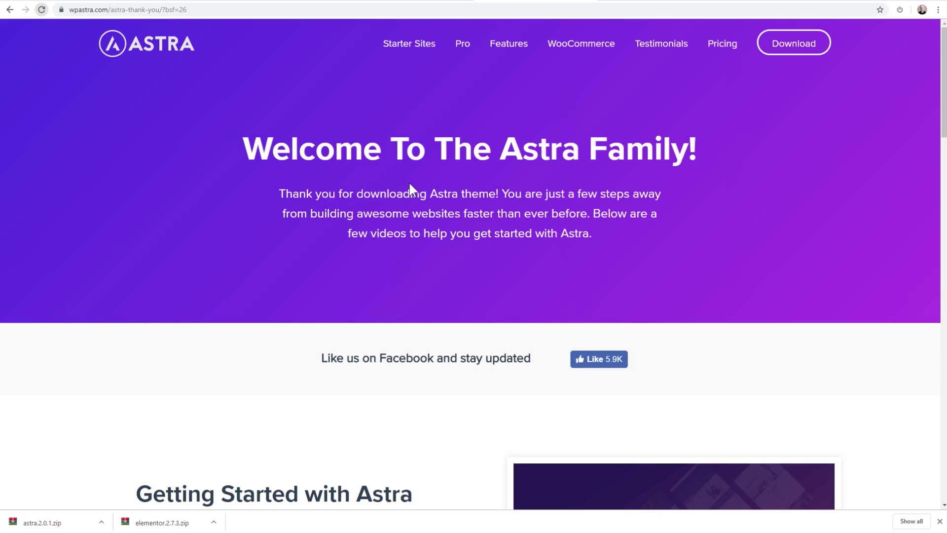
pyautogui.click(462, 47)
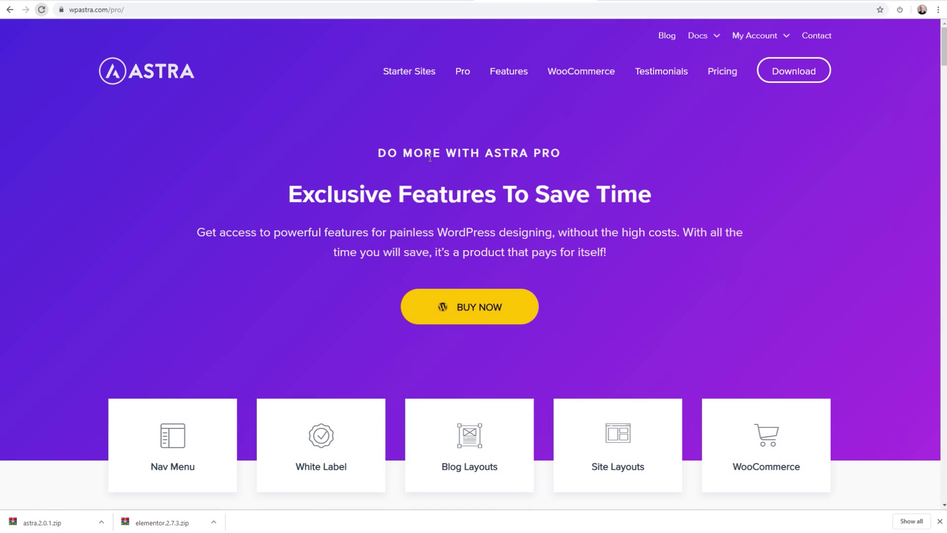
pyautogui.click(716, 78)
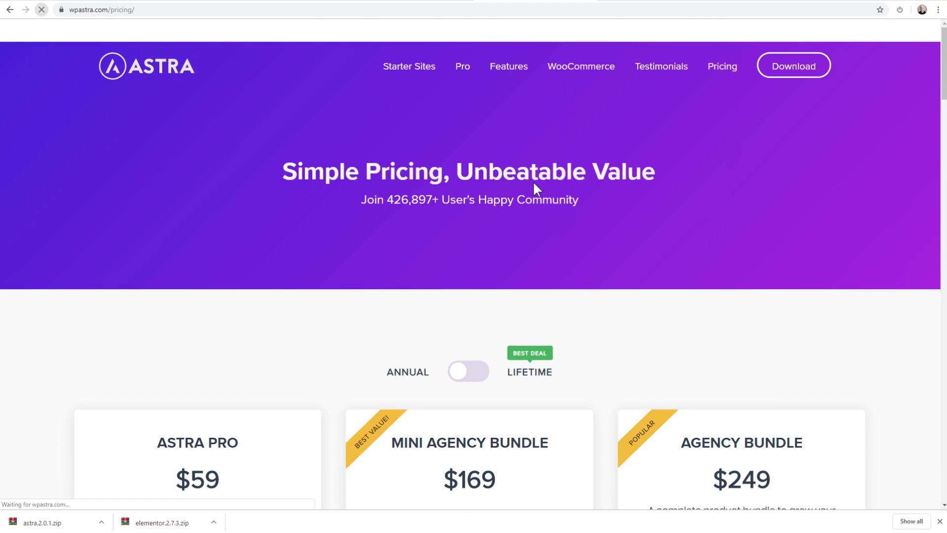
pyautogui.scroll(-3, 253, 228)
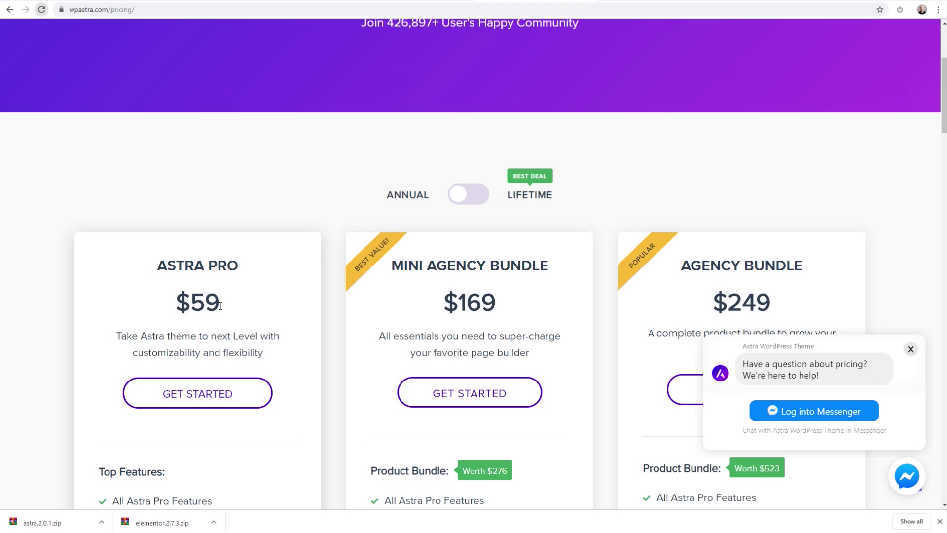
# Step: Return to the WordPress dashboard, close the downloads bar, and upload and install the theme file astra.2.0.1.zip
pyautogui.click(294, 2)
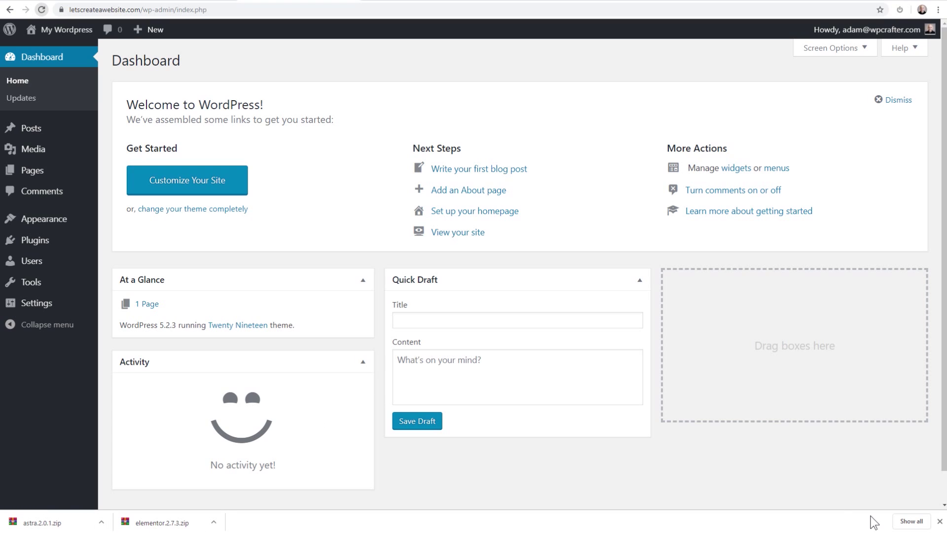
pyautogui.click(939, 522)
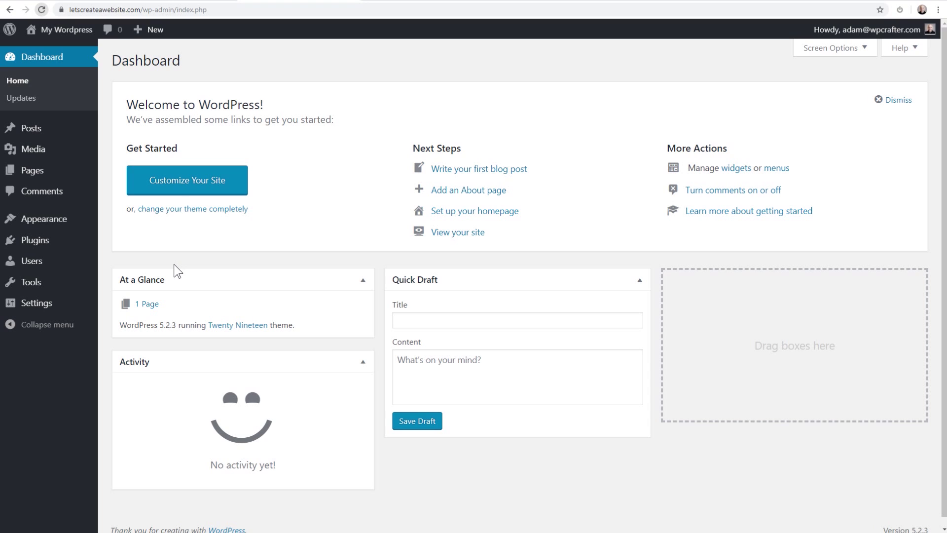
pyautogui.moveTo(15, 223)
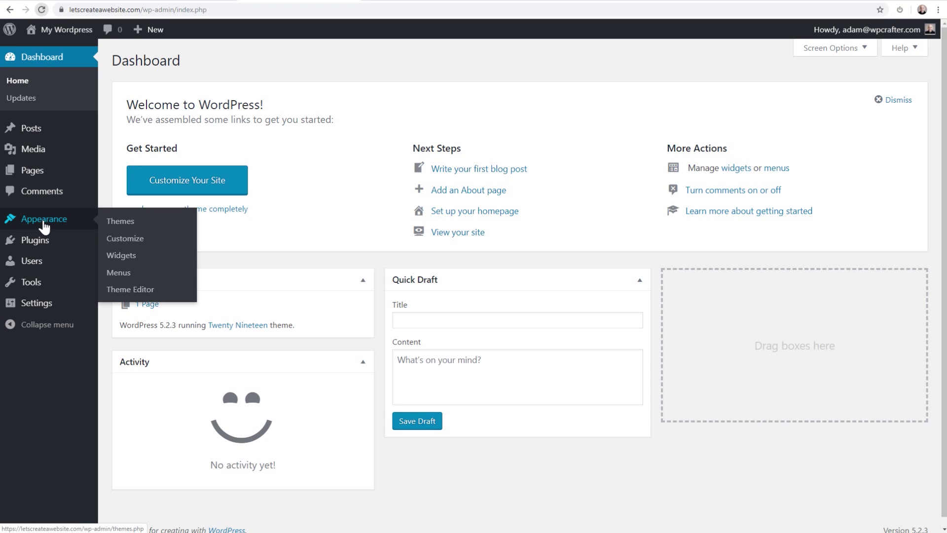
pyautogui.click(112, 223)
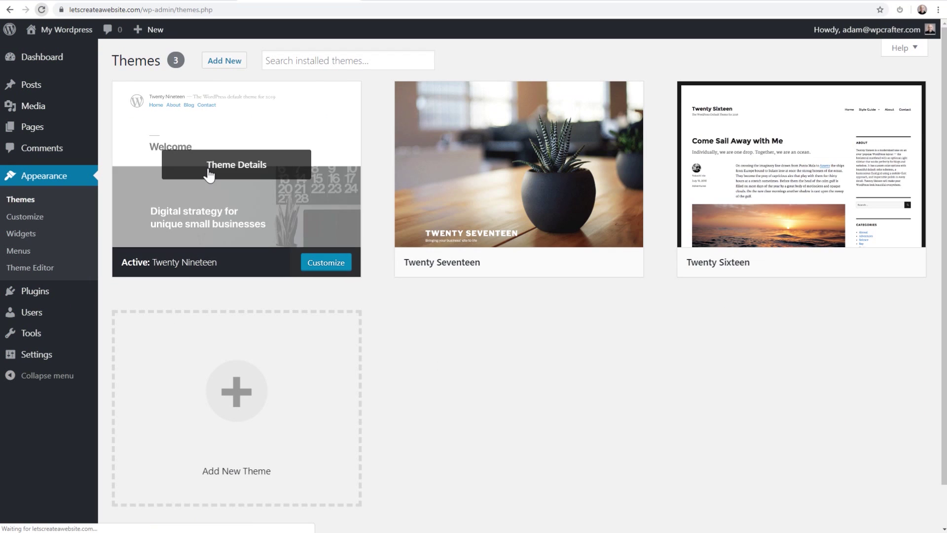
pyautogui.click(226, 62)
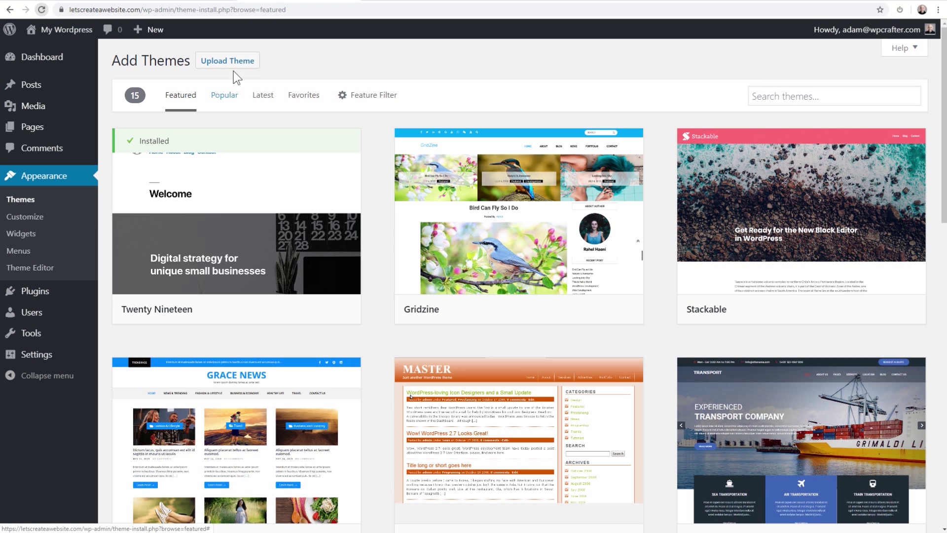
pyautogui.click(223, 63)
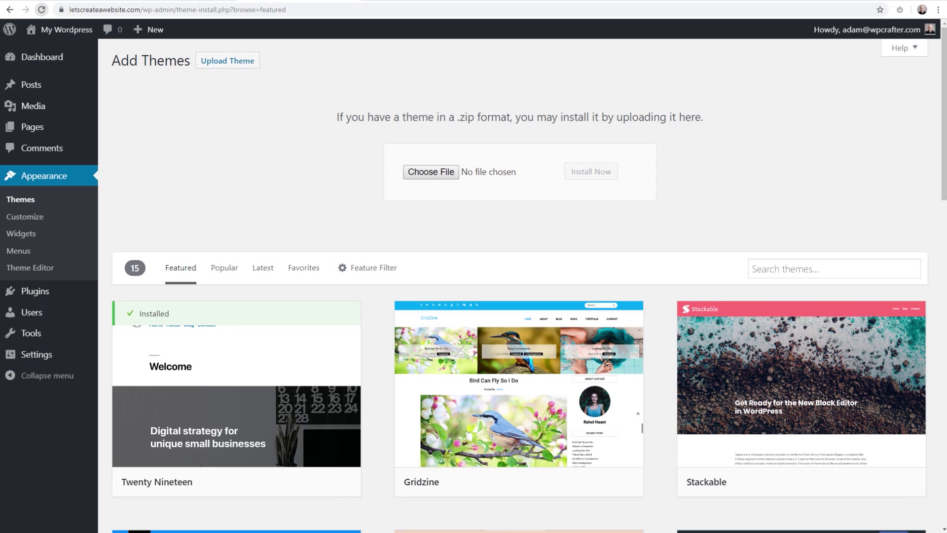
pyautogui.moveTo(946, 179); pyautogui.dragTo(482, 173)
pyautogui.click(593, 176)
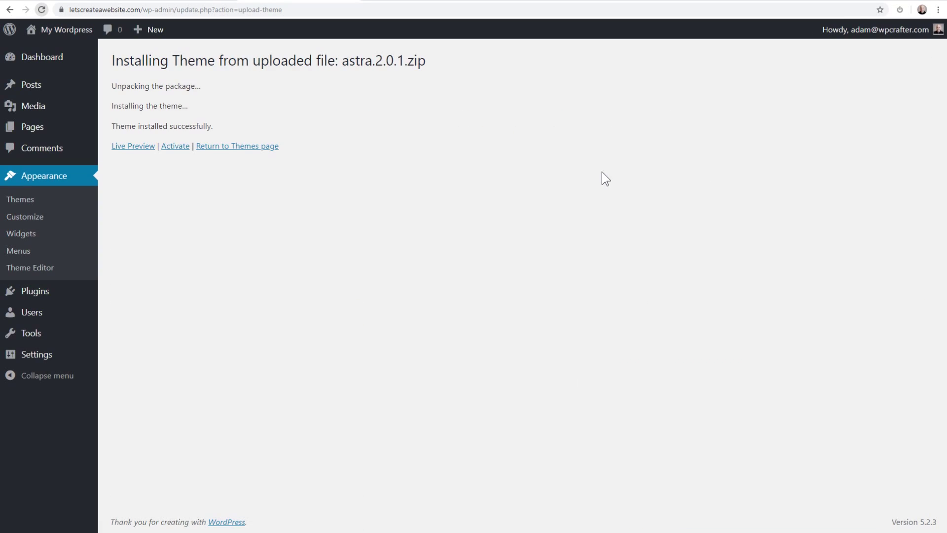
# Step: Activate the Astra theme and dismiss the welcome and activation notices on the Themes page
pyautogui.click(183, 147)
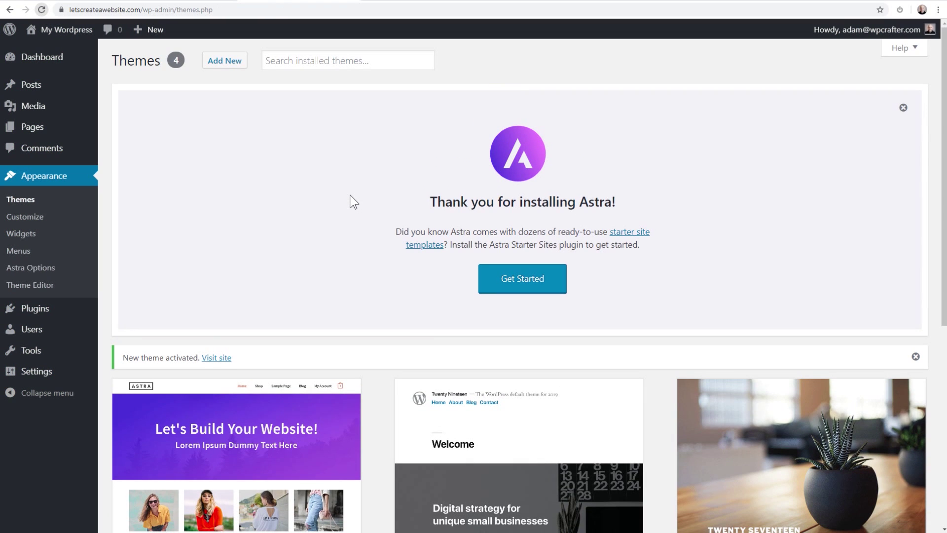
pyautogui.click(903, 108)
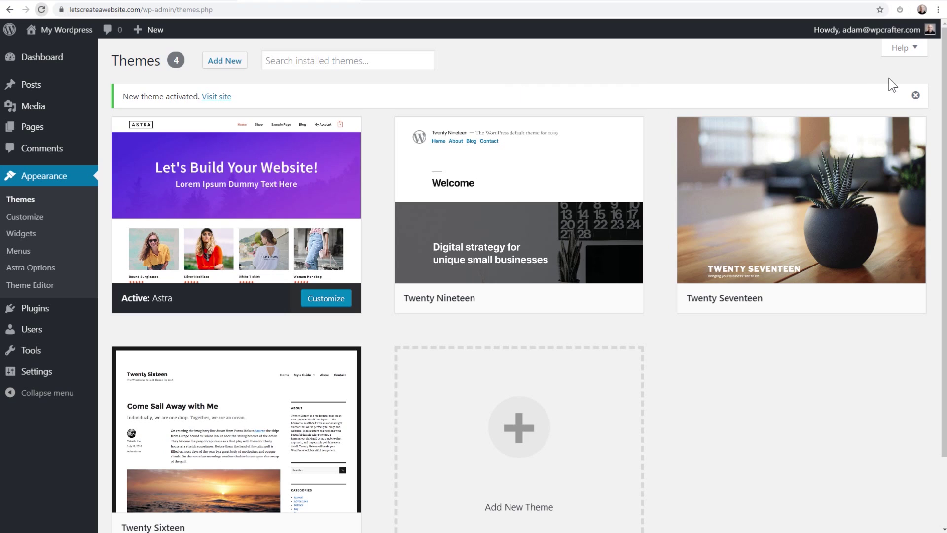
pyautogui.click(915, 96)
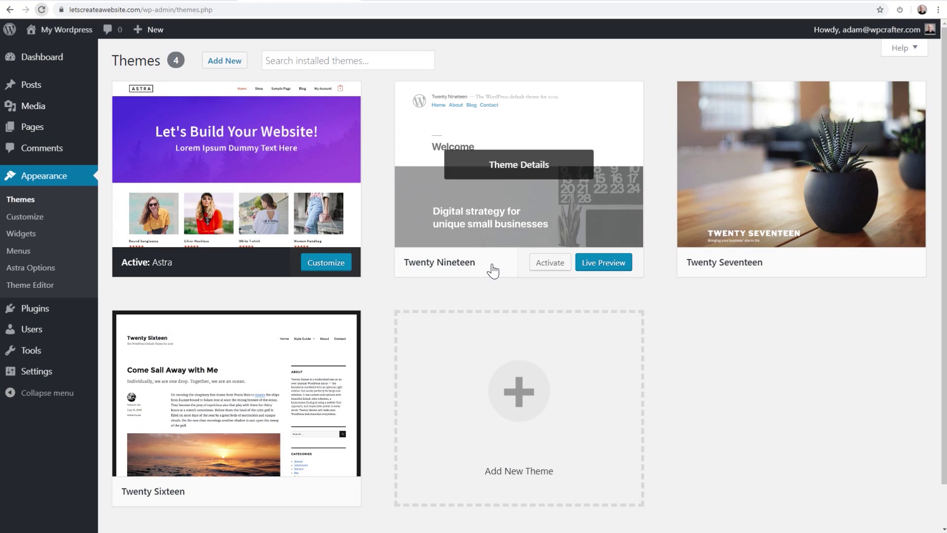
# Step: Delete the unused Twenty Nineteen, Twenty Seventeen and Twenty Sixteen themes, confirming each deletion
pyautogui.moveTo(509, 197)
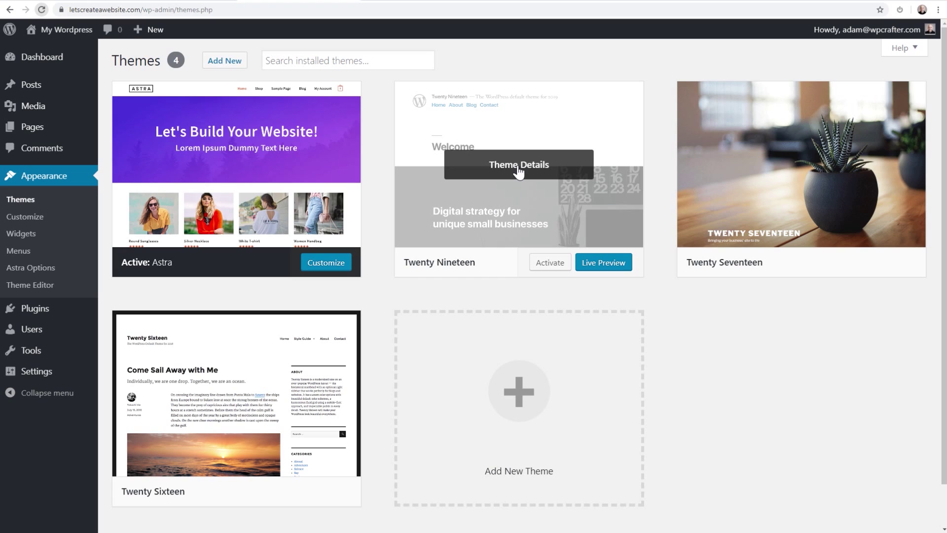
pyautogui.click(518, 168)
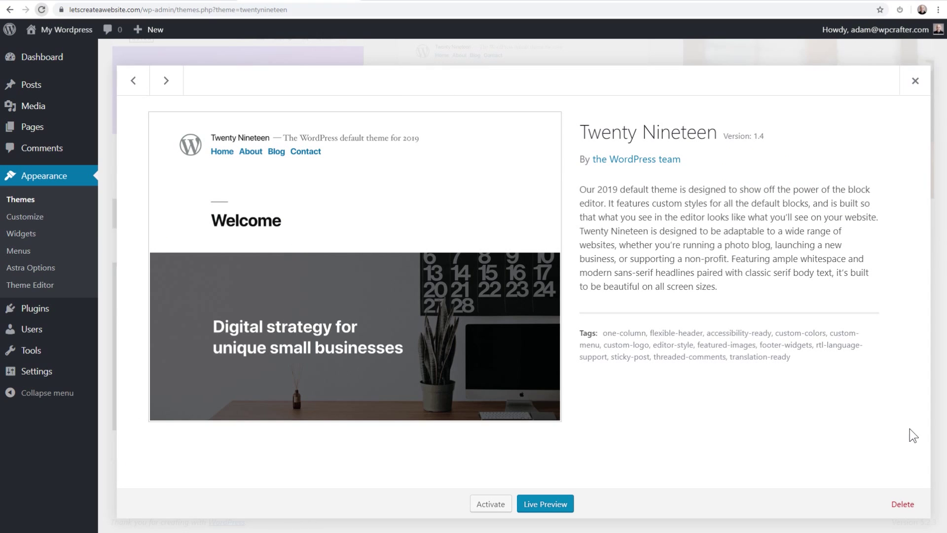
pyautogui.click(906, 511)
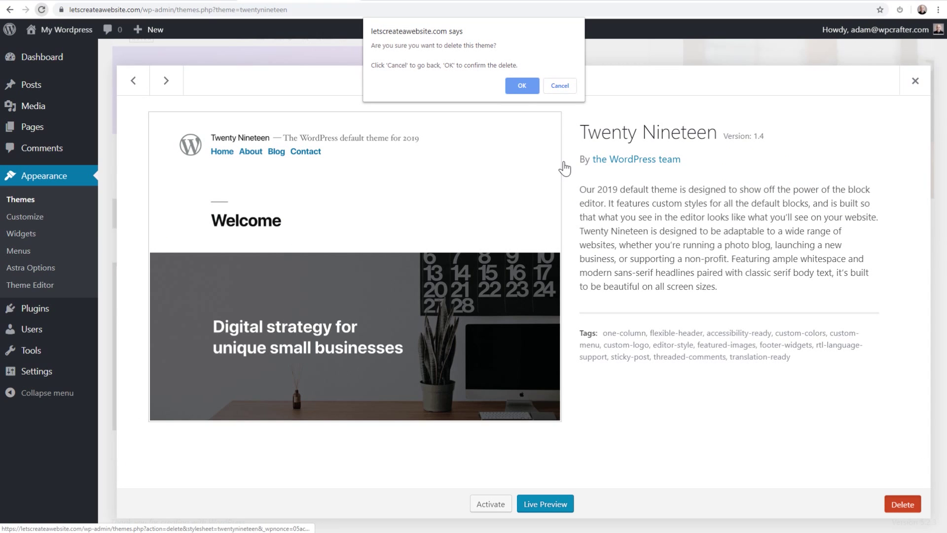
pyautogui.click(520, 87)
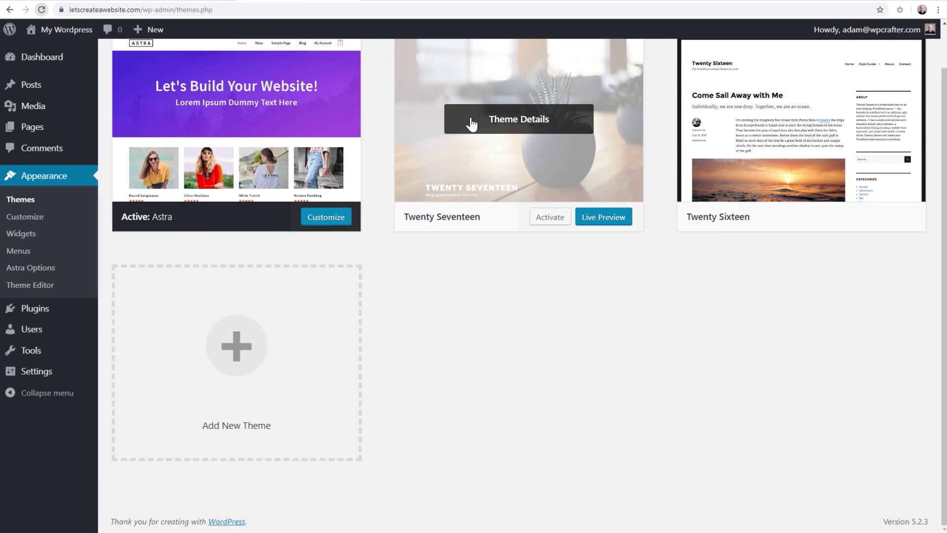
pyautogui.click(522, 128)
pyautogui.click(900, 508)
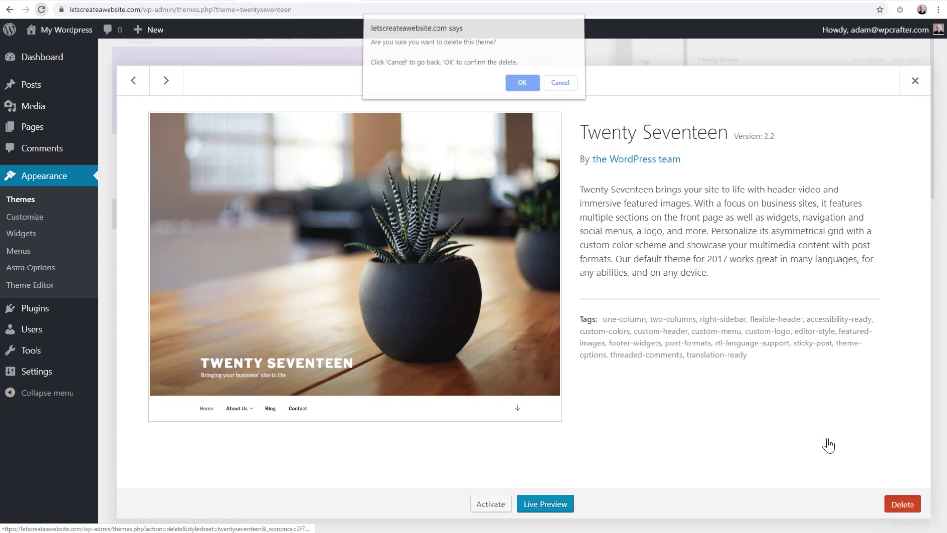
pyautogui.click(522, 85)
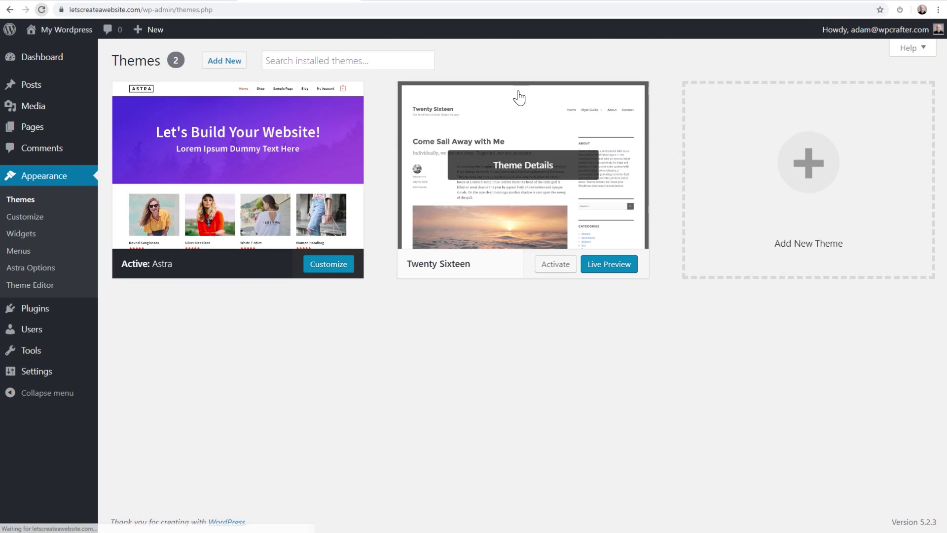
pyautogui.click(534, 179)
pyautogui.click(902, 504)
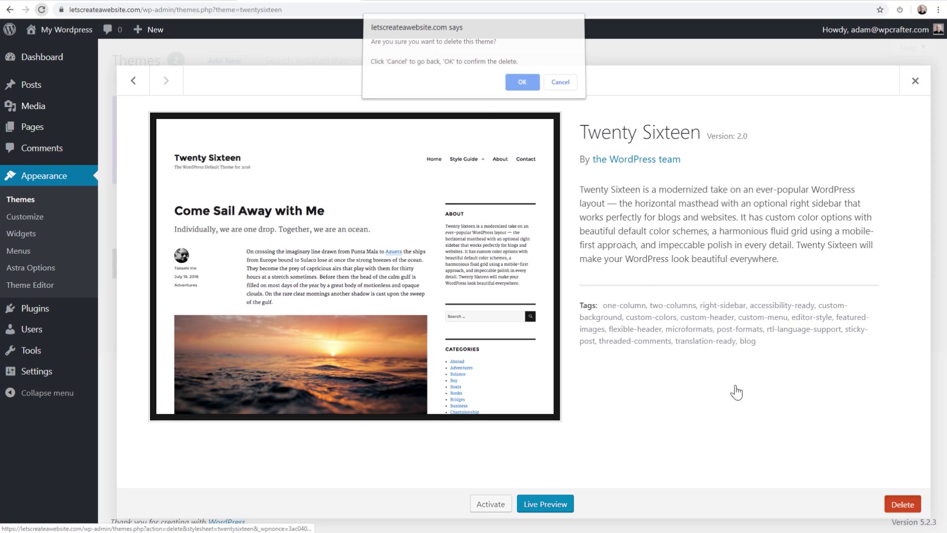
pyautogui.click(520, 25)
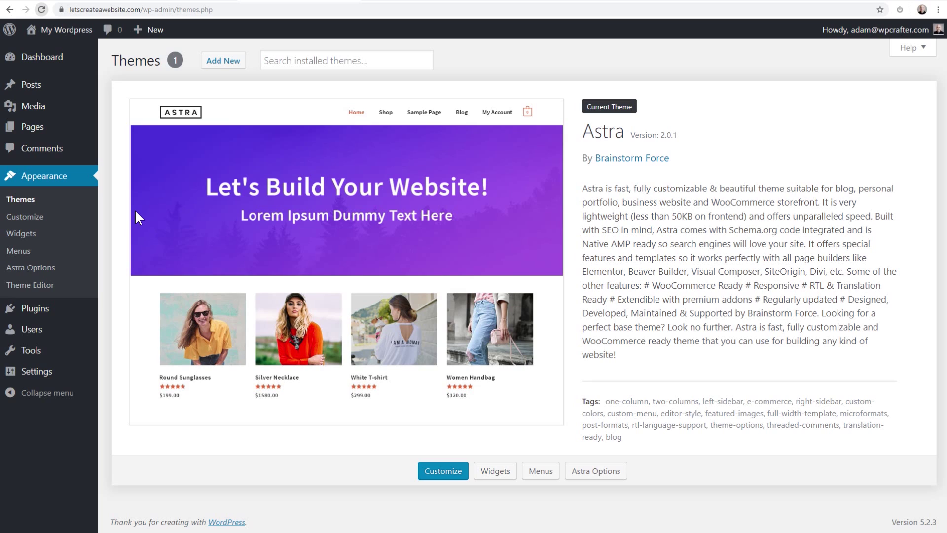
# Step: Upload, install and activate the Elementor plugin from elementor.2.7.3.zip, and return to the dashboard
pyautogui.moveTo(30, 315)
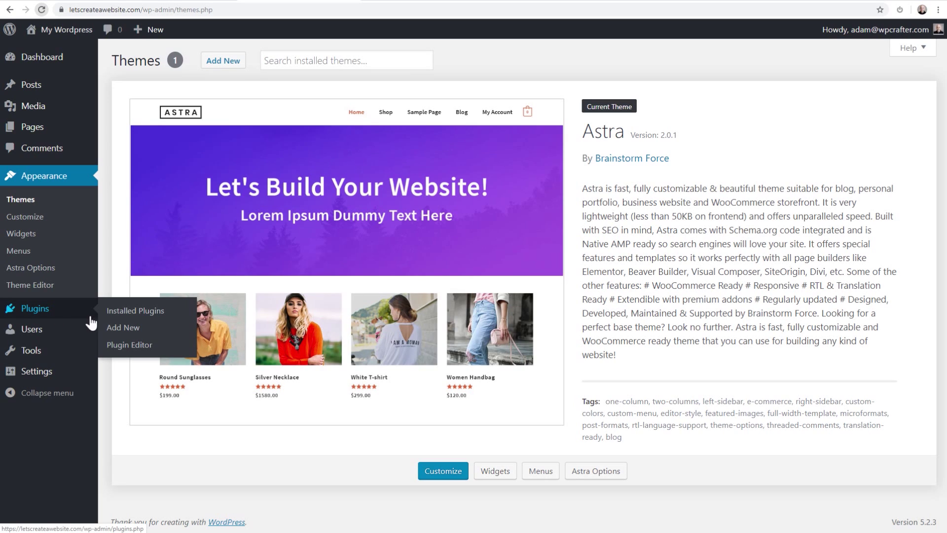
pyautogui.click(118, 328)
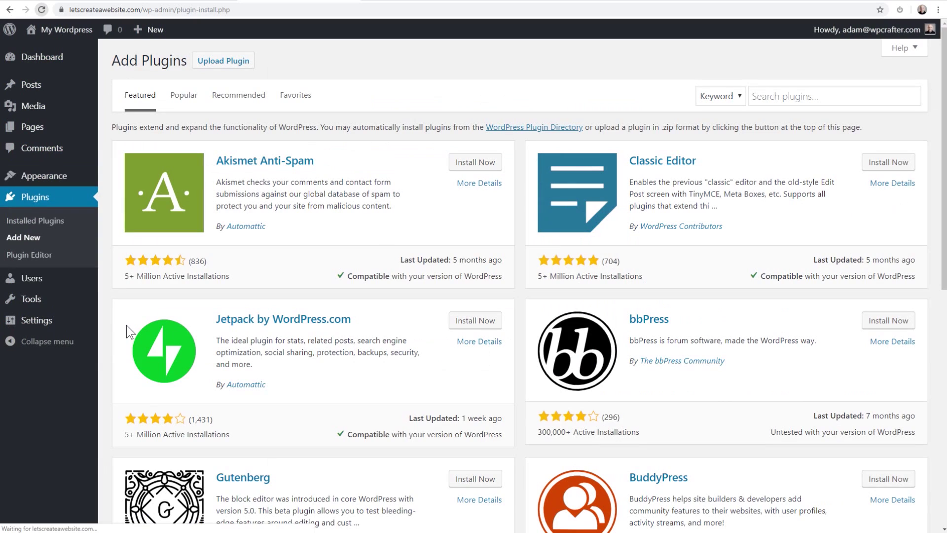
pyautogui.click(219, 64)
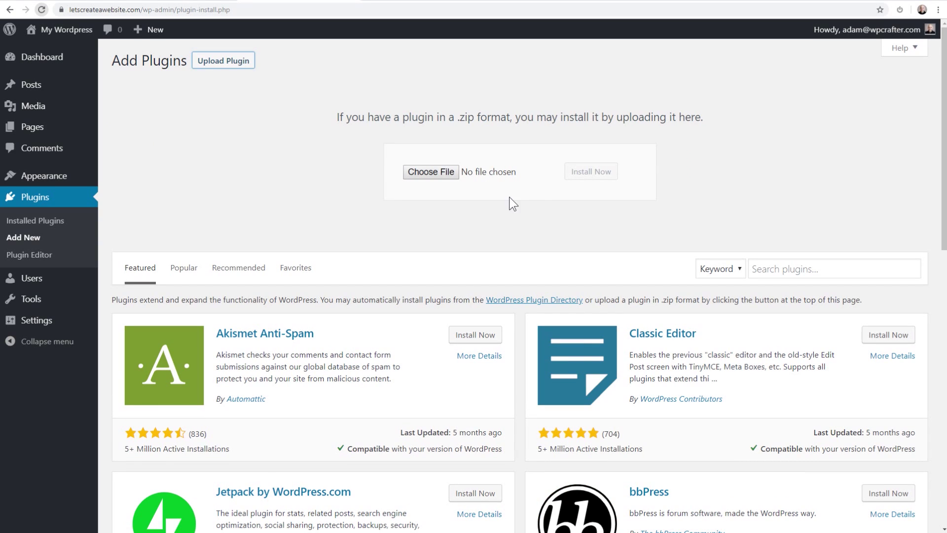
pyautogui.moveTo(946, 163); pyautogui.dragTo(490, 172)
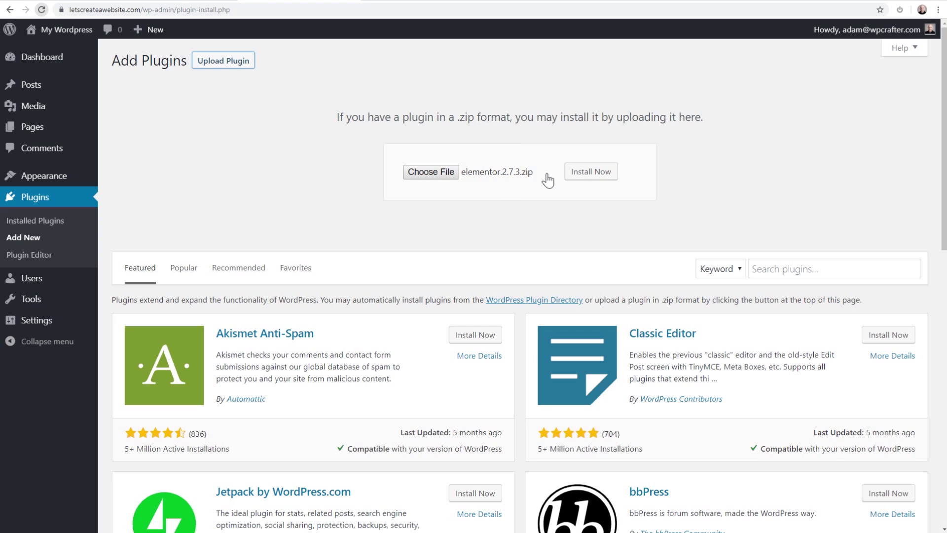
pyautogui.click(575, 175)
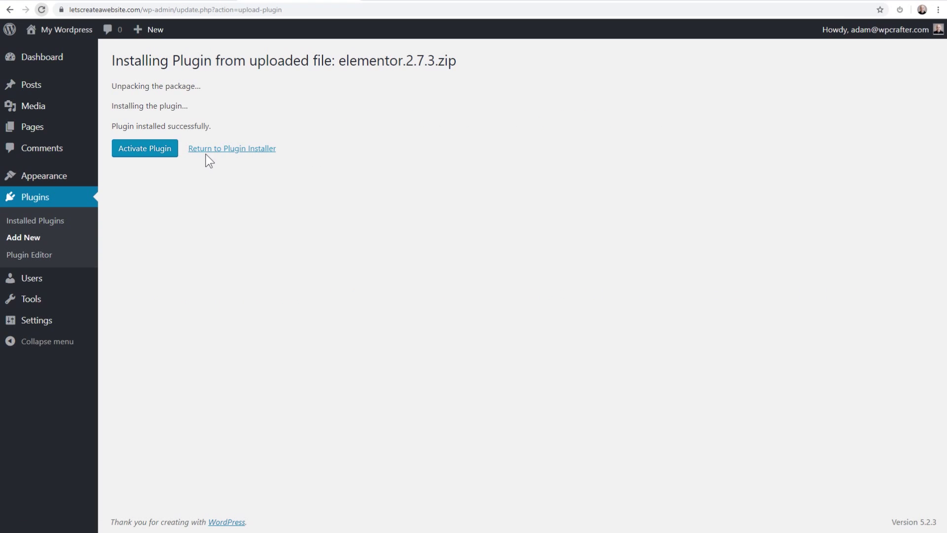
pyautogui.click(148, 150)
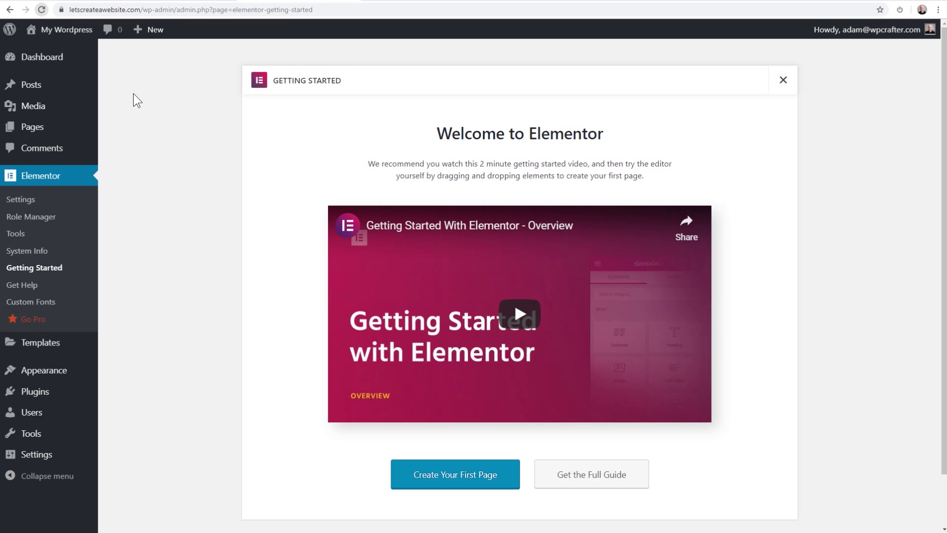
pyautogui.click(61, 58)
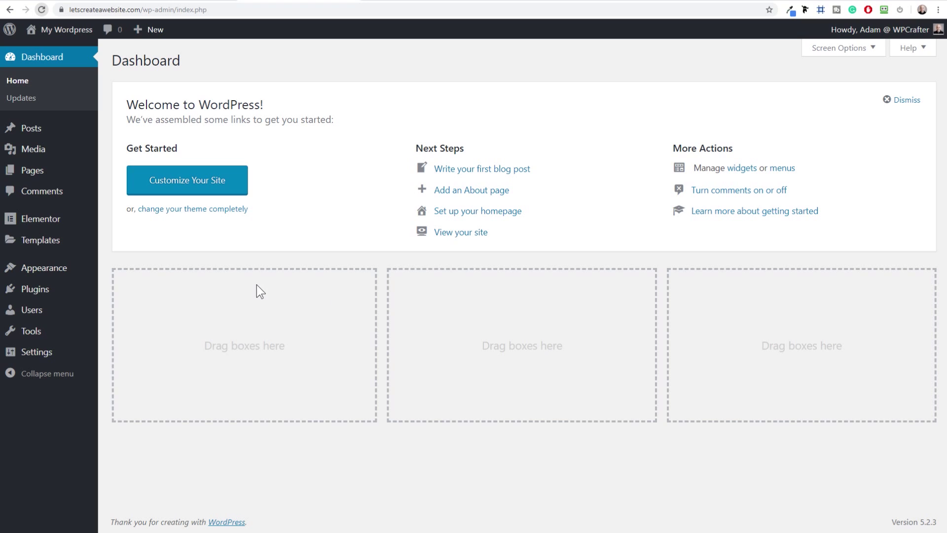
# Step: Search the plugin directory for "cartflows", and install and activate Funnel Builder by CartFlows
pyautogui.moveTo(27, 290)
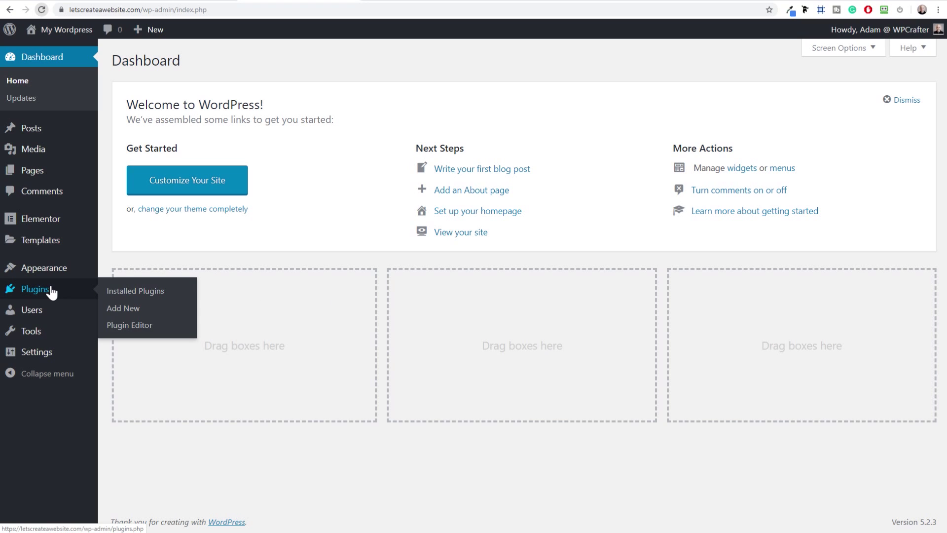
pyautogui.click(123, 311)
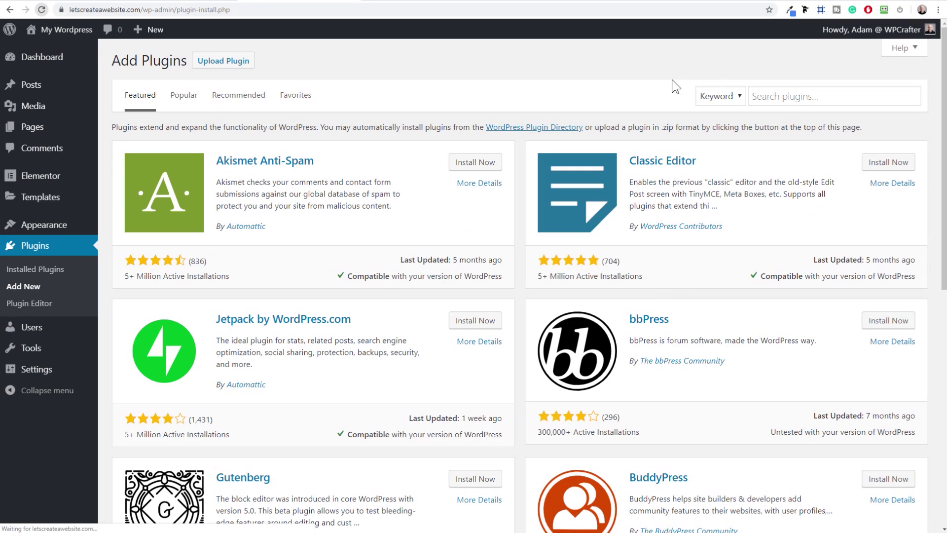
pyautogui.click(787, 96)
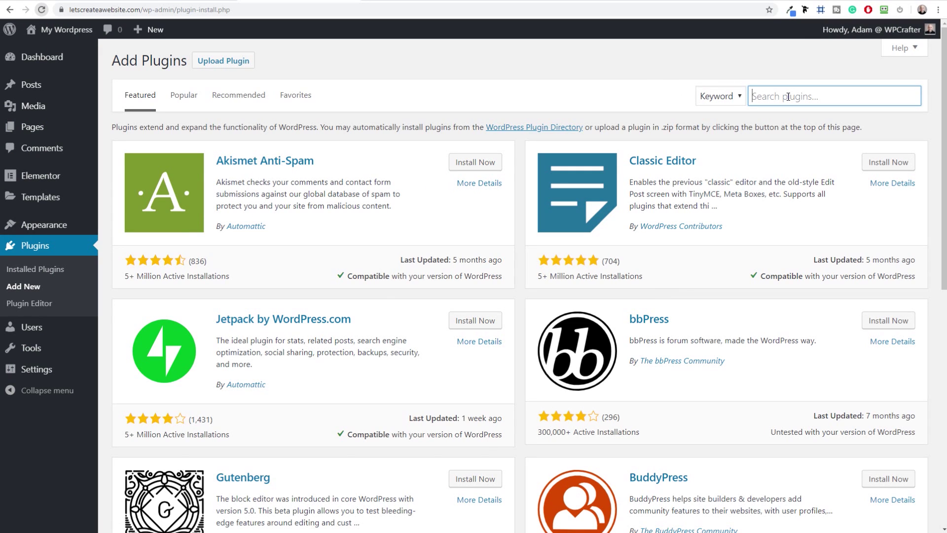
pyautogui.write('cartflows')
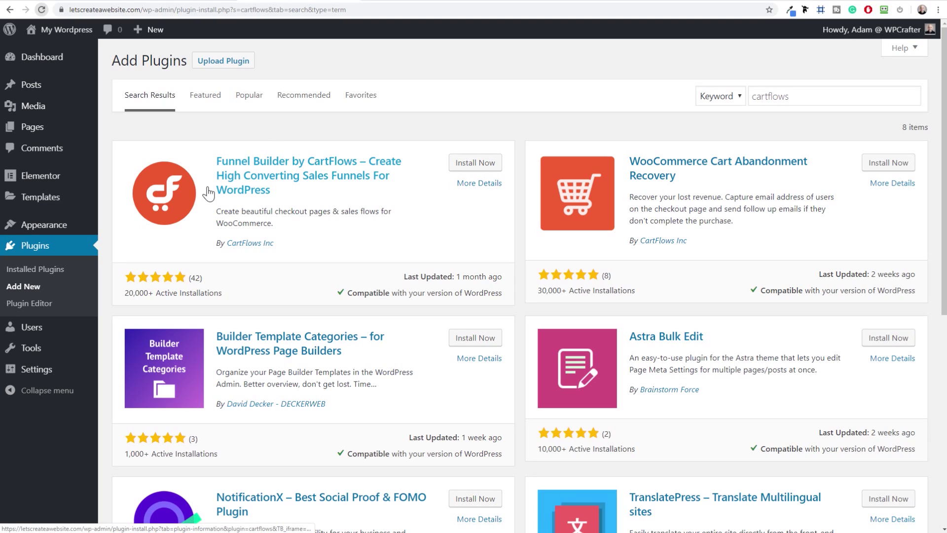
pyautogui.click(470, 170)
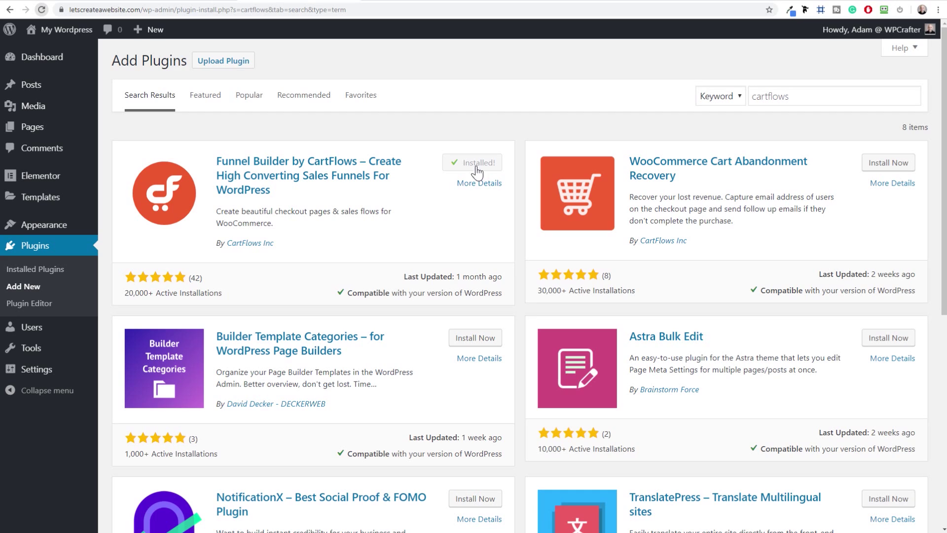
pyautogui.click(466, 164)
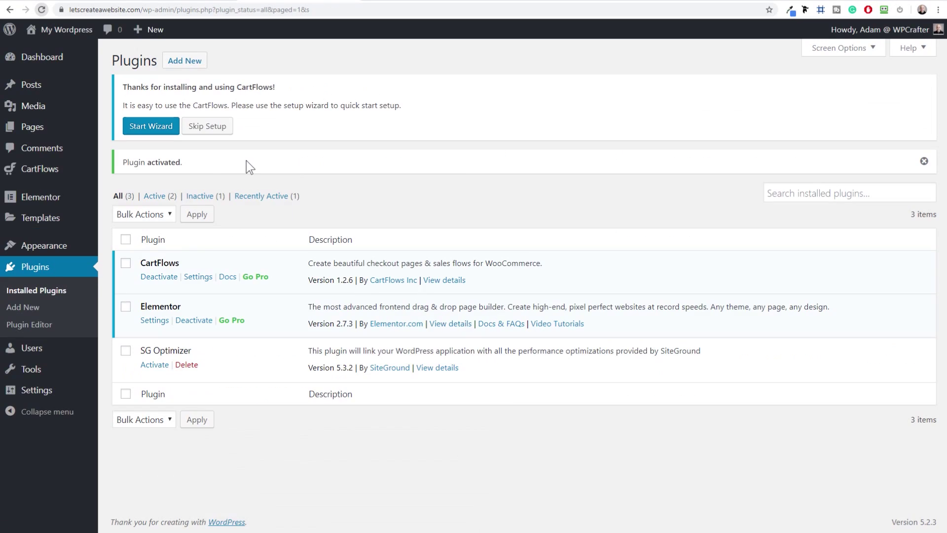
# Step: Complete the CartFlows setup wizard with Elementor as page builder, installing WooCommerce and WooCommerce Cart Abandonment Recovery, and exit without creating a flow
pyautogui.click(145, 129)
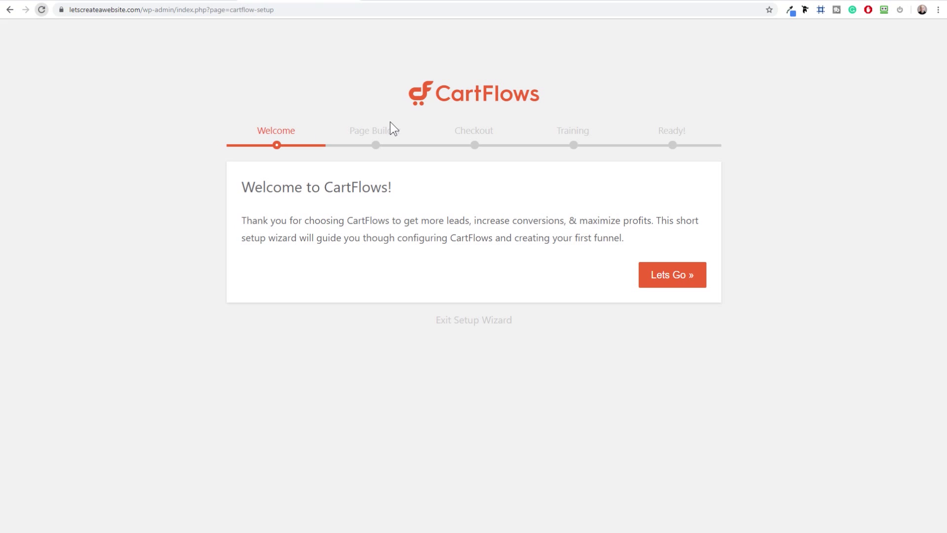
pyautogui.click(677, 280)
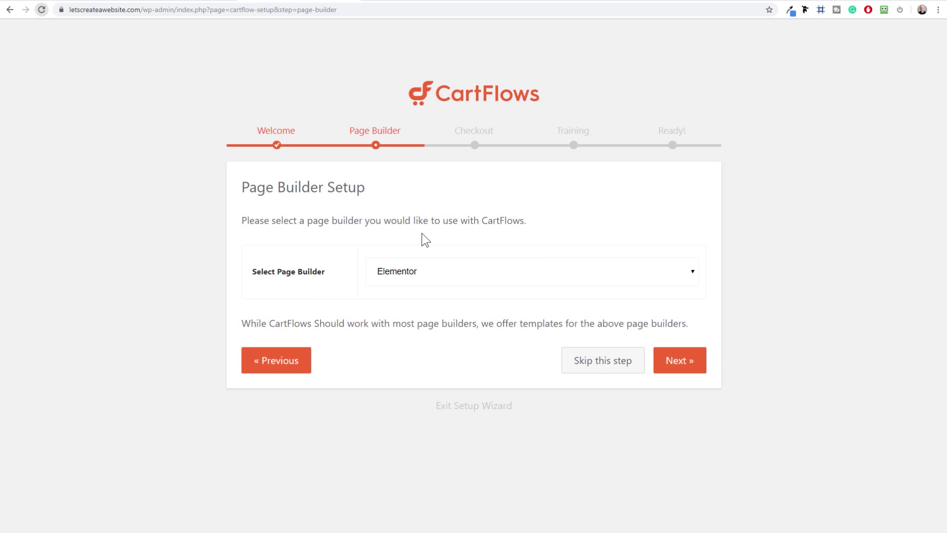
pyautogui.click(426, 270)
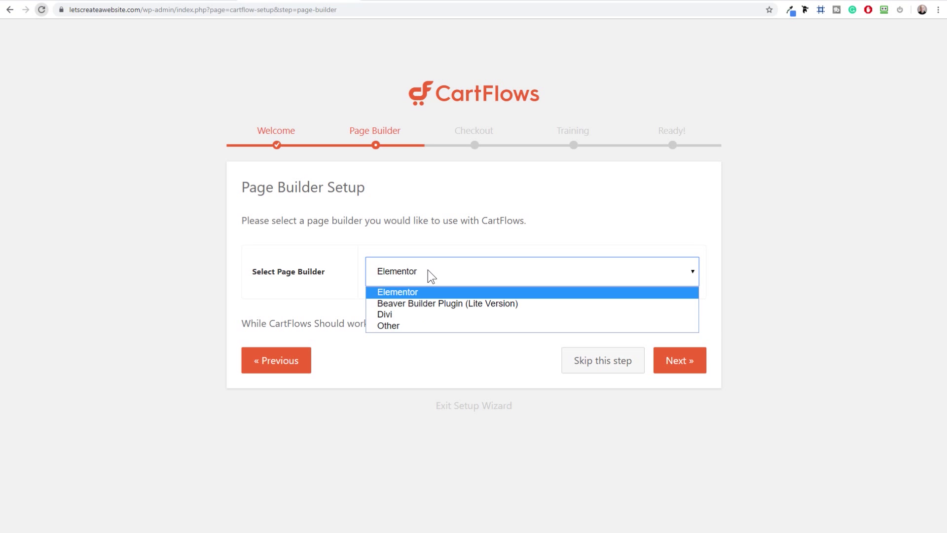
pyautogui.click(440, 293)
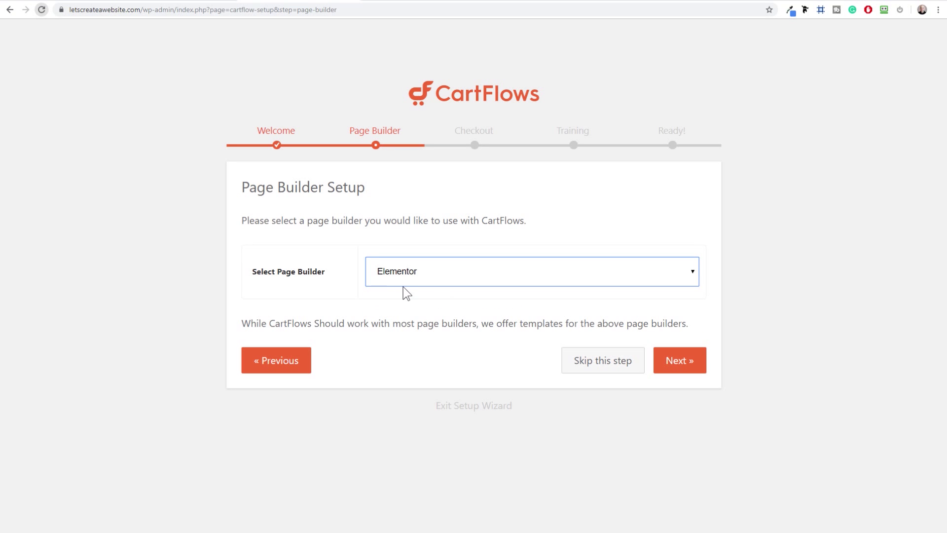
pyautogui.click(410, 297)
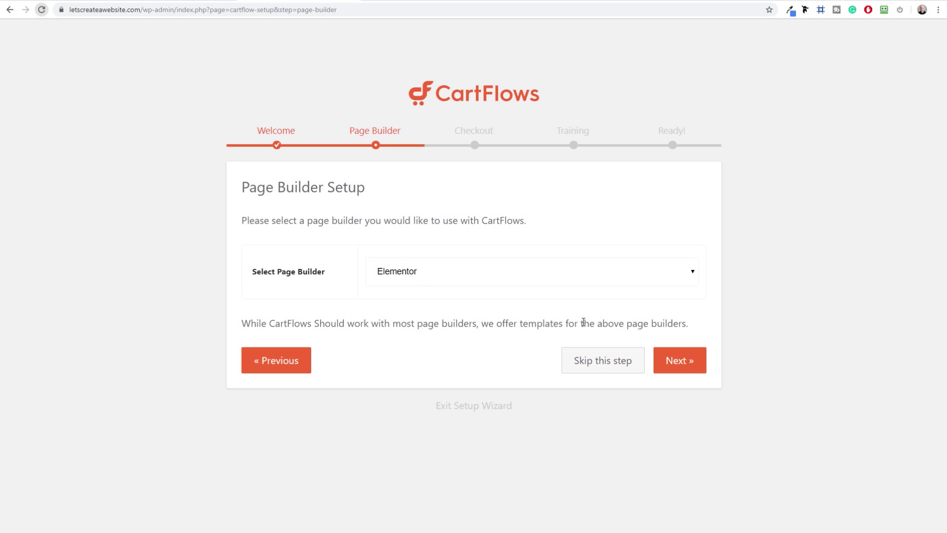
pyautogui.click(680, 362)
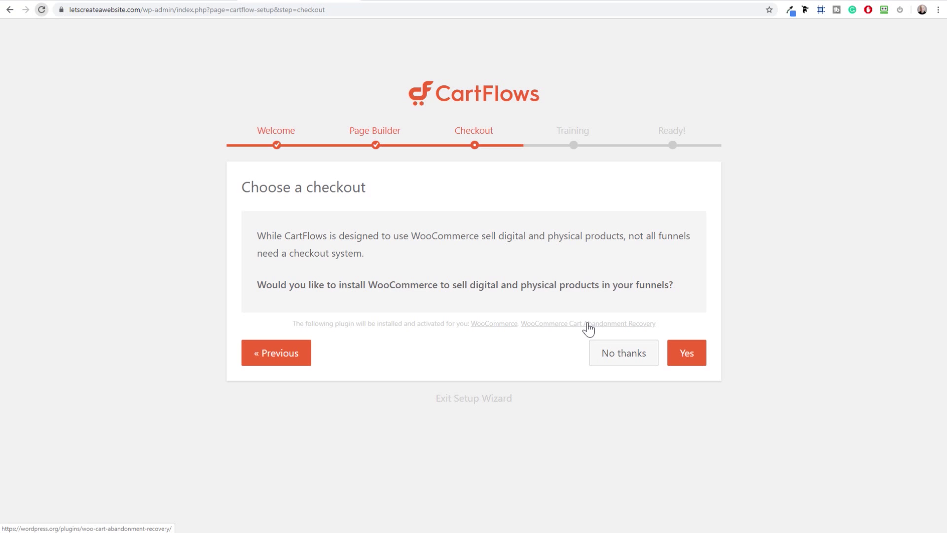
pyautogui.click(687, 361)
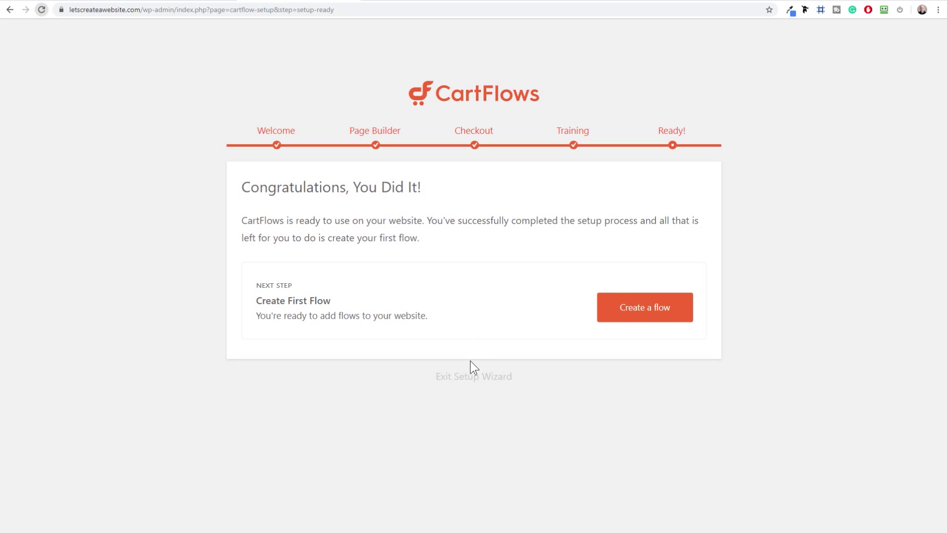
pyautogui.click(472, 377)
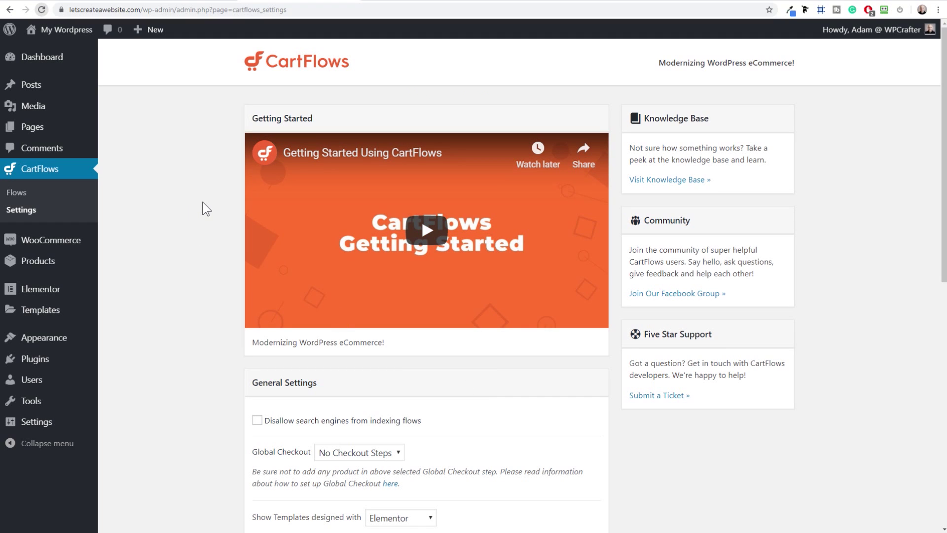
# Step: Review the general and permalink settings on the CartFlows settings page
pyautogui.scroll(-5, 207, 206)
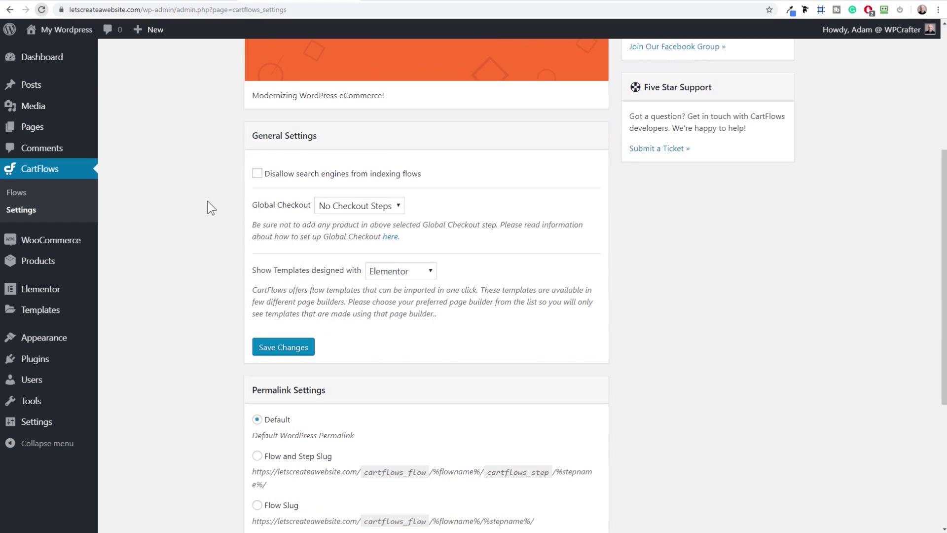
pyautogui.scroll(-1, 208, 201)
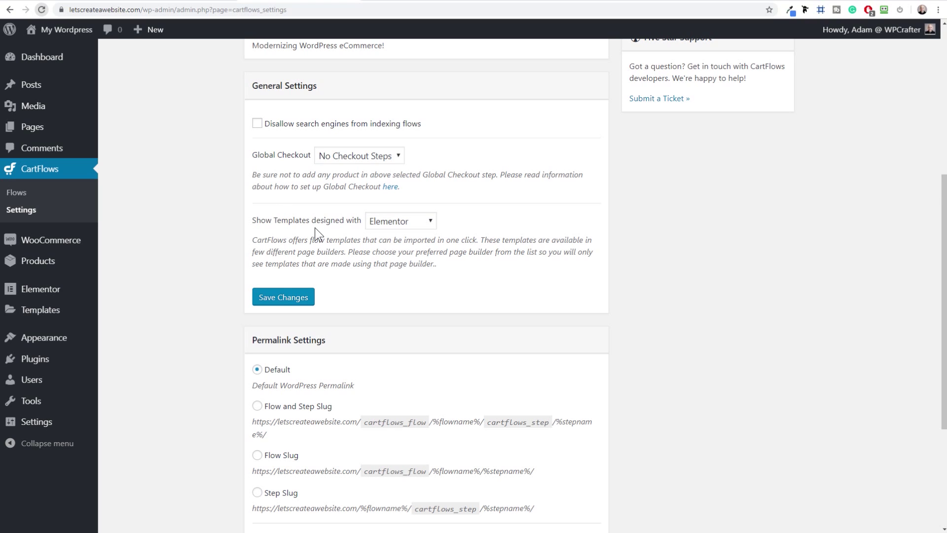
pyautogui.scroll(-1, 315, 227)
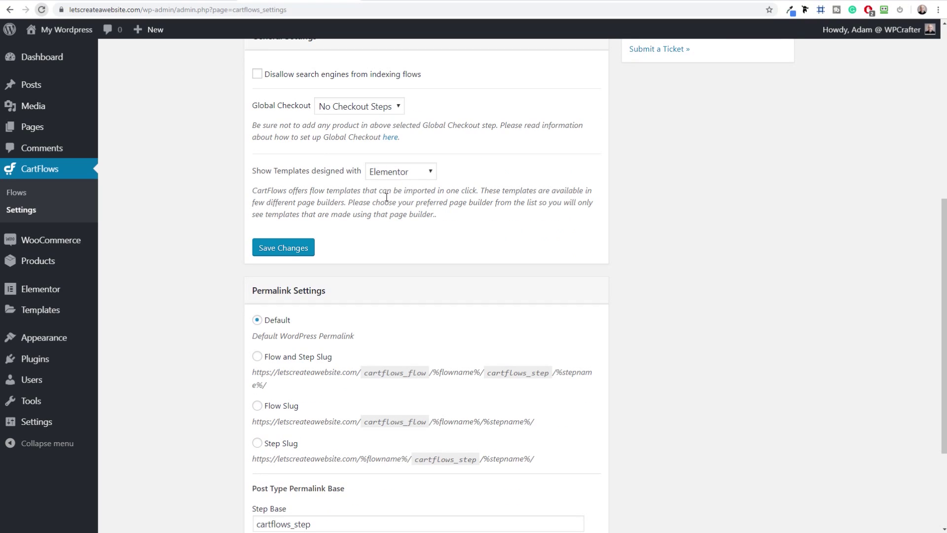
pyautogui.scroll(-3, 381, 196)
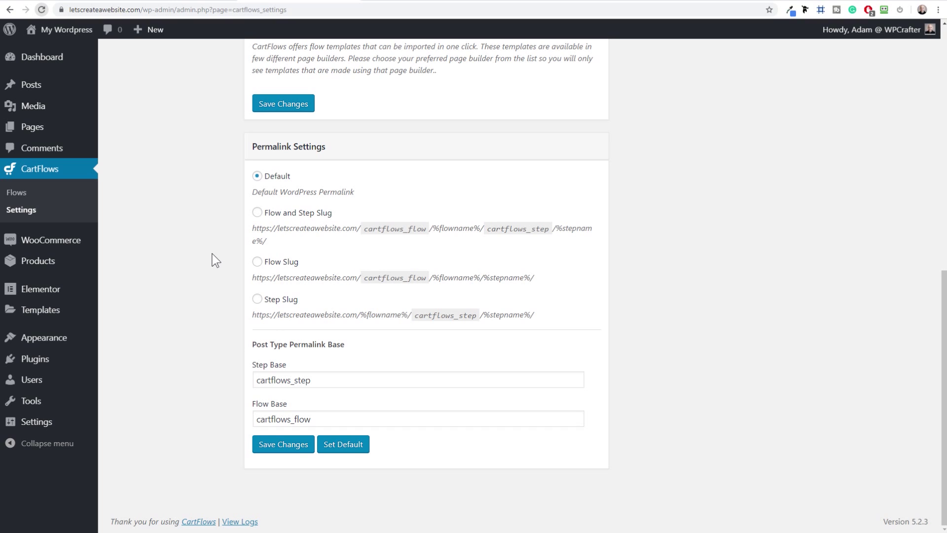
pyautogui.scroll(7, 215, 260)
pyautogui.scroll(3, 215, 260)
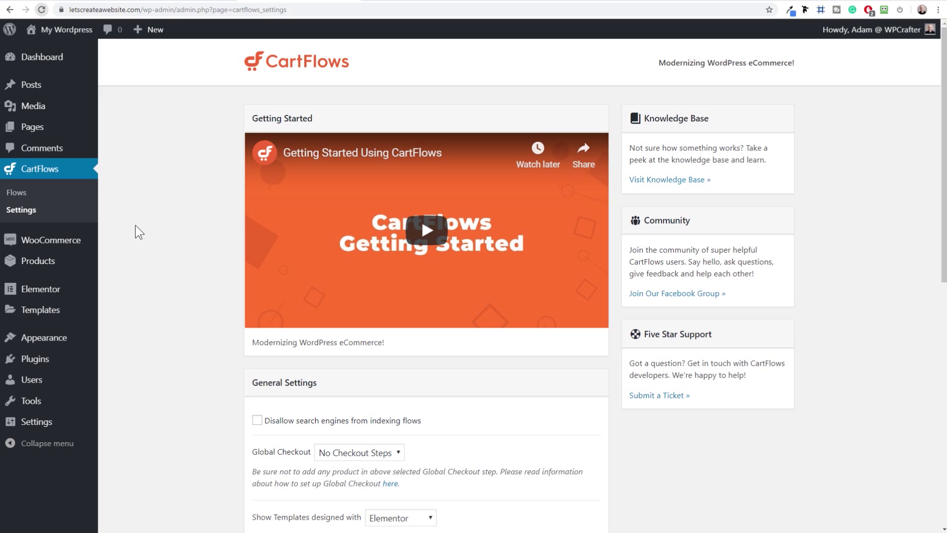
# Step: Start the WooCommerce setup wizard and submit the US store details with physical and digital products selected and usage tracking turned off
pyautogui.click(74, 241)
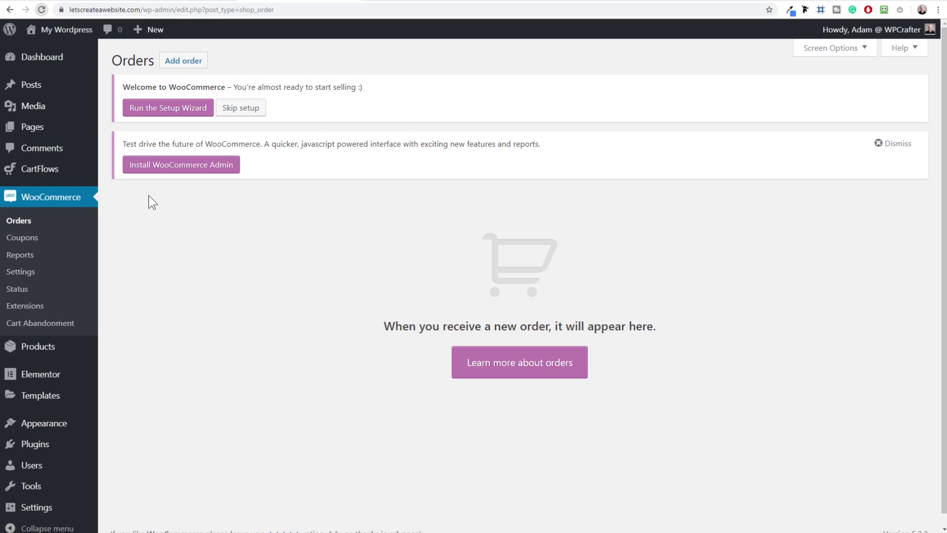
pyautogui.click(161, 112)
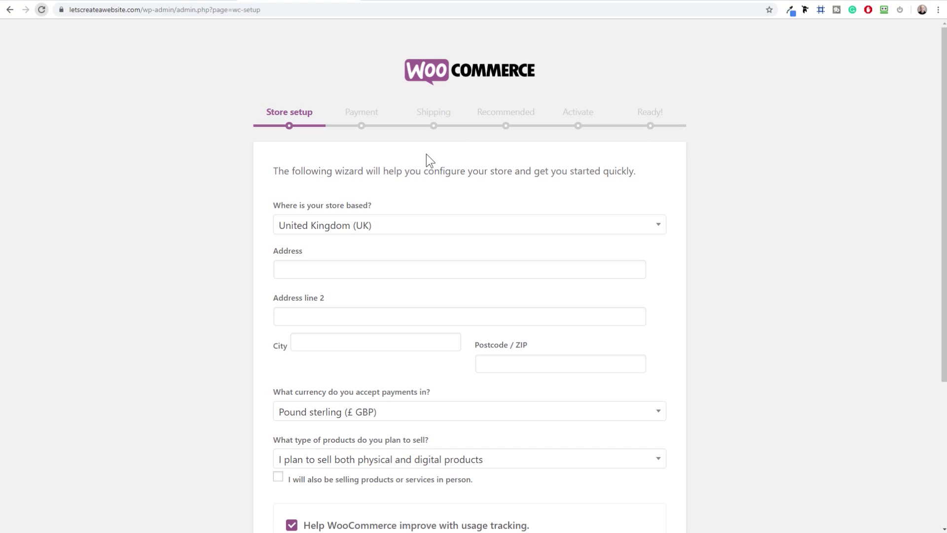
pyautogui.scroll(-2, 208, 156)
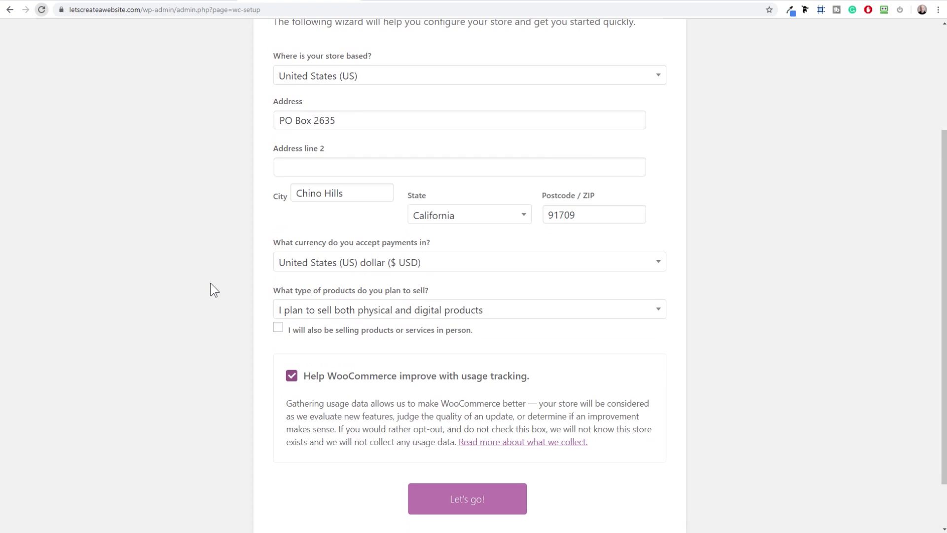
pyautogui.scroll(-1, 211, 290)
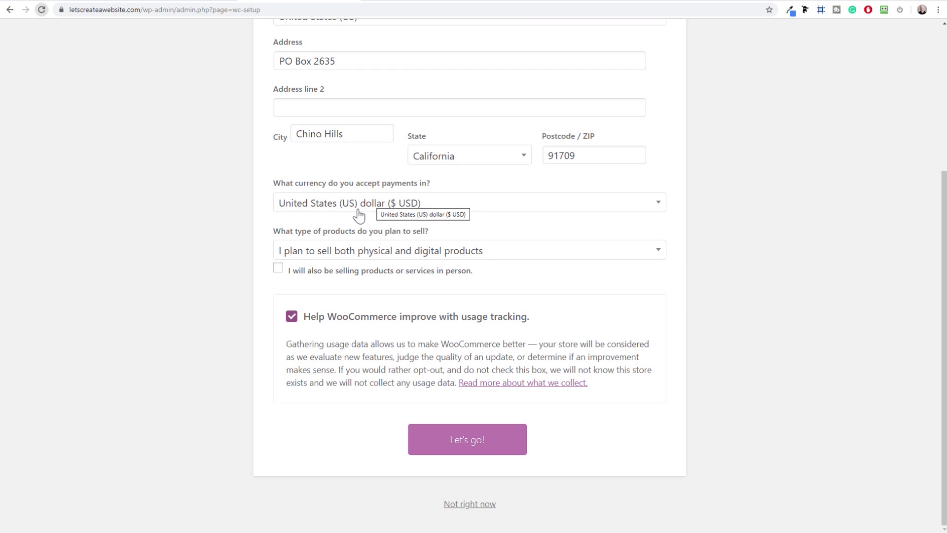
pyautogui.click(363, 259)
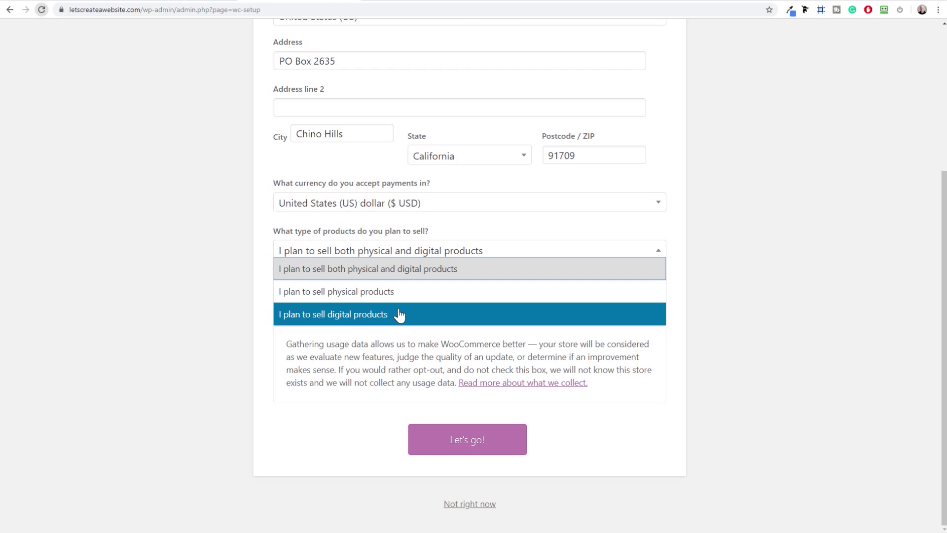
pyautogui.click(390, 270)
pyautogui.click(228, 272)
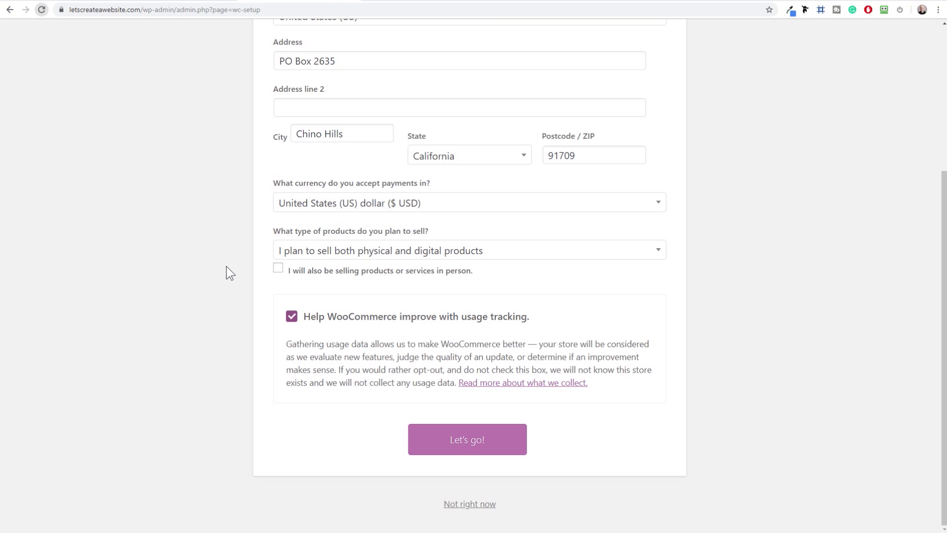
pyautogui.click(291, 317)
pyautogui.click(471, 440)
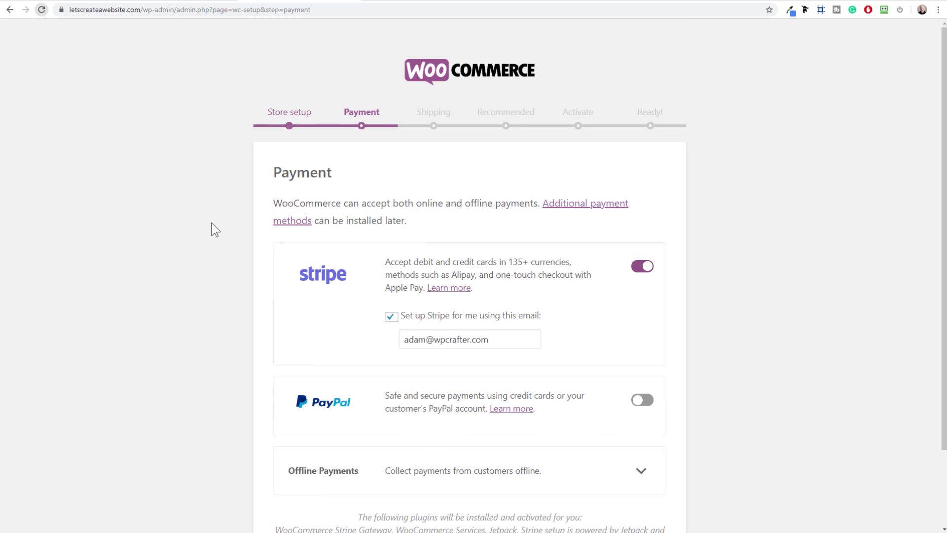
# Step: Turn off automatic Stripe account setup by email while keeping Stripe enabled, and submit the payment settings
pyautogui.scroll(-2, 216, 230)
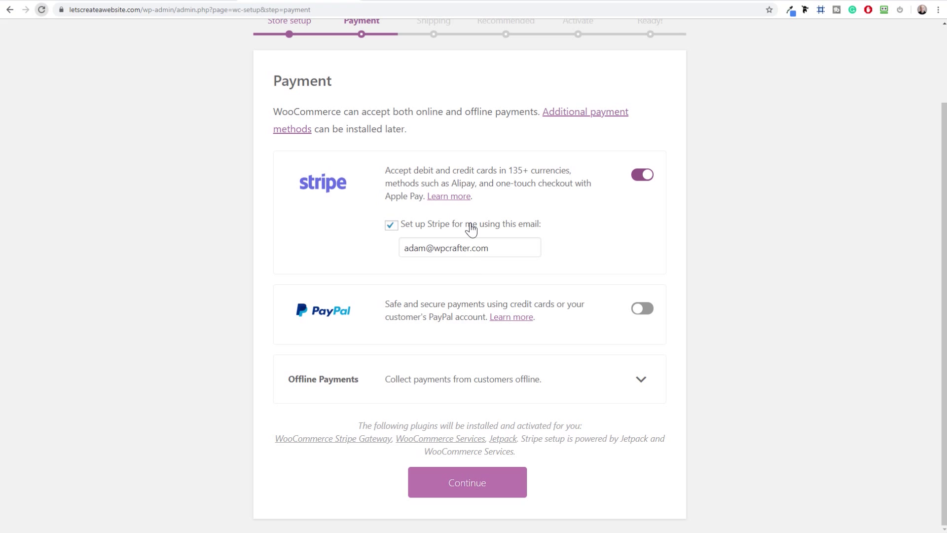
pyautogui.click(386, 229)
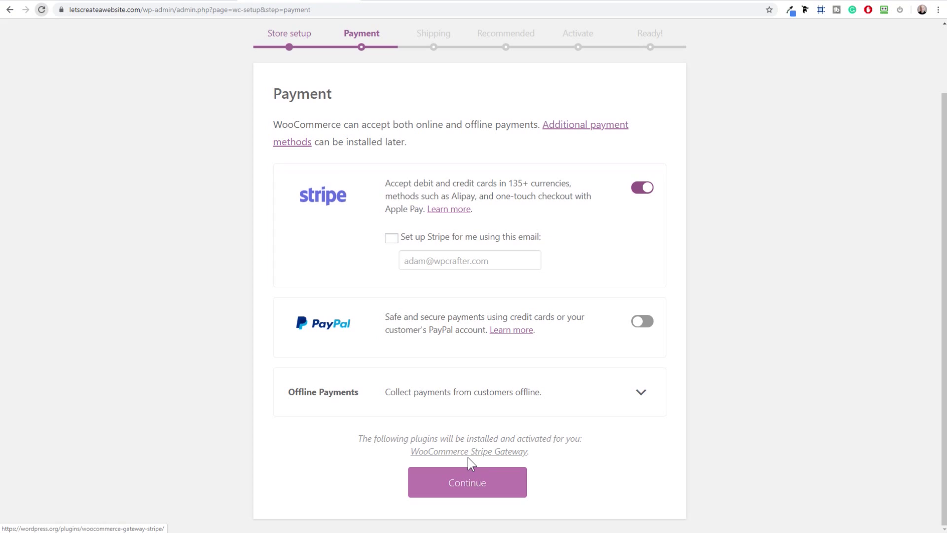
pyautogui.click(461, 485)
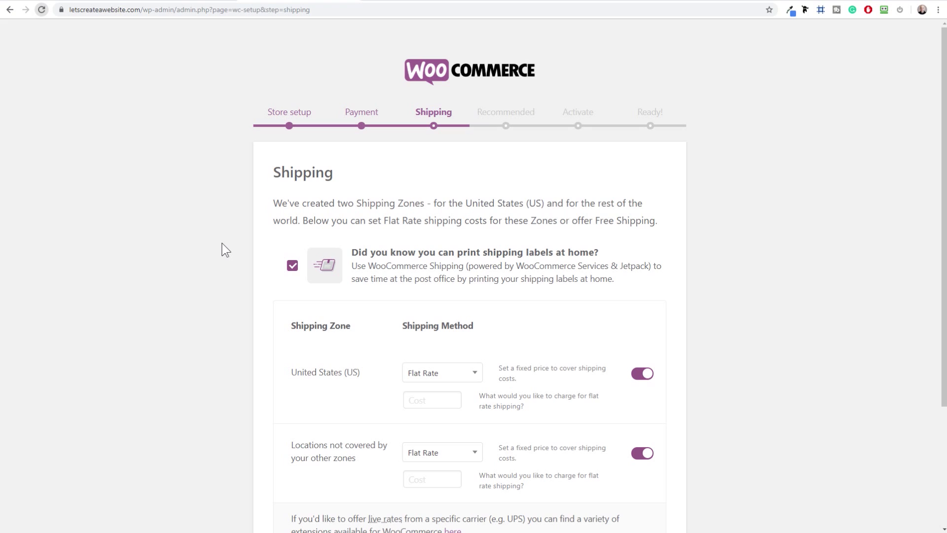
# Step: Opt out of home shipping labels, disable shipping for the United States and all other locations, and submit the shipping settings
pyautogui.scroll(-3, 226, 250)
pyautogui.scroll(3, 225, 250)
pyautogui.scroll(-3, 261, 186)
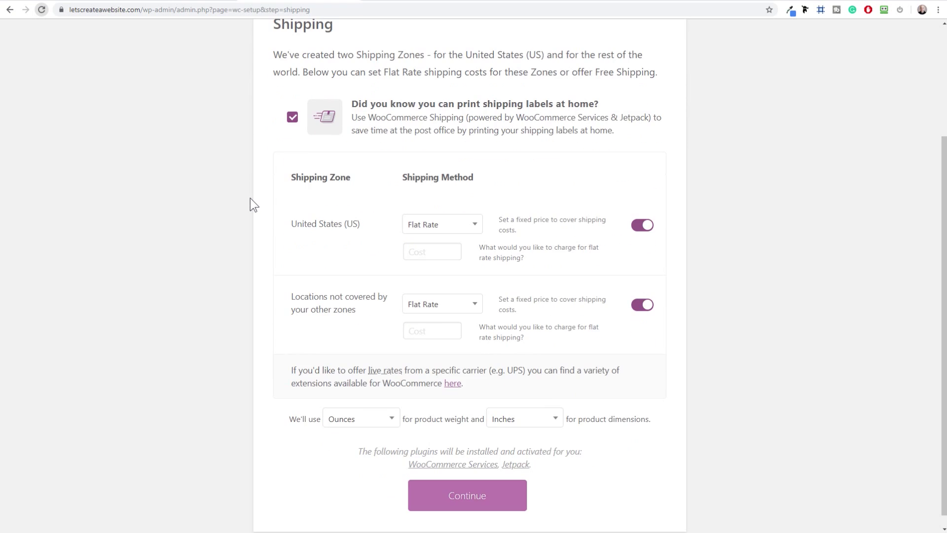
pyautogui.click(292, 118)
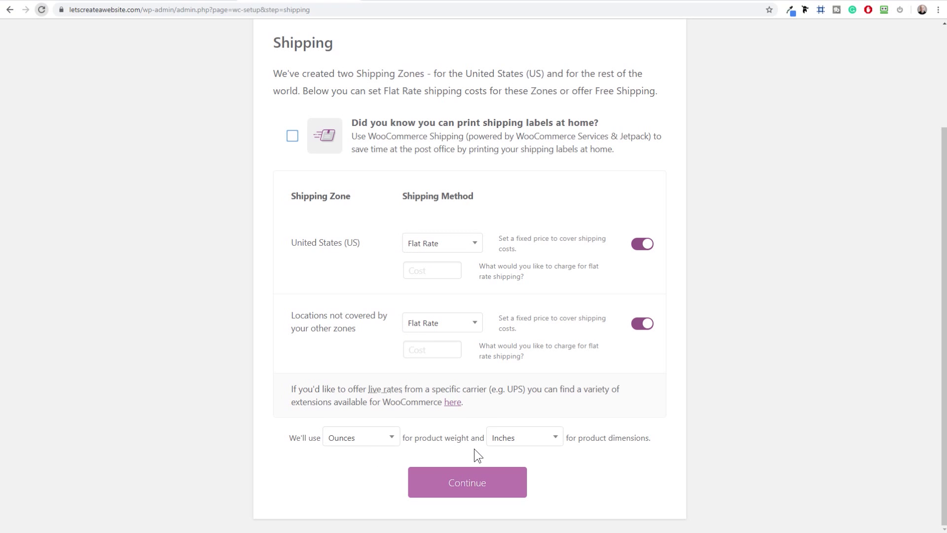
pyautogui.click(643, 324)
pyautogui.click(640, 246)
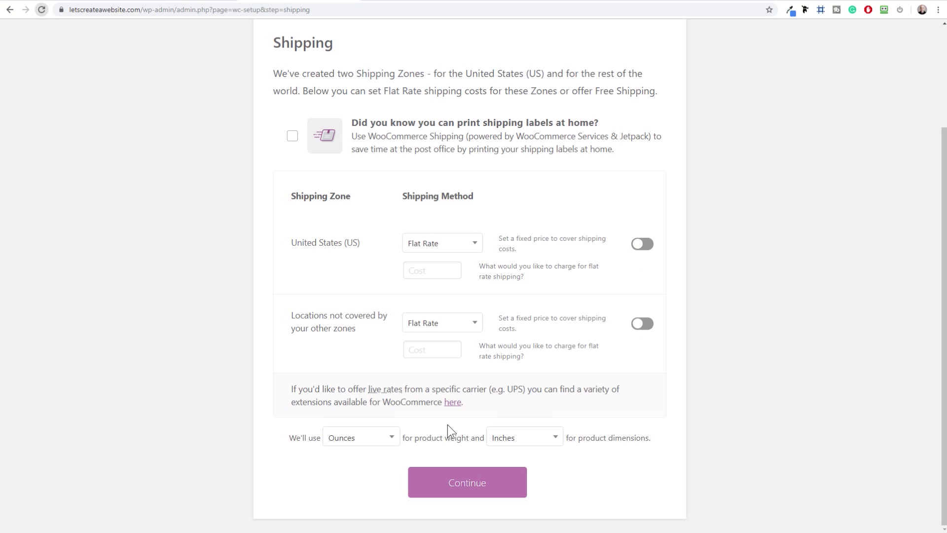
pyautogui.click(457, 481)
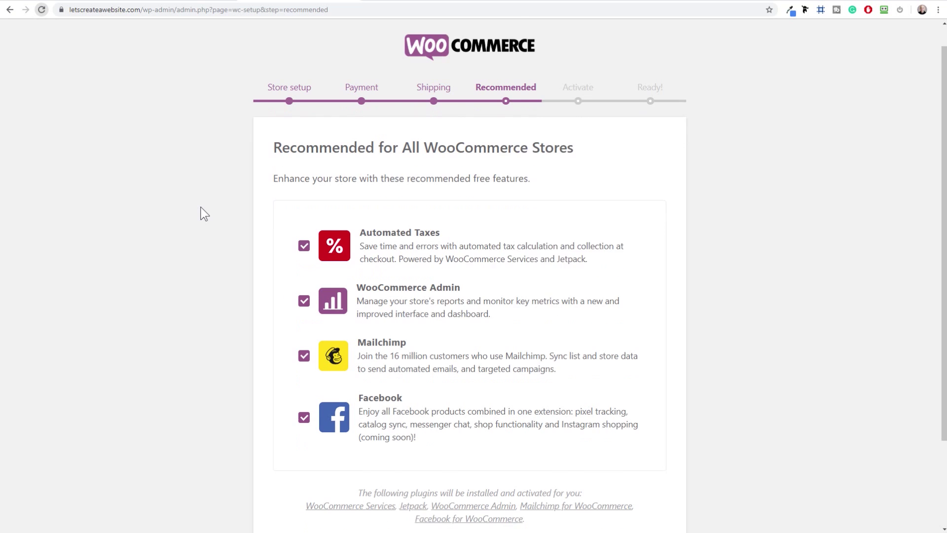
# Step: Deselect Automated Taxes, Mailchimp and Facebook from the recommended features, and continue with only WooCommerce Admin
pyautogui.scroll(-3, 200, 207)
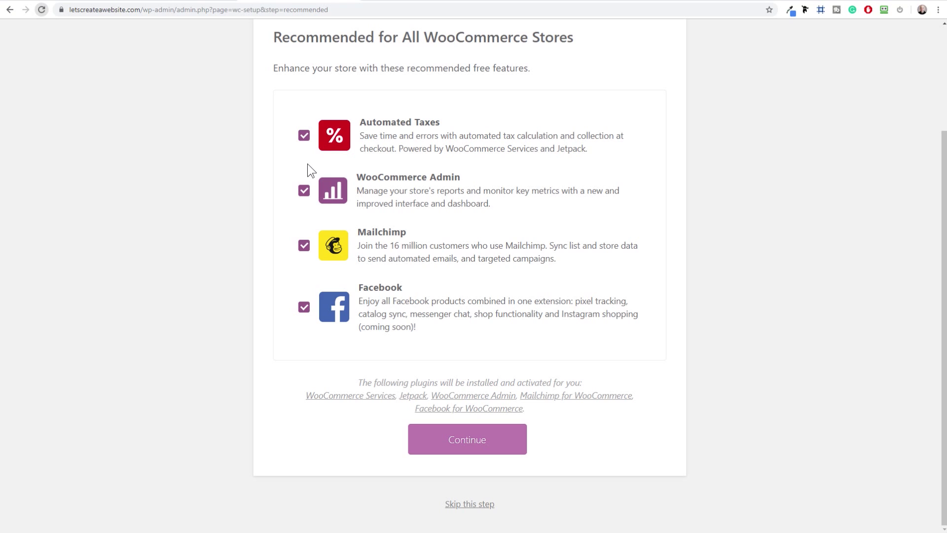
pyautogui.click(304, 135)
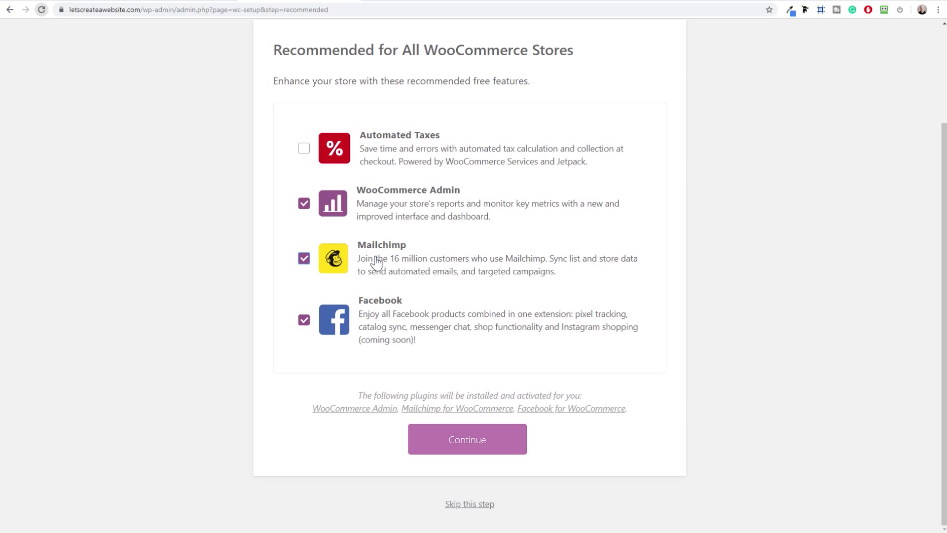
pyautogui.click(303, 259)
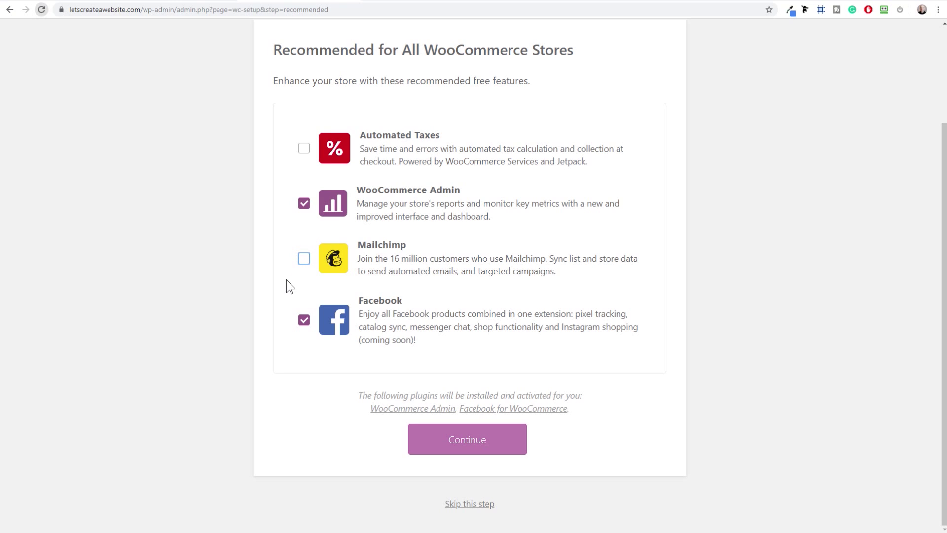
pyautogui.click(303, 320)
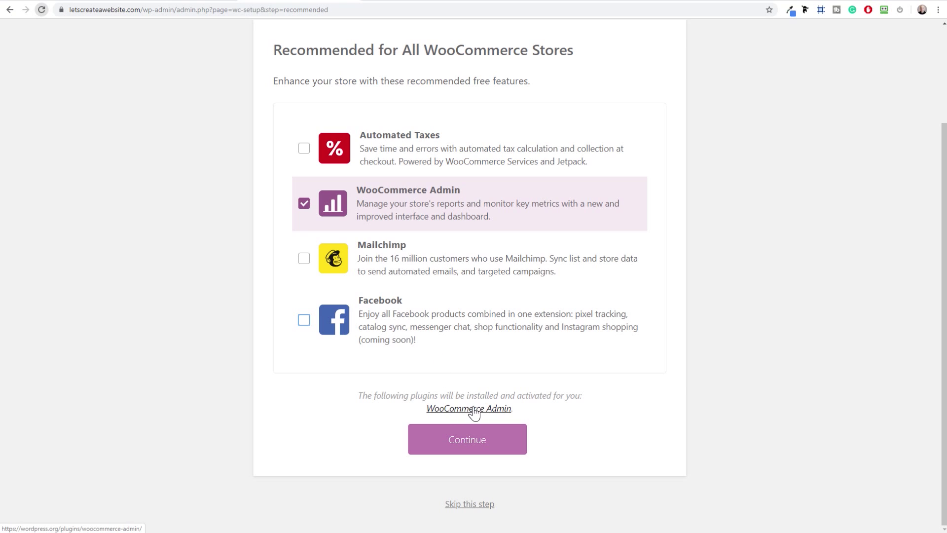
pyautogui.click(461, 445)
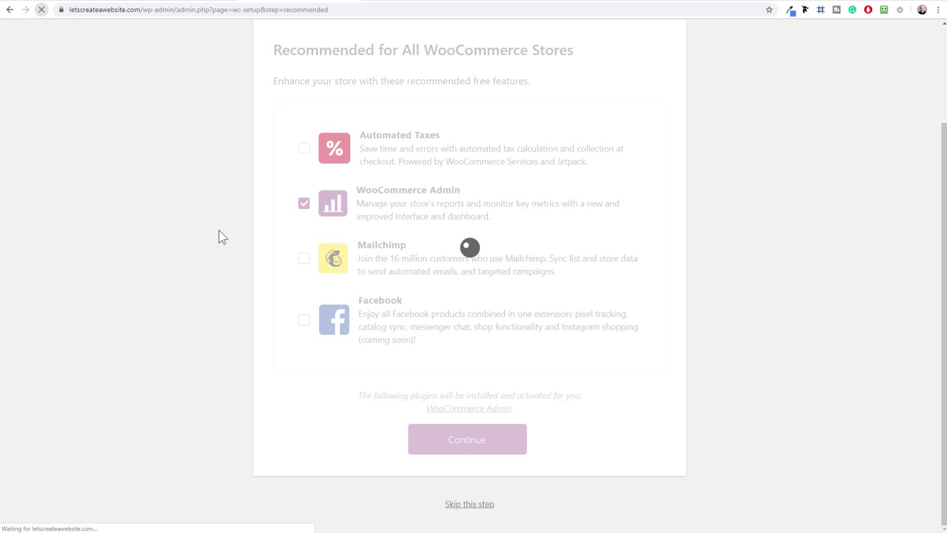
# Step: Skip connecting the store to Jetpack and leave the finished setup wizard for the WordPress dashboard
pyautogui.scroll(-3, 219, 230)
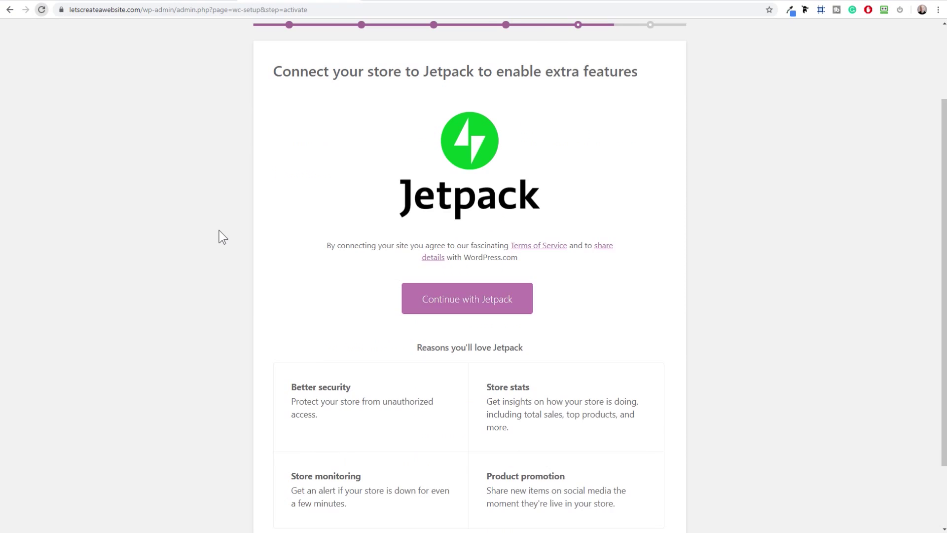
pyautogui.scroll(2, 394, 224)
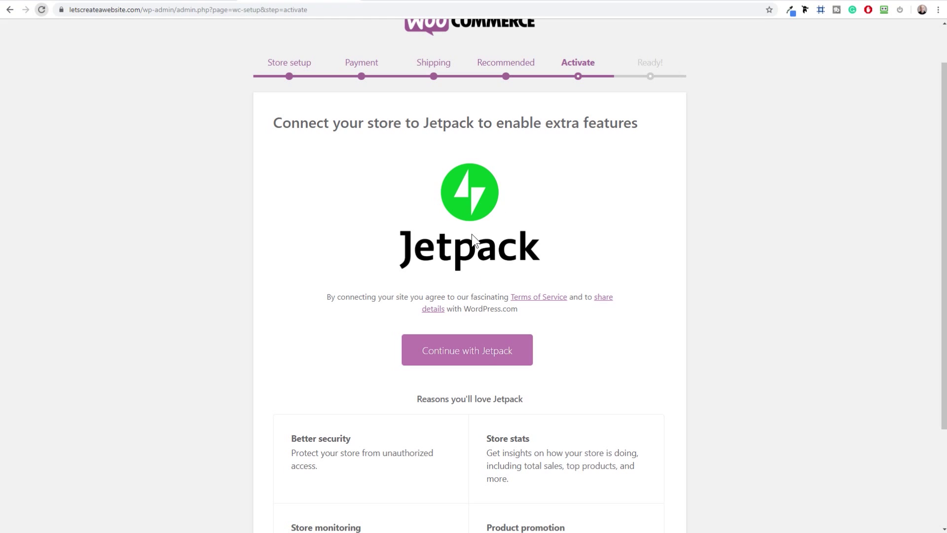
pyautogui.scroll(-3, 471, 234)
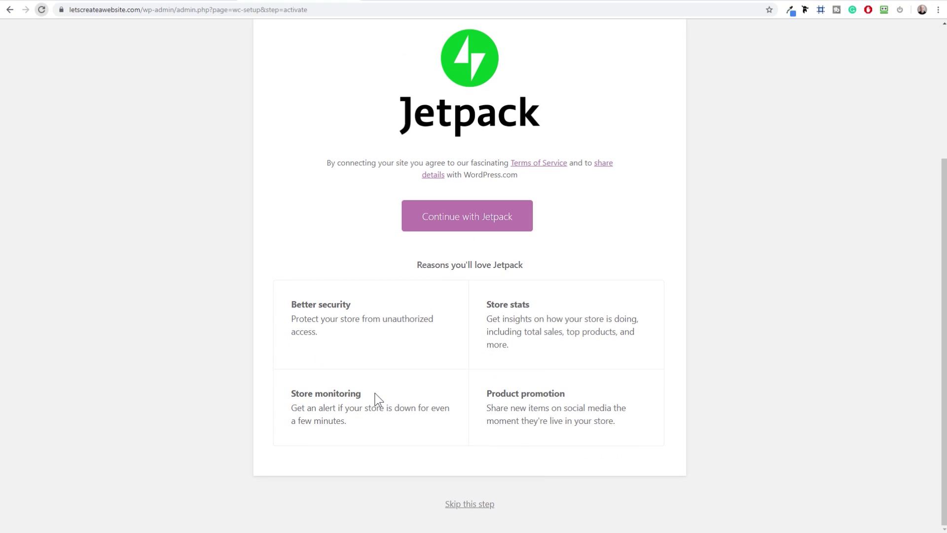
pyautogui.click(464, 506)
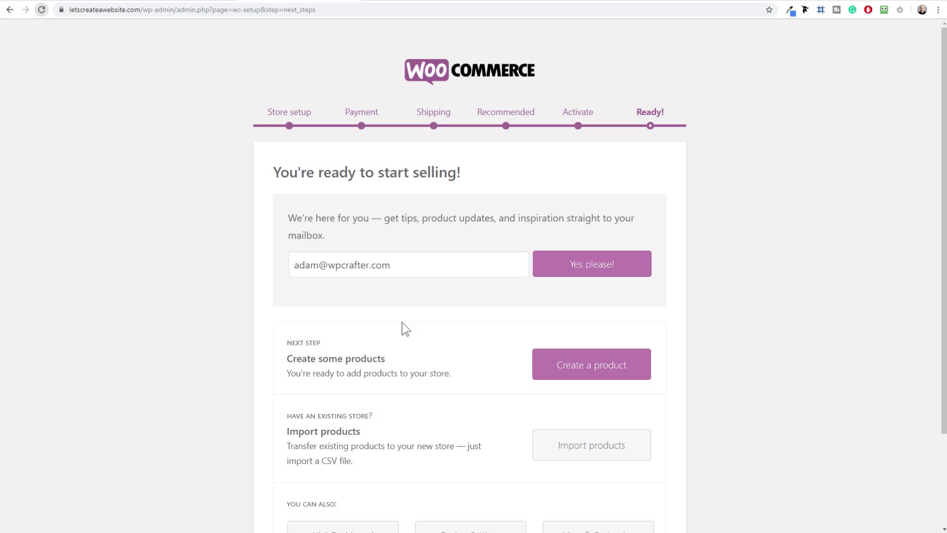
pyautogui.scroll(-3, 427, 291)
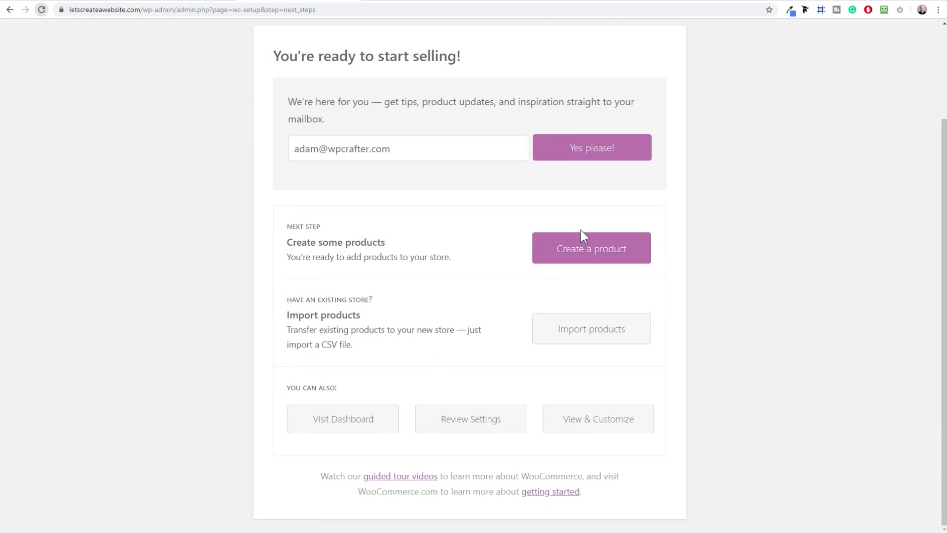
pyautogui.click(347, 429)
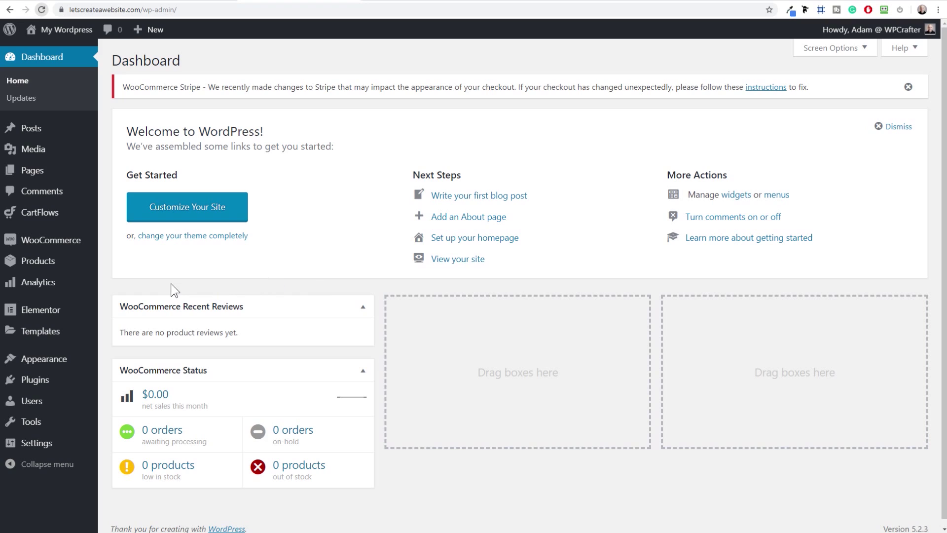
# Step: Open the settings of the Stripe credit card payment method in WooCommerce
pyautogui.moveTo(59, 244)
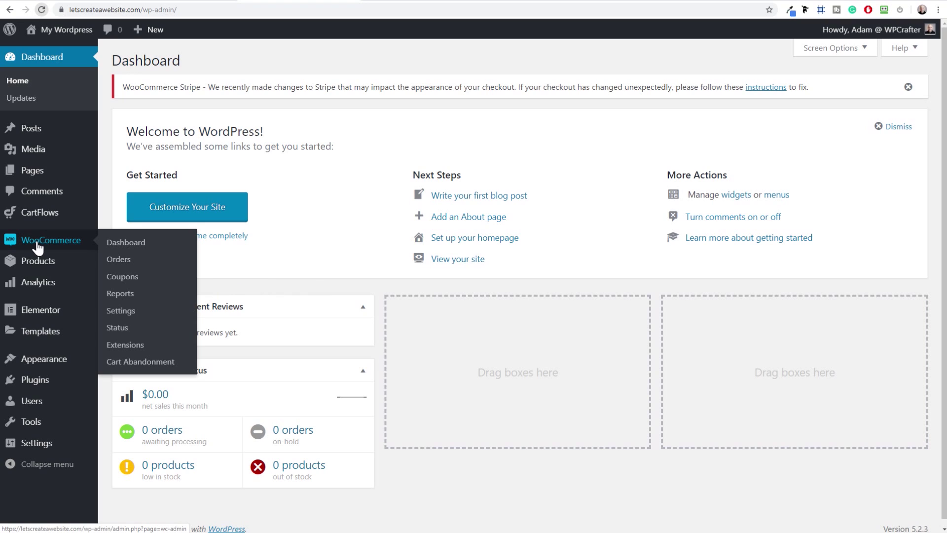
pyautogui.click(123, 312)
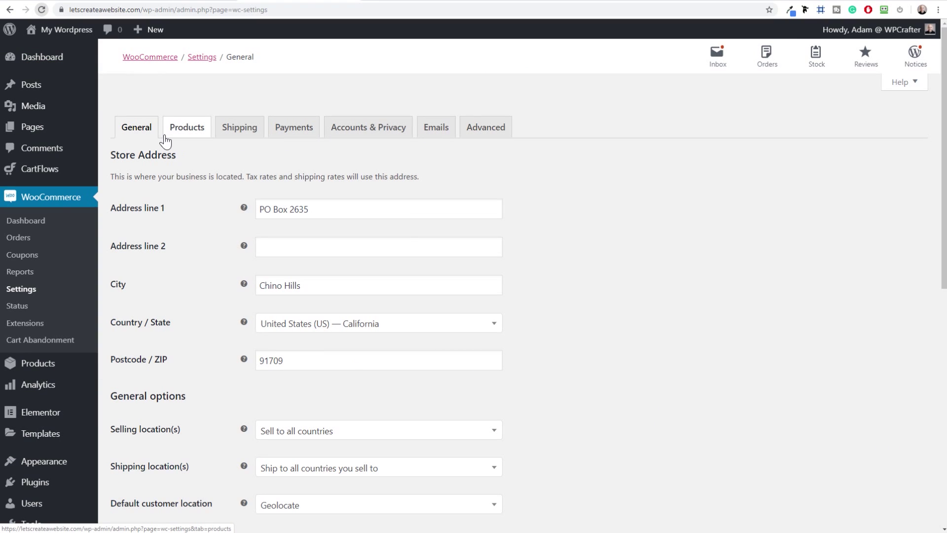
pyautogui.click(296, 131)
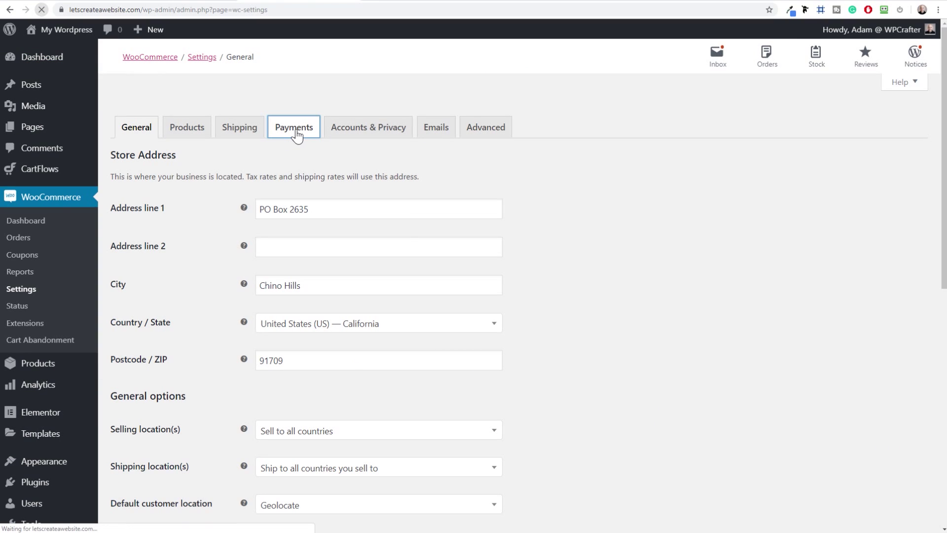
pyautogui.scroll(-1, 401, 240)
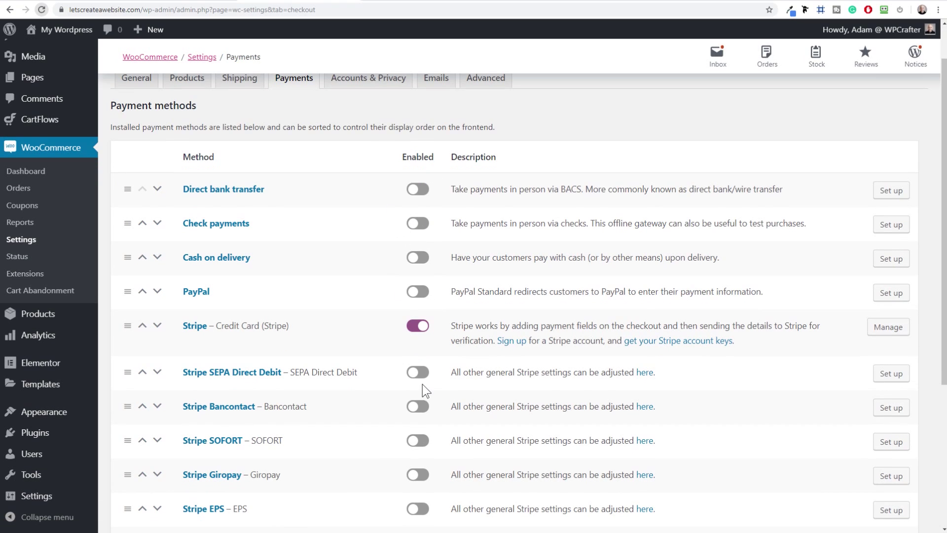
pyautogui.click(197, 329)
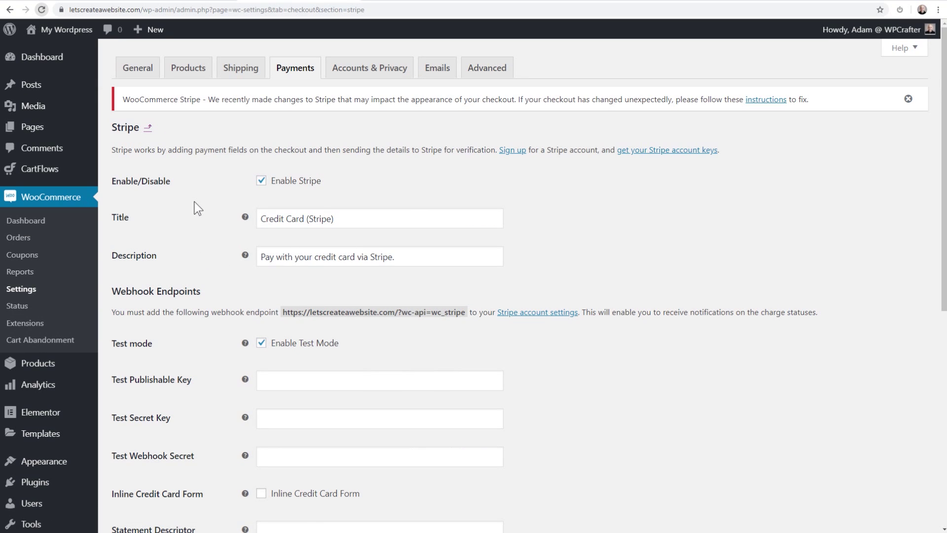
# Step: Compare Stripe's live and test key fields by switching test mode off and back on, and view the Stripe homepage
pyautogui.scroll(-3, 194, 204)
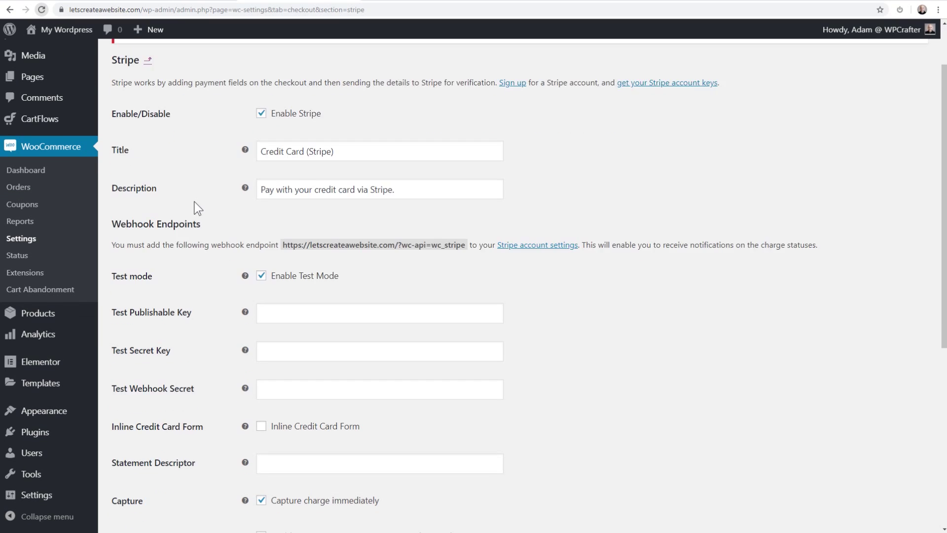
pyautogui.scroll(-1, 197, 207)
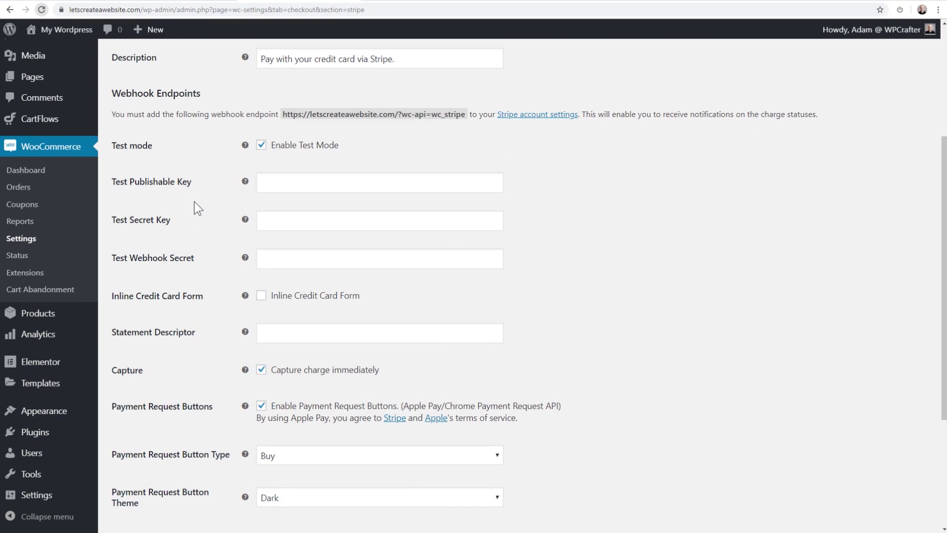
pyautogui.click(261, 145)
pyautogui.click(261, 145)
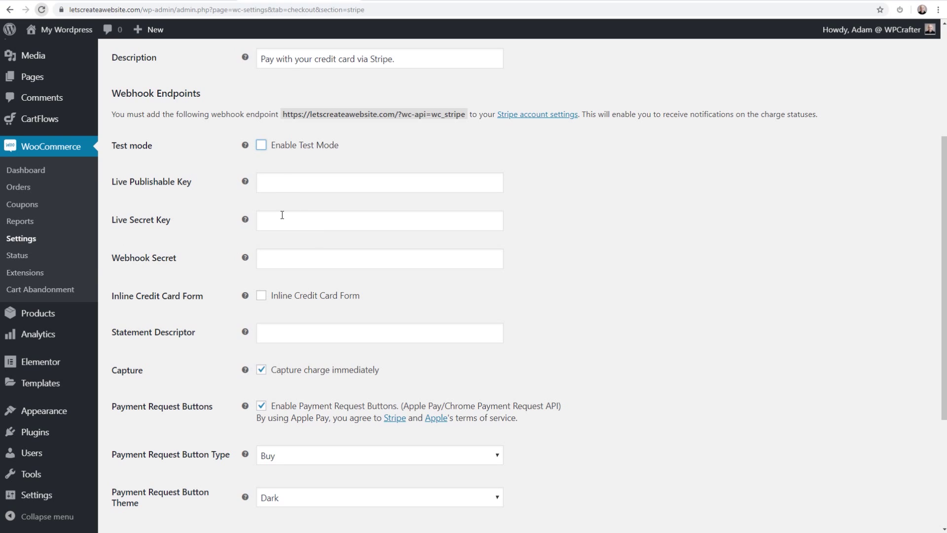
pyautogui.click(261, 147)
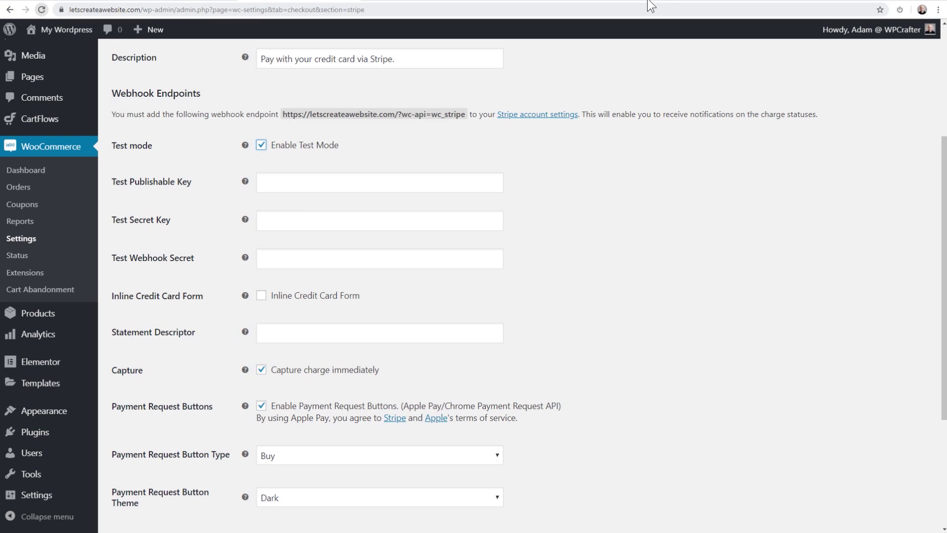
pyautogui.click(662, 0)
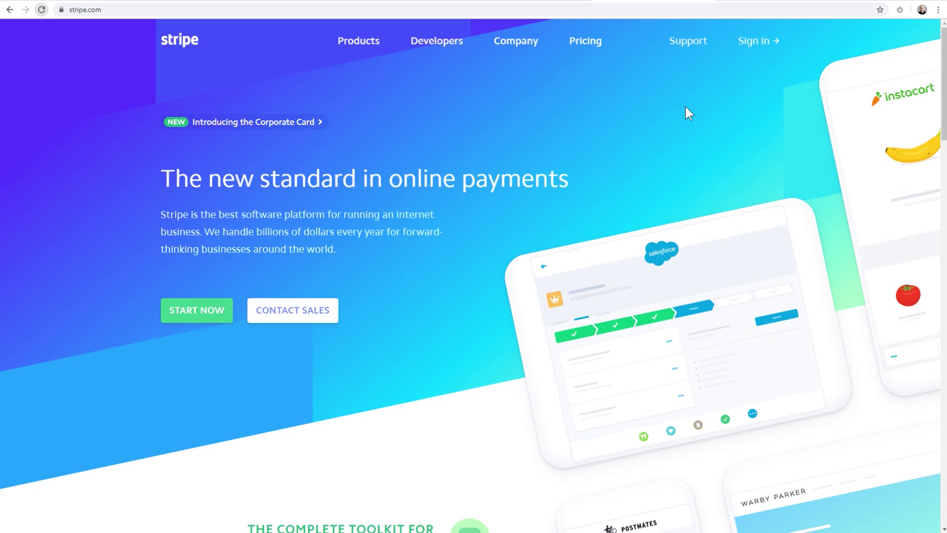
pyautogui.click(754, 1)
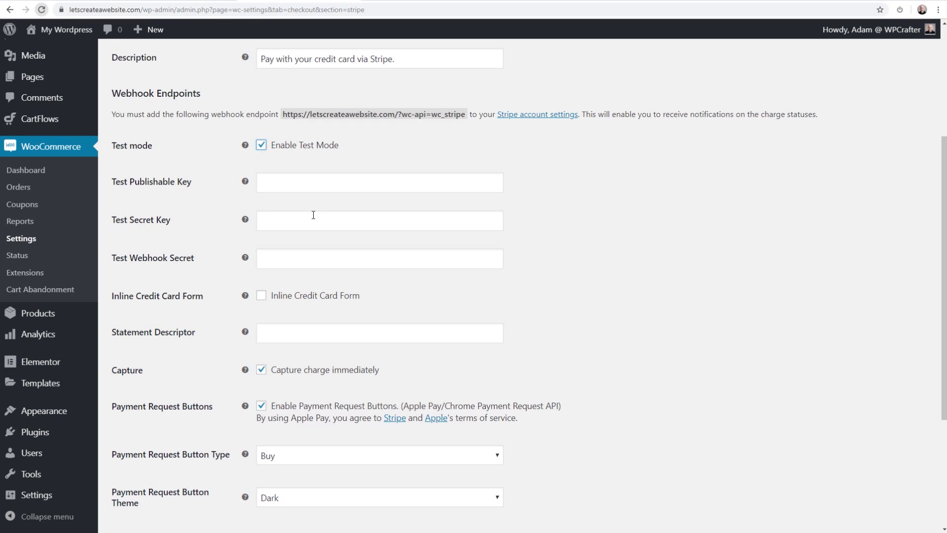
# Step: Save the Stripe settings with the test publishable key and test secret key filled in, and dismiss the WooCommerce Stripe notice
pyautogui.scroll(-4, 313, 215)
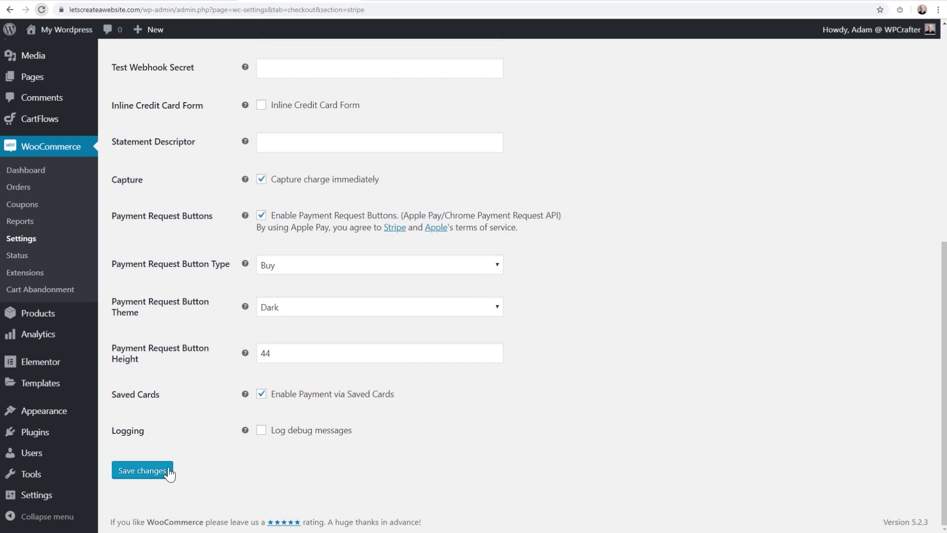
pyautogui.scroll(7, 219, 199)
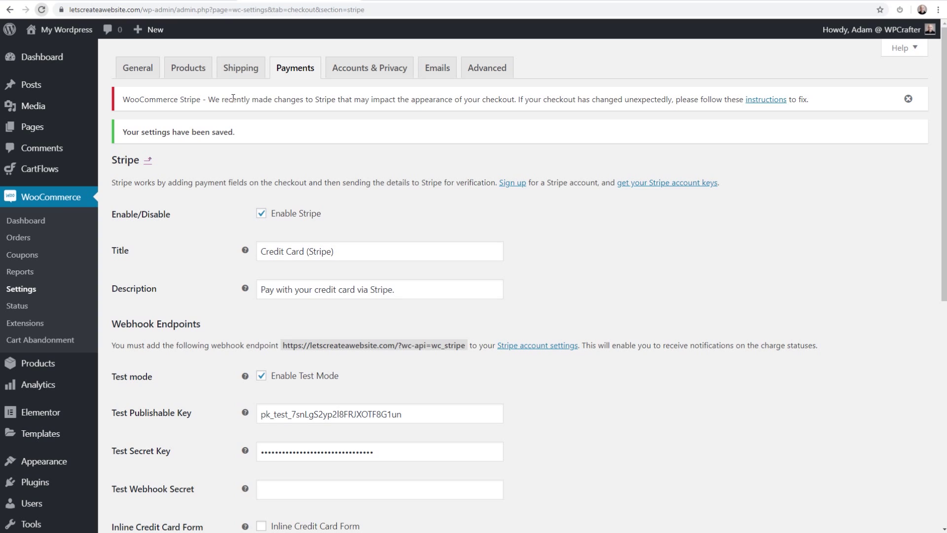
pyautogui.click(908, 98)
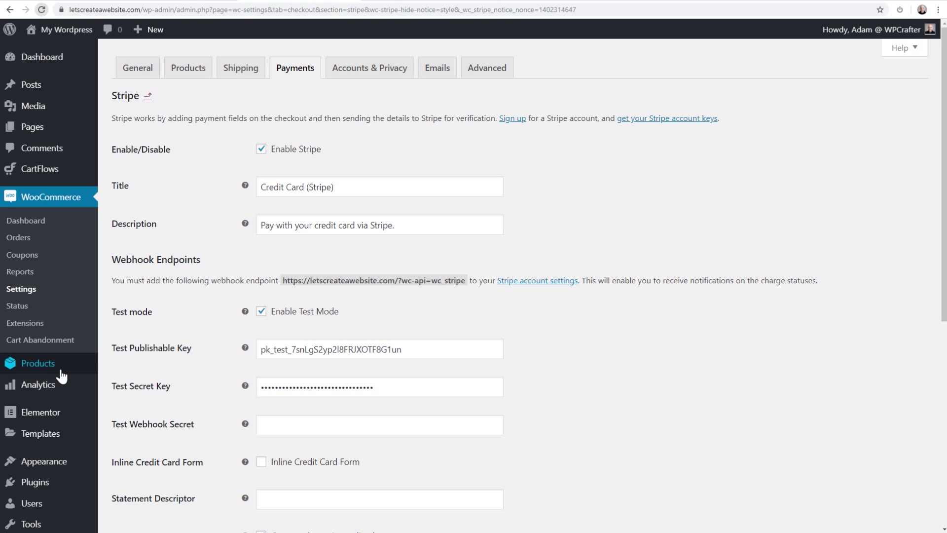
# Step: Start creating a new WooCommerce product and dismiss the product name walkthrough
pyautogui.click(37, 369)
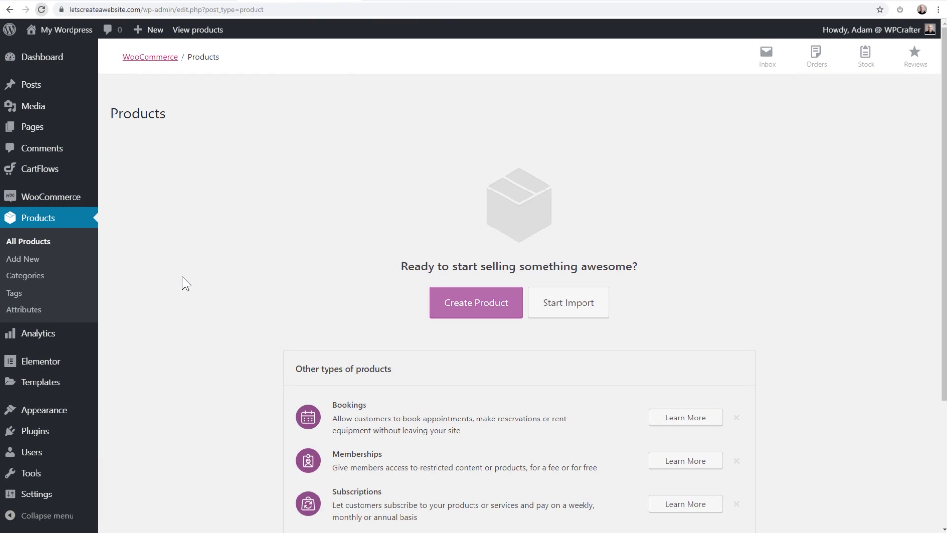
pyautogui.click(454, 302)
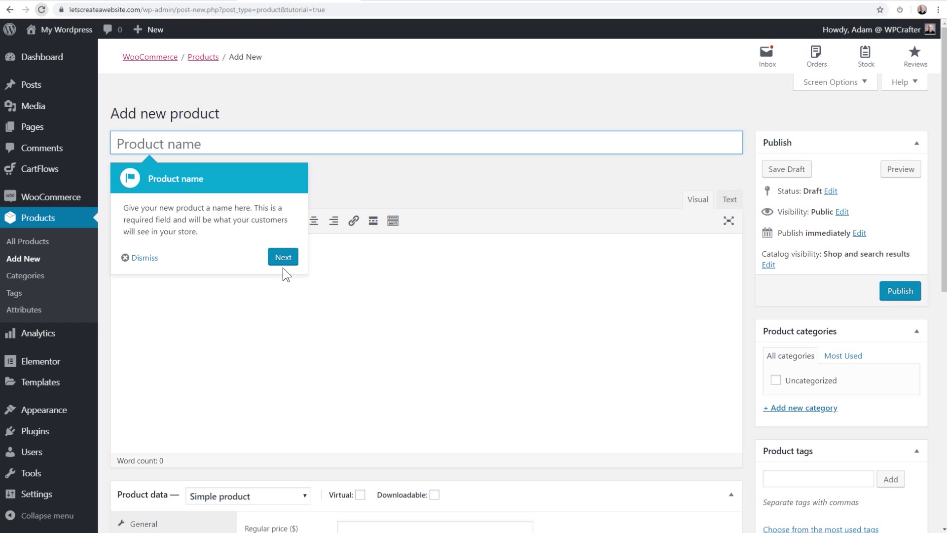
pyautogui.click(144, 257)
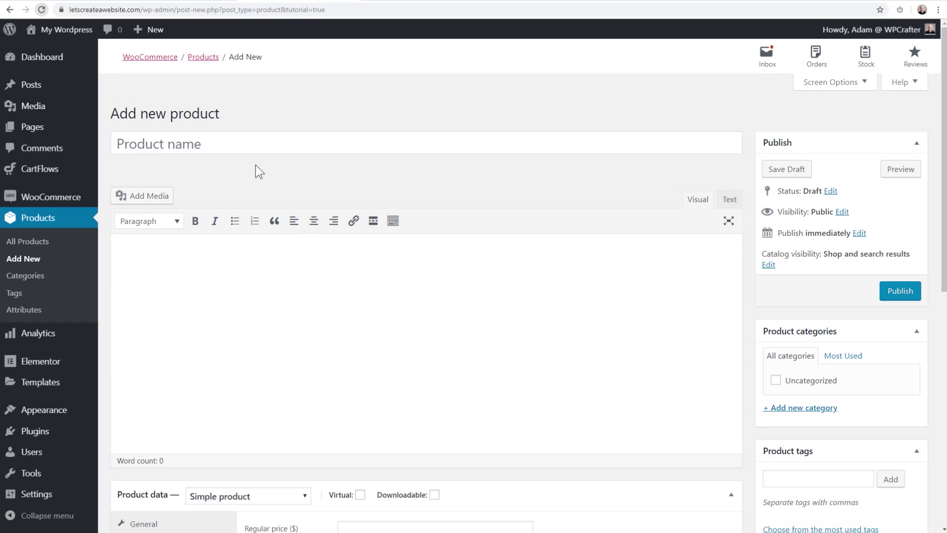
# Step: Mark the simple product as virtual, and turn the downloadable option on and off to view its file fields
pyautogui.click(236, 147)
pyautogui.scroll(-7, 323, 165)
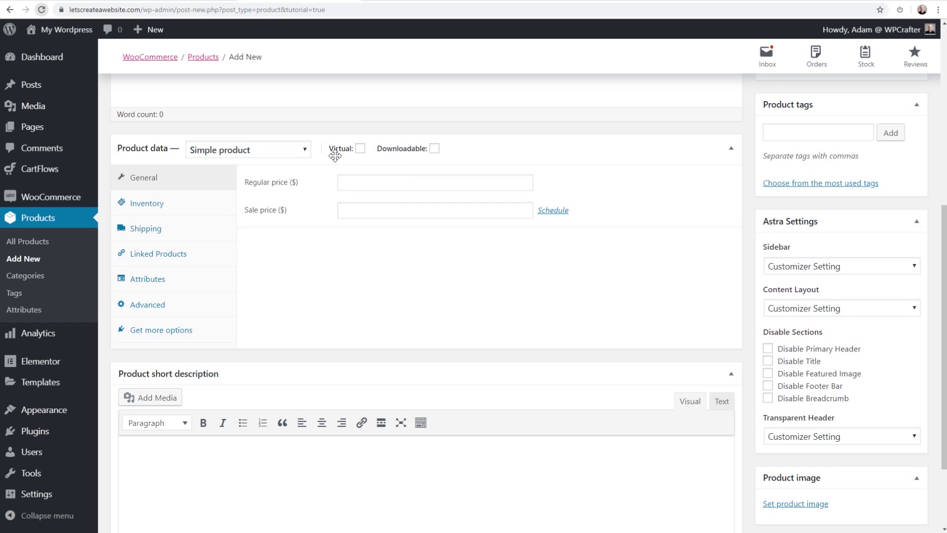
pyautogui.click(360, 148)
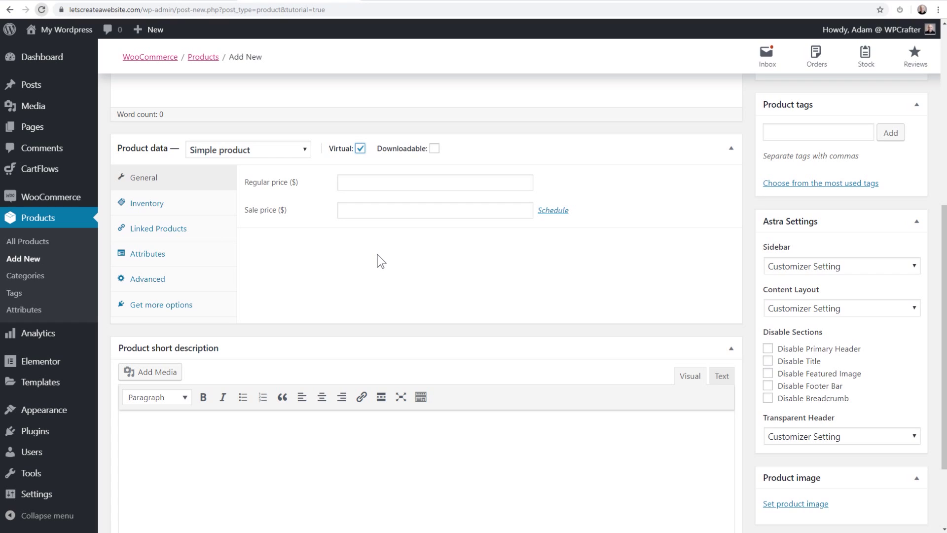
pyautogui.click(434, 148)
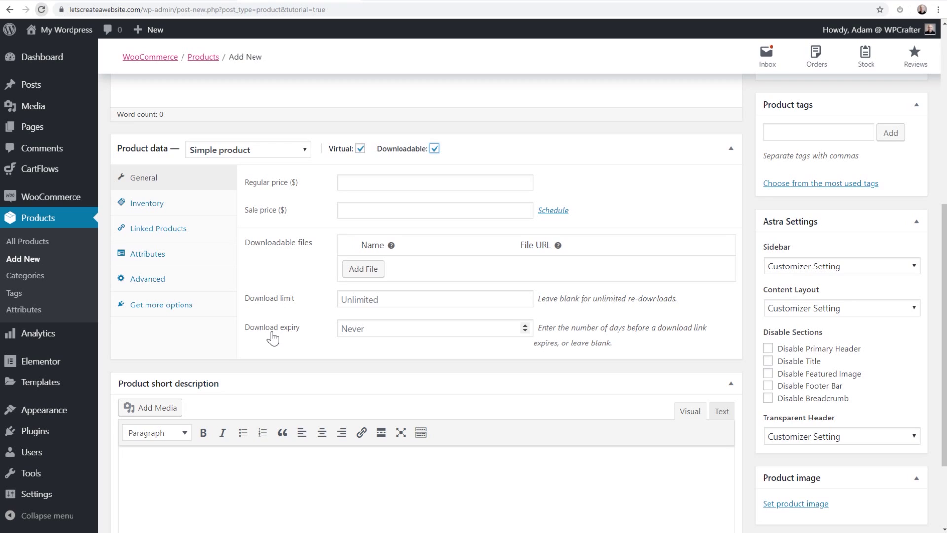
pyautogui.click(434, 148)
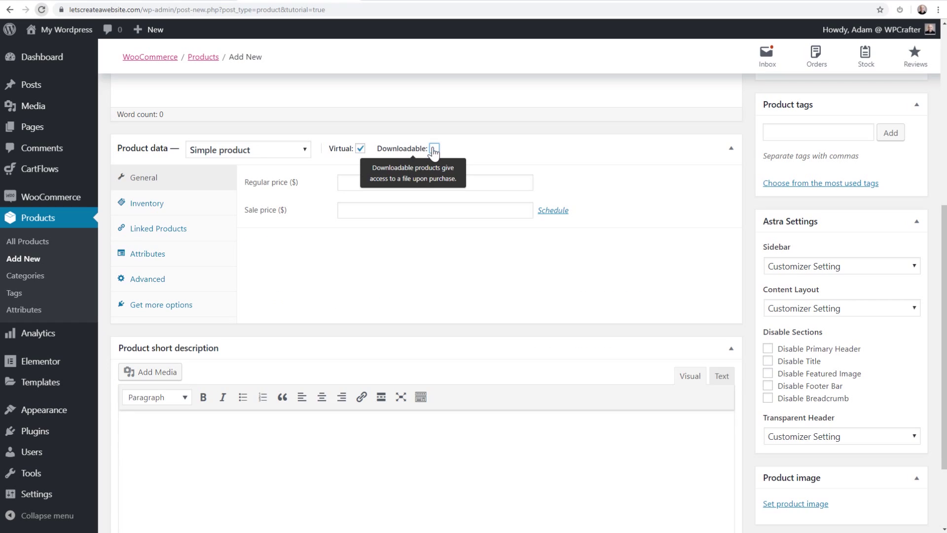
# Step: Set the product's regular price to 27 dollars and publish the product
pyautogui.click(345, 183)
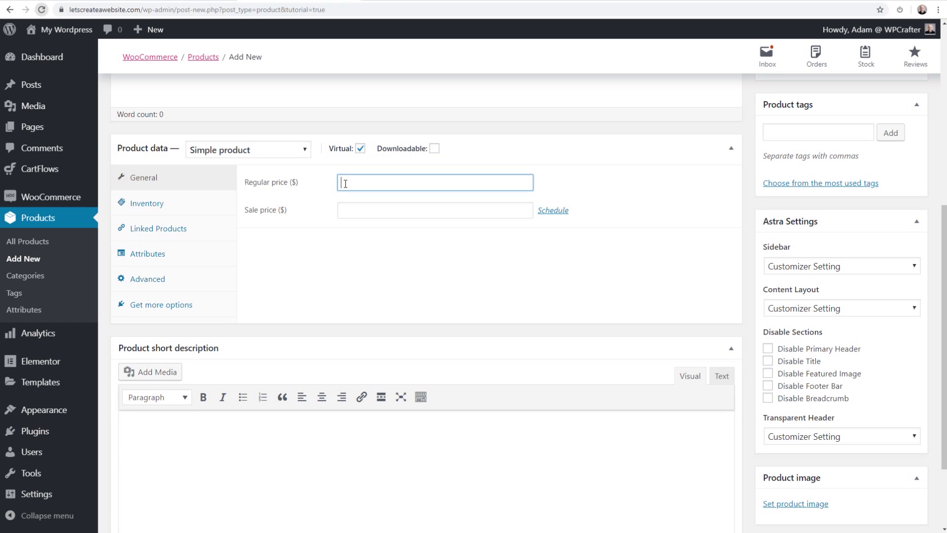
pyautogui.write('27')
pyautogui.click(309, 235)
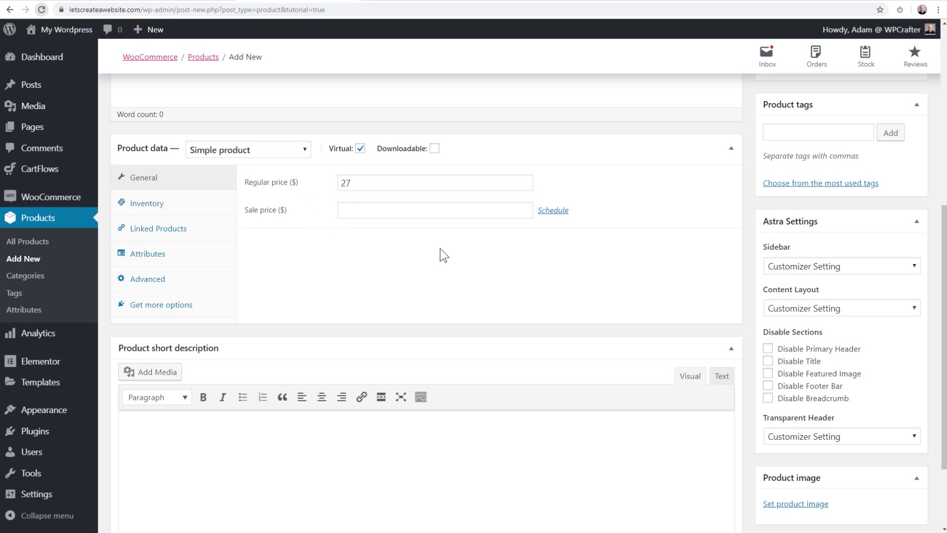
pyautogui.scroll(5, 664, 257)
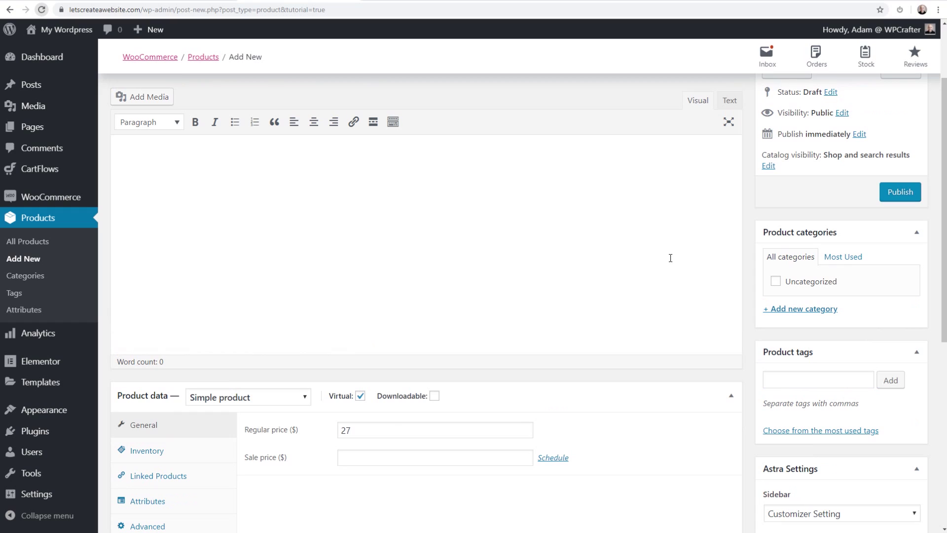
pyautogui.click(899, 194)
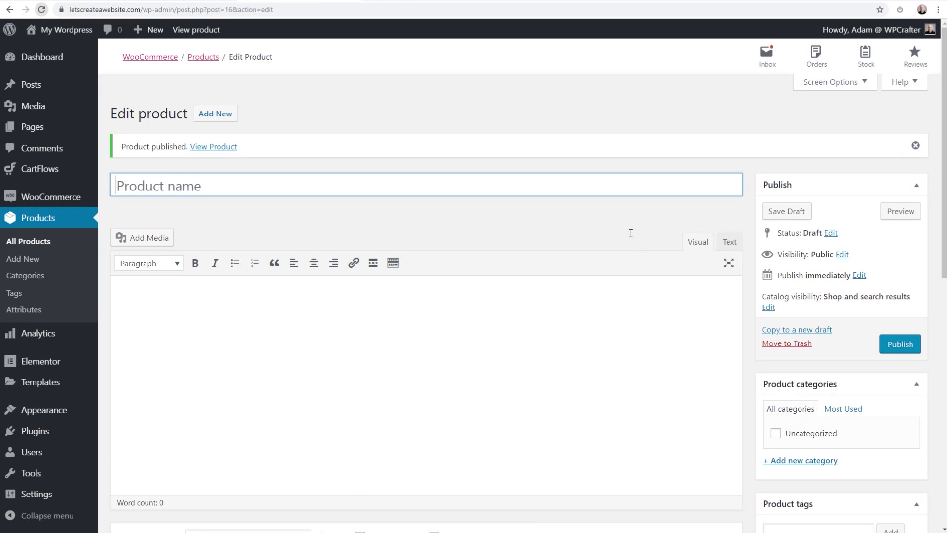
# Step: Check the product's data fields, name the product "Accelerator eBook" and publish it again
pyautogui.scroll(-5, 681, 277)
pyautogui.scroll(-5, 685, 278)
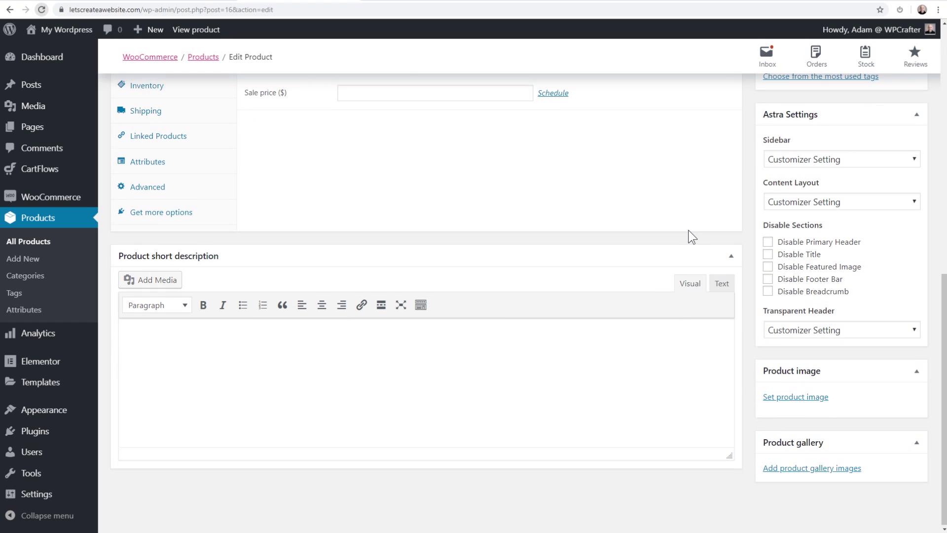
pyautogui.scroll(3, 687, 229)
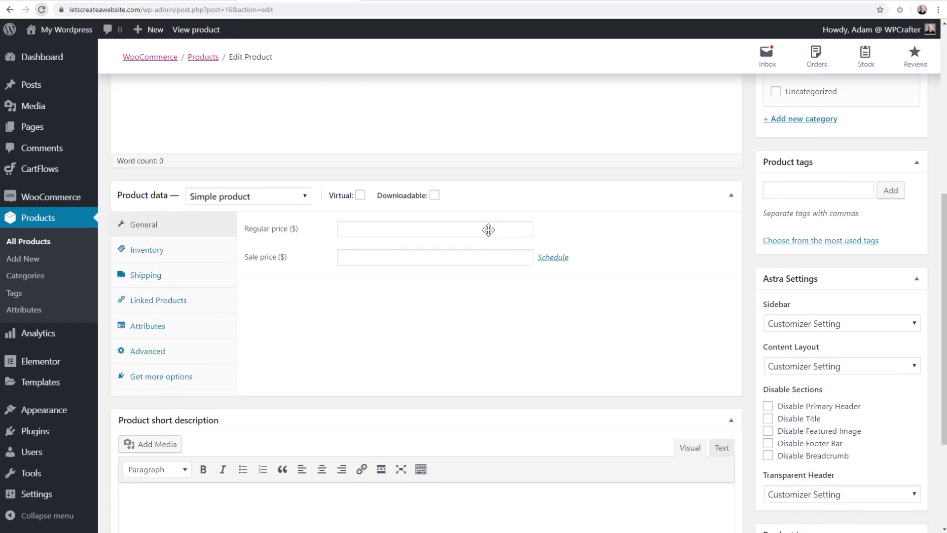
pyautogui.scroll(5, 488, 229)
pyautogui.scroll(2, 490, 230)
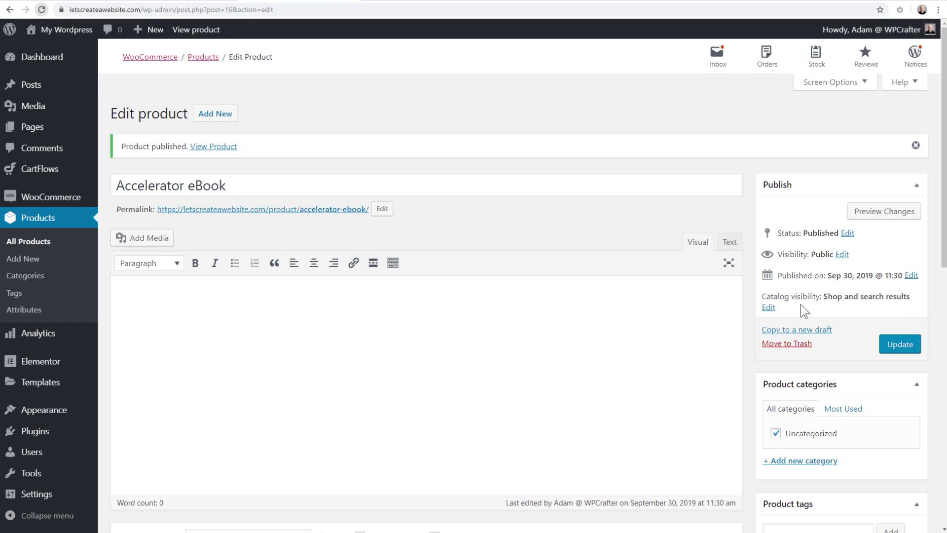
# Step: Set the Accelerator eBook product's catalog visibility to Hidden and update the product
pyautogui.click(769, 307)
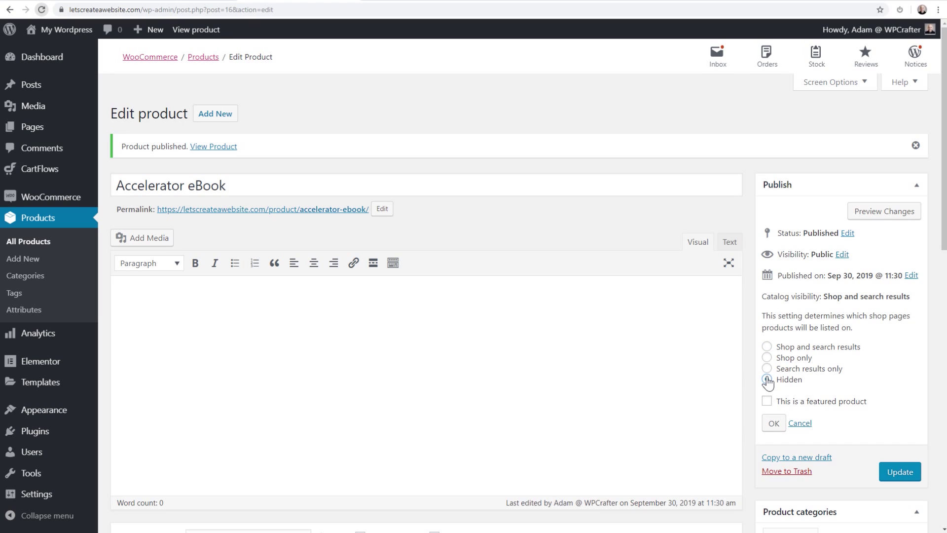
pyautogui.click(774, 423)
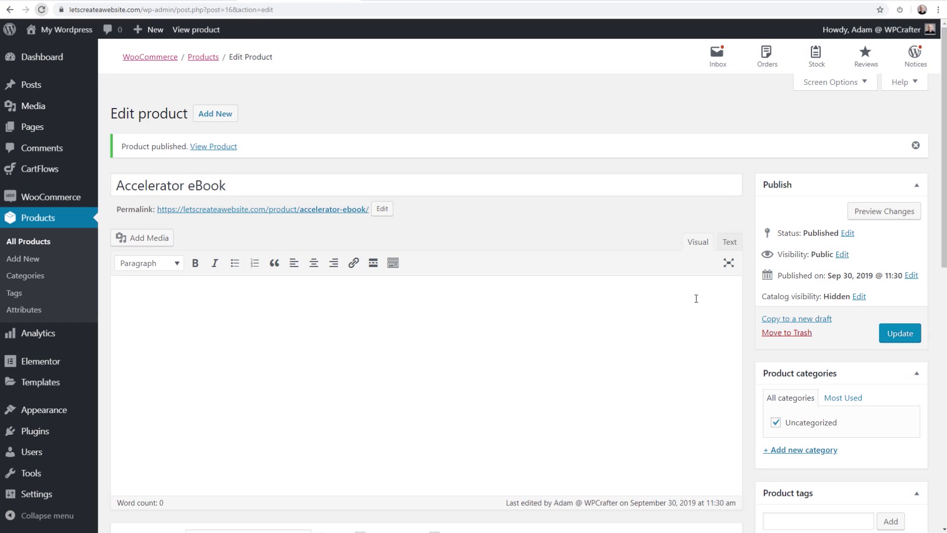
pyautogui.click(887, 340)
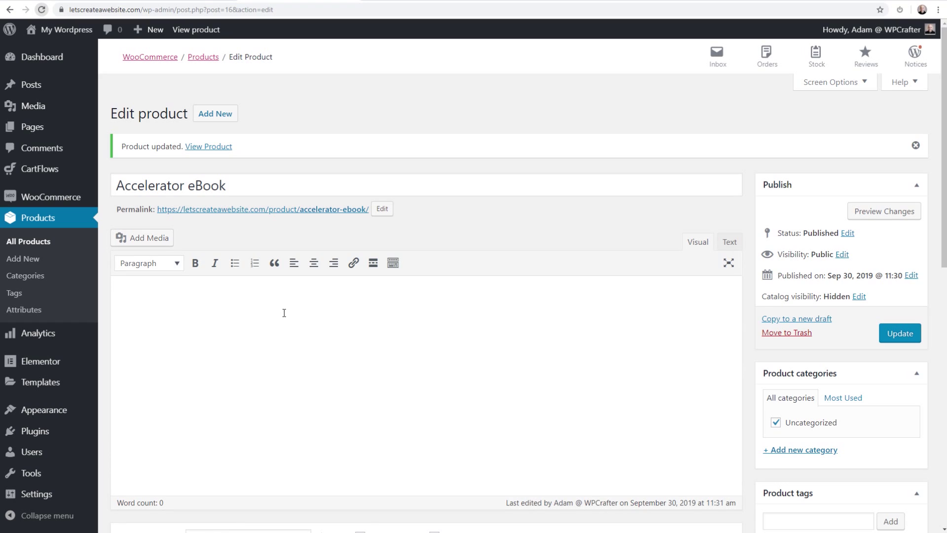
# Step: Create a new CartFlows flow by importing the ready-made "Evergreen Product 01" template from the Flows Library
pyautogui.click(33, 243)
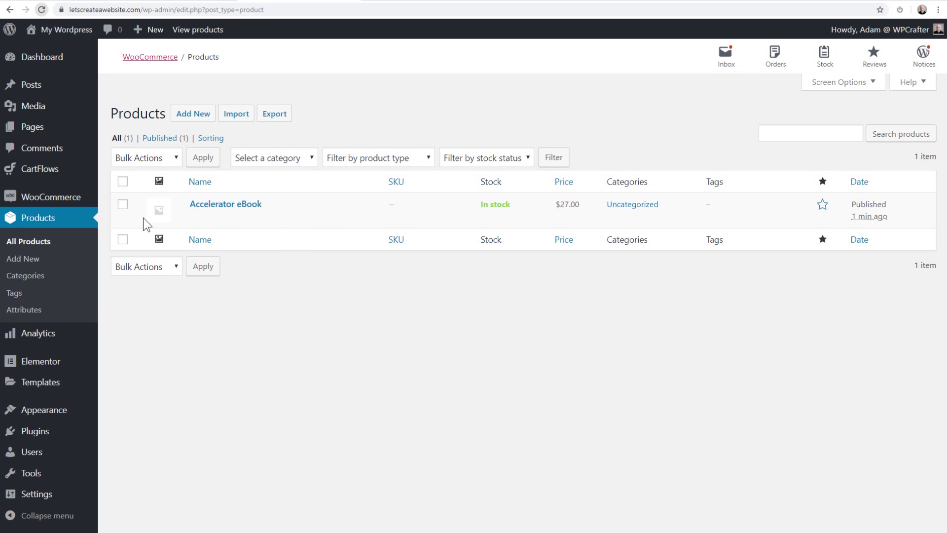
pyautogui.click(45, 170)
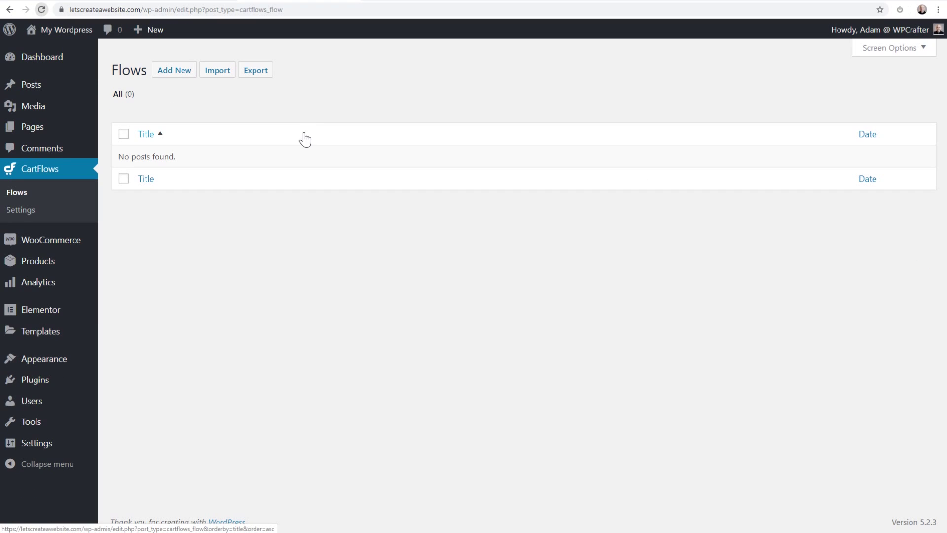
pyautogui.click(175, 73)
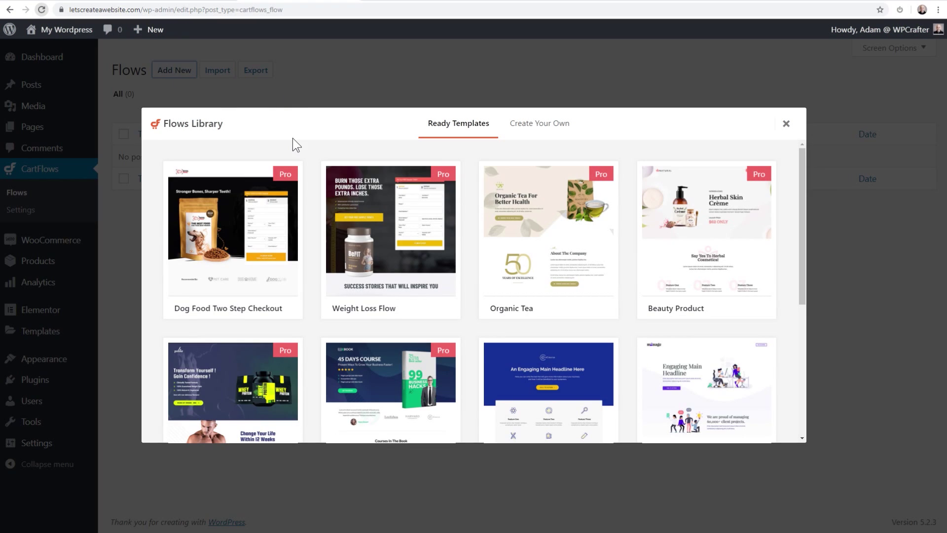
pyautogui.click(544, 127)
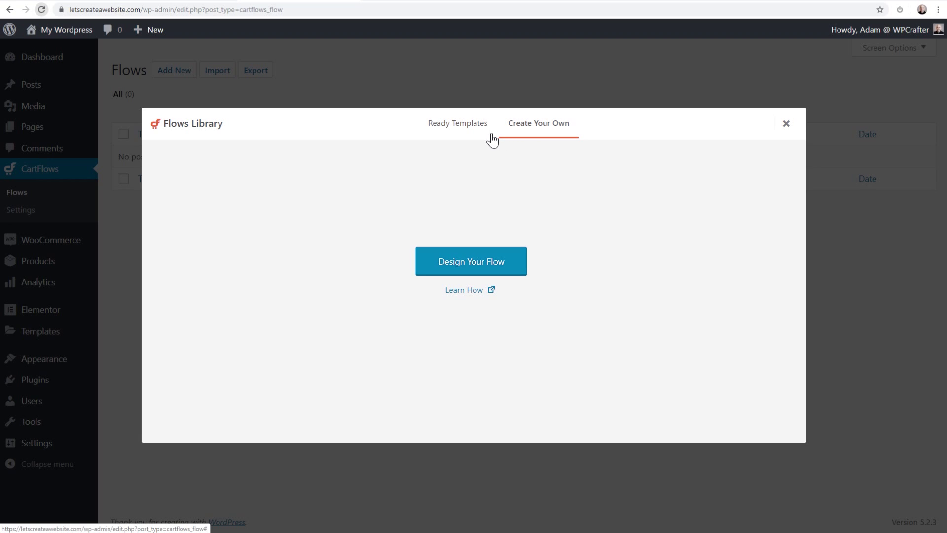
pyautogui.click(459, 130)
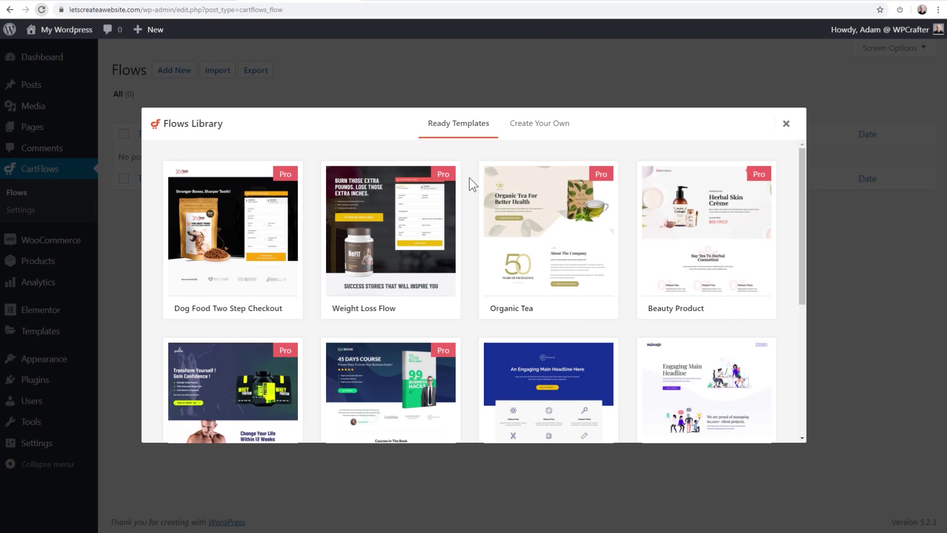
pyautogui.scroll(-3, 469, 178)
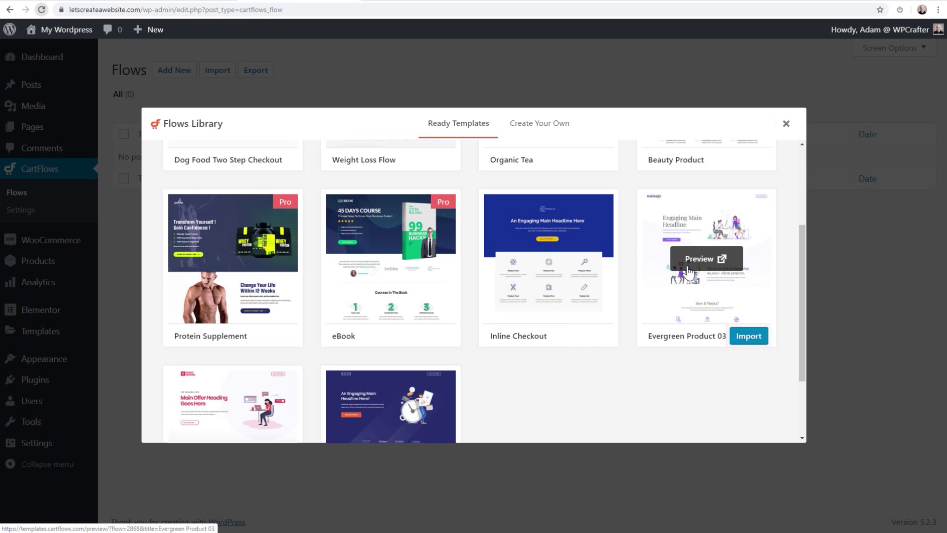
pyautogui.scroll(-2, 503, 390)
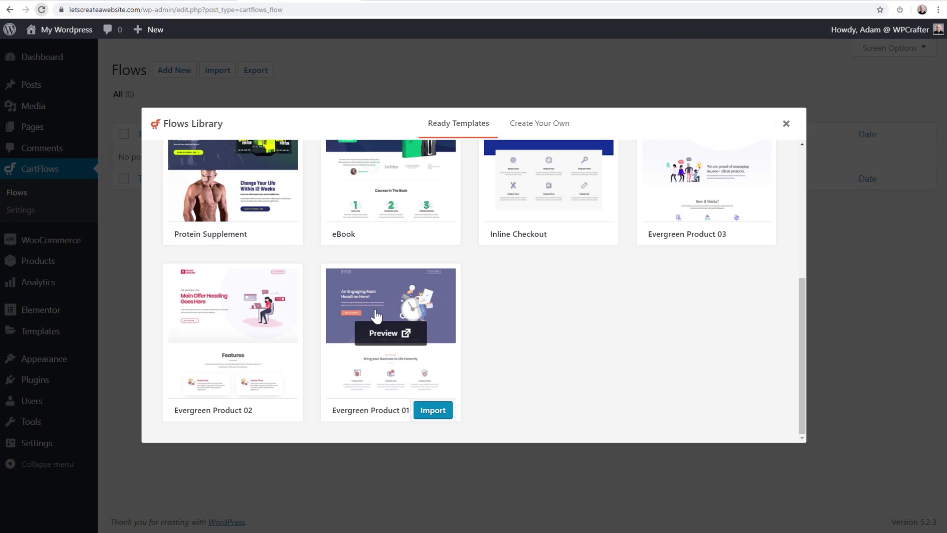
pyautogui.click(433, 411)
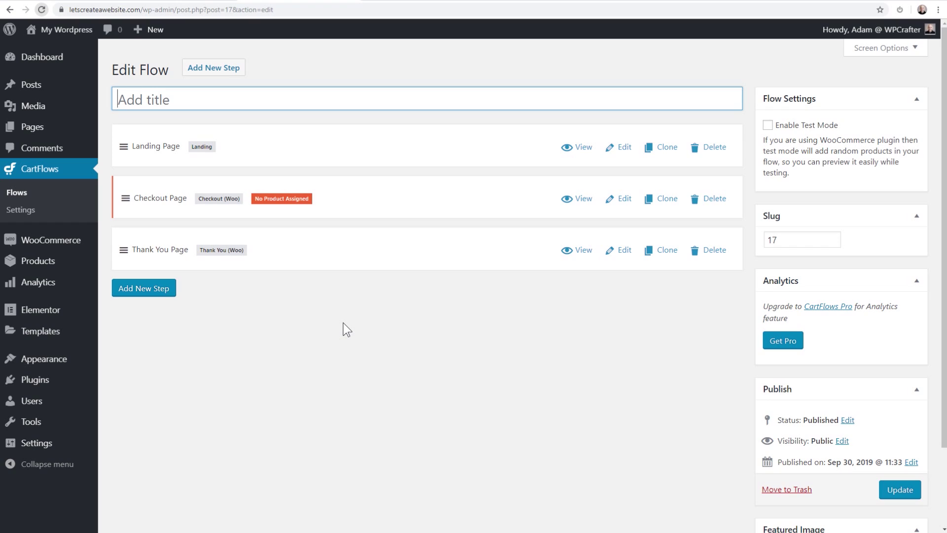
# Step: Title the imported flow "Accelerator eBook Funnel" and update it
pyautogui.write('Accelerator eBook Funnel')
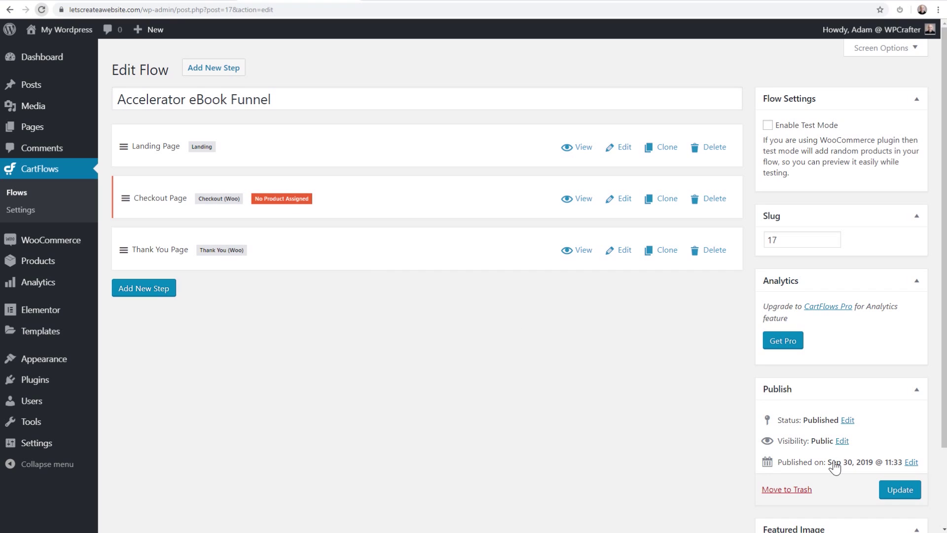
pyautogui.click(894, 490)
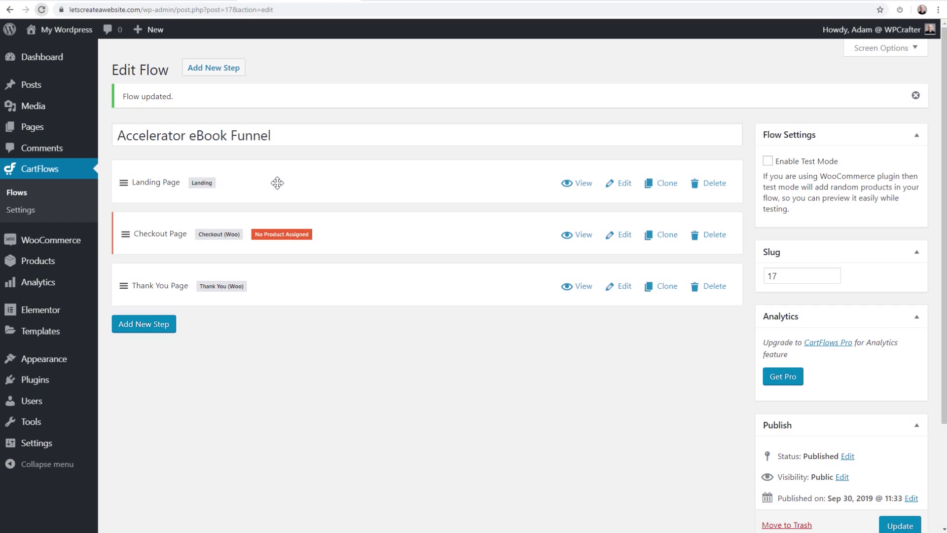
# Step: Open the flow's landing page step for editing and retitle it "eBook Offer"
pyautogui.click(623, 185)
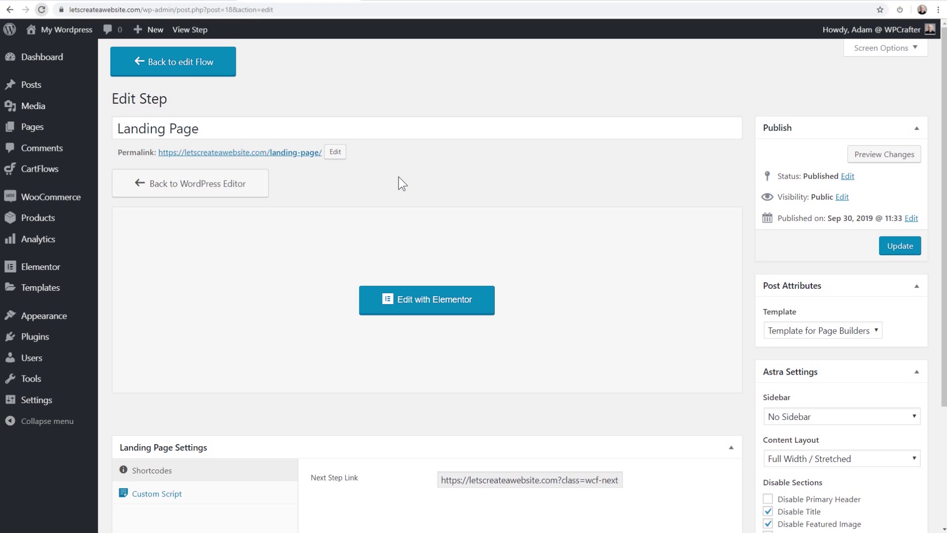
pyautogui.moveTo(119, 129); pyautogui.dragTo(222, 129)
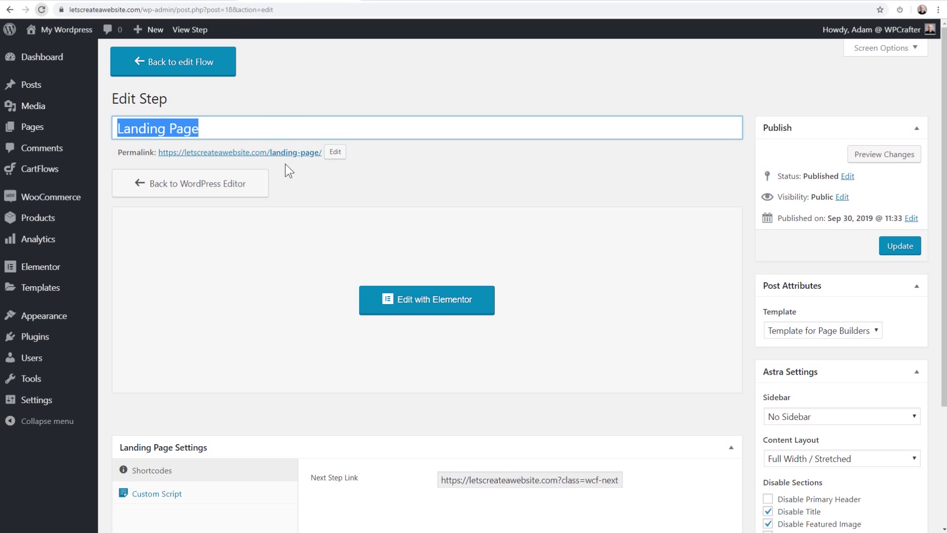
pyautogui.write('eBook Offer')
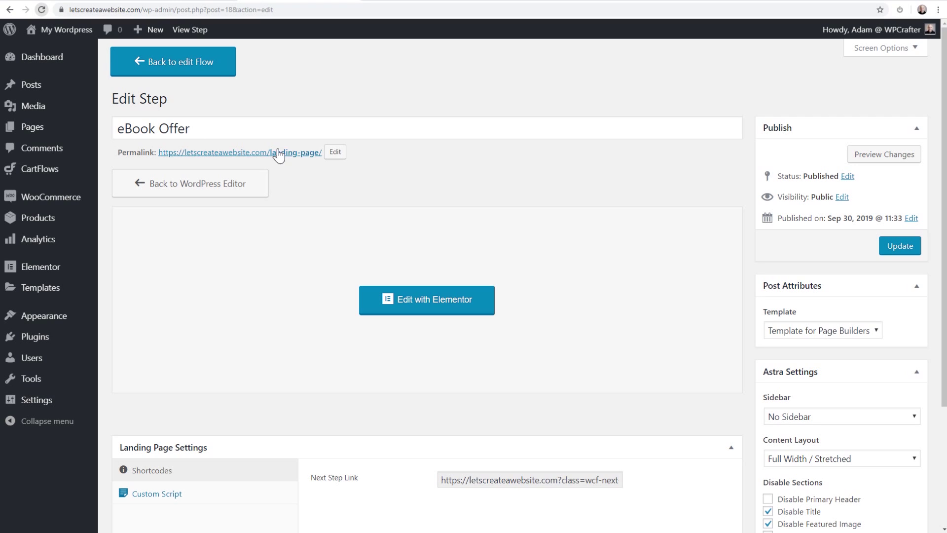
# Step: Change the landing page step's permalink slug to "eBook Offer", update the step and dismiss the notice
pyautogui.click(335, 152)
pyautogui.moveTo(320, 152); pyautogui.dragTo(252, 148)
pyautogui.write('eBook Offer')
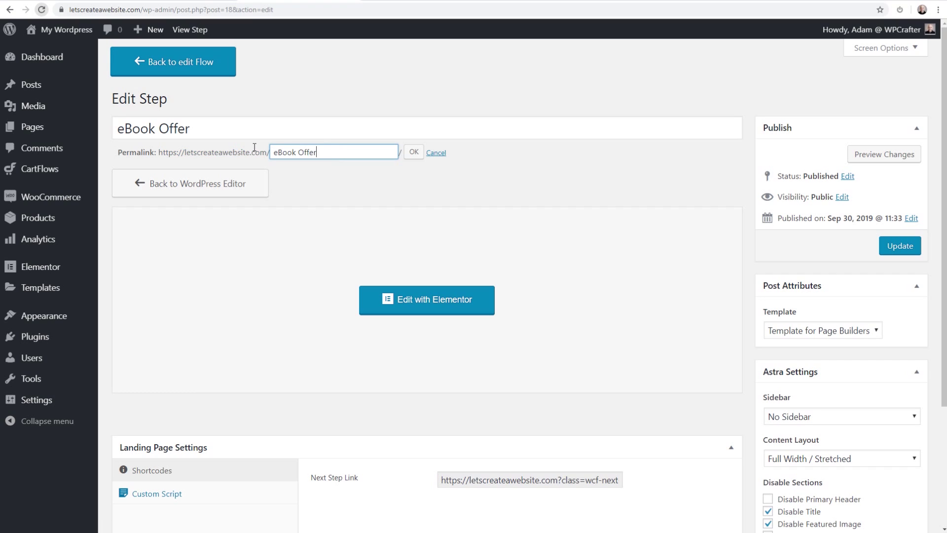
pyautogui.click(413, 152)
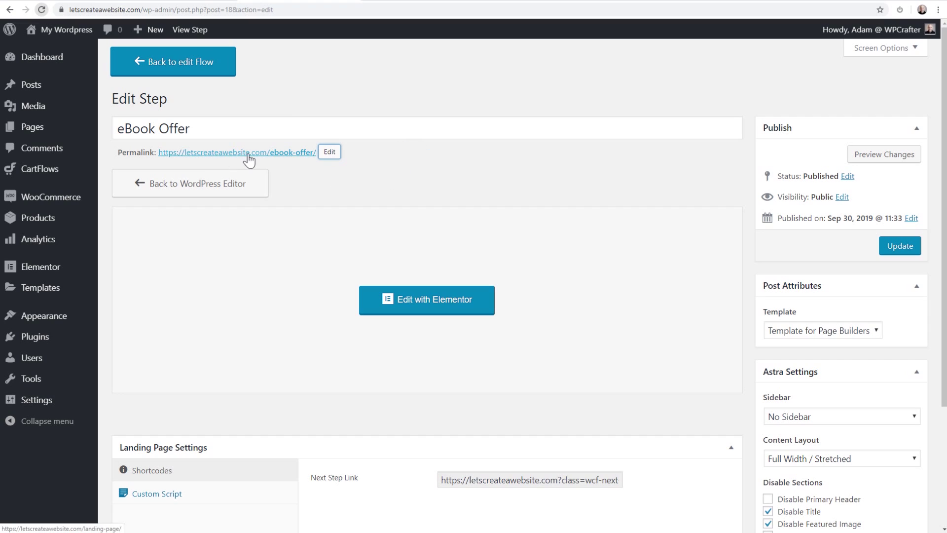
pyautogui.click(900, 246)
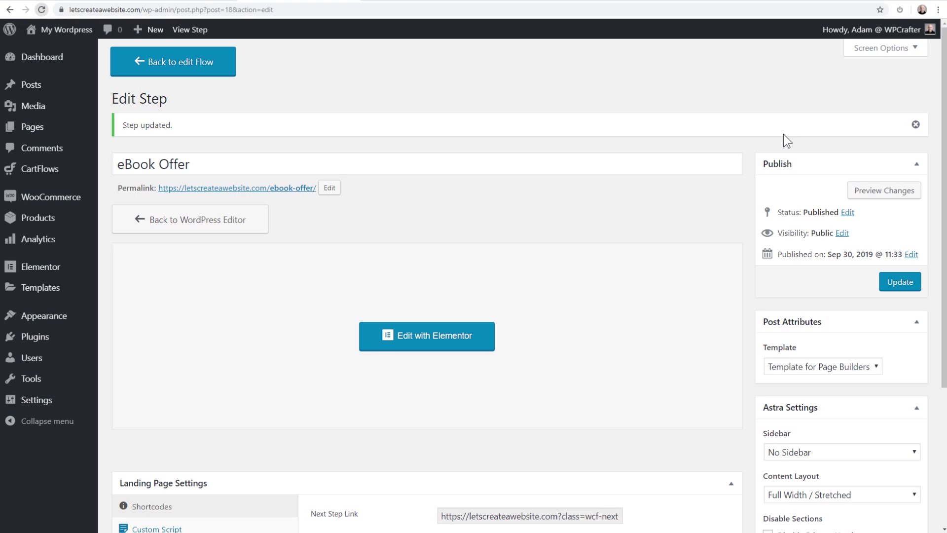
pyautogui.click(915, 124)
# Step: Review the landing page settings, including the next step link and the custom script field
pyautogui.scroll(-3, 483, 116)
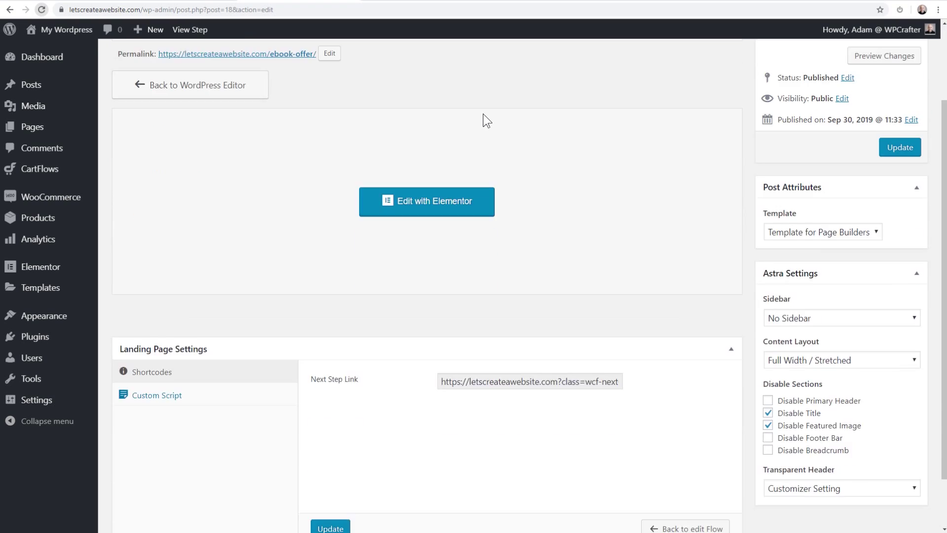
pyautogui.scroll(3, 483, 120)
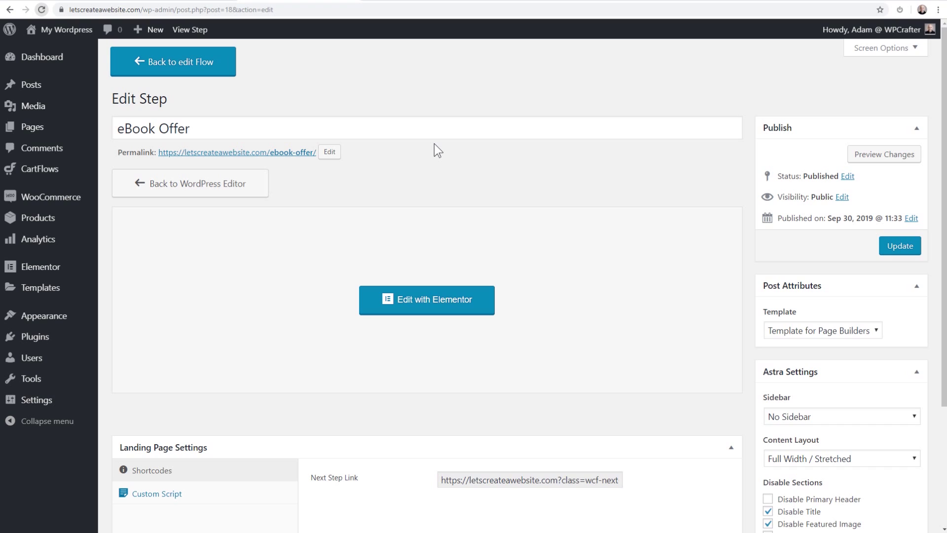
pyautogui.scroll(-3, 434, 143)
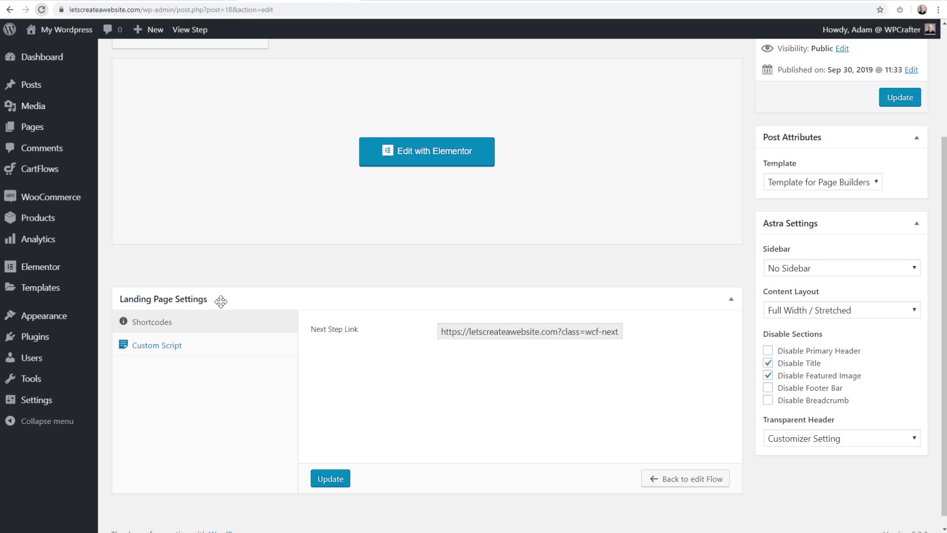
pyautogui.click(471, 336)
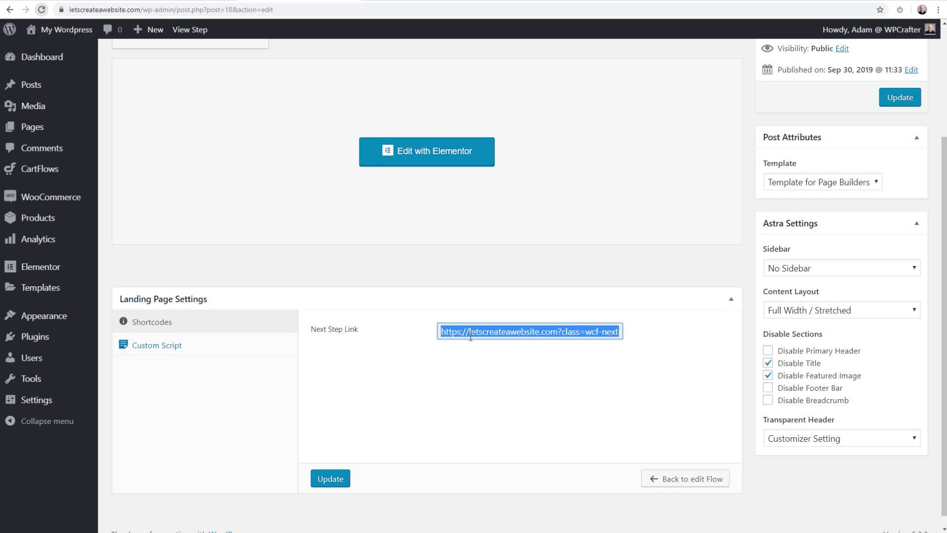
pyautogui.click(181, 351)
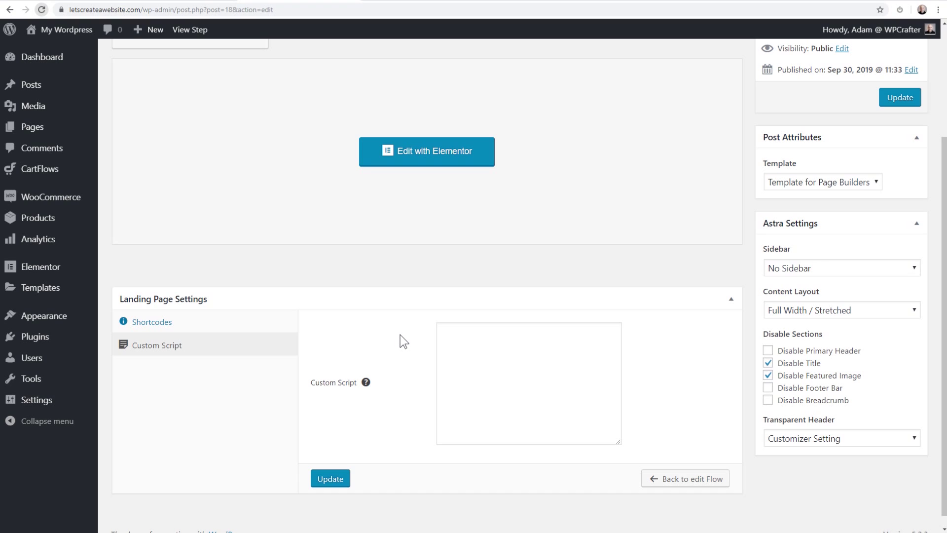
pyautogui.click(466, 351)
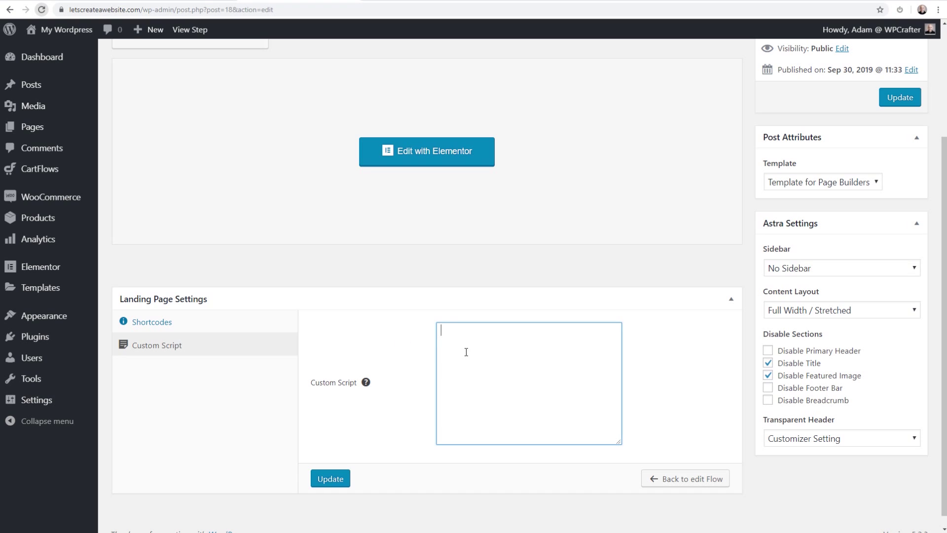
pyautogui.click(212, 326)
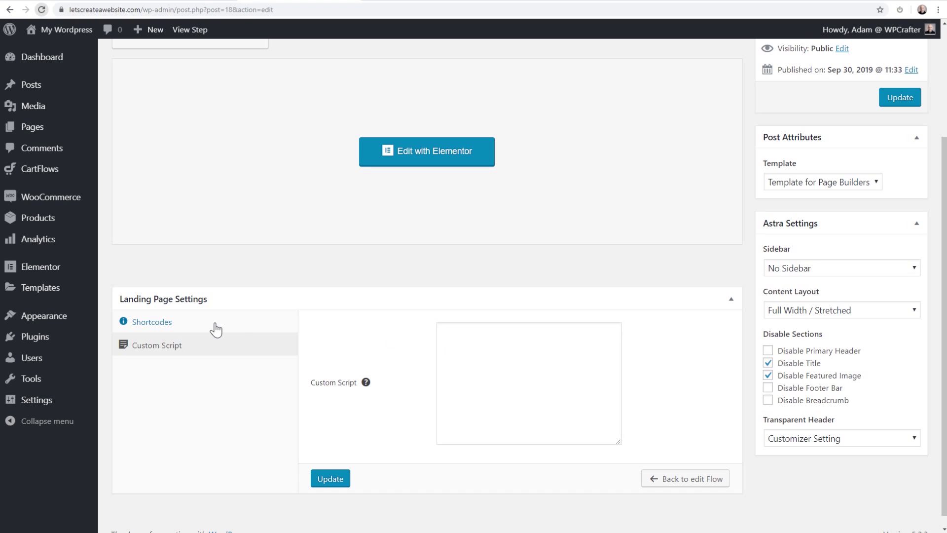
# Step: Open the eBook Offer landing page in the Elementor editor and dismiss the Flexbox changes note
pyautogui.scroll(3, 386, 306)
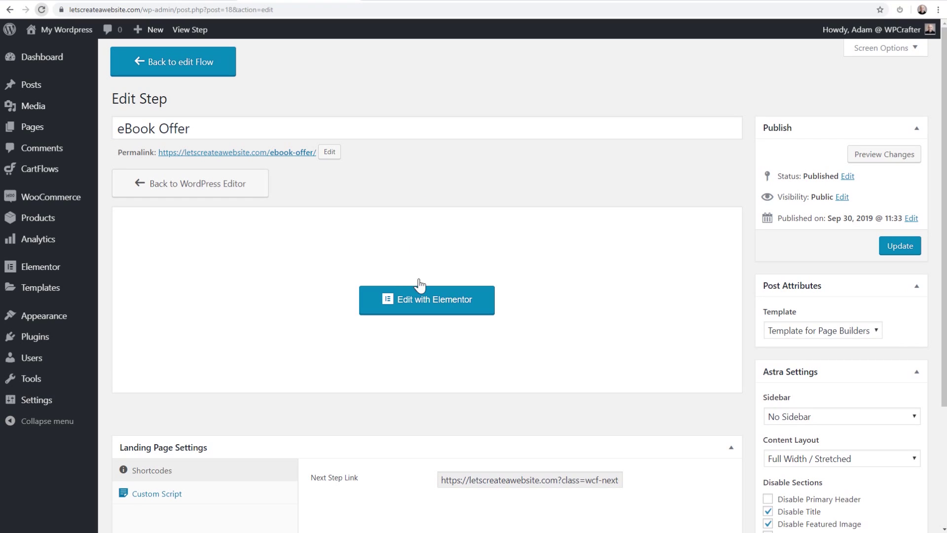
pyautogui.click(427, 309)
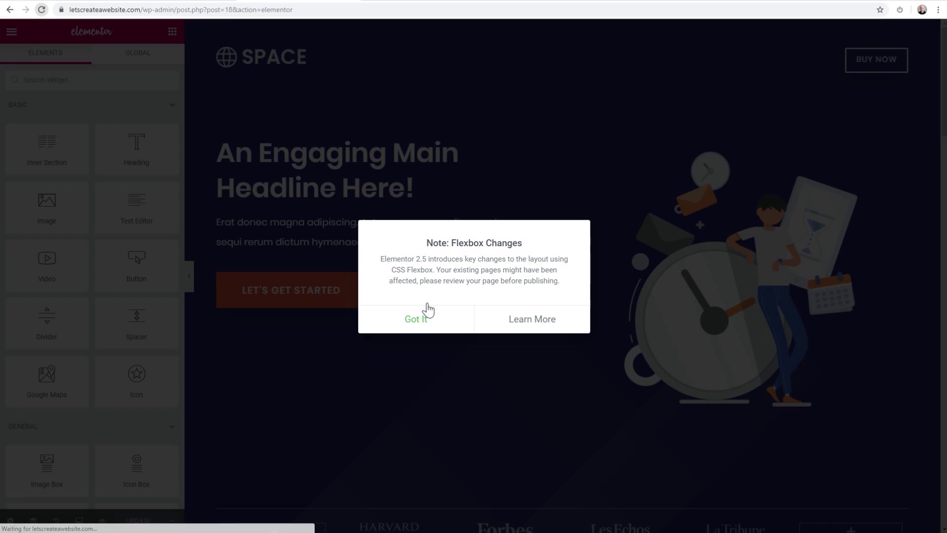
pyautogui.click(427, 321)
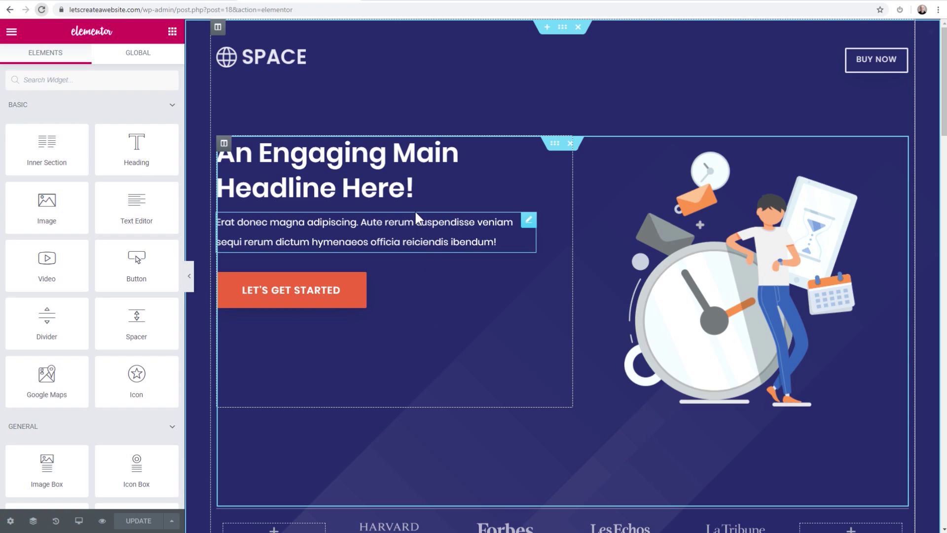
# Step: Try inline editing of the main headline by inserting "gfgf" before "Main" and removing it again
pyautogui.click(397, 155)
pyautogui.click(393, 153)
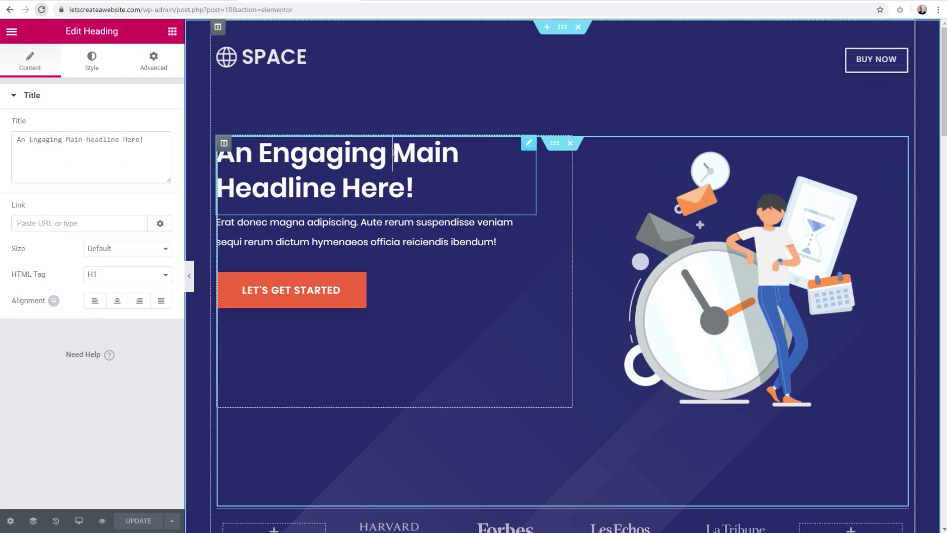
pyautogui.write('gfgf')
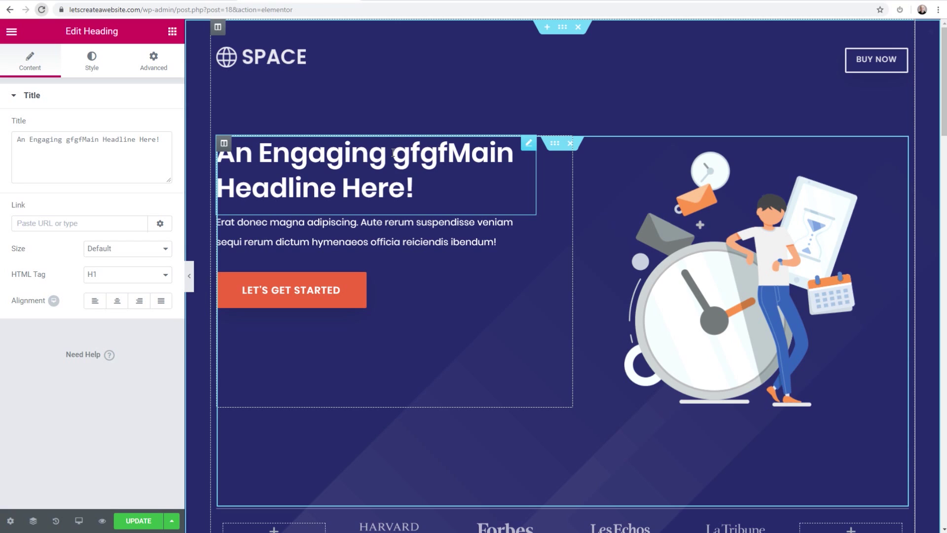
pyautogui.press('BackSpace')
pyautogui.press('BackSpace')
pyautogui.press('BackSpace')
pyautogui.press('BackSpace')
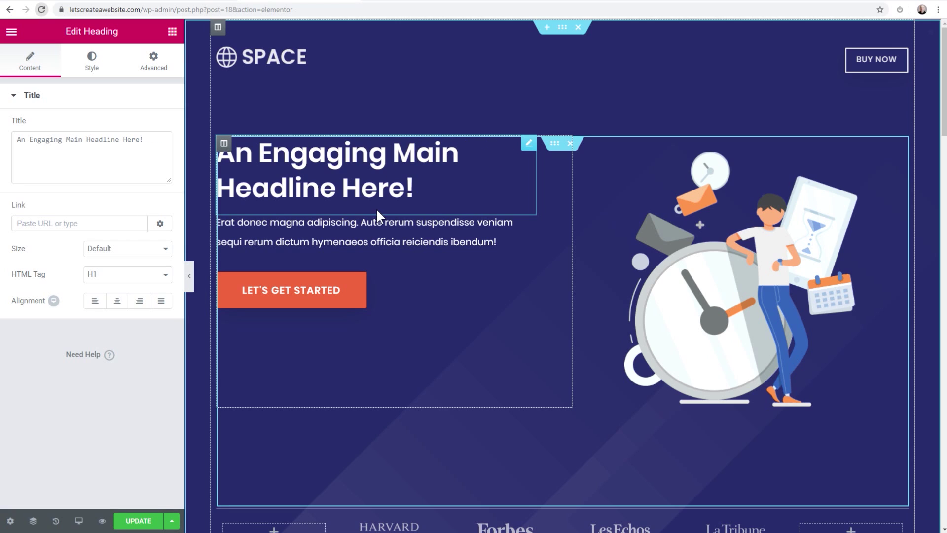
# Step: Inspect the "Let's Get Started" button's text, next-step link and style settings
pyautogui.click(353, 290)
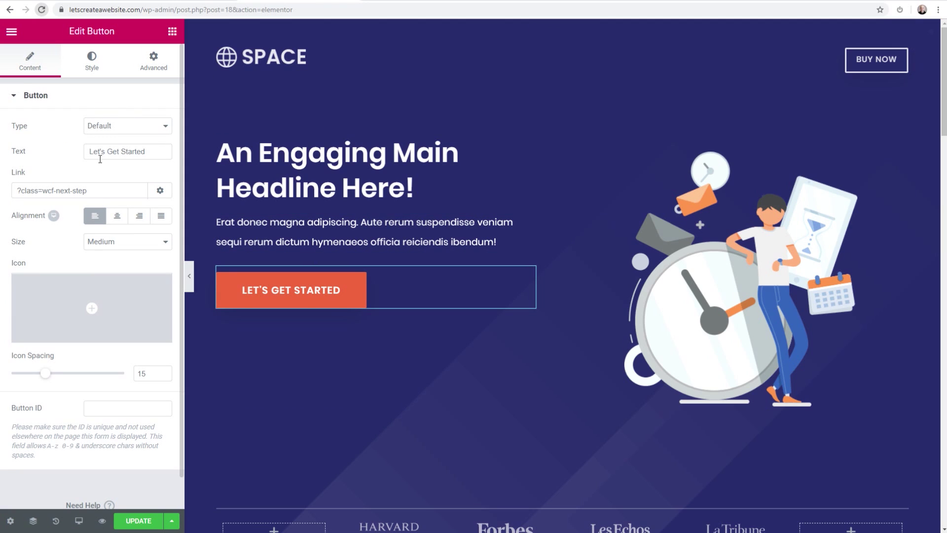
pyautogui.moveTo(89, 152); pyautogui.dragTo(153, 155)
pyautogui.moveTo(121, 190); pyautogui.dragTo(6, 196)
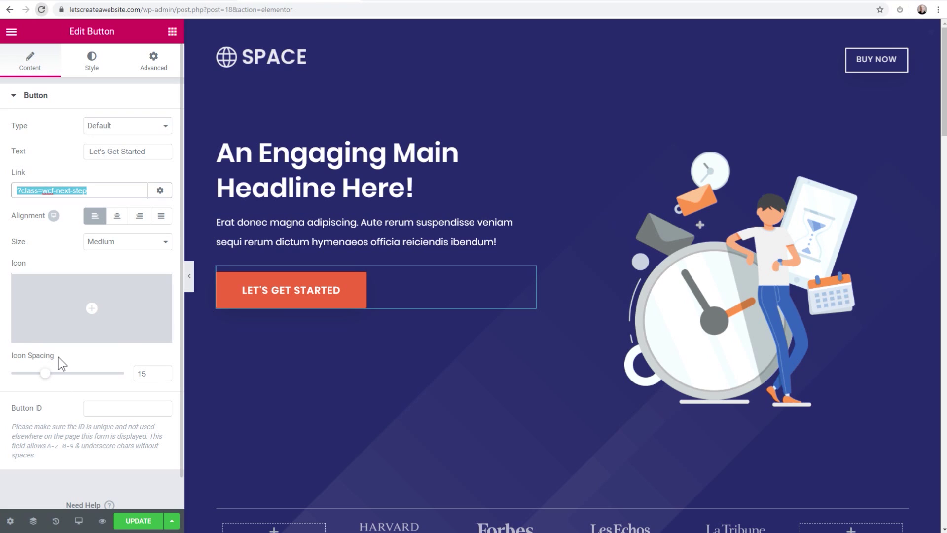
pyautogui.click(91, 63)
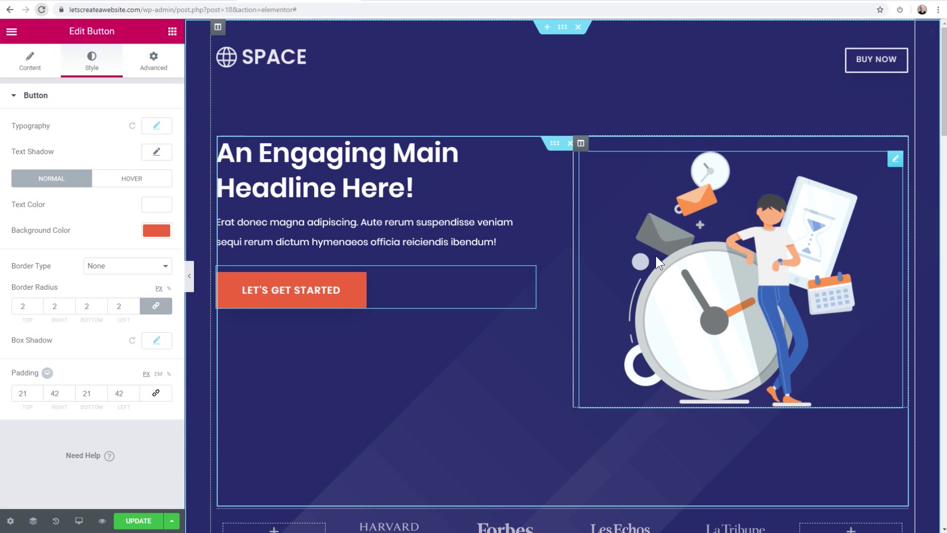
# Step: Inspect the hero illustration's image settings and the Feature Two image box's content settings
pyautogui.click(694, 263)
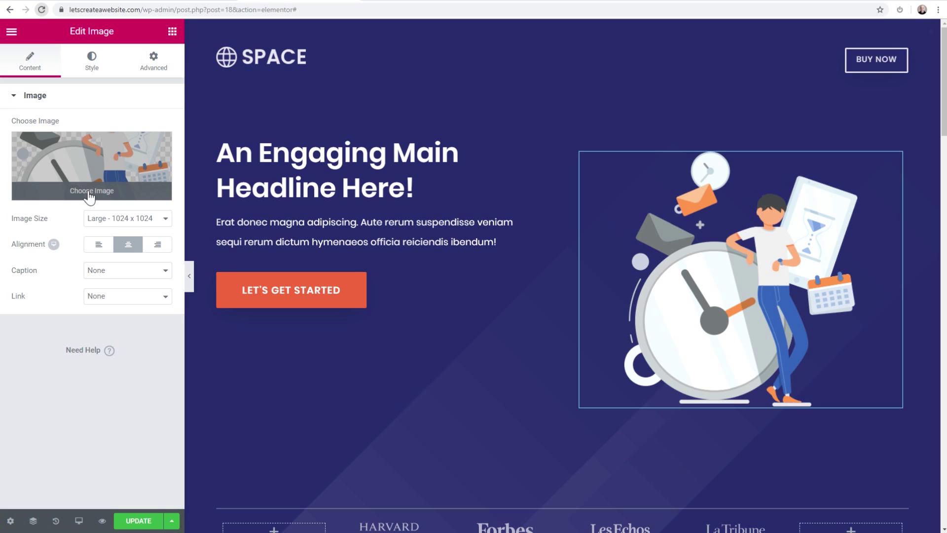
pyautogui.scroll(-4, 488, 203)
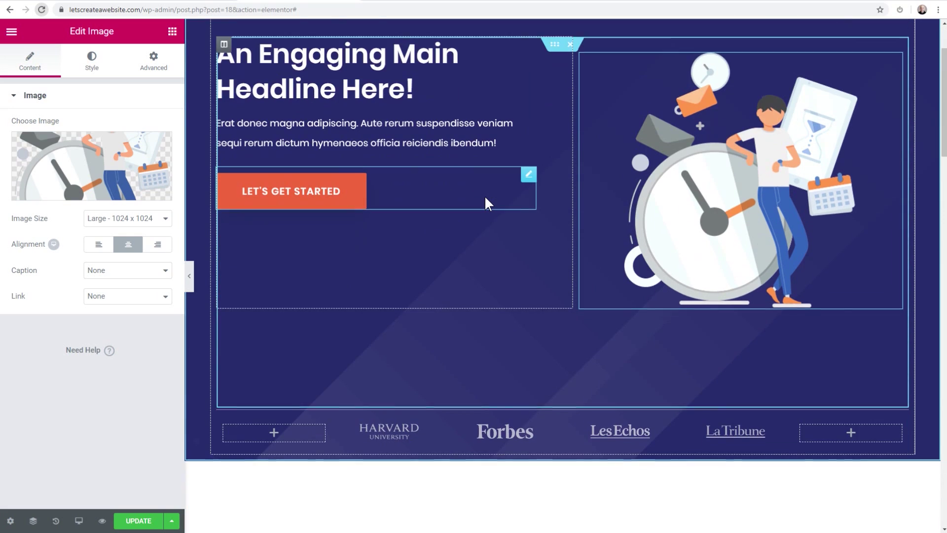
pyautogui.scroll(-9, 488, 203)
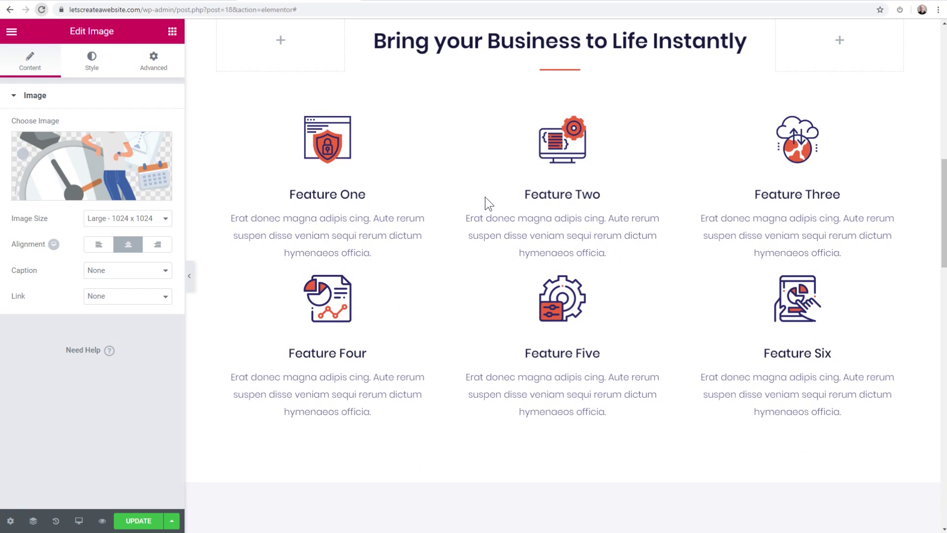
pyautogui.click(541, 195)
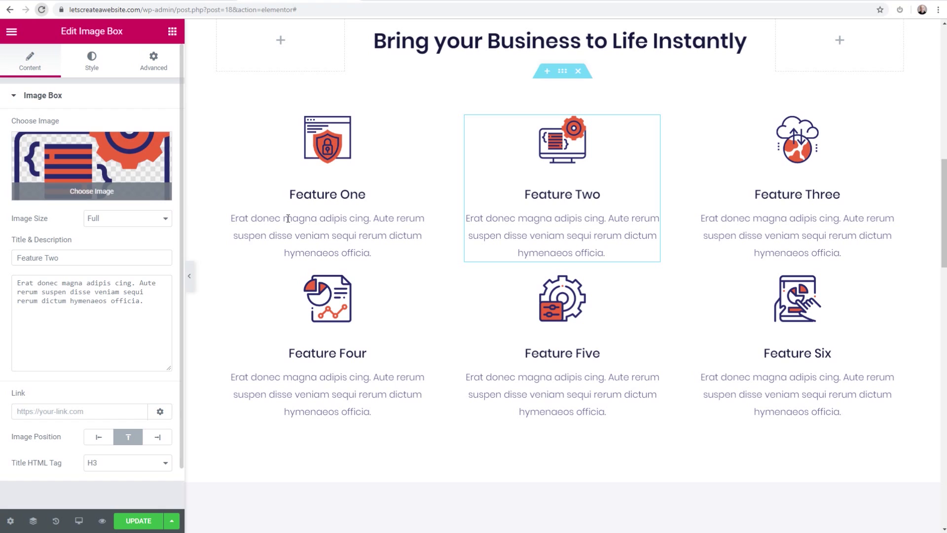
pyautogui.scroll(-10, 391, 223)
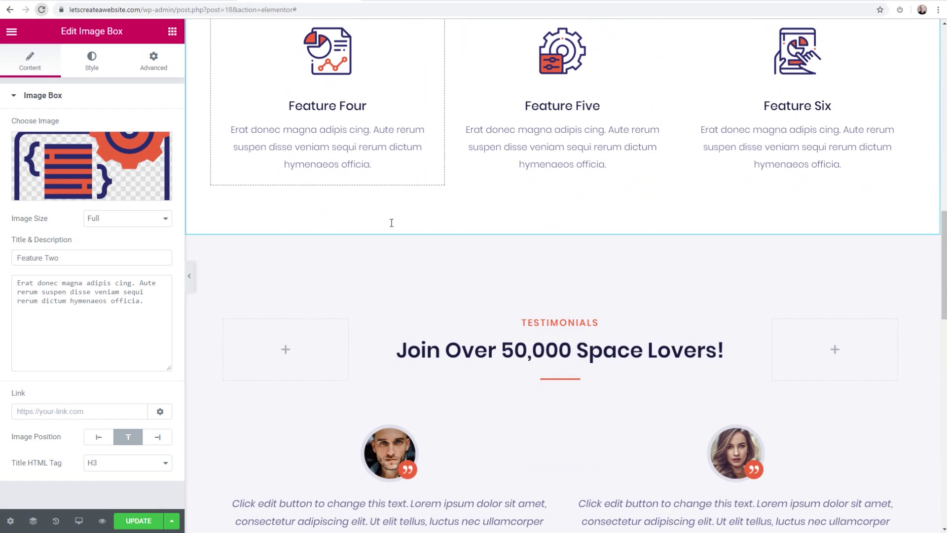
pyautogui.scroll(-5, 391, 223)
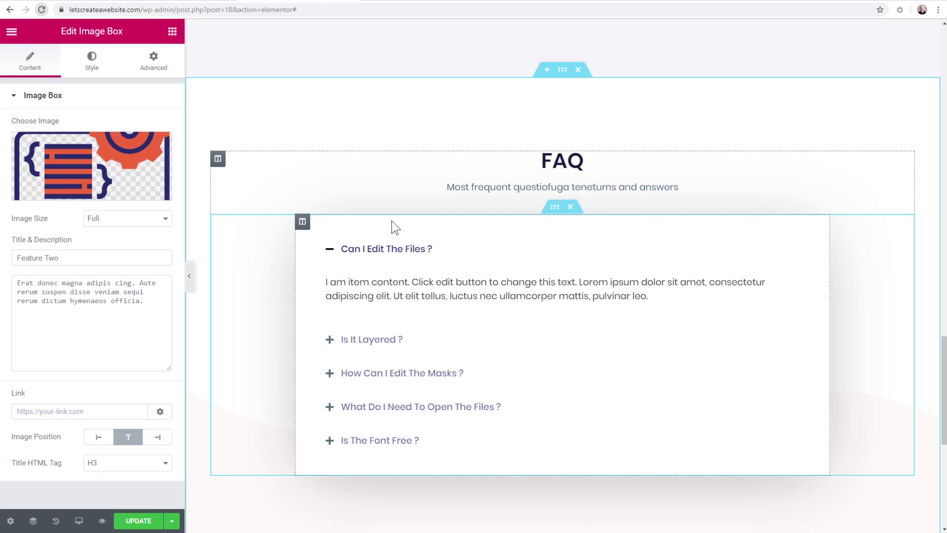
# Step: Examine the title and description of the first question in the FAQ toggle, then collapse the item
pyautogui.click(530, 281)
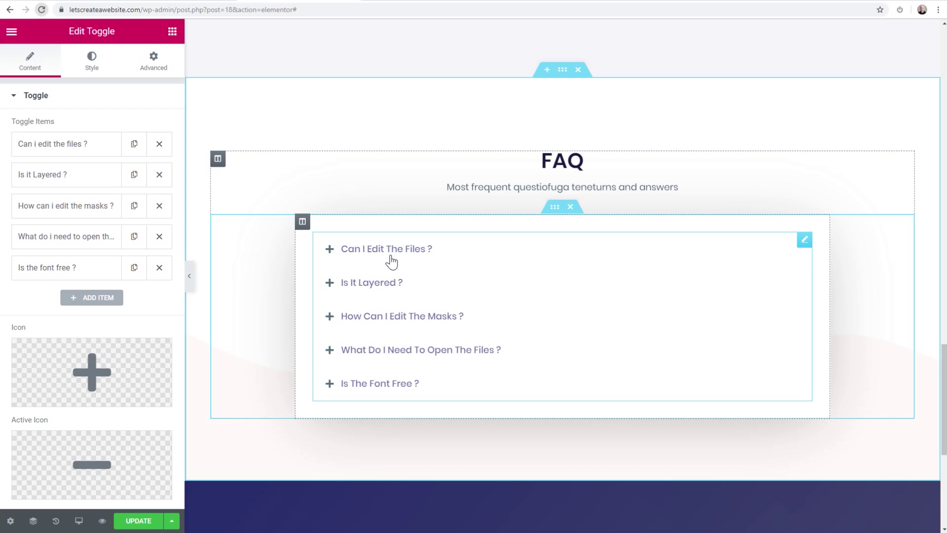
pyautogui.click(70, 151)
pyautogui.moveTo(99, 188); pyautogui.dragTo(19, 183)
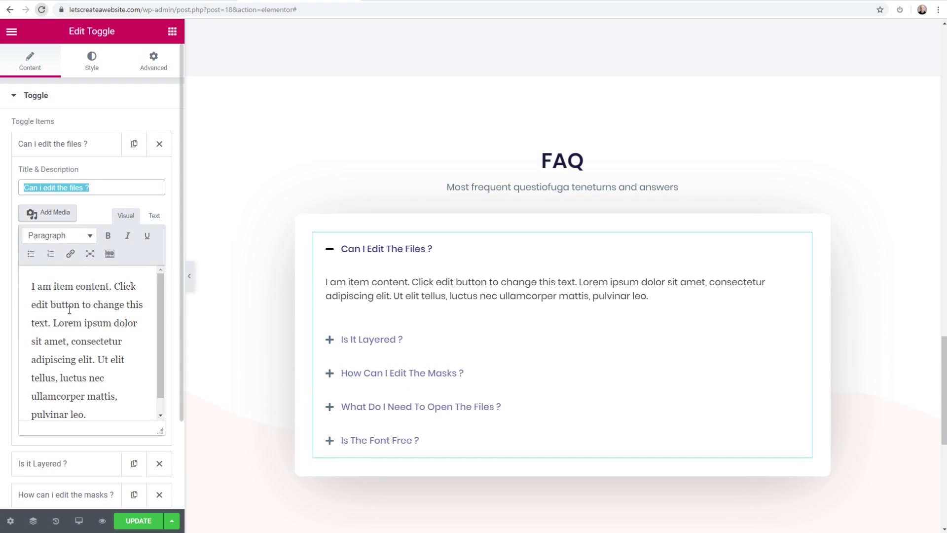
pyautogui.click(67, 147)
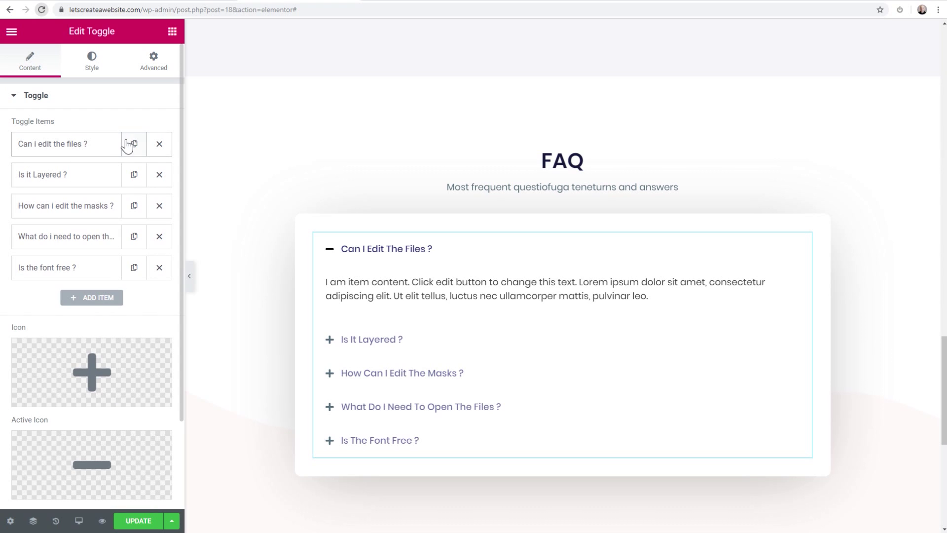
# Step: Move "How can i edit the masks ?" above "Is it Layered ?" in the FAQ toggle and delete "Is the font free ?"
pyautogui.moveTo(80, 205); pyautogui.dragTo(70, 175)
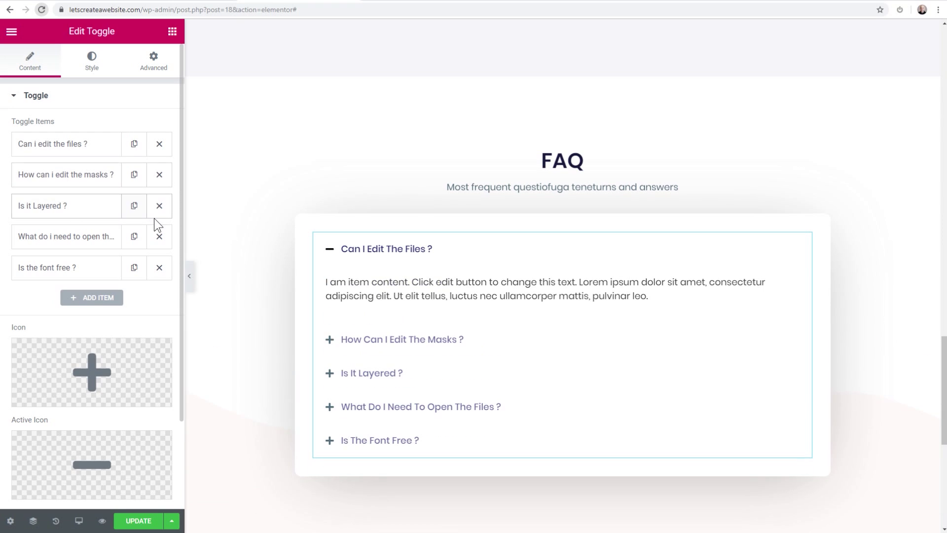
pyautogui.click(158, 267)
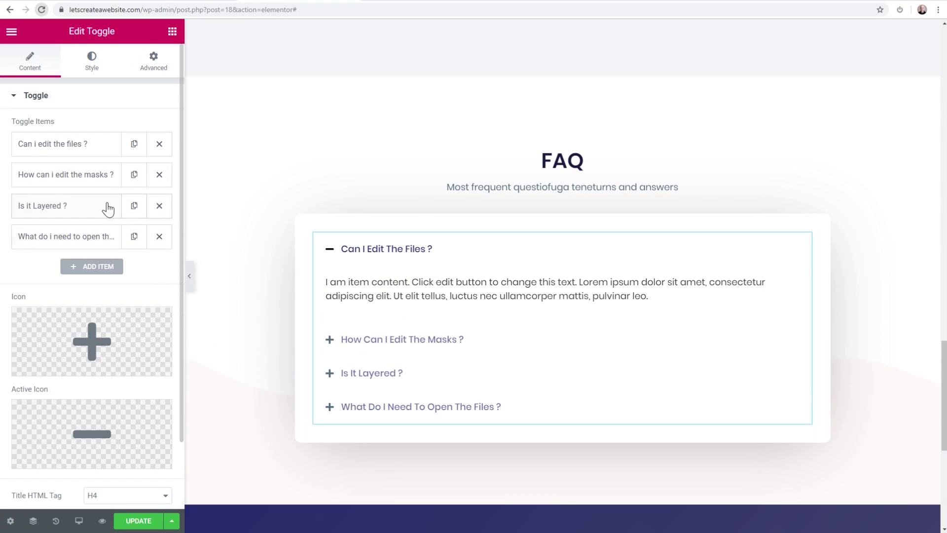
pyautogui.scroll(-3, 99, 190)
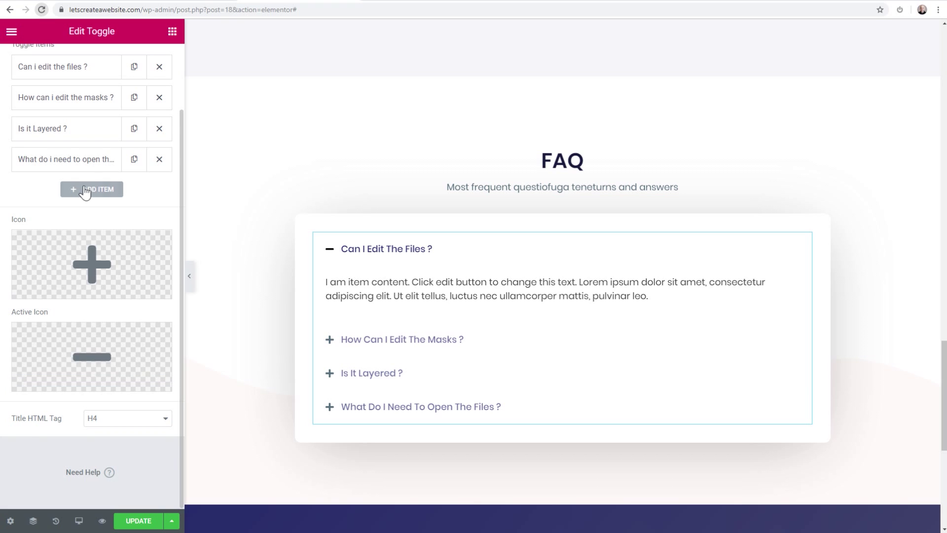
pyautogui.scroll(2, 91, 155)
# Step: Review the FAQ toggle's style settings and the rest of the landing page, and save the page changes
pyautogui.click(86, 65)
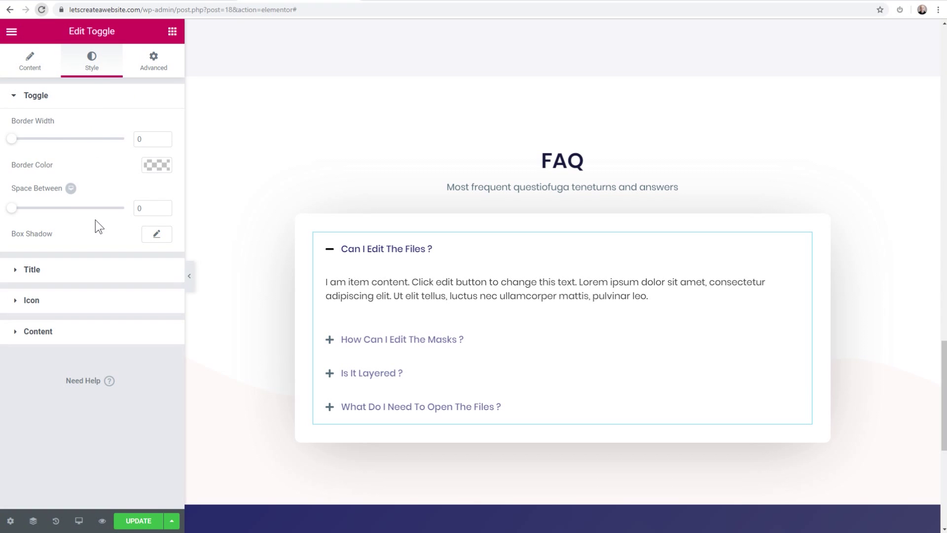
pyautogui.scroll(-5, 292, 158)
pyautogui.scroll(3, 292, 158)
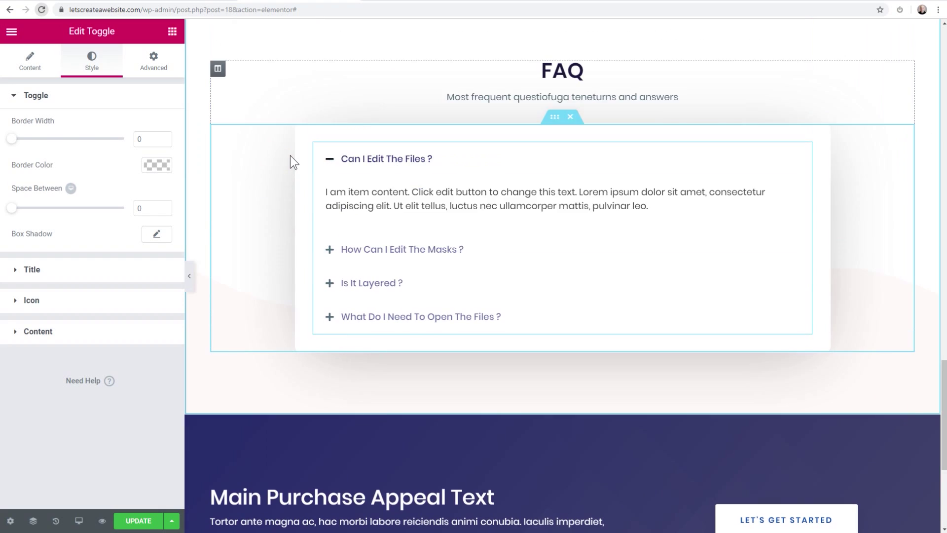
pyautogui.scroll(-10, 289, 155)
pyautogui.scroll(5, 282, 146)
pyautogui.scroll(15, 282, 144)
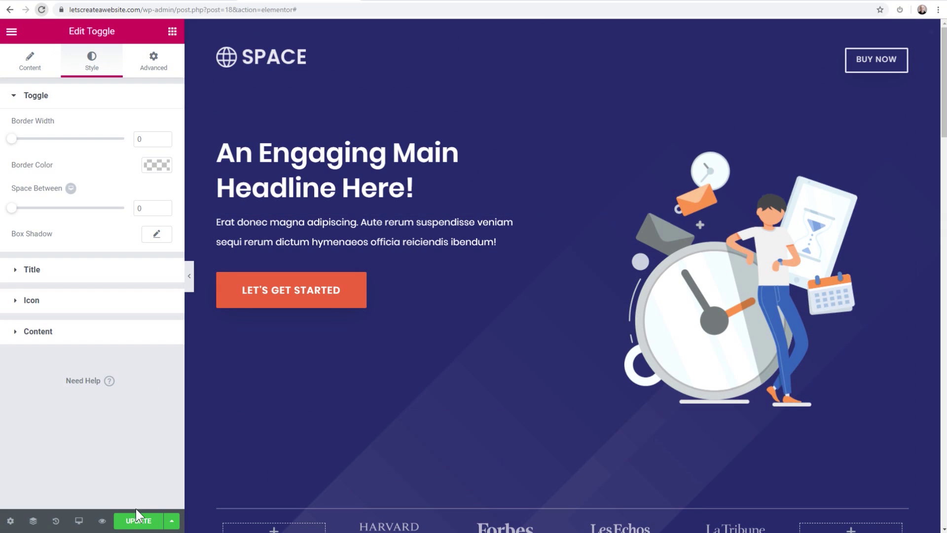
pyautogui.click(139, 520)
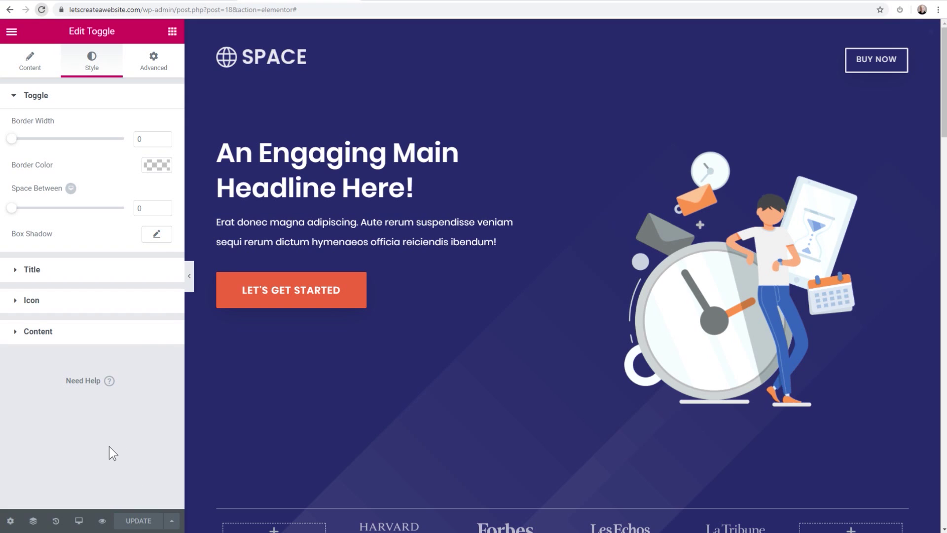
# Step: Add a Button widget below the "Let's Get Started" button and paste that button's style onto it
pyautogui.click(10, 521)
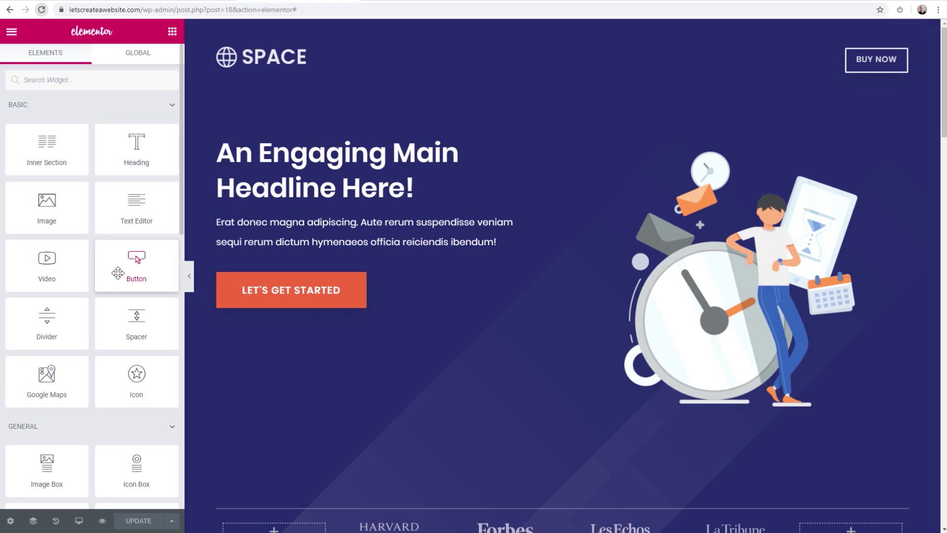
pyautogui.moveTo(138, 273); pyautogui.dragTo(292, 298)
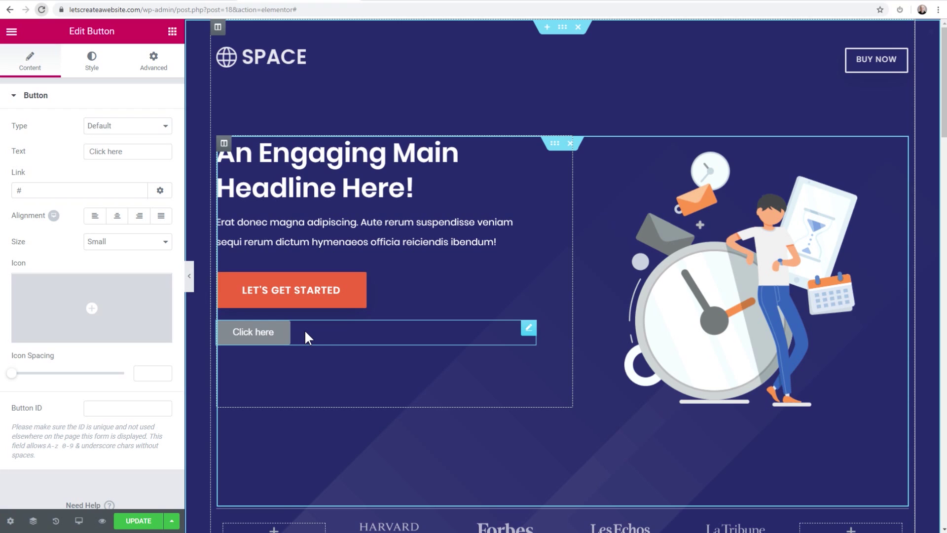
pyautogui.rightClick(356, 296)
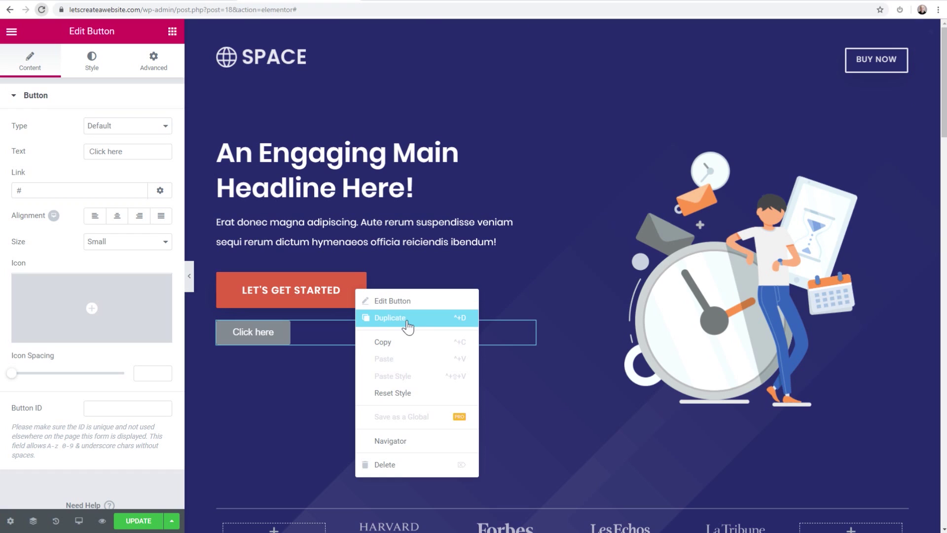
pyautogui.click(399, 343)
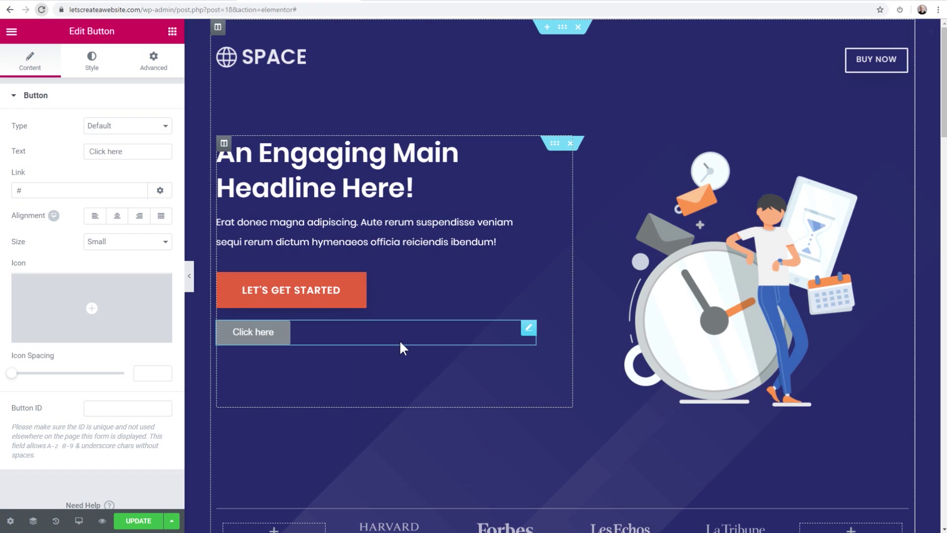
pyautogui.rightClick(285, 341)
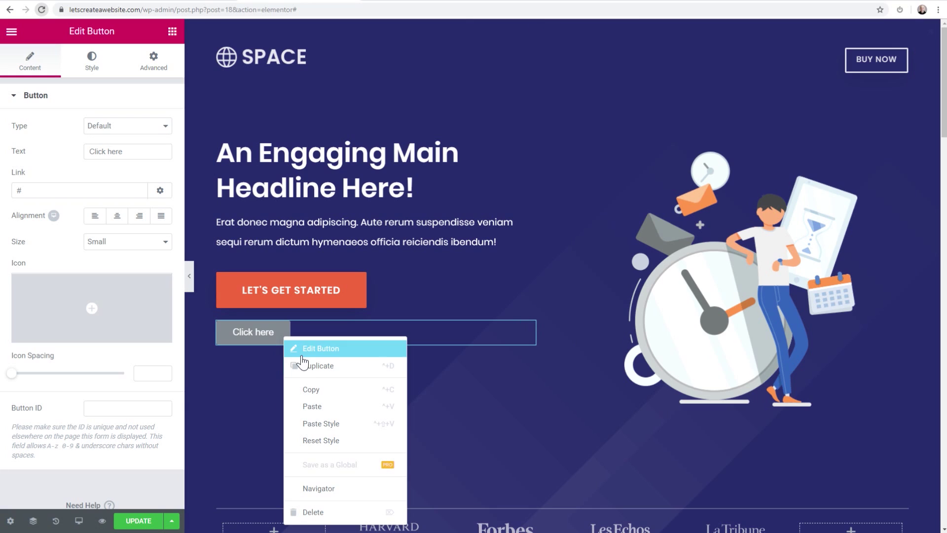
pyautogui.click(347, 425)
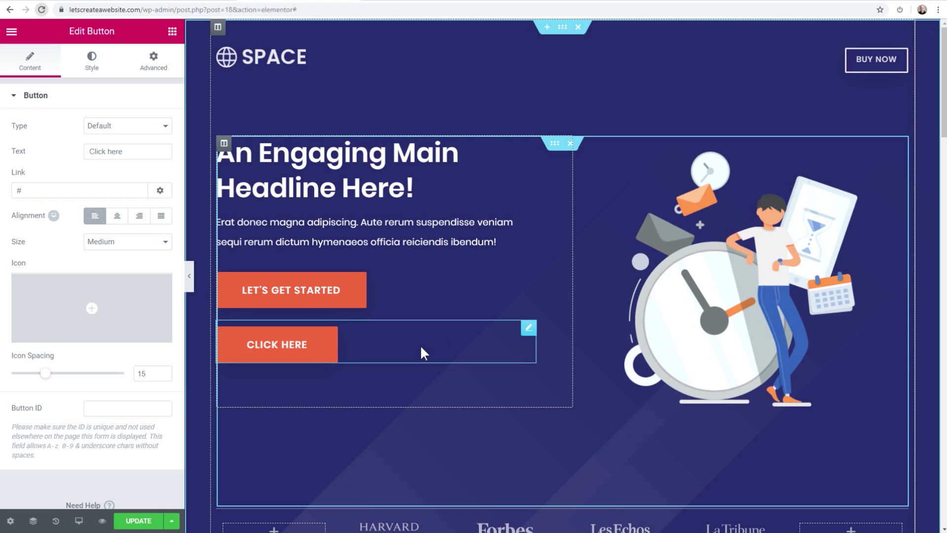
# Step: Delete the added "Click Here" button from the hero section
pyautogui.rightClick(368, 345)
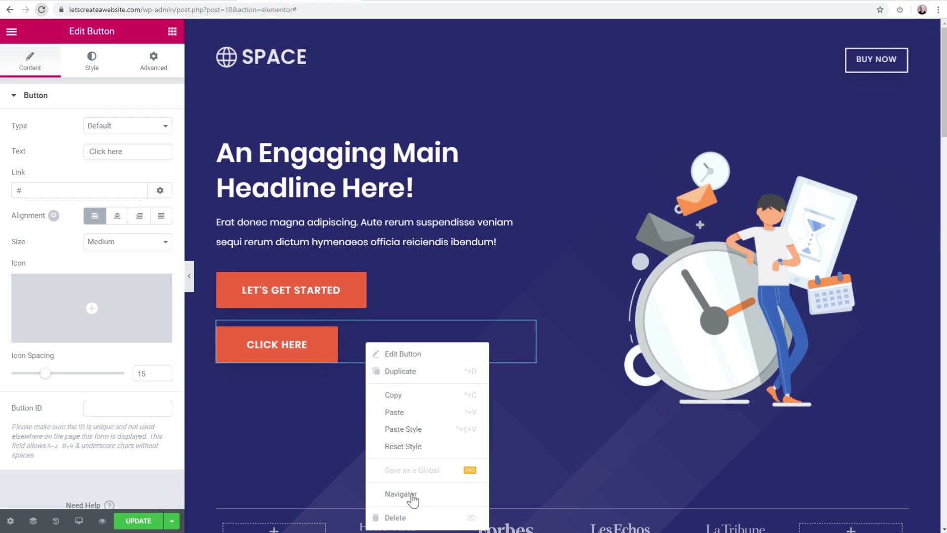
pyautogui.click(418, 519)
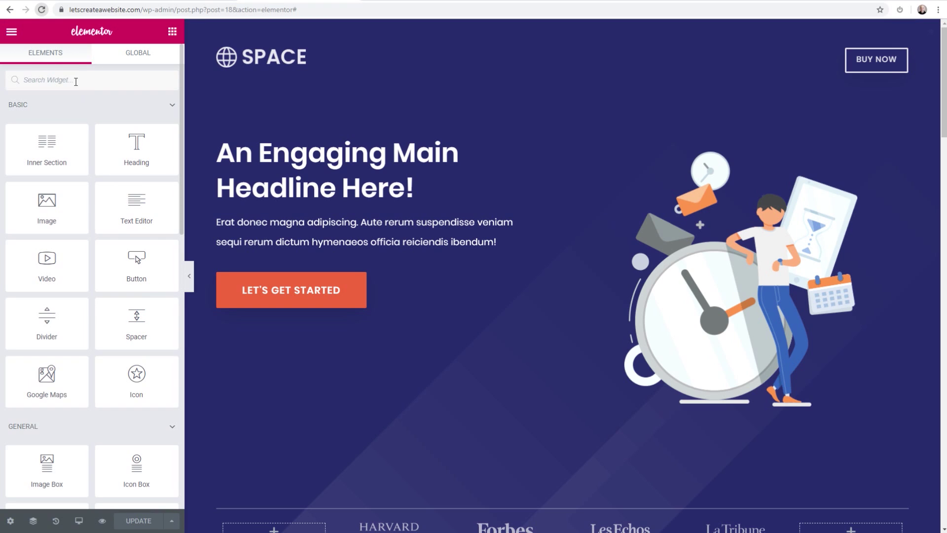
# Step: Exit the page editor to the dashboard and return to editing the Accelerator eBook Funnel flow
pyautogui.click(11, 34)
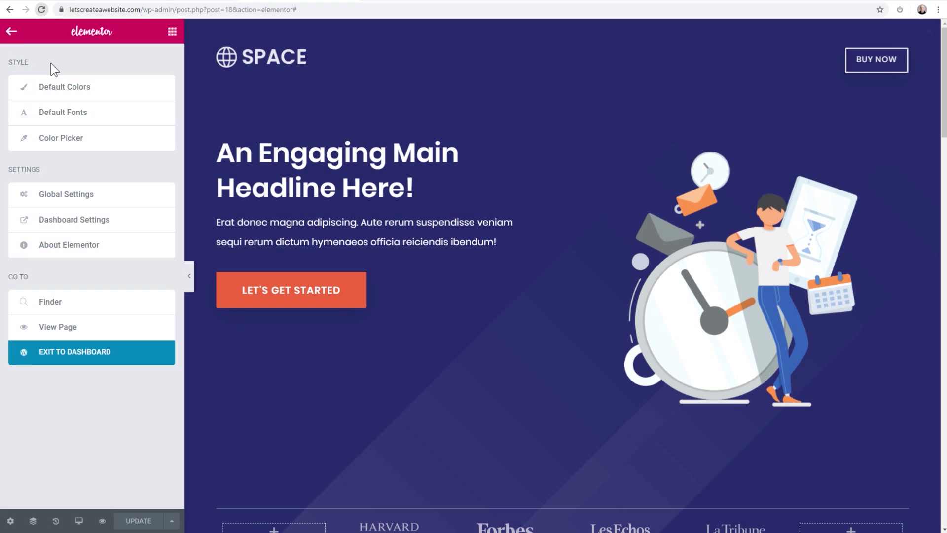
pyautogui.click(69, 354)
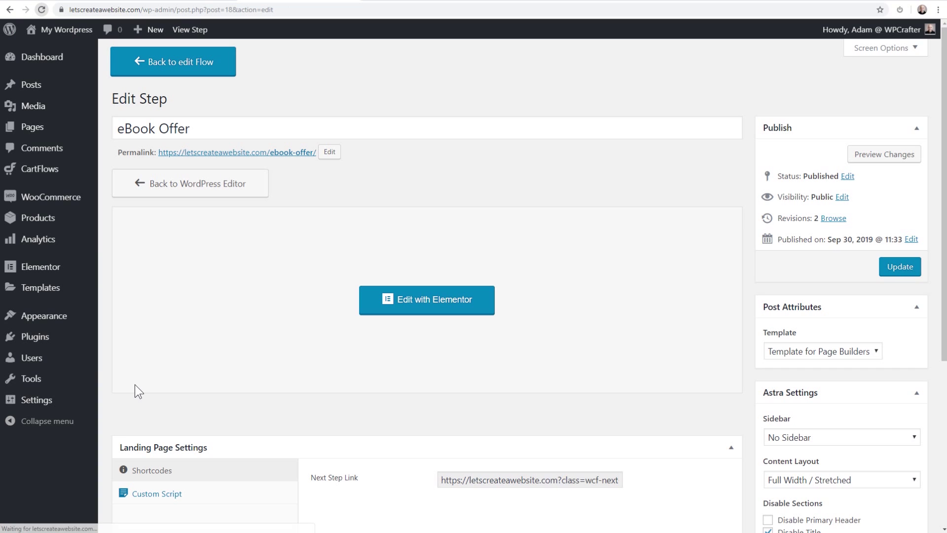
pyautogui.scroll(-5, 289, 348)
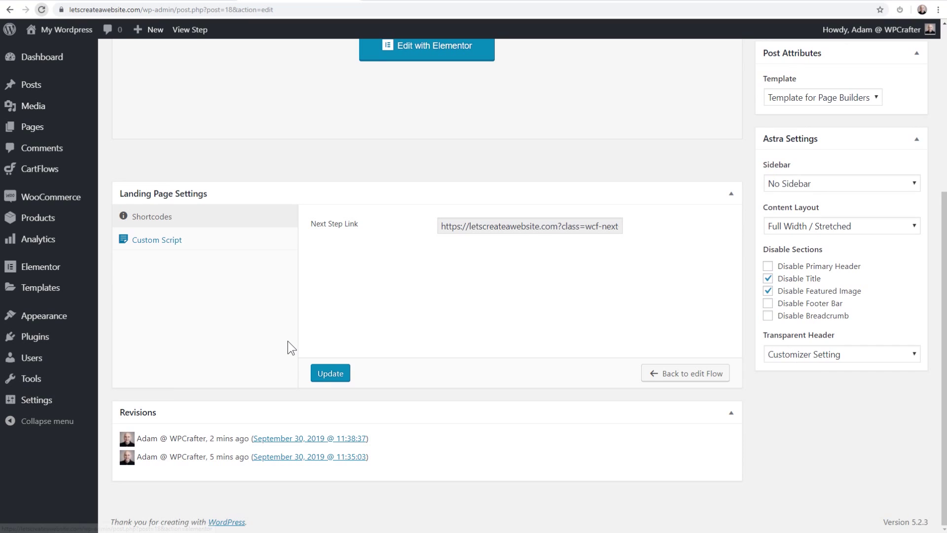
pyautogui.scroll(5, 288, 341)
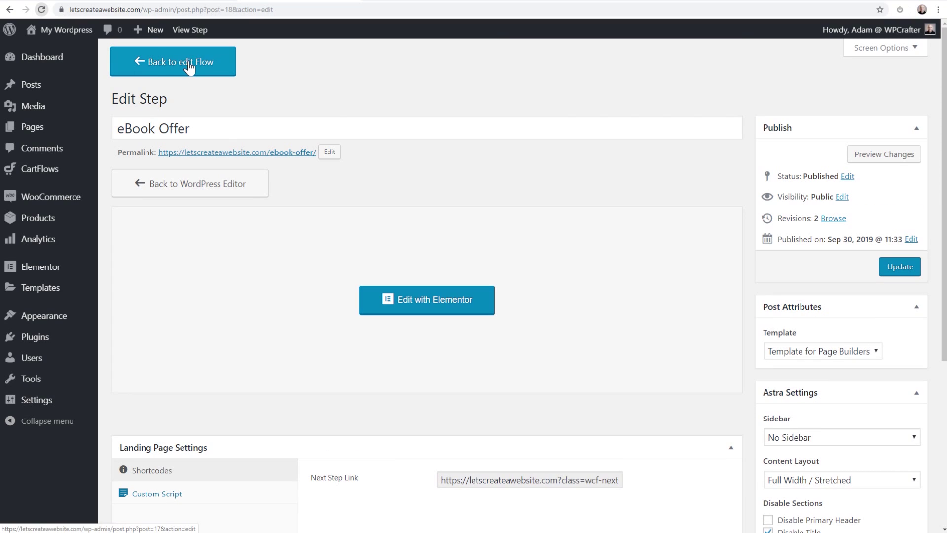
pyautogui.click(164, 66)
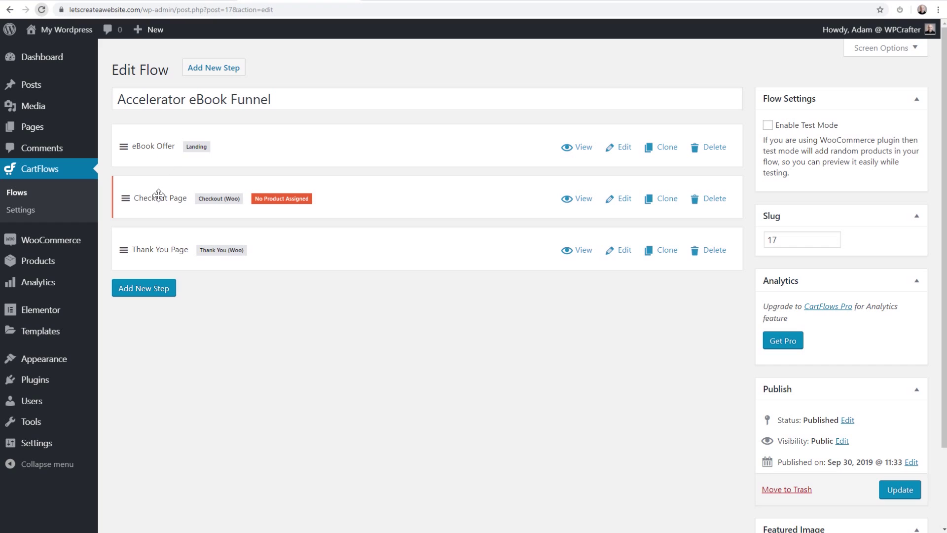
# Step: Open the Checkout Page step for editing and select Accelerator eBook as its product, searching for "ebo"
pyautogui.click(624, 199)
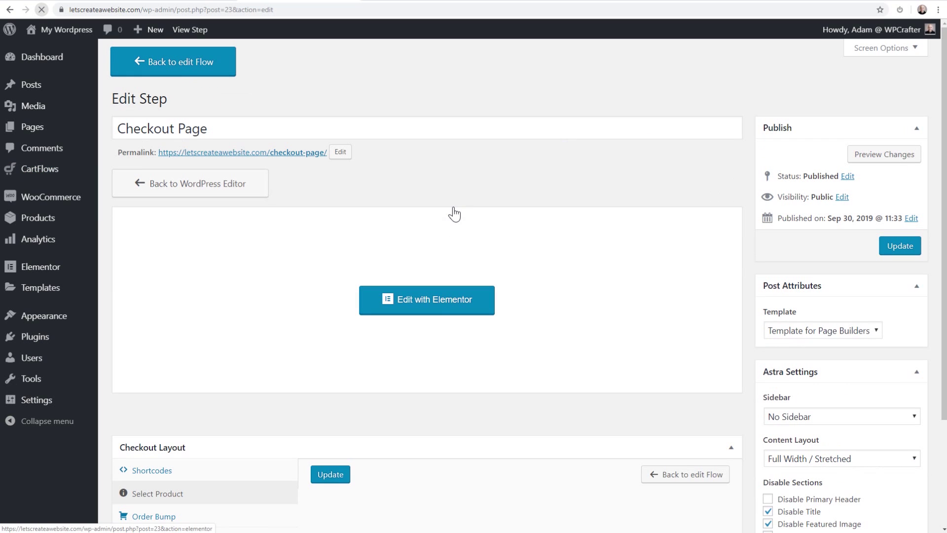
pyautogui.moveTo(229, 128); pyautogui.dragTo(117, 129)
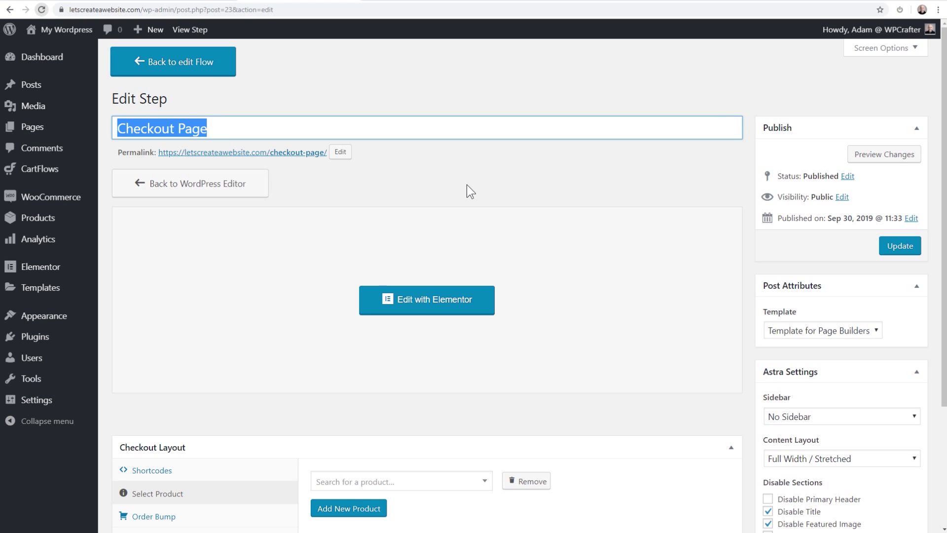
pyautogui.scroll(-3, 467, 185)
pyautogui.scroll(-1, 466, 184)
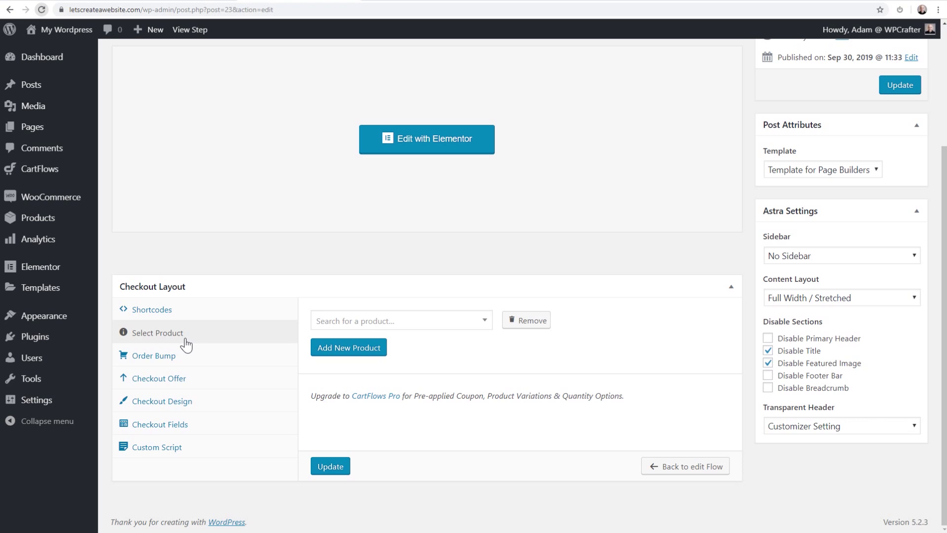
pyautogui.click(359, 323)
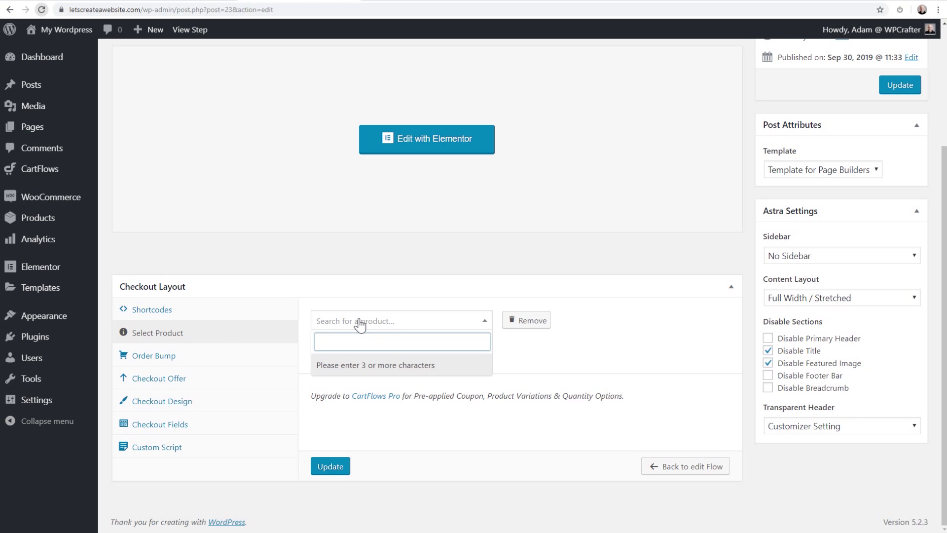
pyautogui.write('ebo')
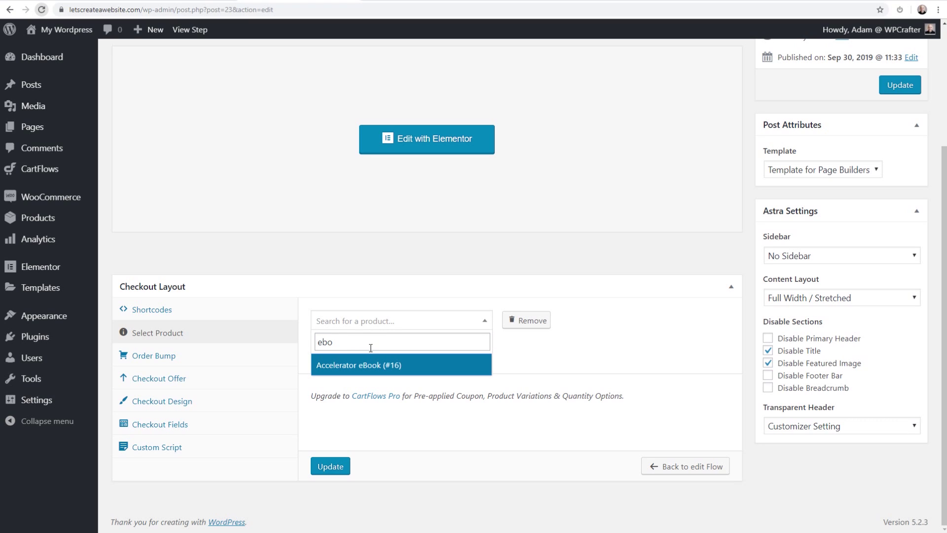
pyautogui.click(383, 365)
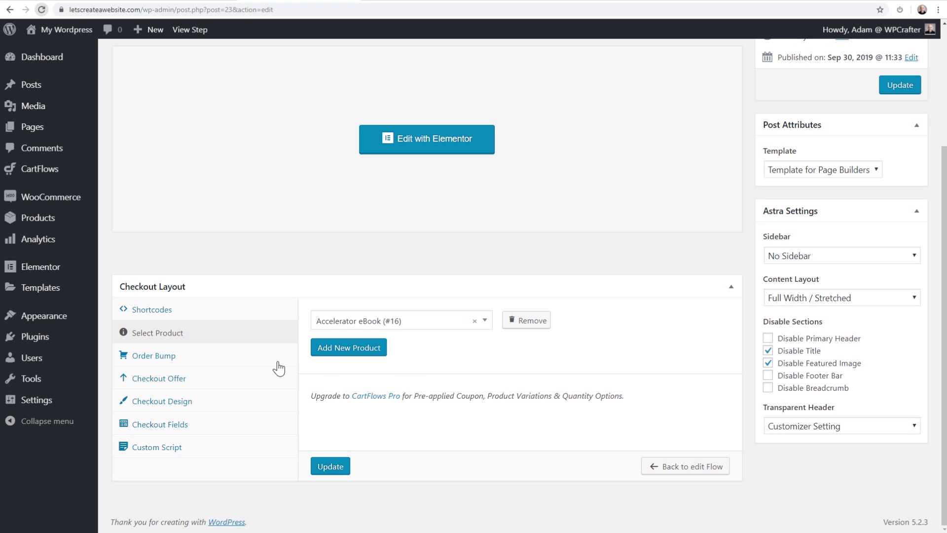
# Step: Review the checkout step's order bump, checkout offer, design, fields and custom script settings, including the available checkout skins
pyautogui.click(185, 365)
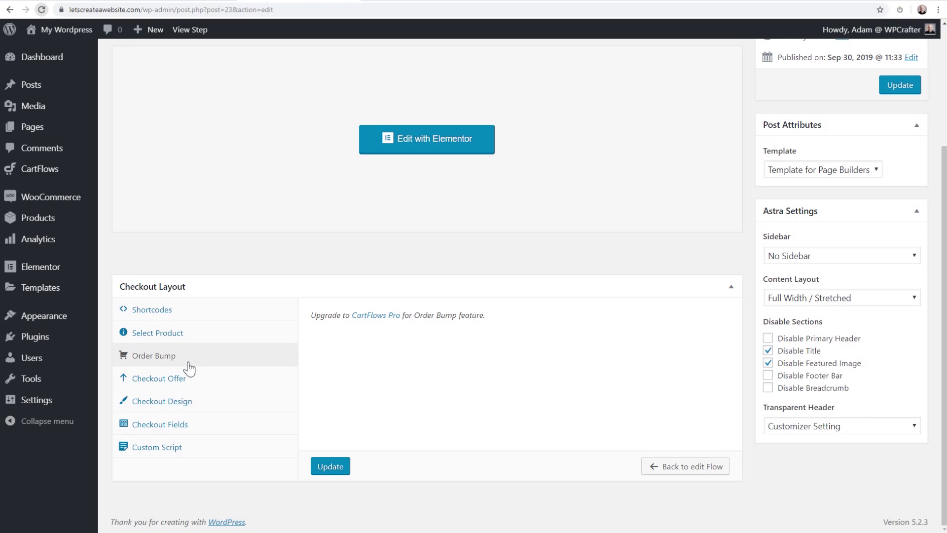
pyautogui.click(197, 385)
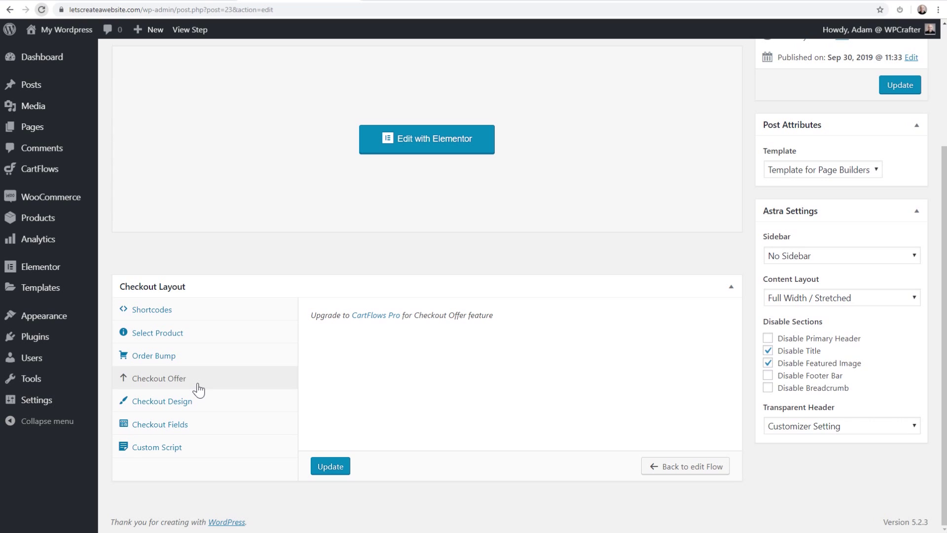
pyautogui.click(199, 404)
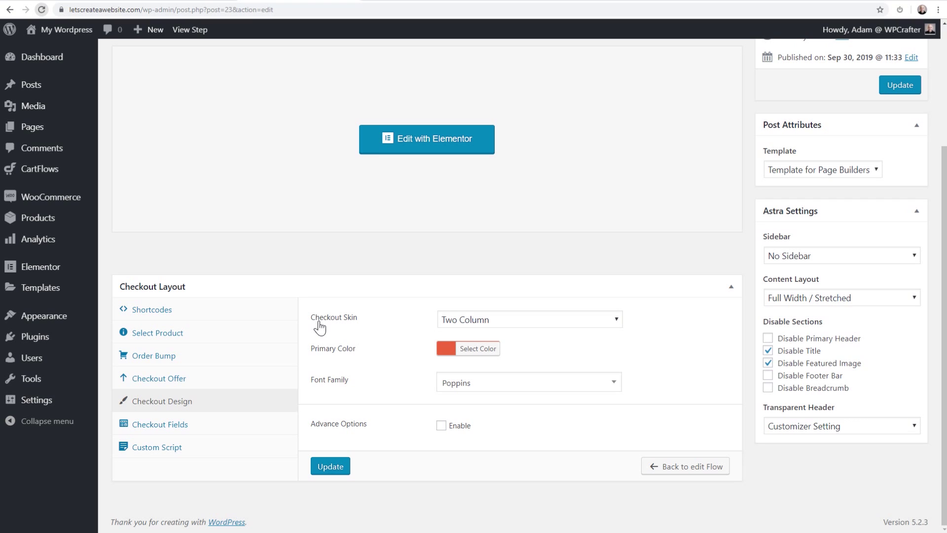
pyautogui.click(502, 319)
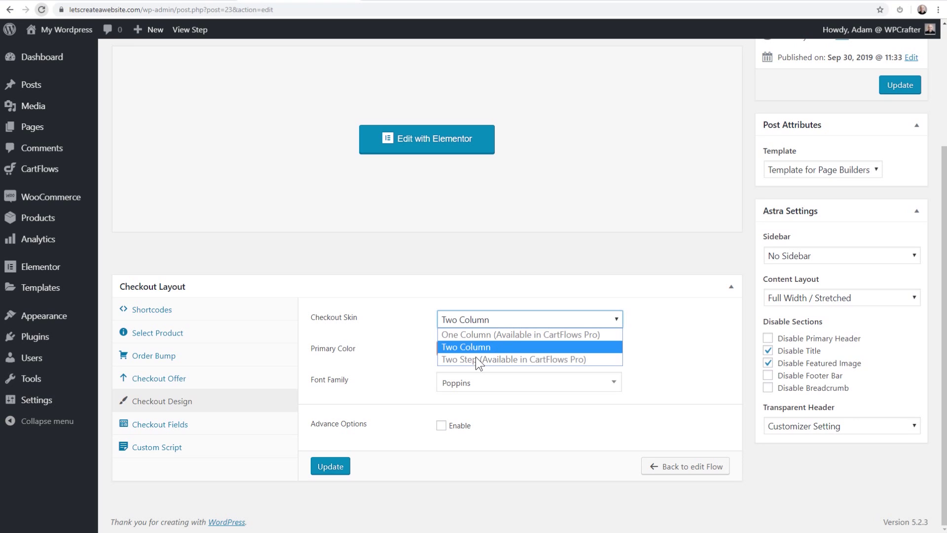
pyautogui.click(385, 321)
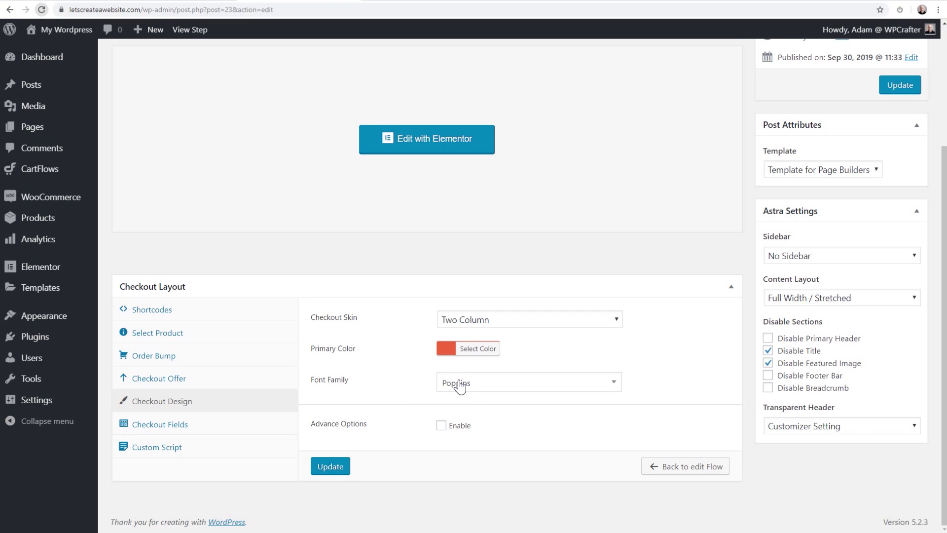
pyautogui.click(180, 430)
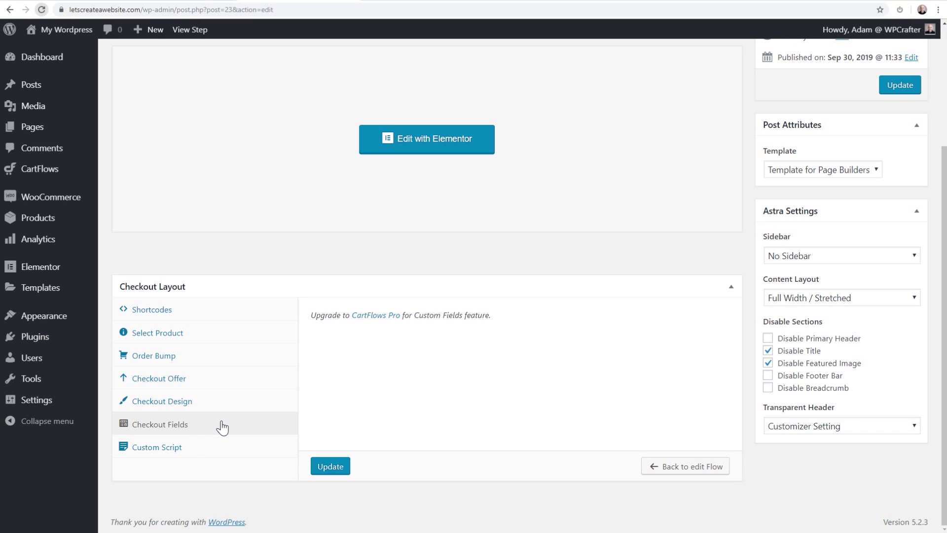
pyautogui.click(198, 447)
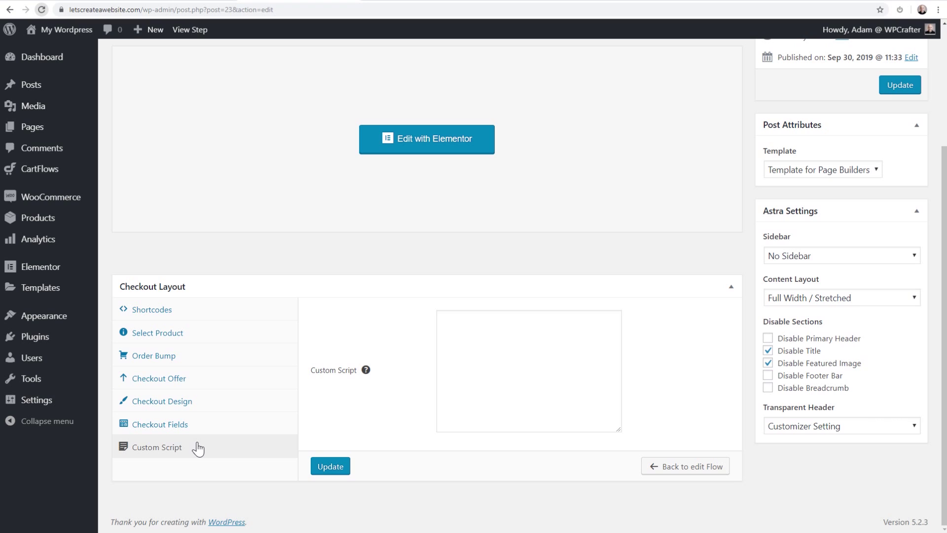
pyautogui.click(182, 333)
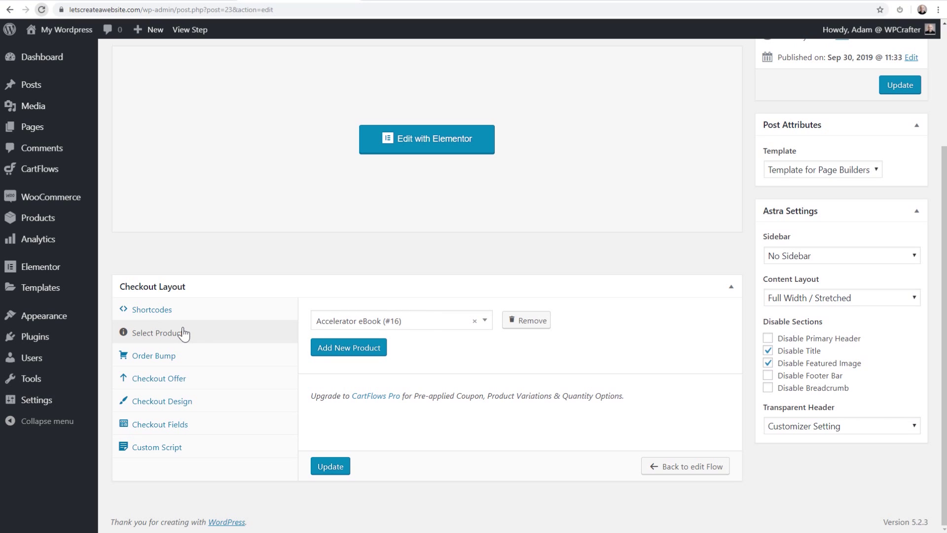
# Step: Open the eBook Checkout page in Elementor, look over its layout, and exit to the dashboard
pyautogui.scroll(3, 592, 311)
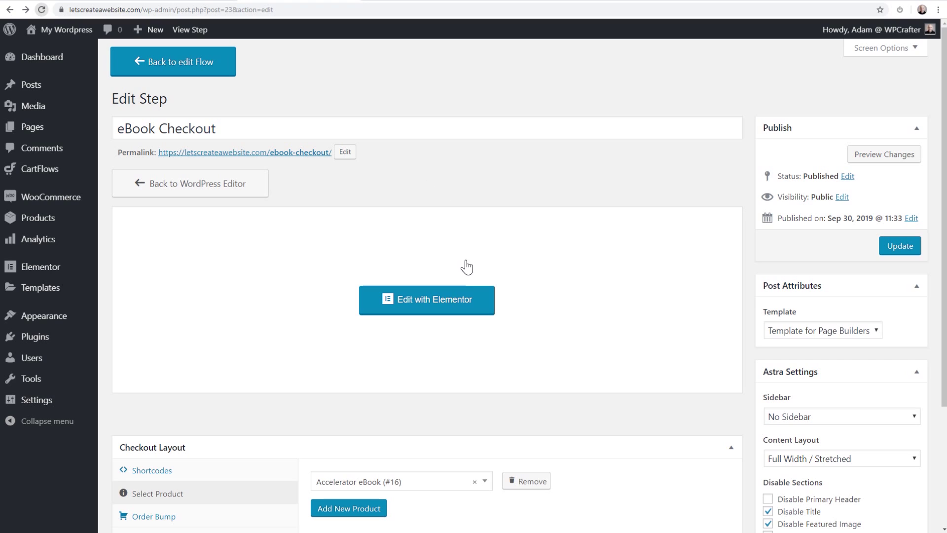
pyautogui.click(432, 300)
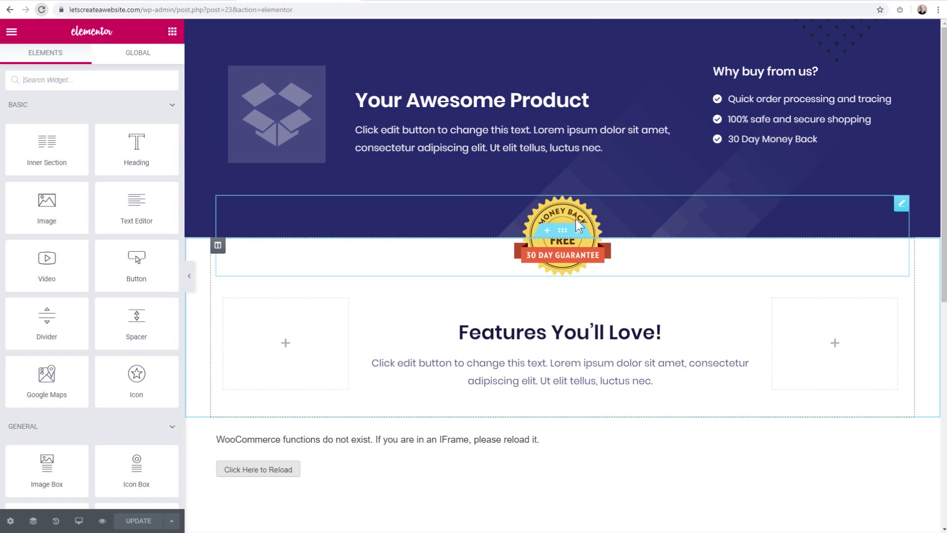
pyautogui.scroll(-6, 567, 202)
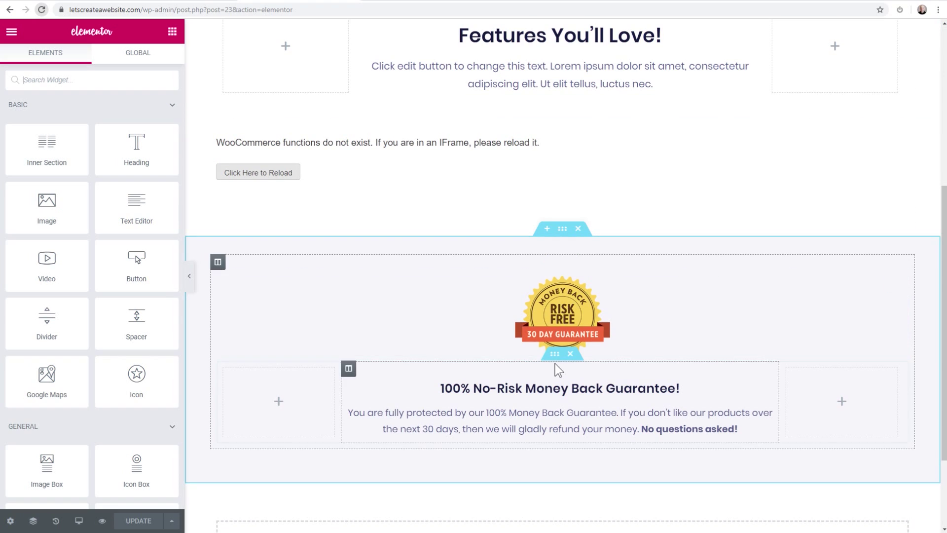
pyautogui.scroll(6, 465, 258)
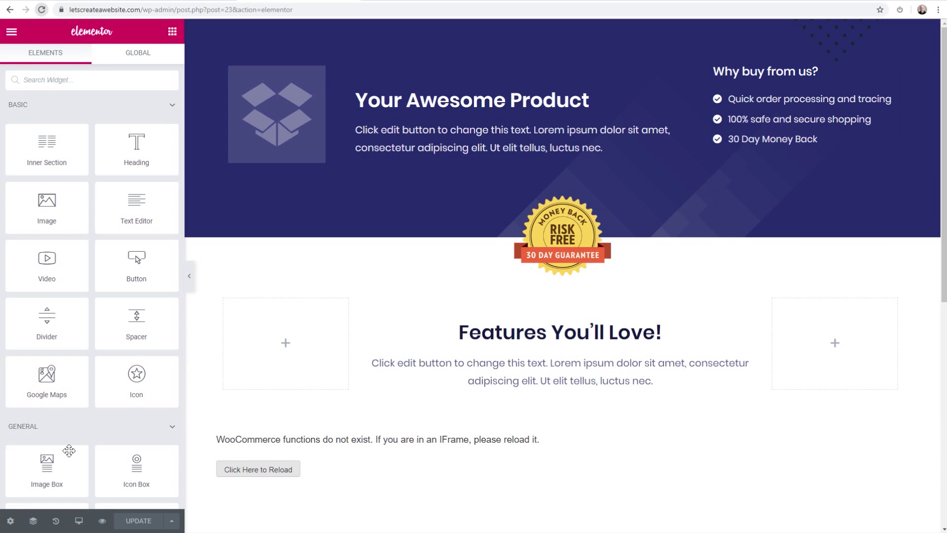
pyautogui.click(11, 32)
pyautogui.click(78, 354)
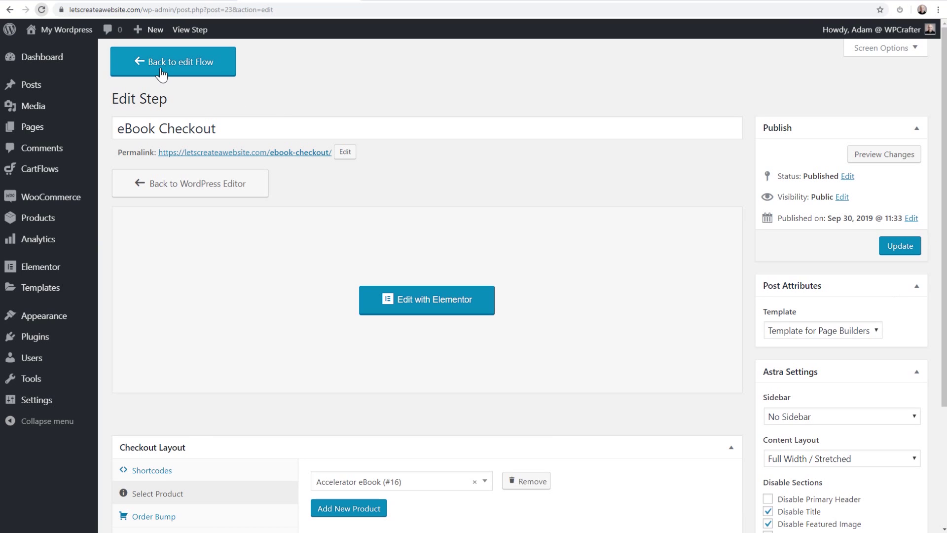
# Step: Return to the Accelerator eBook Funnel flow and open its Thank You Page step for editing
pyautogui.click(161, 73)
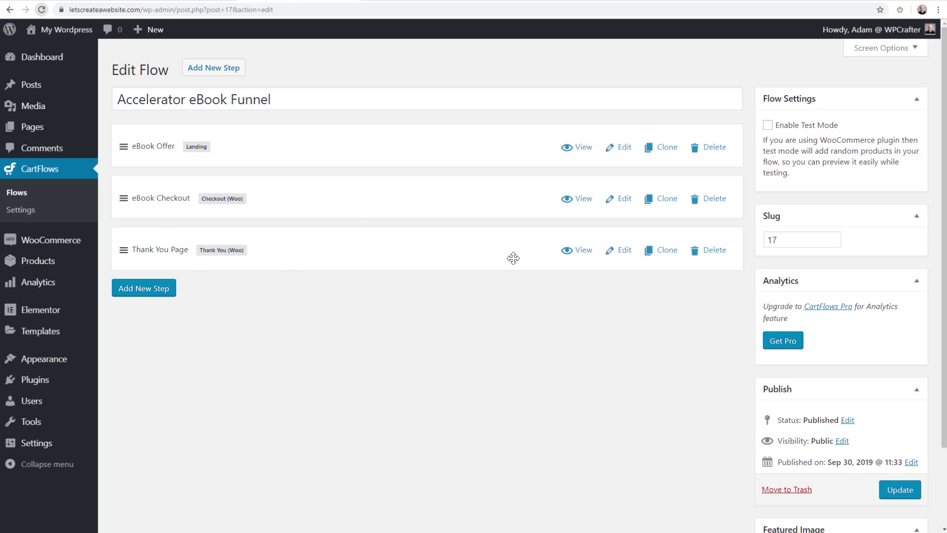
pyautogui.click(623, 251)
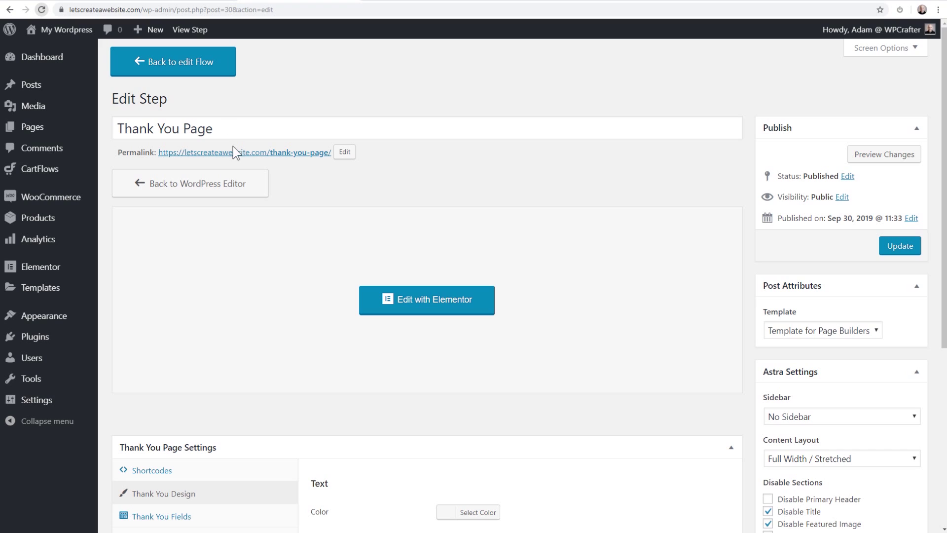
# Step: Examine the thank-you step's design, field and custom script settings
pyautogui.scroll(-5, 407, 183)
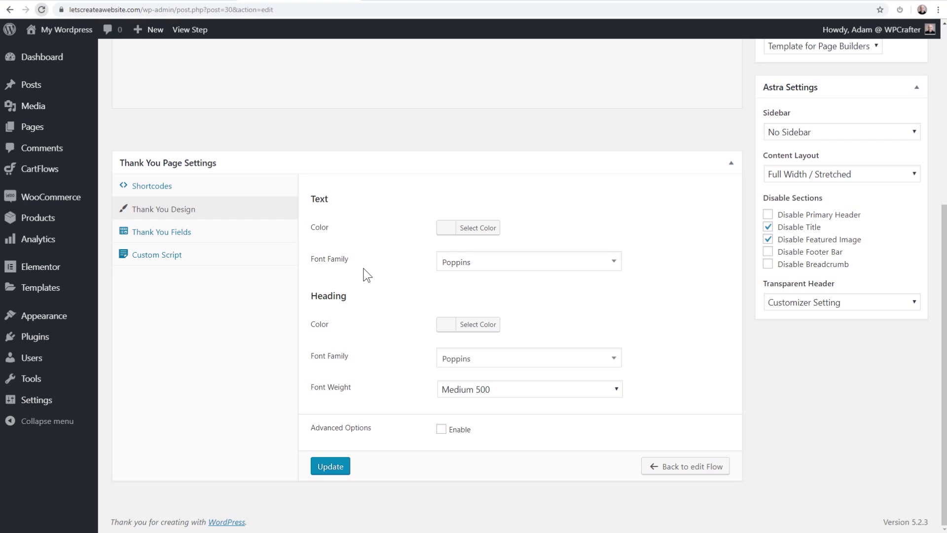
pyautogui.click(189, 238)
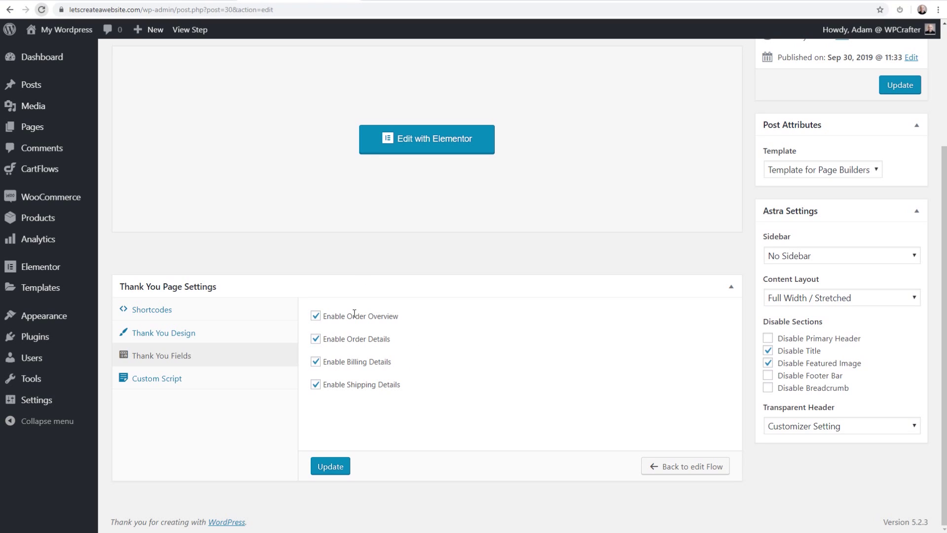
pyautogui.click(315, 314)
pyautogui.click(186, 383)
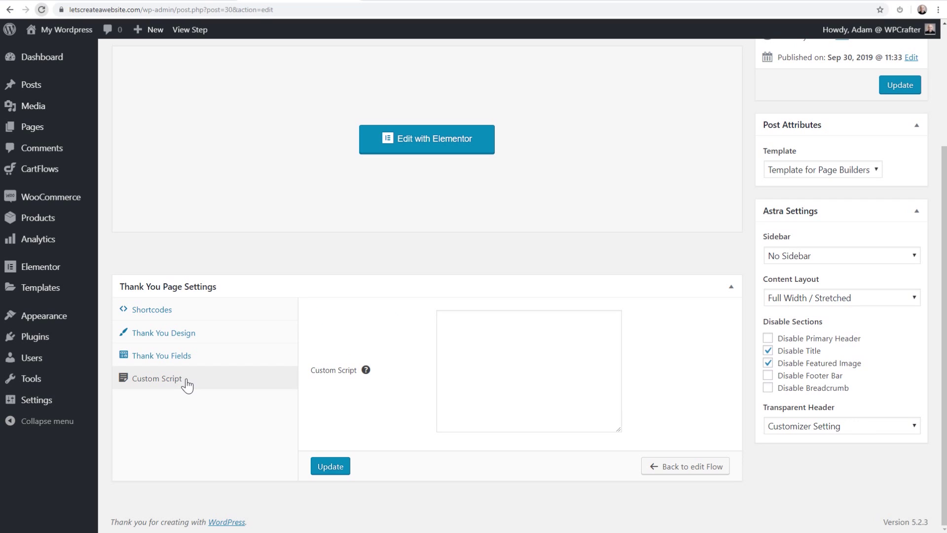
# Step: Rename the step as "eBook Thank You" with the ebook-thank-you permalink, update it, and open its page in Elementor
pyautogui.scroll(3, 328, 235)
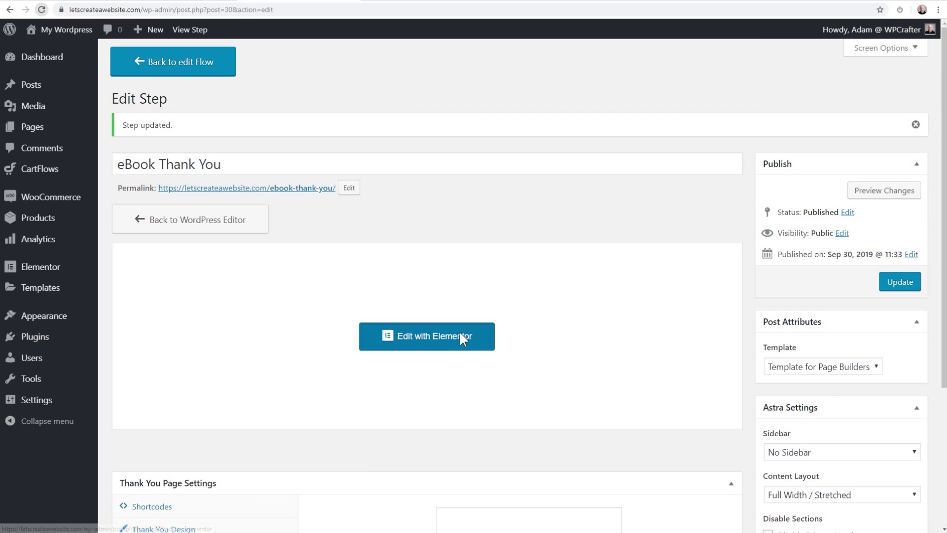
pyautogui.click(460, 335)
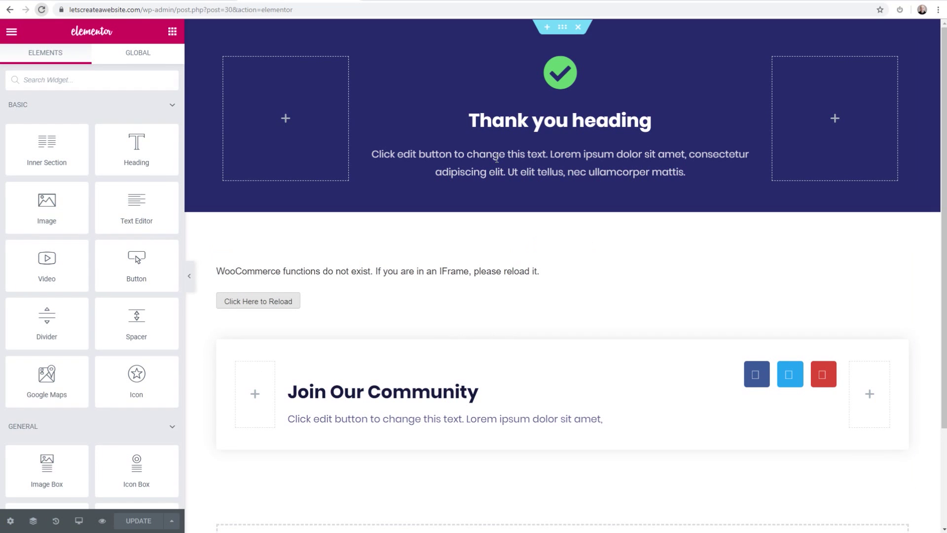
# Step: Add a Video widget below the "Thank you heading" icon box in the hero section and update the page
pyautogui.click(521, 126)
pyautogui.scroll(-1, 482, 197)
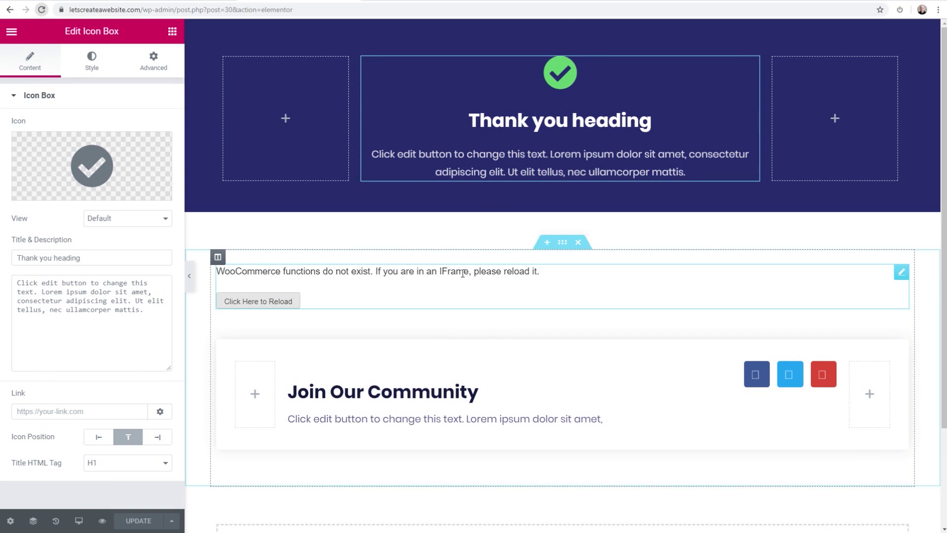
pyautogui.scroll(-2, 549, 309)
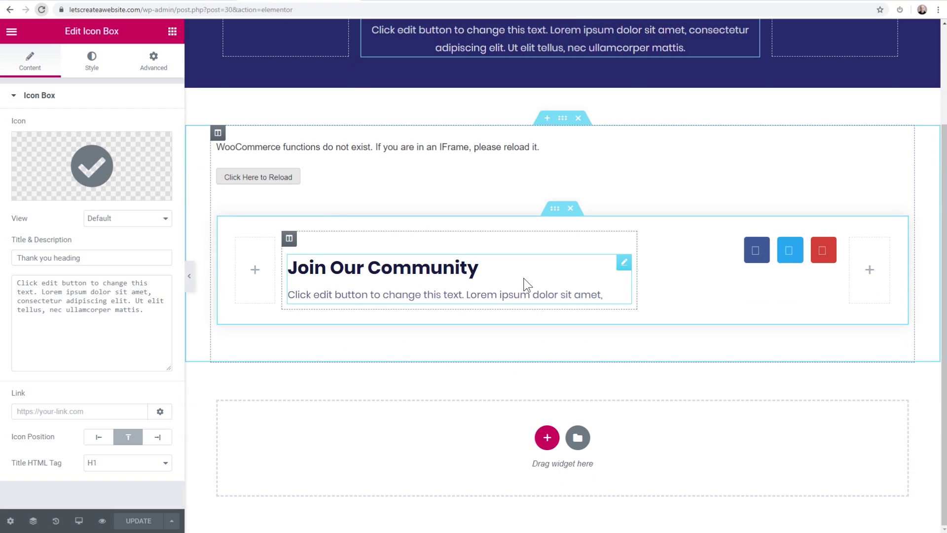
pyautogui.scroll(3, 525, 277)
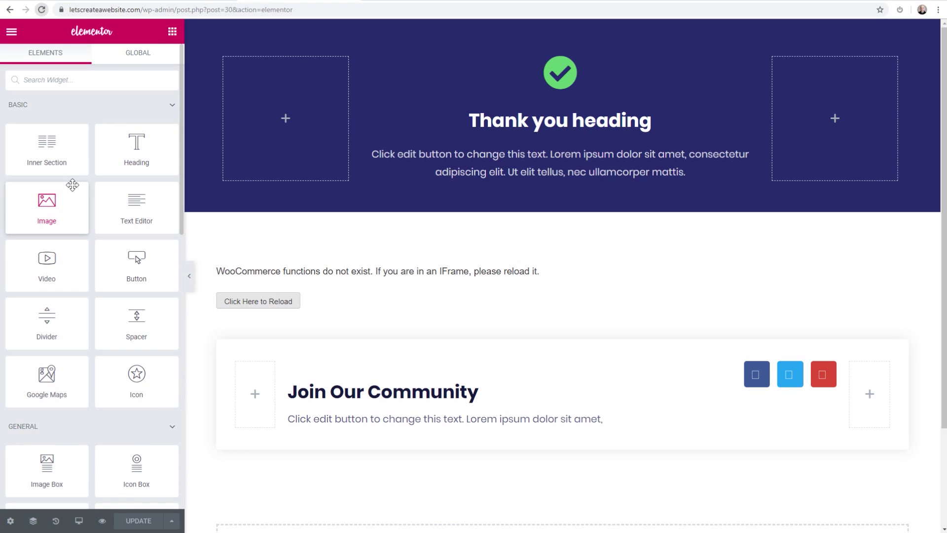
pyautogui.moveTo(55, 247); pyautogui.dragTo(563, 180)
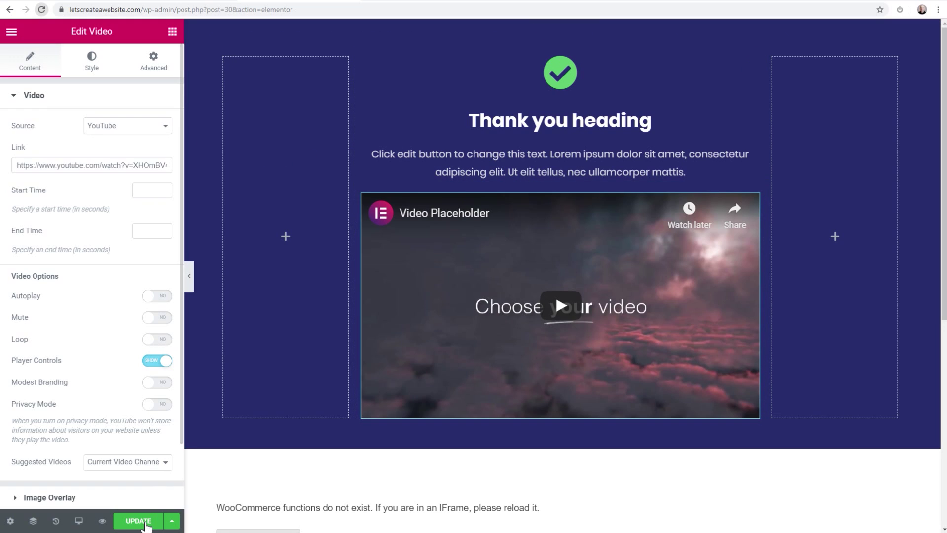
pyautogui.click(141, 521)
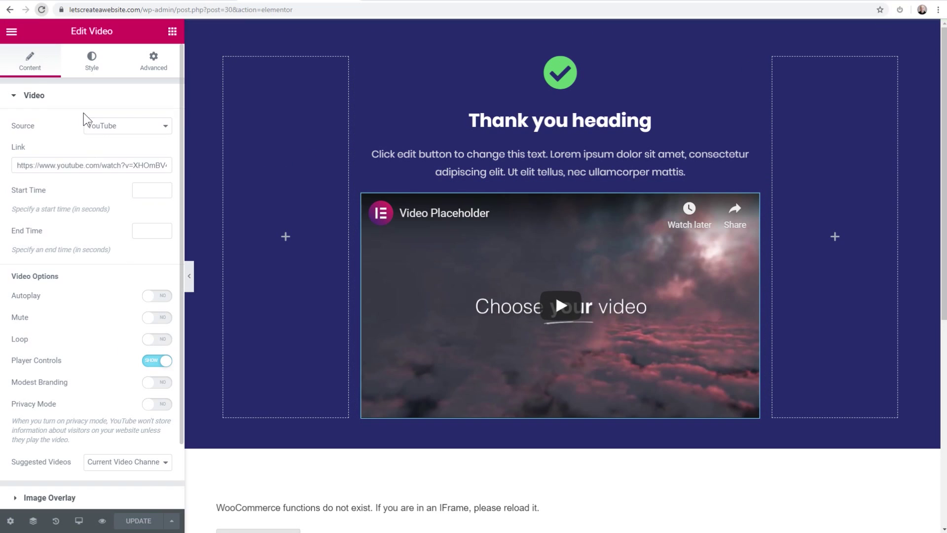
# Step: Exit the thank-you page editor to the dashboard and return to editing the funnel flow
pyautogui.click(11, 32)
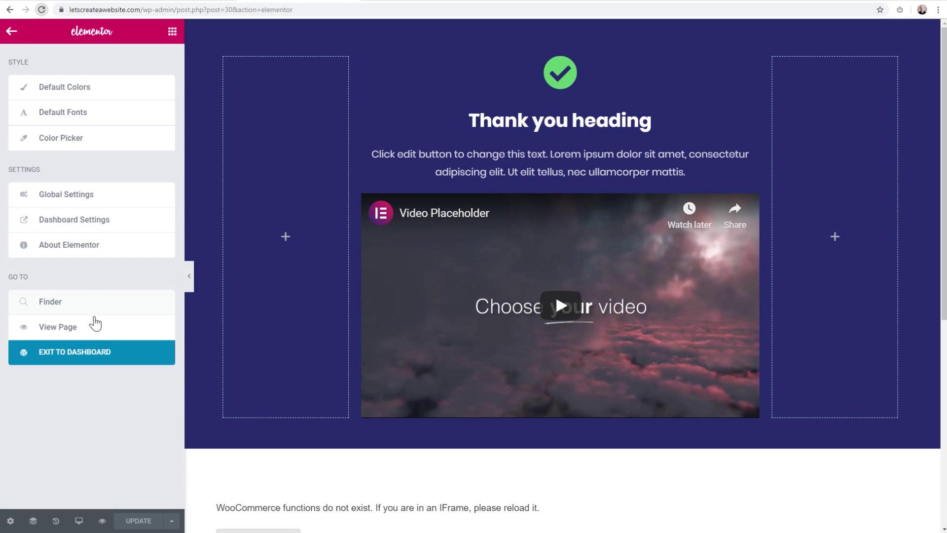
pyautogui.click(101, 352)
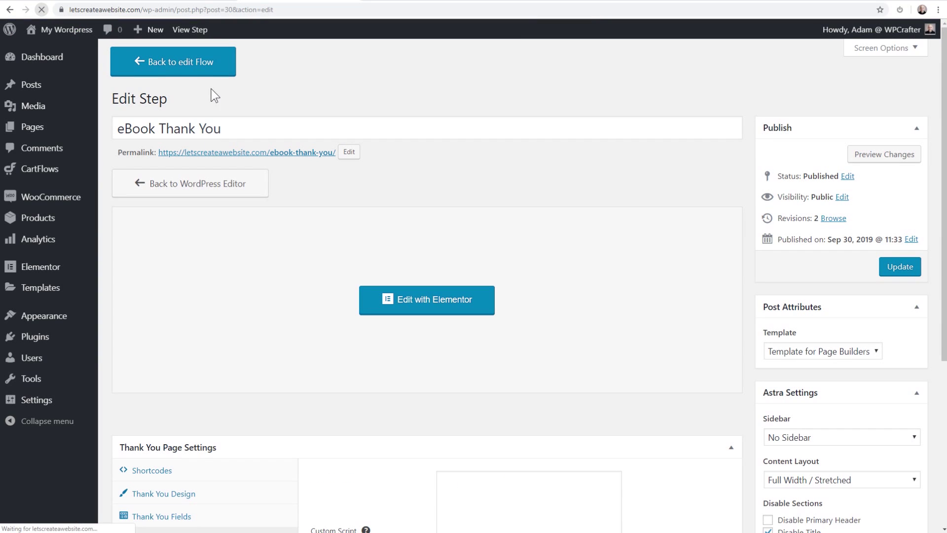
pyautogui.click(207, 70)
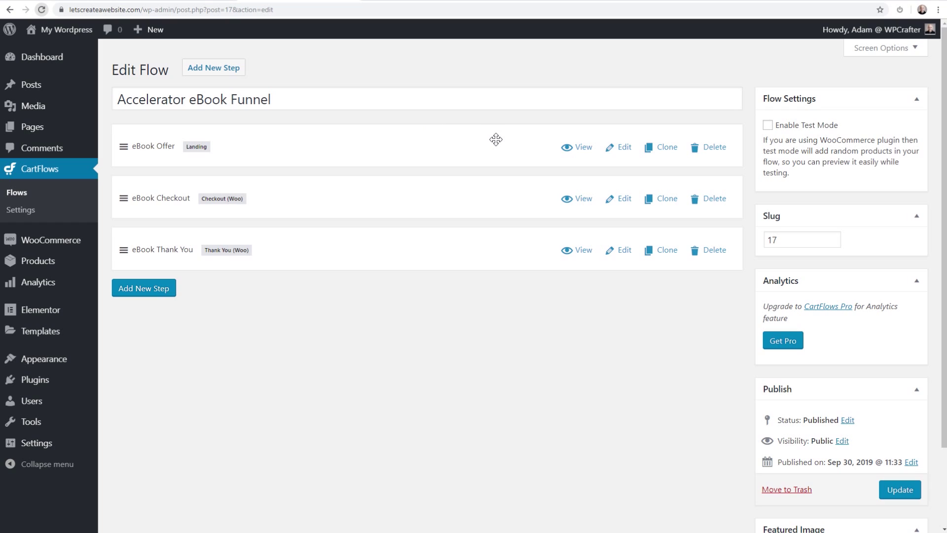
# Step: View the live eBook Offer landing page and look through its sections from the headline to the final purchase appeal
pyautogui.click(581, 147)
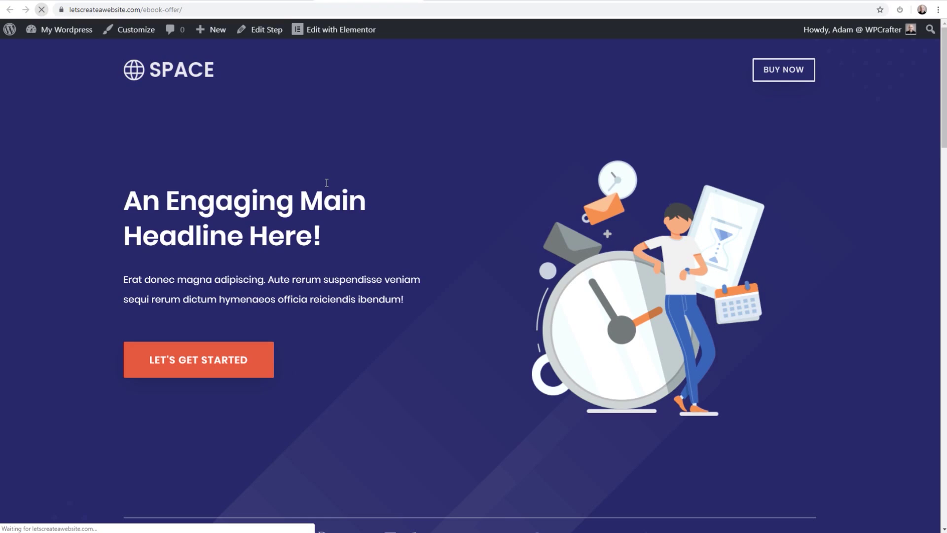
pyautogui.scroll(-15, 325, 179)
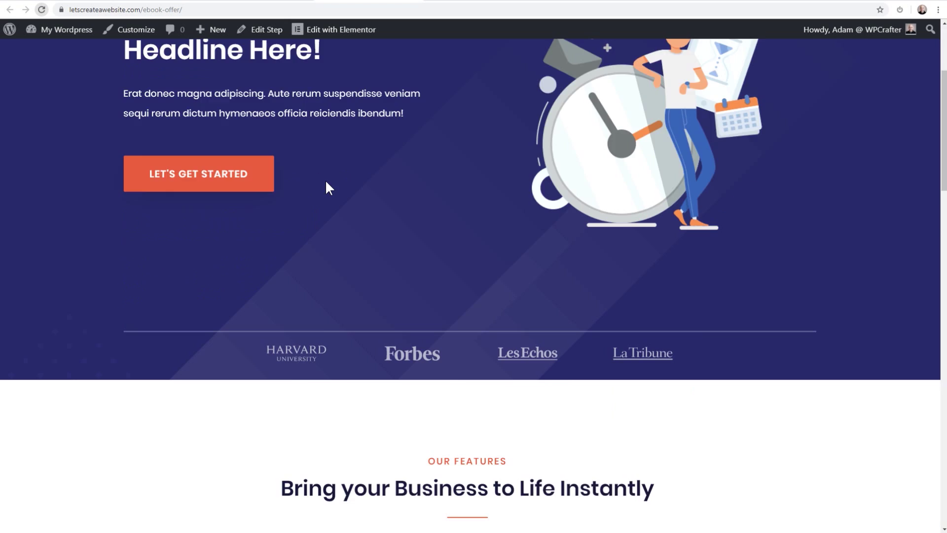
pyautogui.scroll(-6, 325, 176)
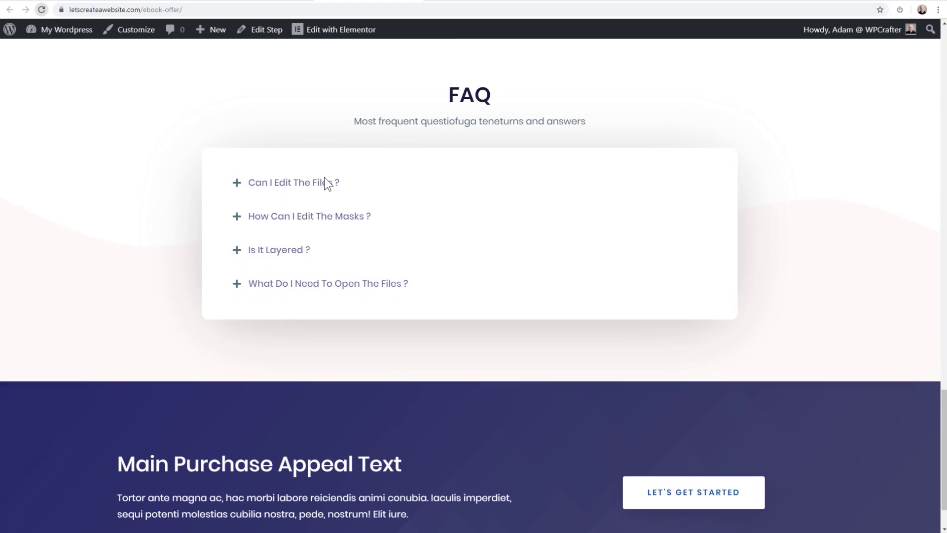
pyautogui.scroll(6, 324, 173)
pyautogui.scroll(-6, 324, 166)
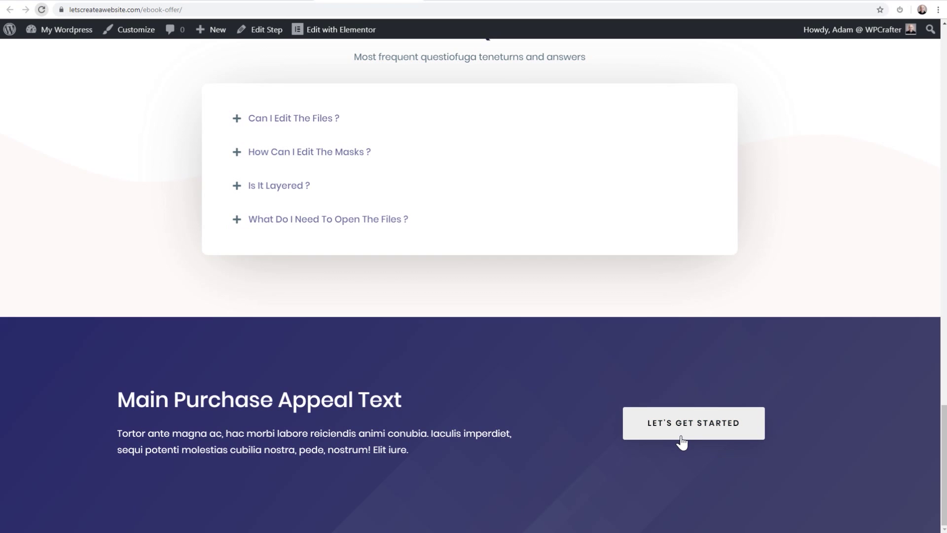
pyautogui.scroll(7, 437, 303)
pyautogui.scroll(20, 275, 66)
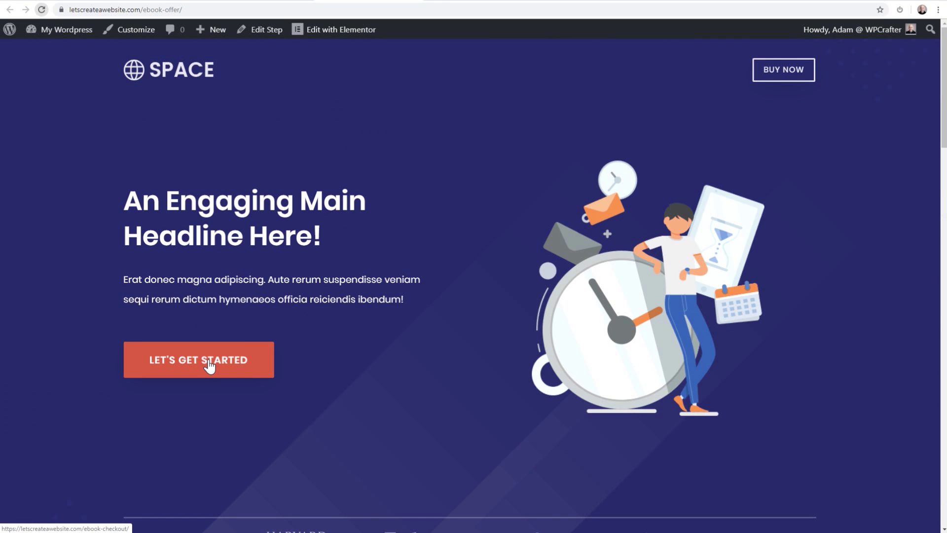
# Step: Follow the hero's "Let's Get Started" call to action to the checkout page and review its billing, order and payment sections
pyautogui.click(209, 365)
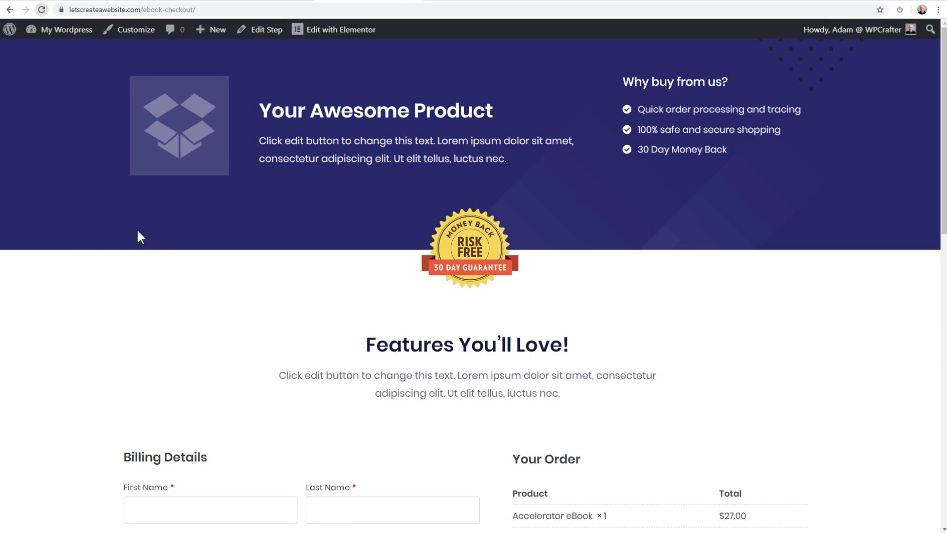
pyautogui.scroll(-8, 109, 237)
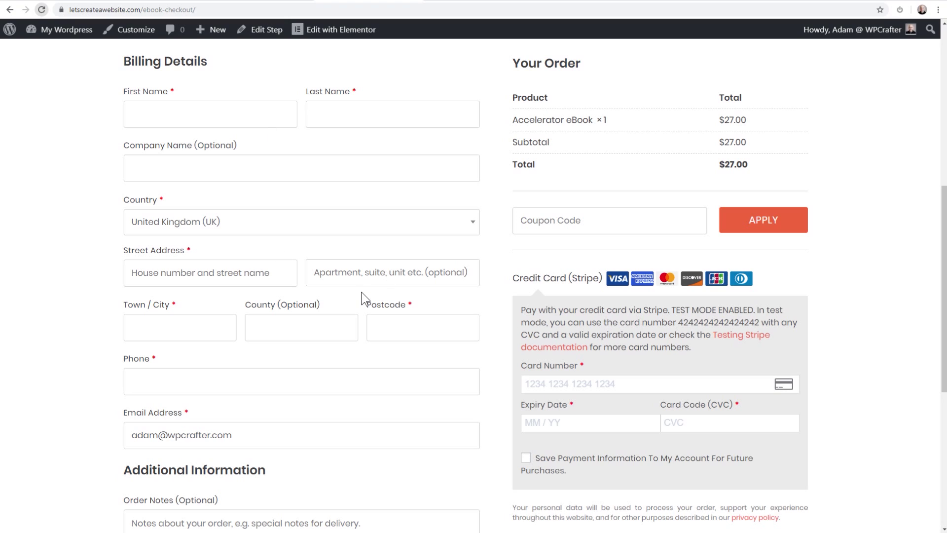
# Step: Examine the Stripe test-mode payment instructions on the eBook checkout page
pyautogui.scroll(-3, 607, 321)
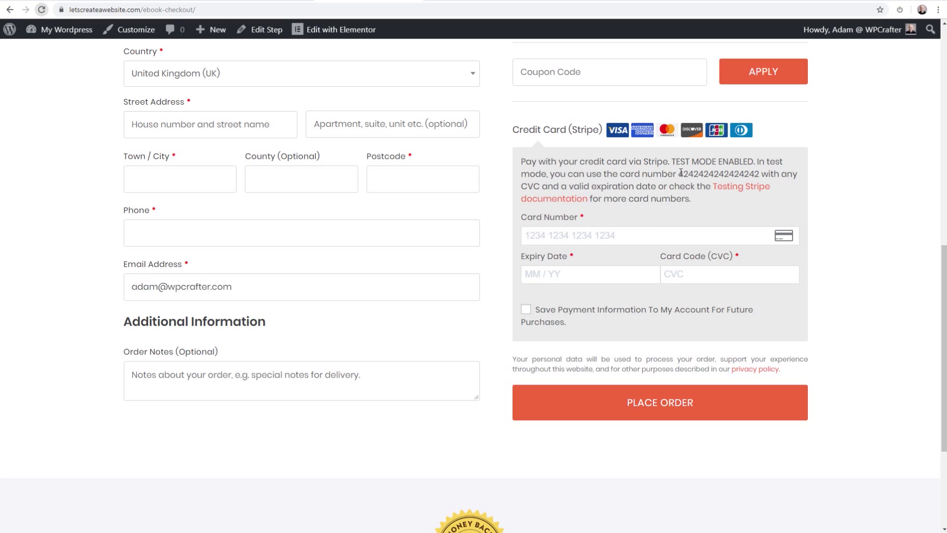
pyautogui.moveTo(681, 173); pyautogui.dragTo(762, 174)
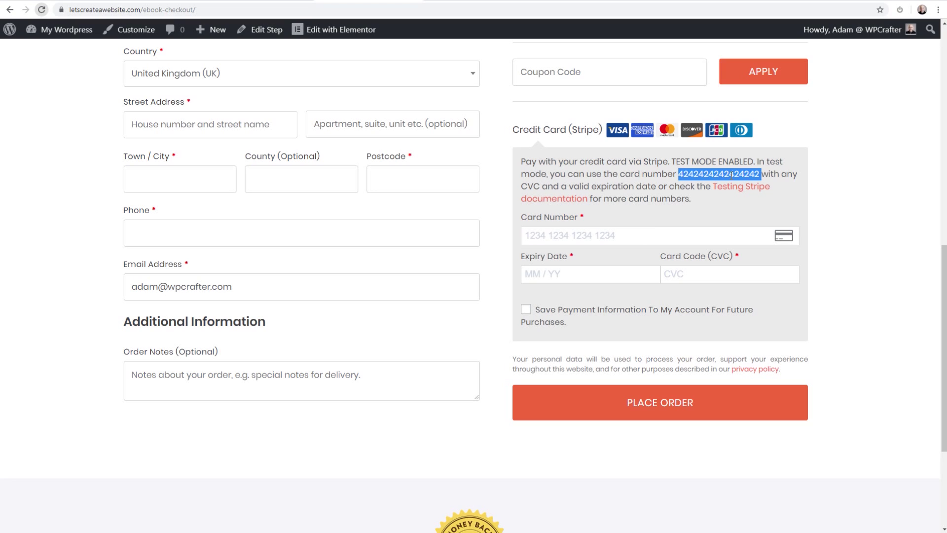
pyautogui.scroll(11, 594, 250)
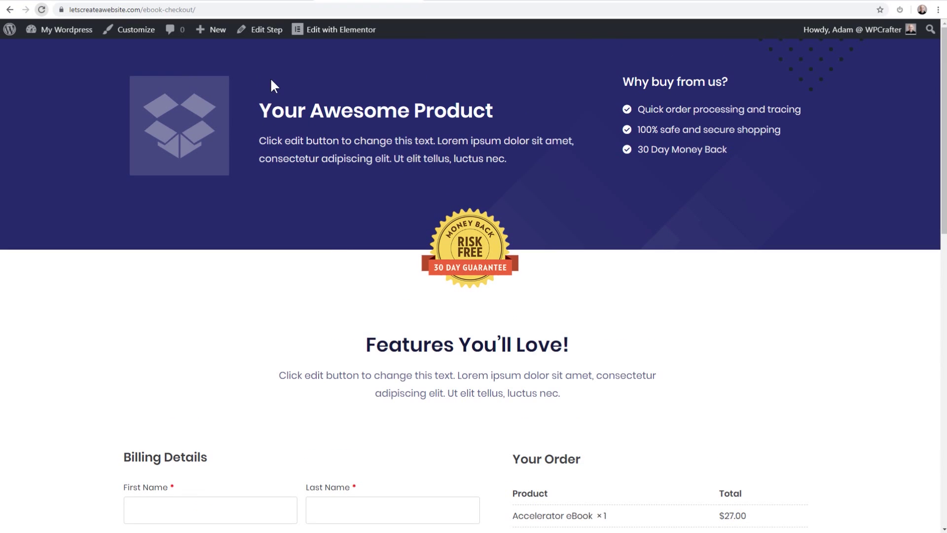
# Step: Check the flow's step list, return to the live checkout page and look over its header, billing and payment sections
pyautogui.click(266, 33)
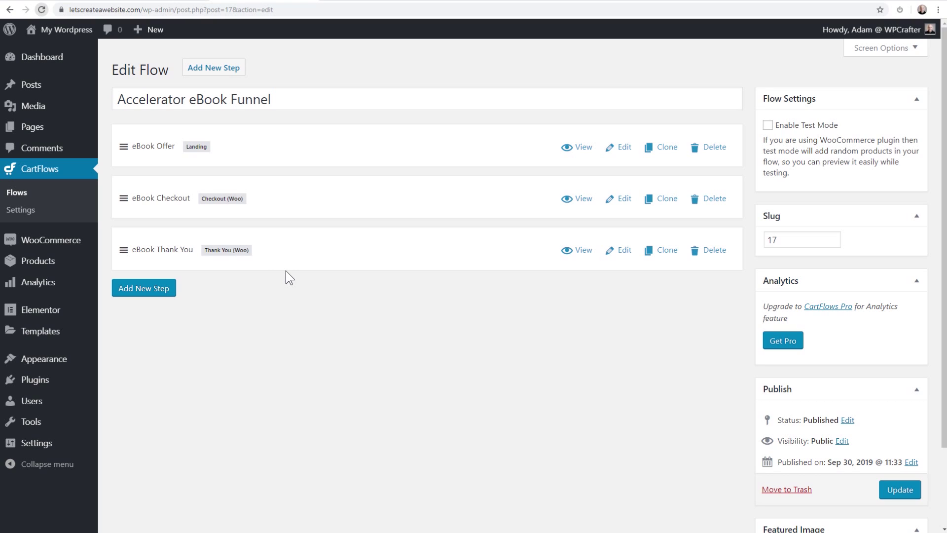
pyautogui.click(368, 3)
pyautogui.scroll(-3, 357, 196)
pyautogui.scroll(-3, 359, 199)
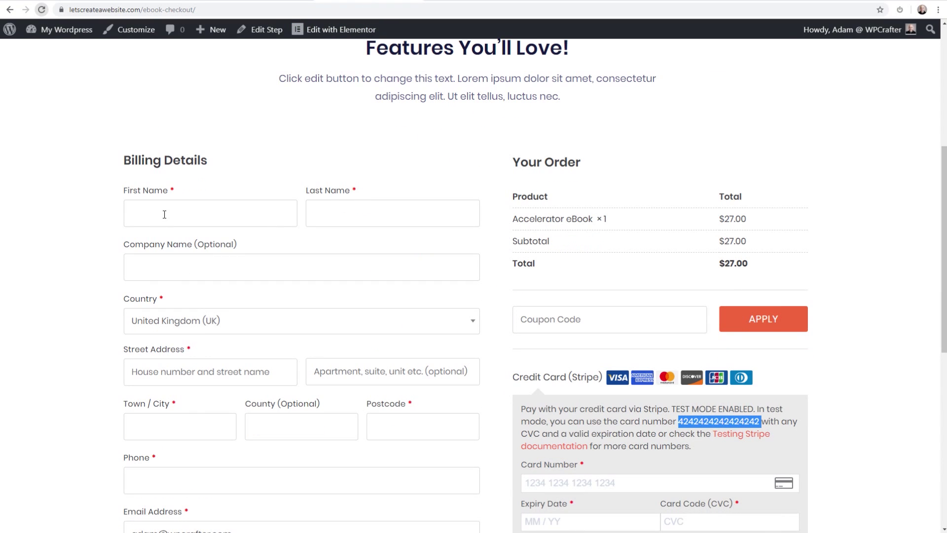
pyautogui.scroll(6, 247, 216)
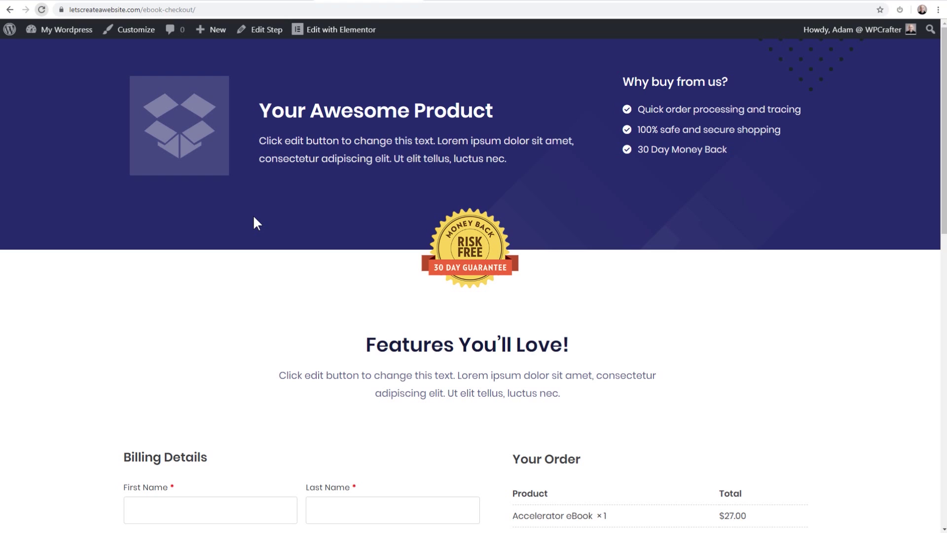
pyautogui.scroll(-9, 242, 242)
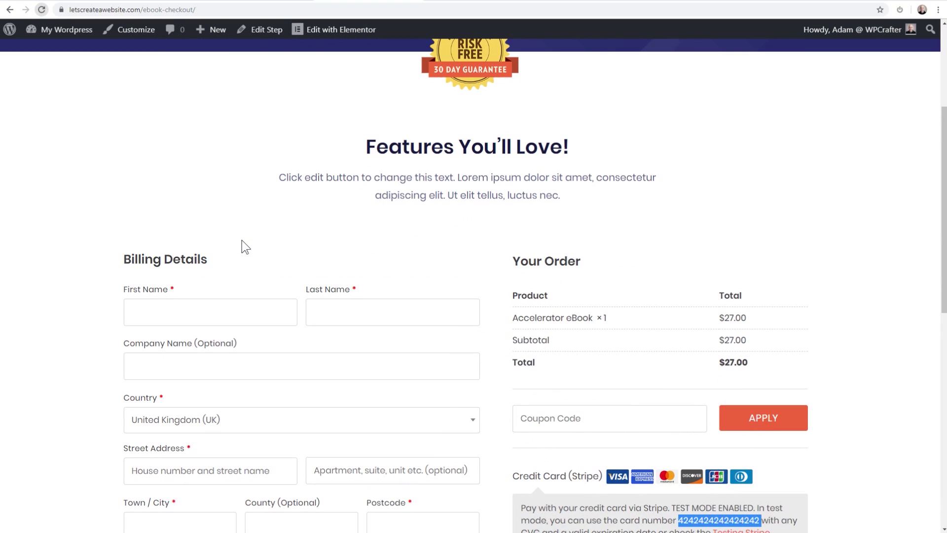
pyautogui.scroll(-3, 241, 241)
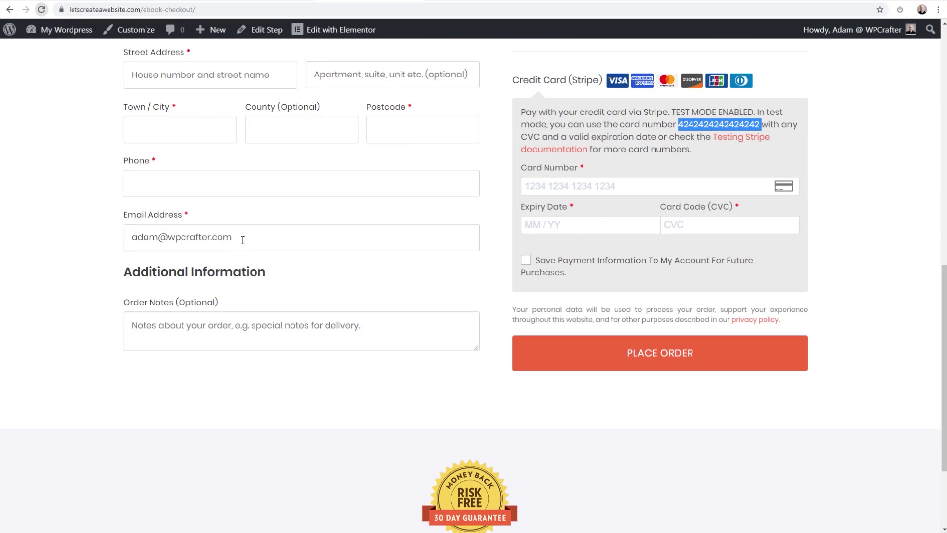
pyautogui.scroll(12, 242, 240)
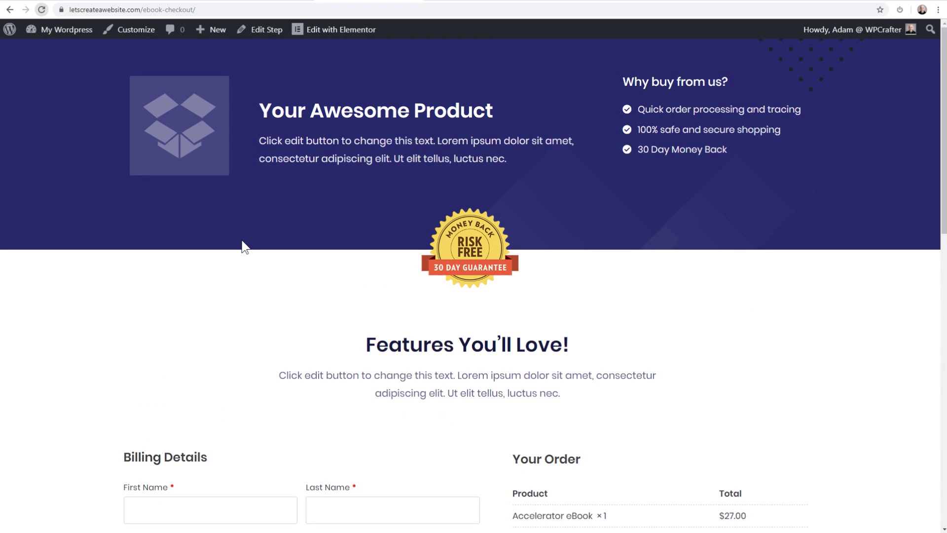
# Step: Return to the WordPress dashboard and open WooCommerce's Cart Abandonment report
pyautogui.click(264, 29)
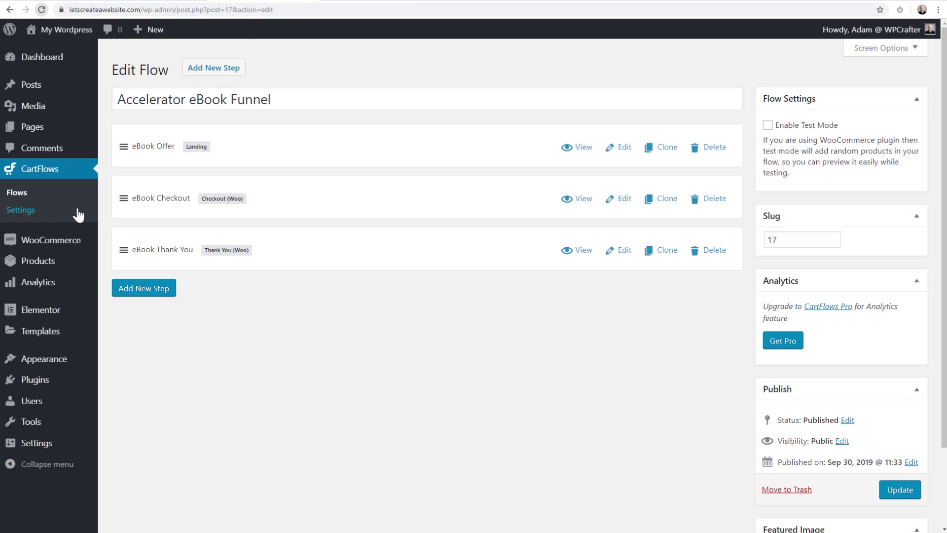
pyautogui.moveTo(60, 243)
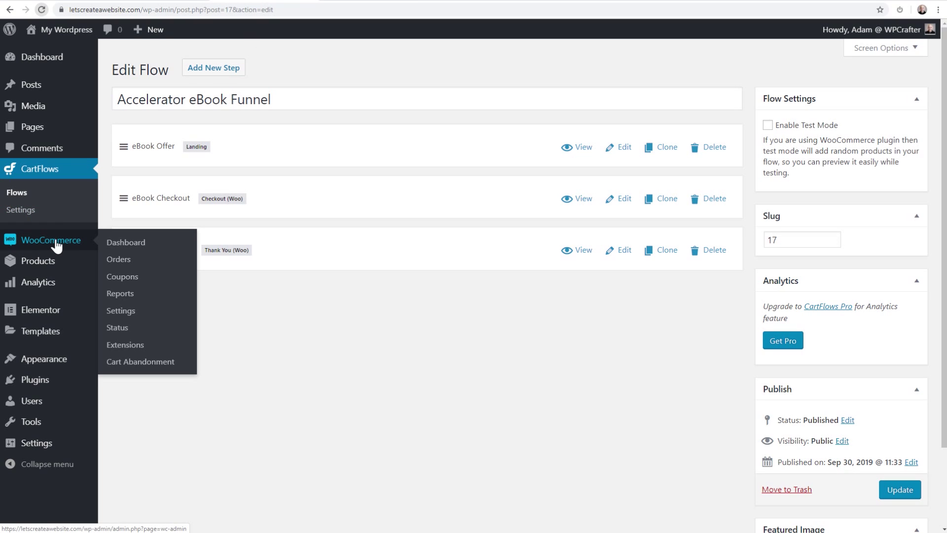
pyautogui.click(140, 364)
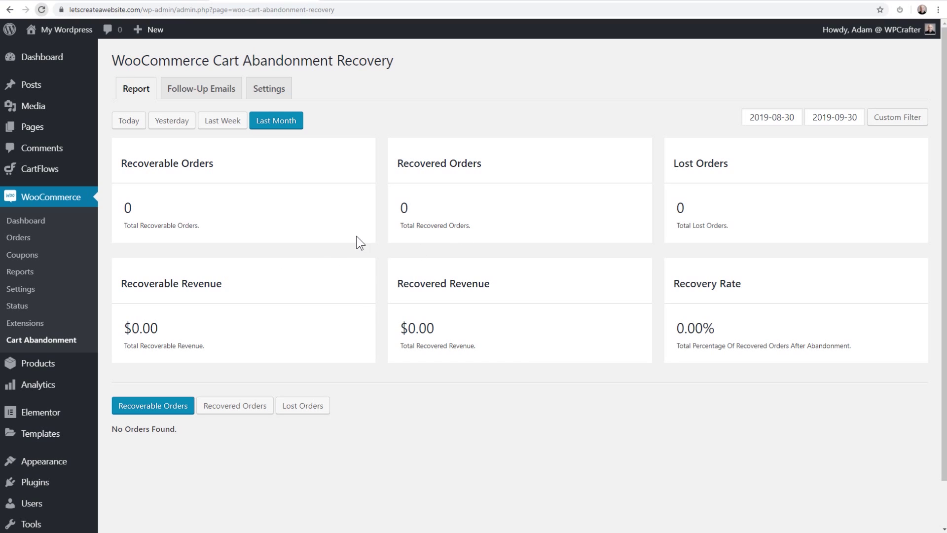
# Step: Show the cart abandonment follow-up emails and review each template's trigger time and activation status
pyautogui.click(202, 91)
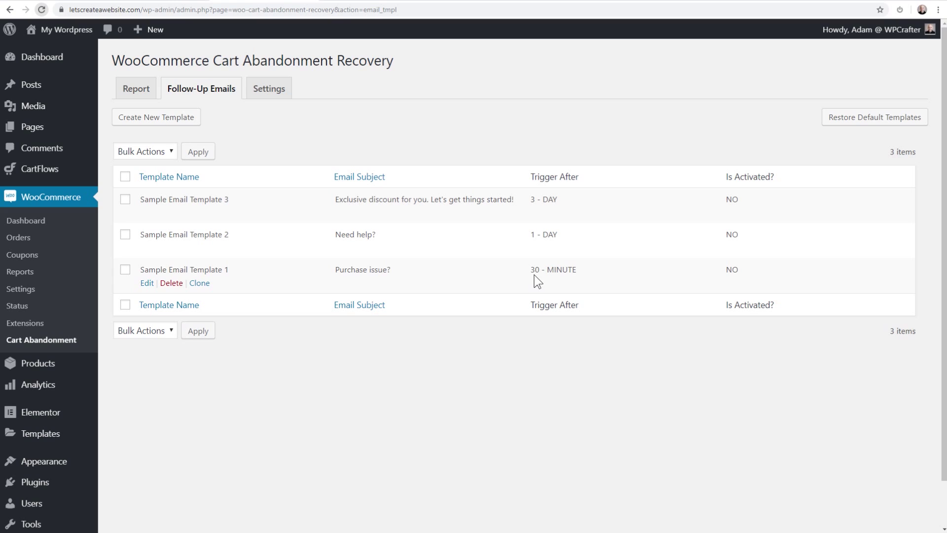
pyautogui.moveTo(531, 270); pyautogui.dragTo(576, 269)
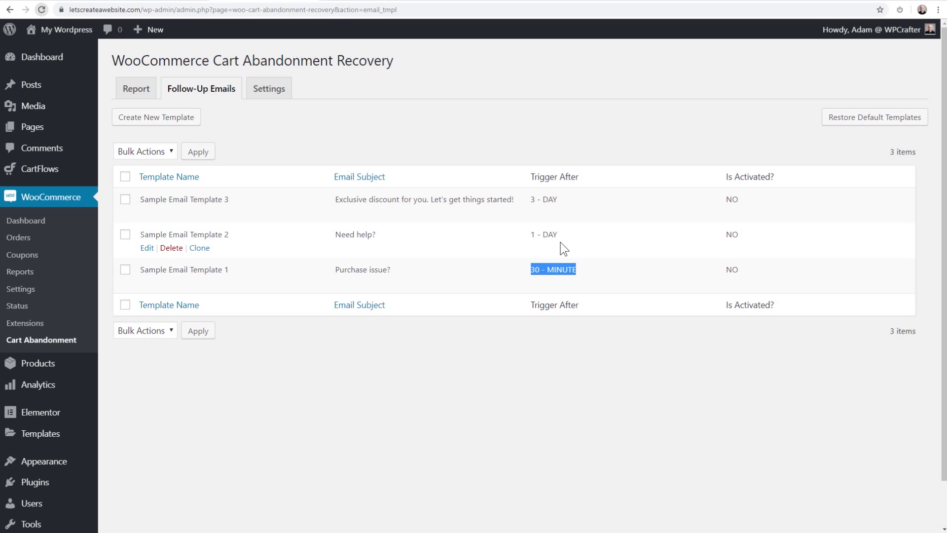
pyautogui.moveTo(562, 235); pyautogui.dragTo(530, 235)
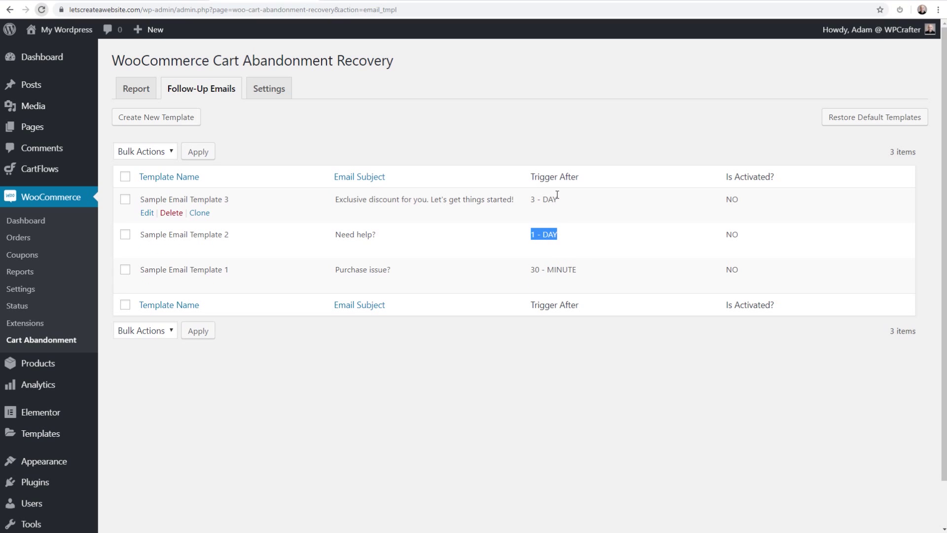
pyautogui.moveTo(557, 200); pyautogui.dragTo(541, 196)
pyautogui.moveTo(741, 200); pyautogui.dragTo(729, 202)
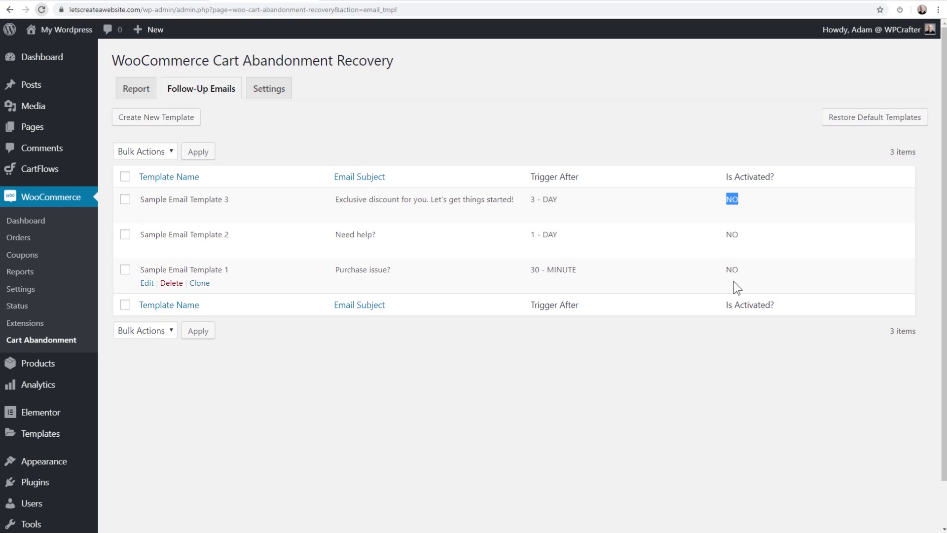
# Step: Open Sample Email Template 1 for editing and check its template name
pyautogui.click(147, 282)
pyautogui.moveTo(351, 192); pyautogui.dragTo(226, 203)
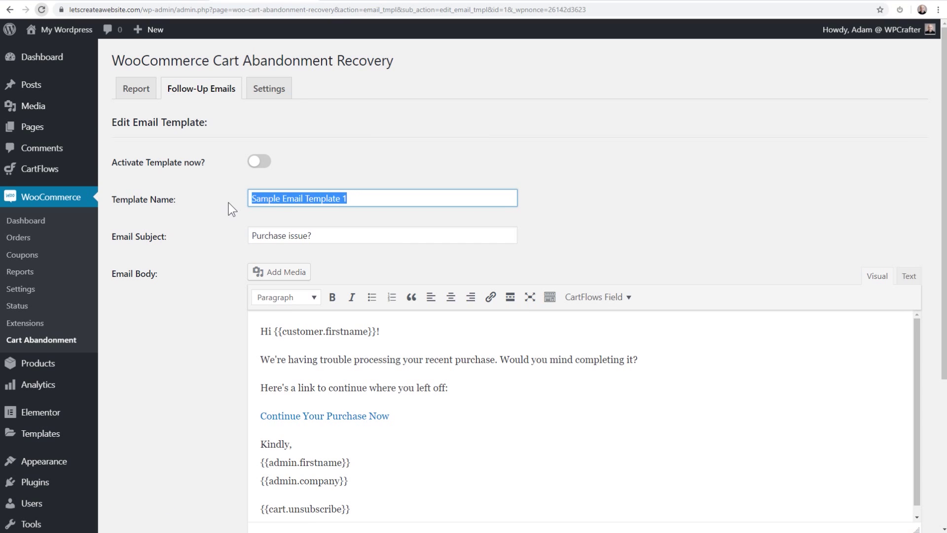
pyautogui.click(228, 202)
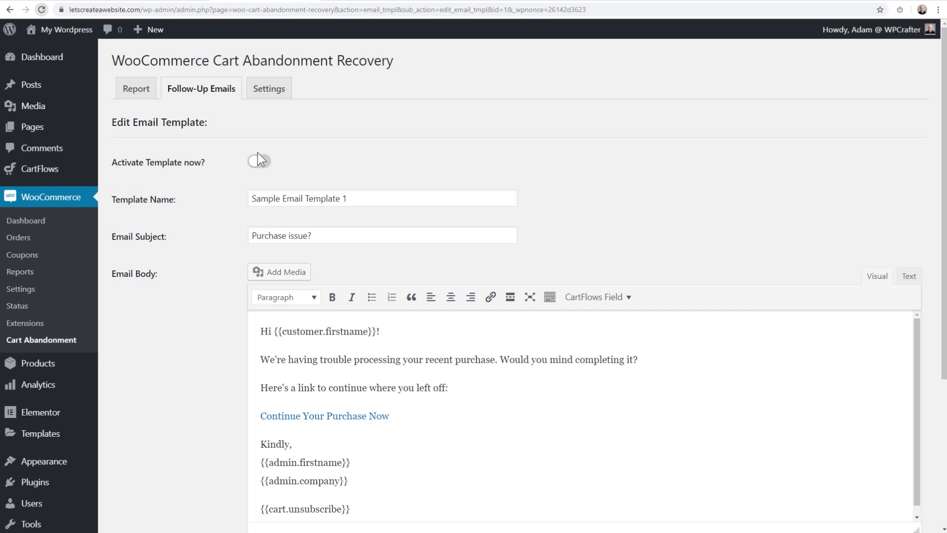
# Step: Review the email template's subject and body, and check which CartFlows fields can be inserted
pyautogui.scroll(-2, 206, 191)
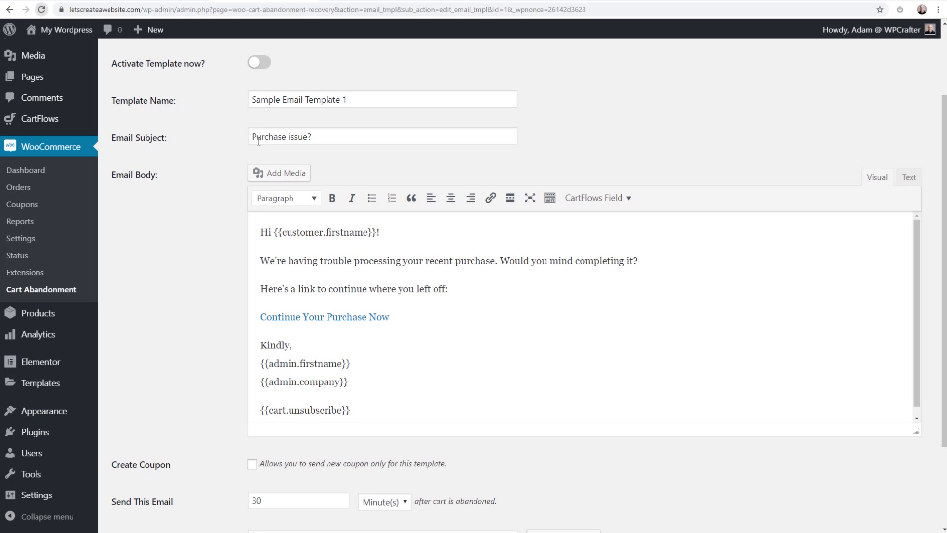
pyautogui.click(321, 138)
pyautogui.moveTo(320, 138); pyautogui.dragTo(216, 135)
pyautogui.scroll(-1, 214, 146)
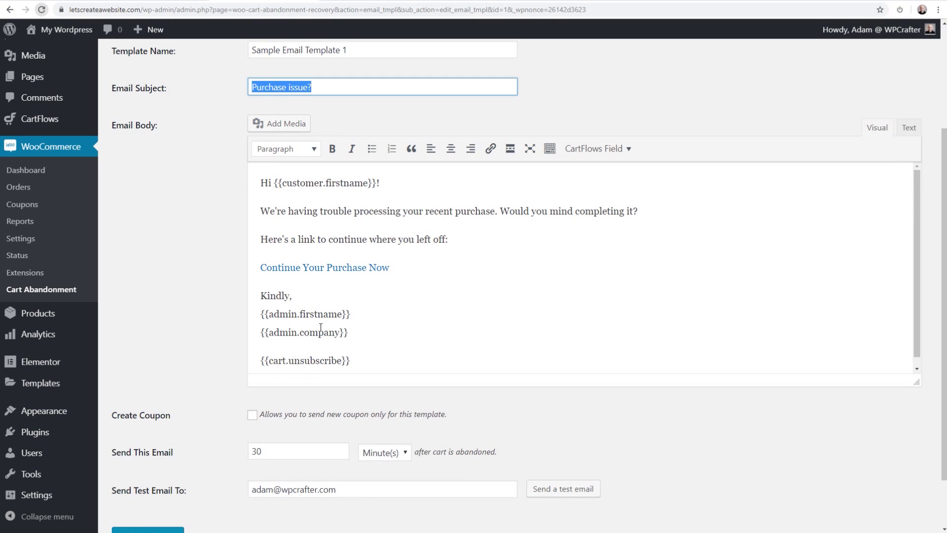
pyautogui.click(629, 149)
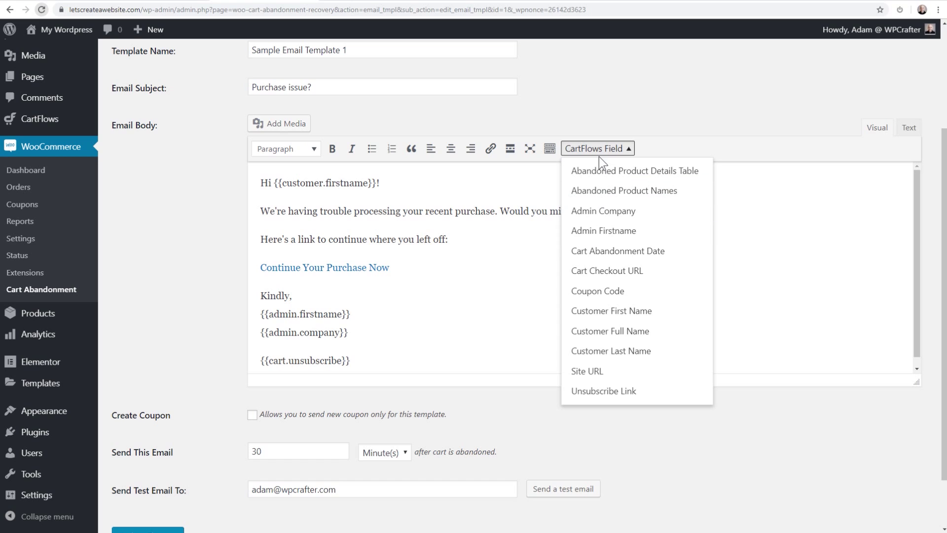
pyautogui.click(187, 250)
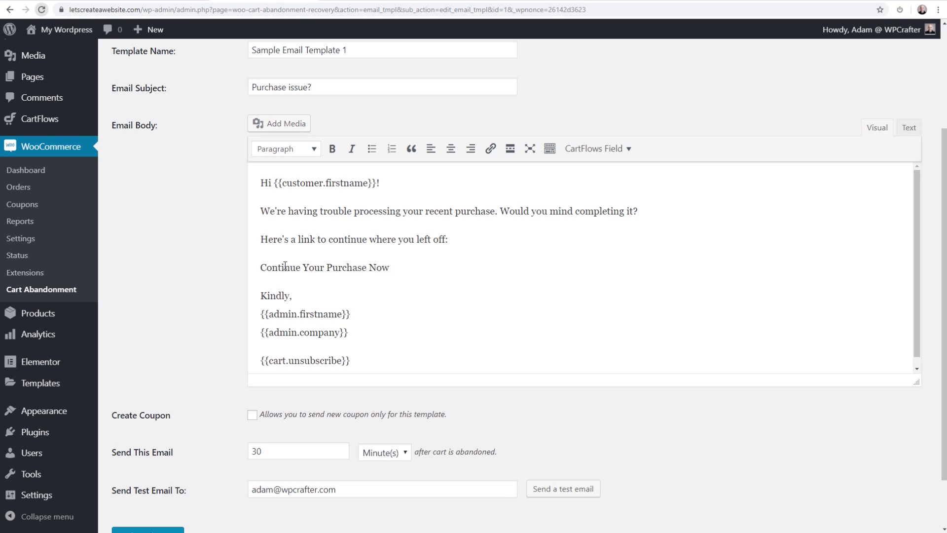
# Step: Enable coupon creation for the email template and look through the available discount types
pyautogui.scroll(-2, 213, 259)
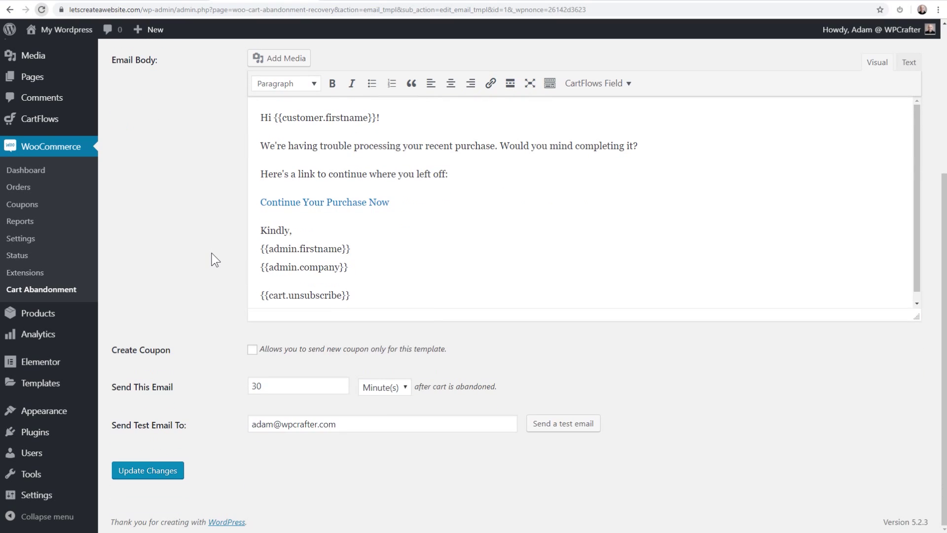
pyautogui.click(251, 351)
pyautogui.scroll(-3, 251, 354)
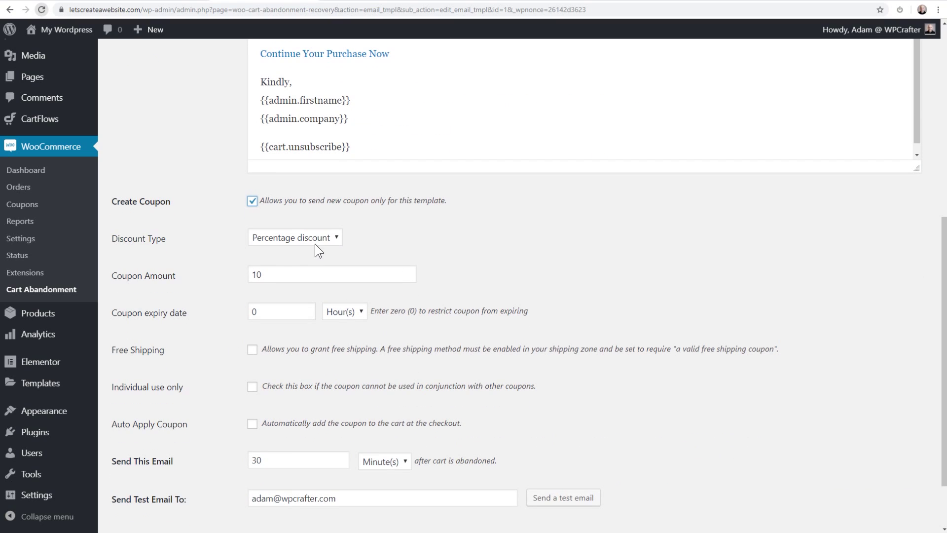
pyautogui.click(338, 232)
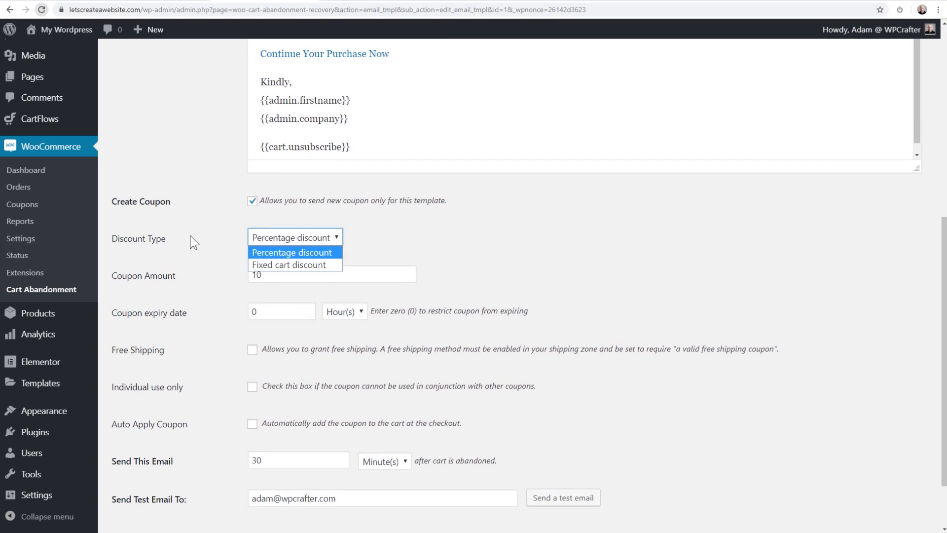
pyautogui.click(203, 268)
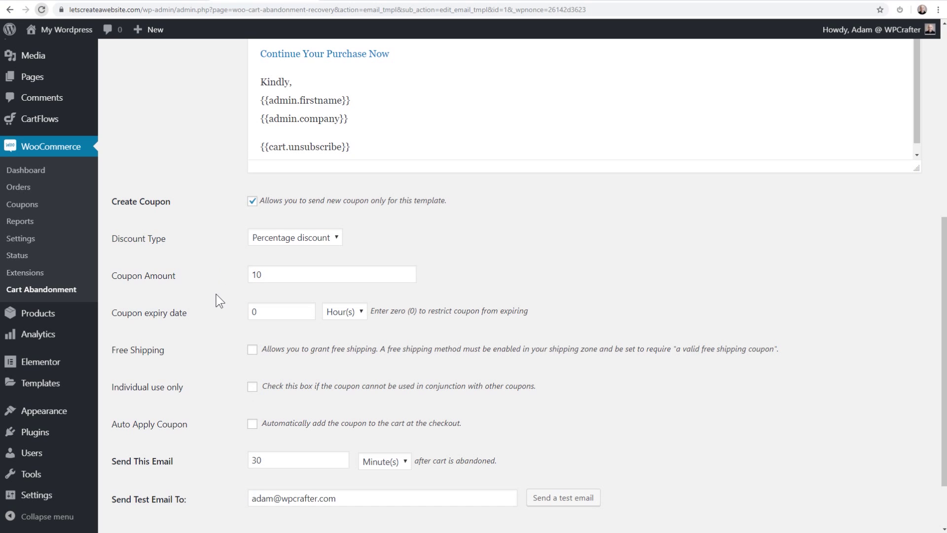
# Step: Check the time units available for the delay before the abandonment email is sent
pyautogui.scroll(-2, 210, 312)
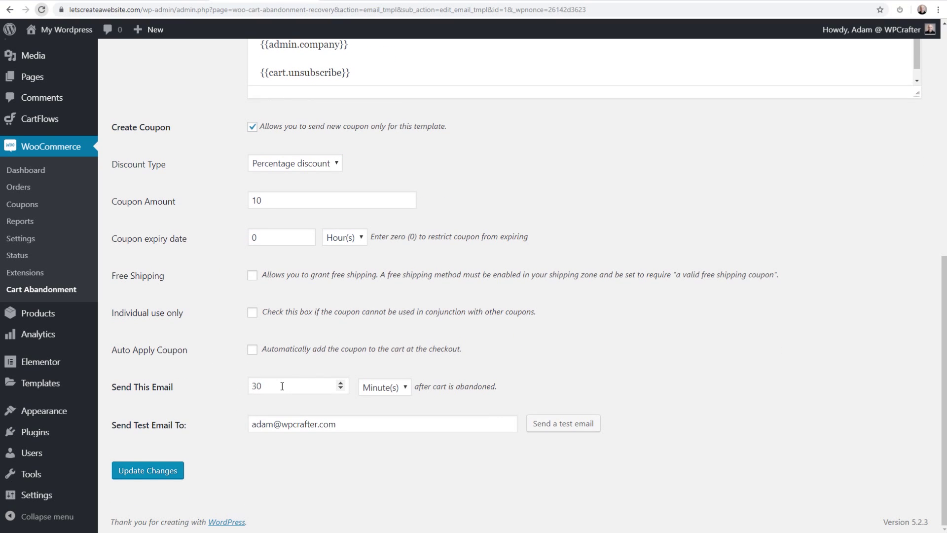
pyautogui.click(388, 387)
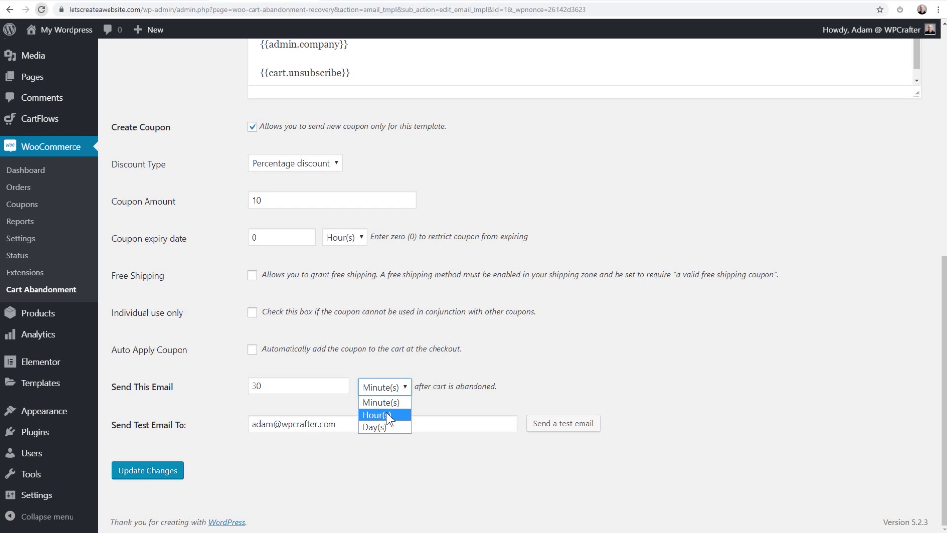
pyautogui.click(226, 381)
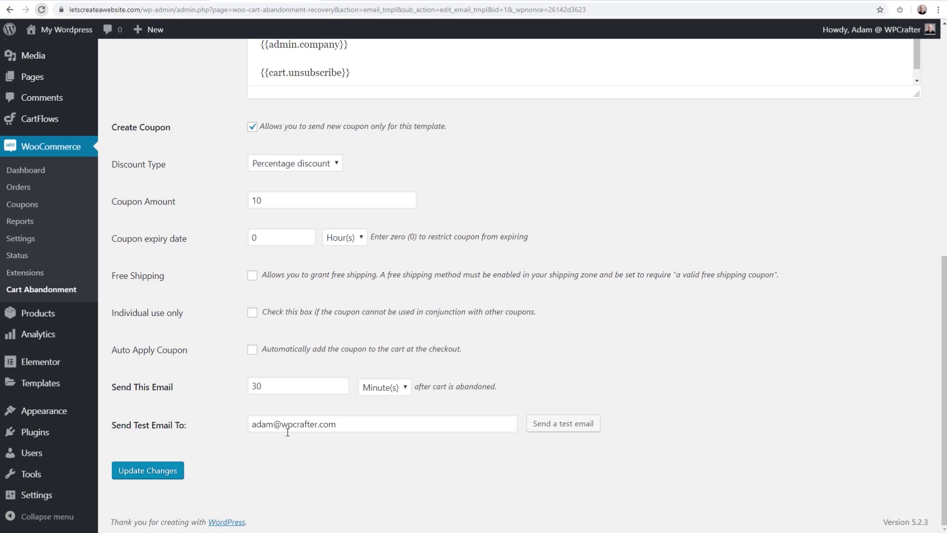
# Step: Activate Sample Email Template 1
pyautogui.scroll(5, 287, 430)
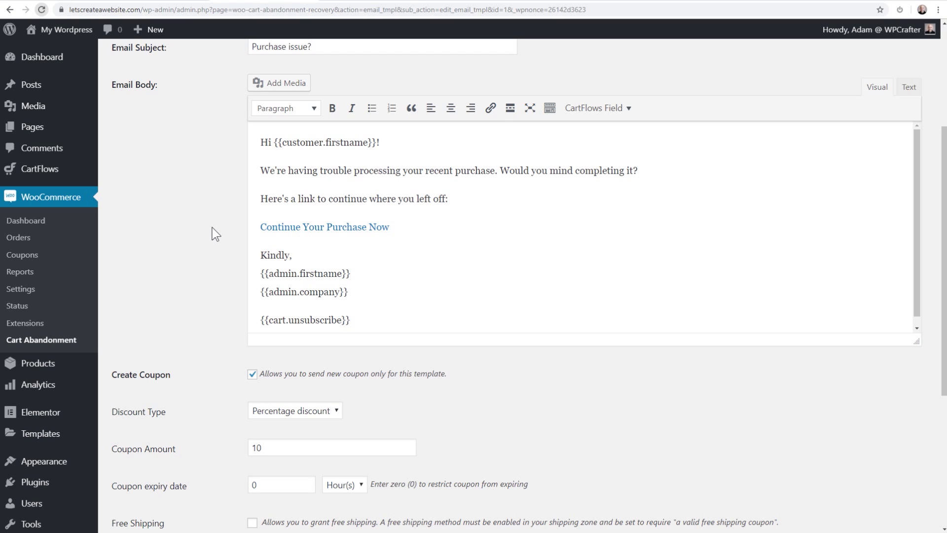
pyautogui.scroll(4, 211, 228)
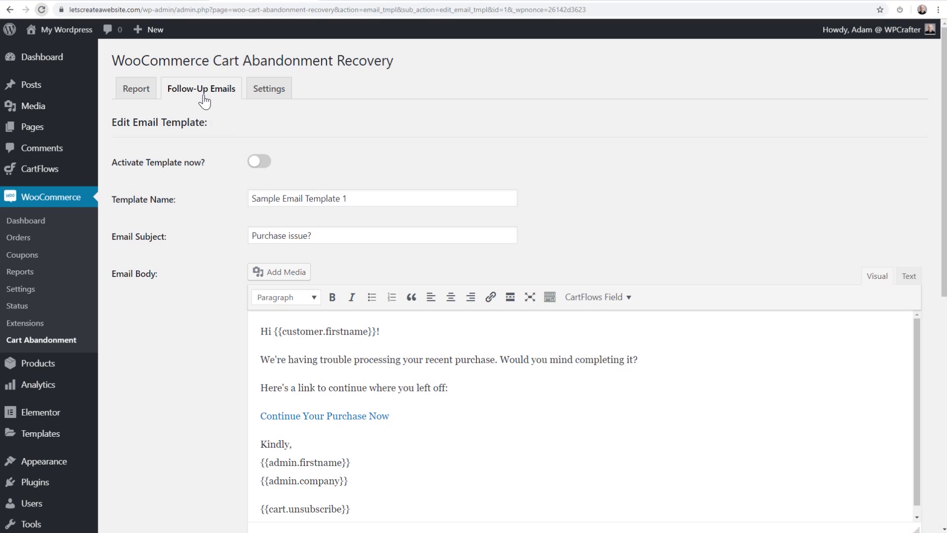
pyautogui.click(252, 160)
# Step: Turn off coupon creation, save the email template and return to the follow-up emails list
pyautogui.scroll(-8, 213, 177)
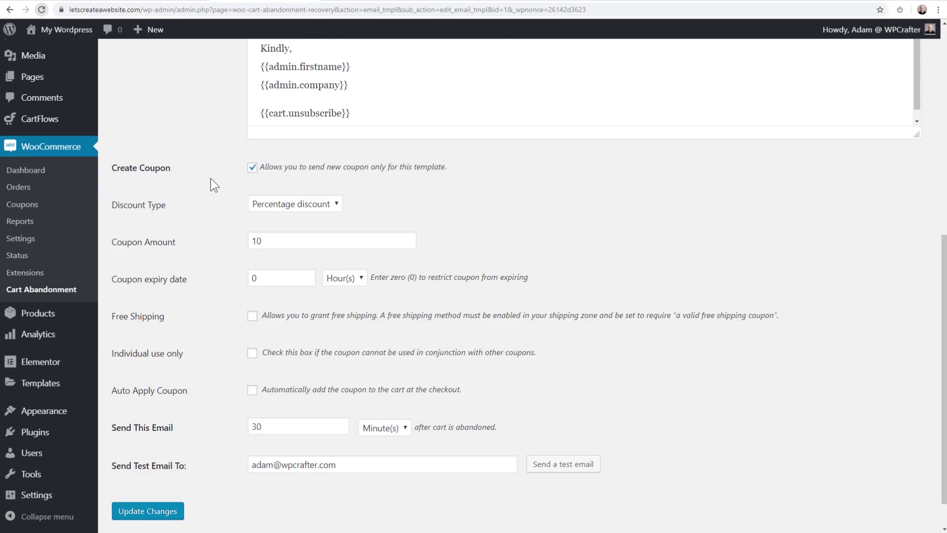
pyautogui.scroll(-1, 211, 178)
pyautogui.click(252, 127)
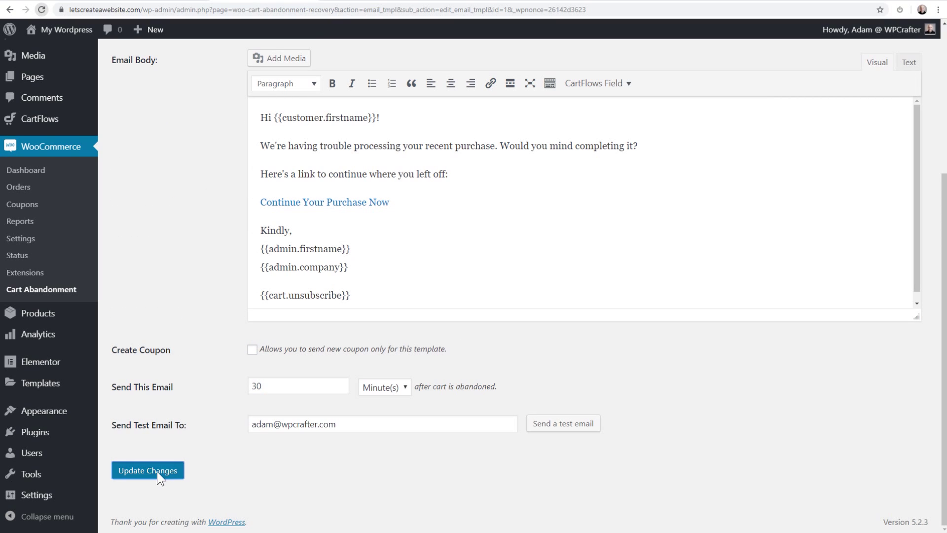
pyautogui.click(157, 471)
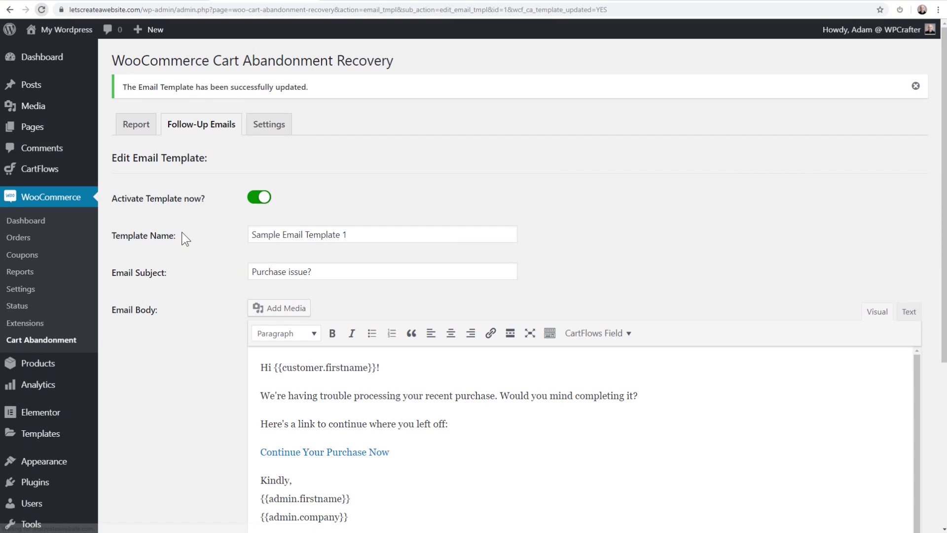
pyautogui.click(183, 129)
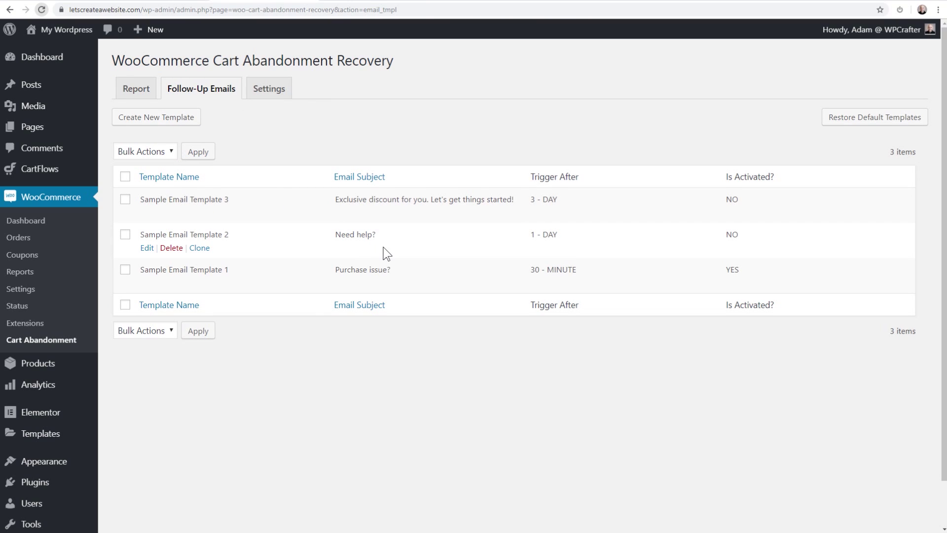
# Step: Check which follow-up emails are activated, read through Sample Email Template 3 and return to the template list
pyautogui.moveTo(169, 287)
pyautogui.moveTo(752, 273); pyautogui.dragTo(698, 271)
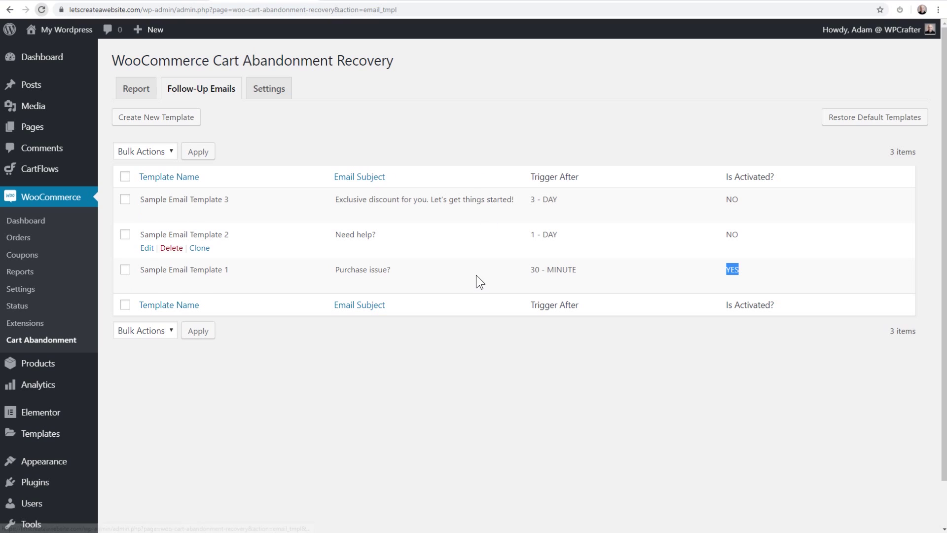
pyautogui.moveTo(221, 207)
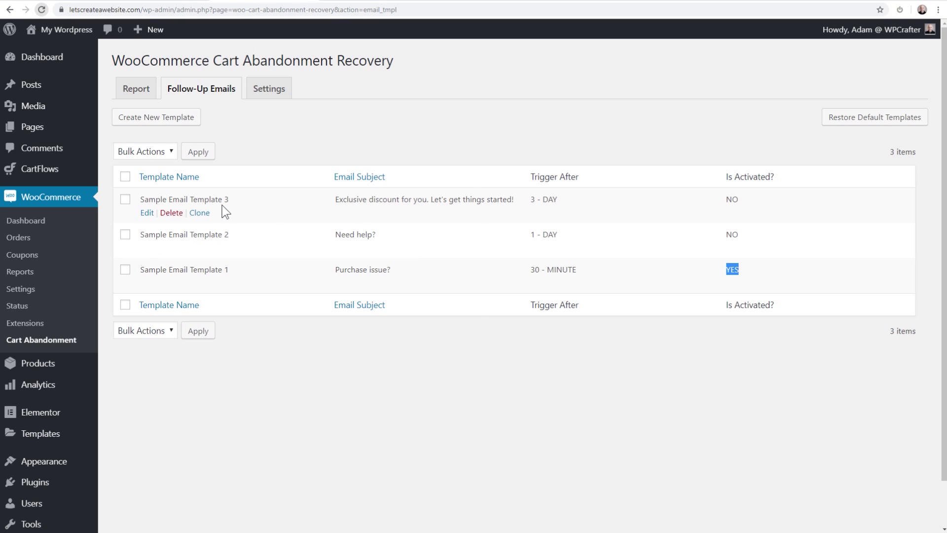
pyautogui.click(149, 213)
pyautogui.scroll(-3, 222, 217)
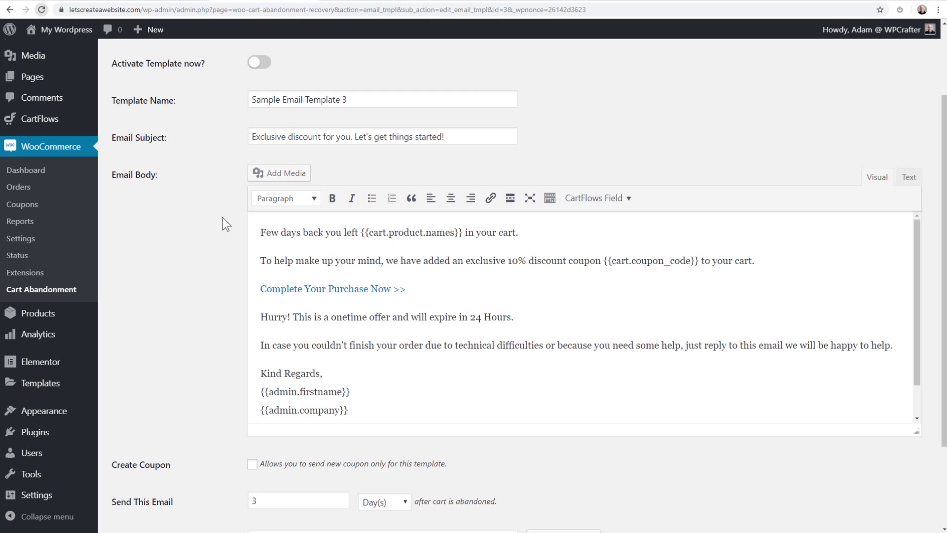
pyautogui.scroll(-1, 223, 217)
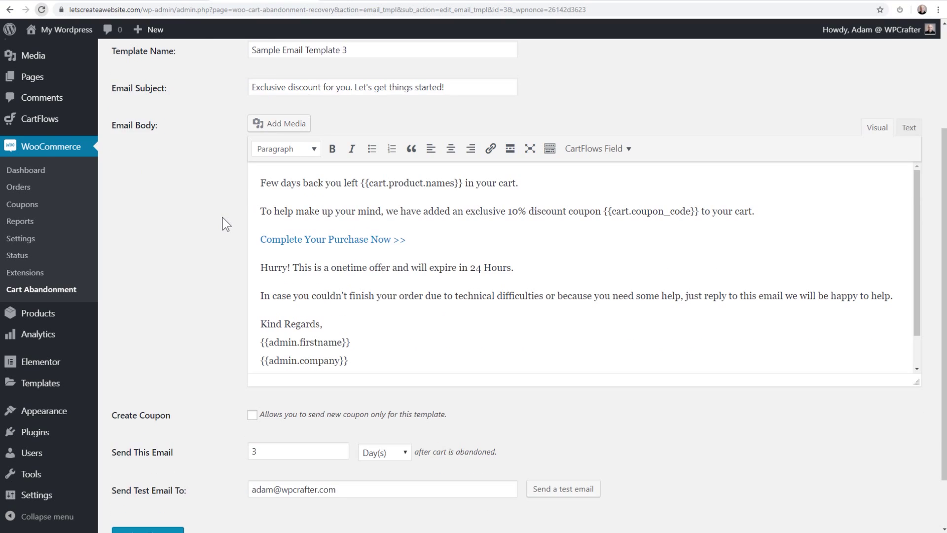
pyautogui.scroll(-1, 223, 217)
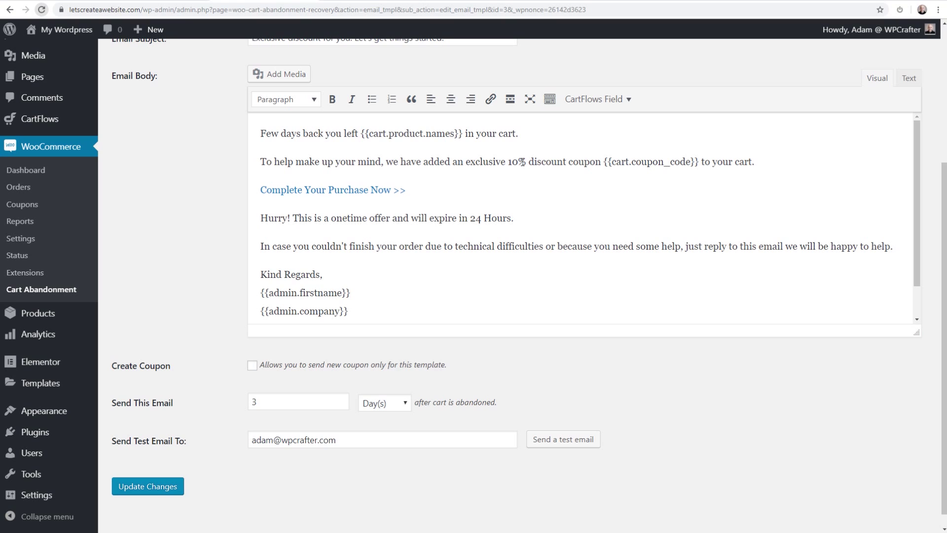
pyautogui.scroll(4, 203, 183)
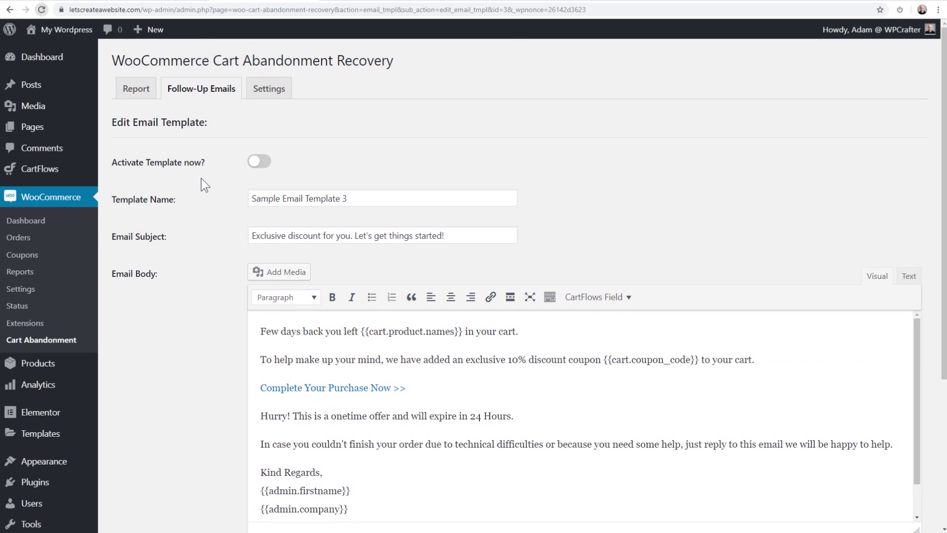
pyautogui.click(210, 90)
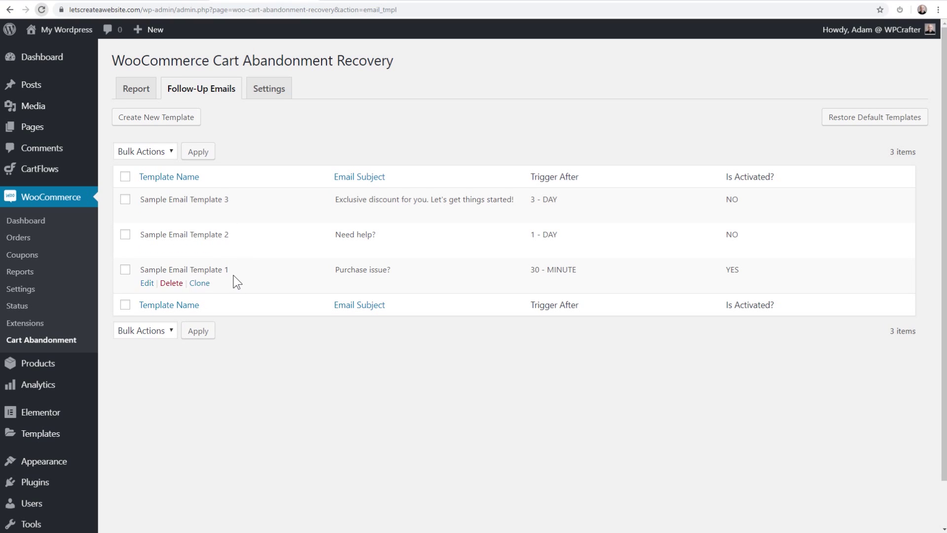
# Step: Open the cart abandonment settings and try the option that disables tracking for administrators
pyautogui.click(276, 96)
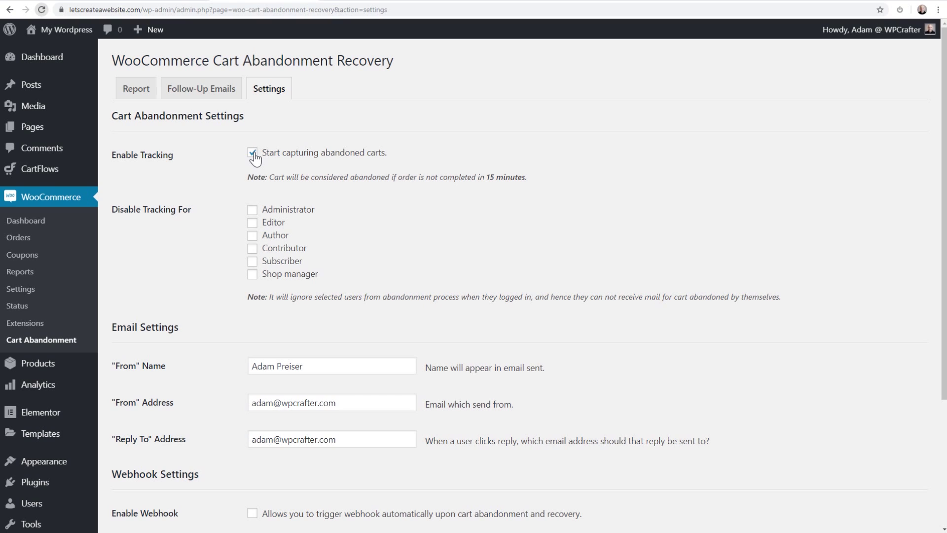
pyautogui.scroll(-2, 219, 201)
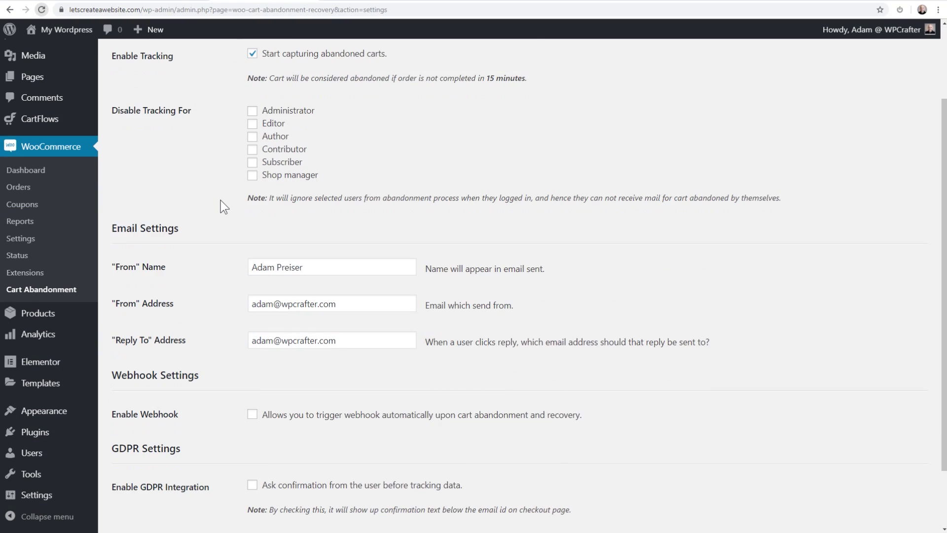
pyautogui.click(252, 111)
pyautogui.click(252, 112)
pyautogui.scroll(-2, 211, 172)
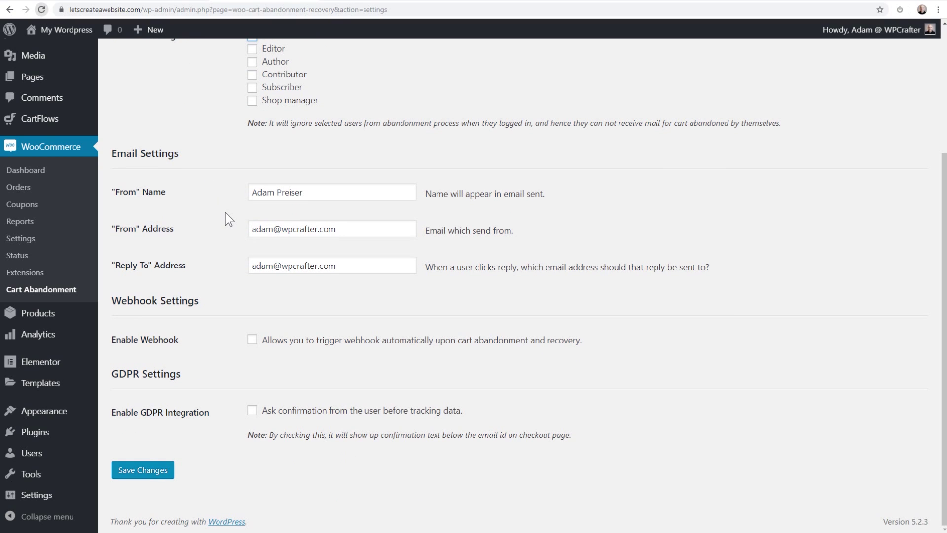
# Step: Enable the webhook temporarily to look at its URL and coupon code options
pyautogui.click(252, 340)
pyautogui.scroll(-2, 220, 327)
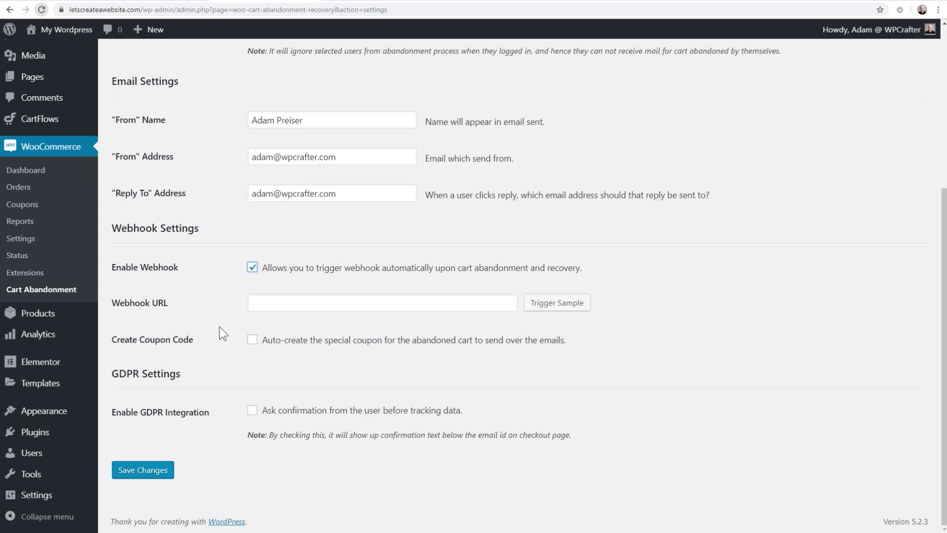
pyautogui.click(279, 305)
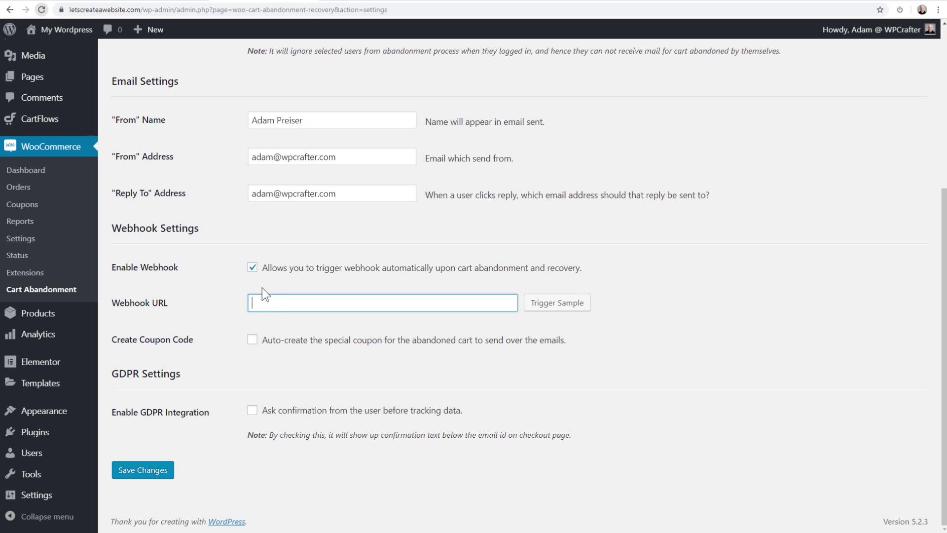
pyautogui.click(252, 267)
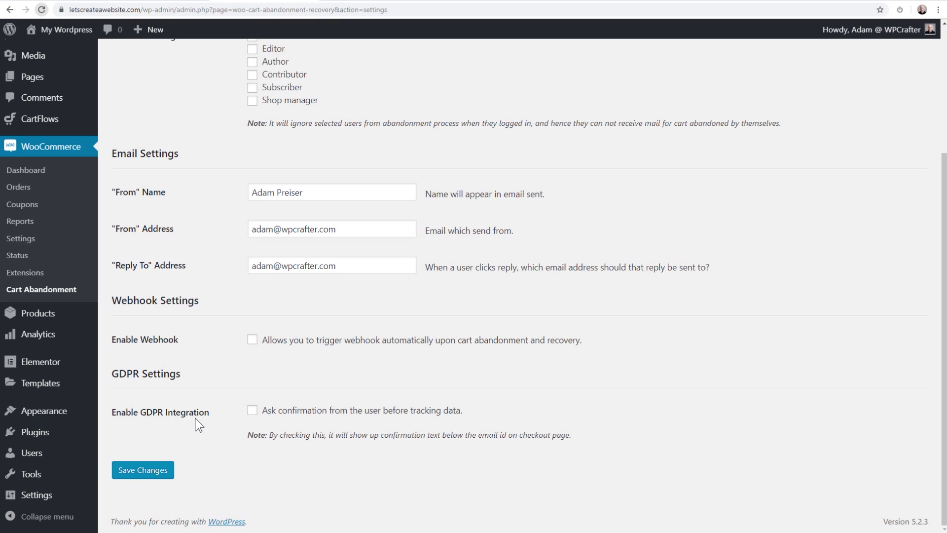
# Step: Enable GDPR integration with its default message and save the cart abandonment settings
pyautogui.click(252, 410)
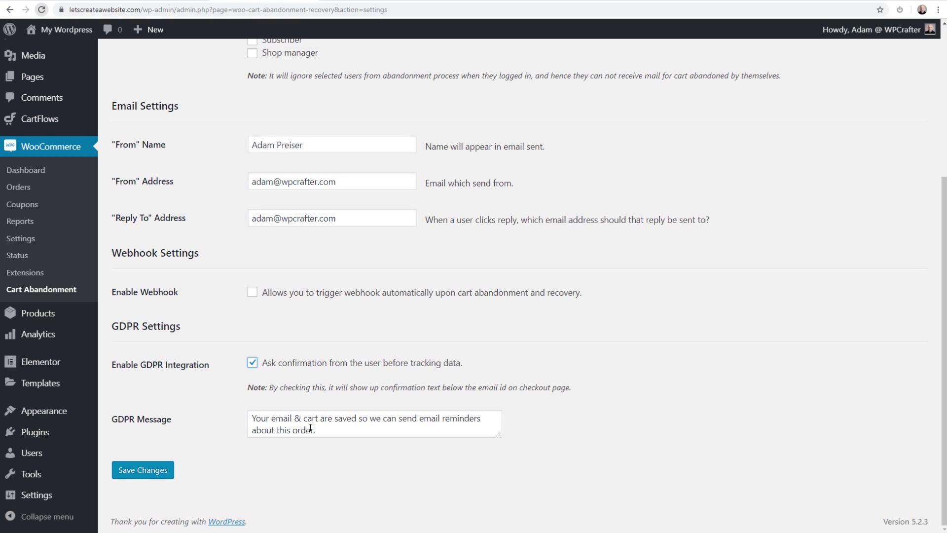
pyautogui.click(147, 471)
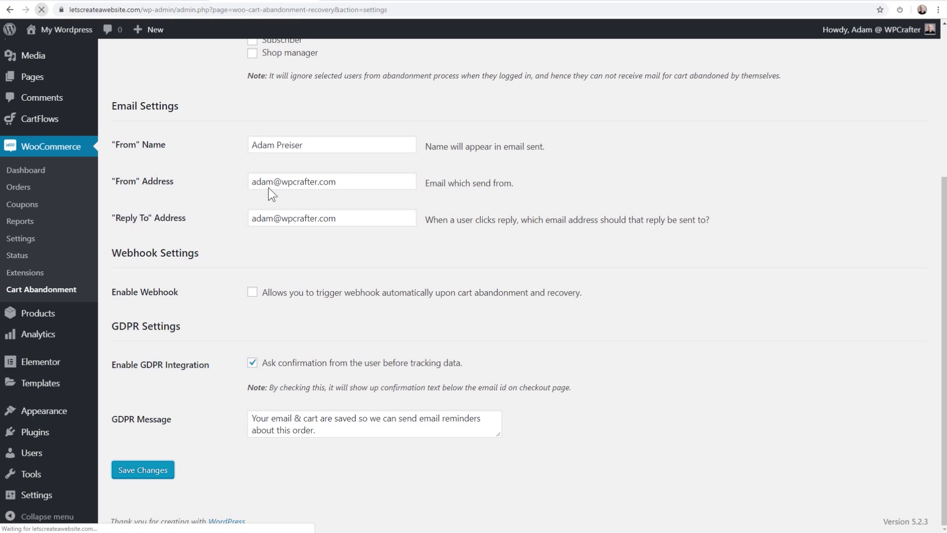
# Step: Reload the eBook checkout page and check the GDPR notice beneath the email address field
pyautogui.click(365, 1)
pyautogui.click(358, 10)
pyautogui.press('Return')
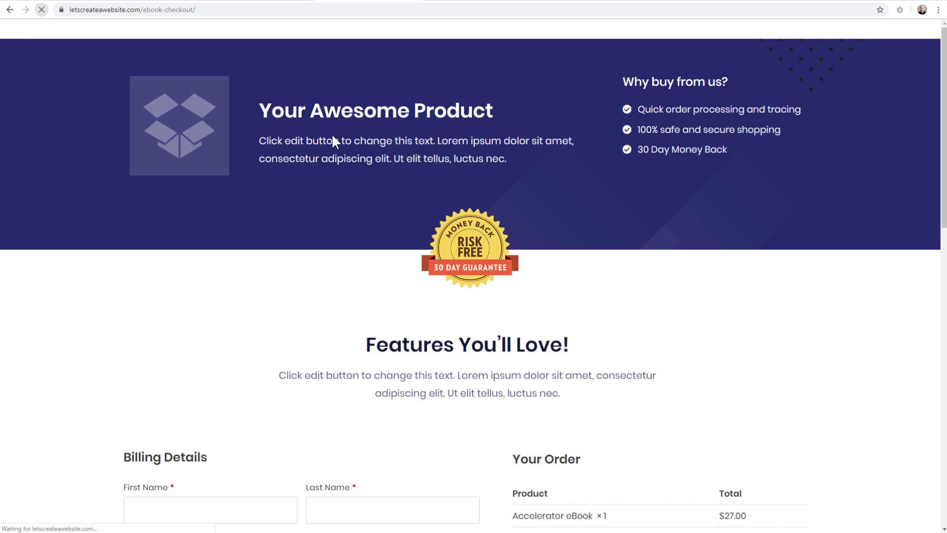
pyautogui.scroll(-10, 310, 188)
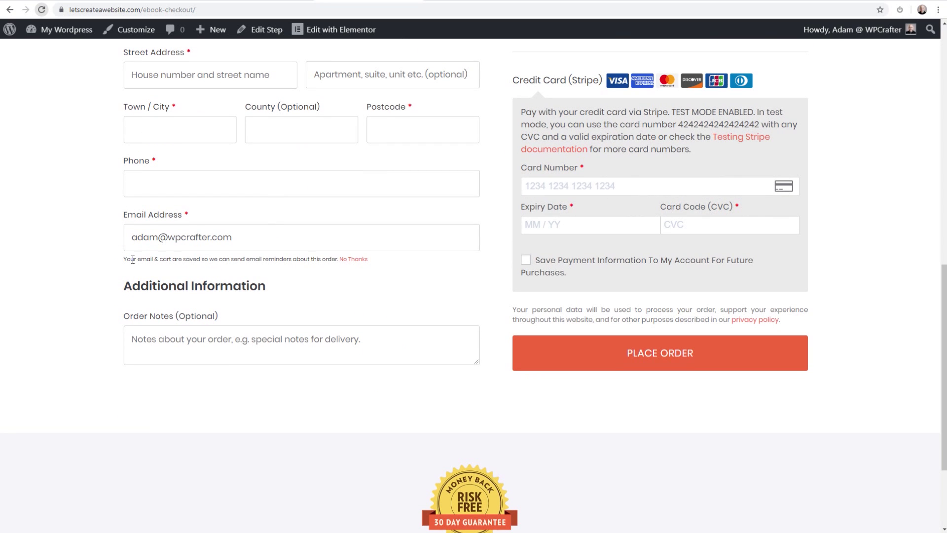
pyautogui.moveTo(123, 259); pyautogui.dragTo(339, 260)
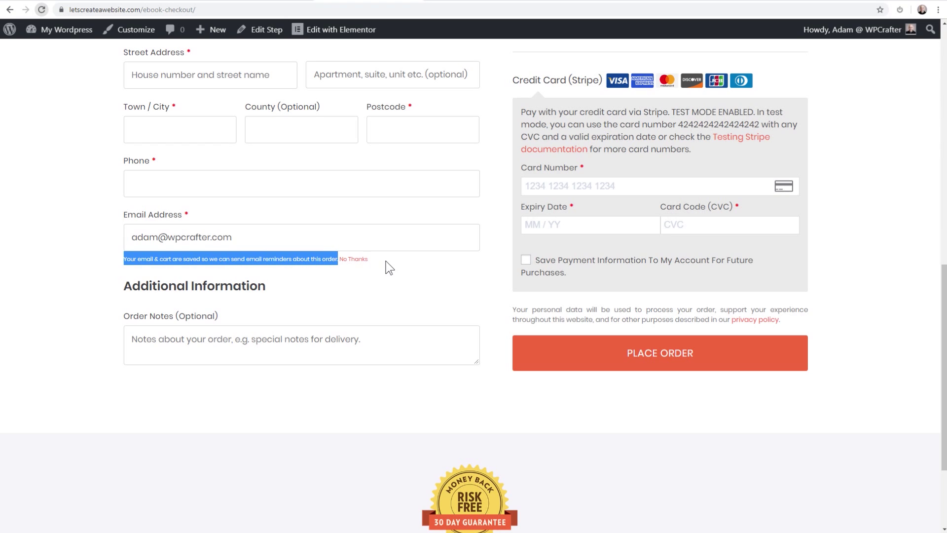
# Step: Look at the Create Your Own option for a new CartFlows flow and close the flows library
pyautogui.click(236, 1)
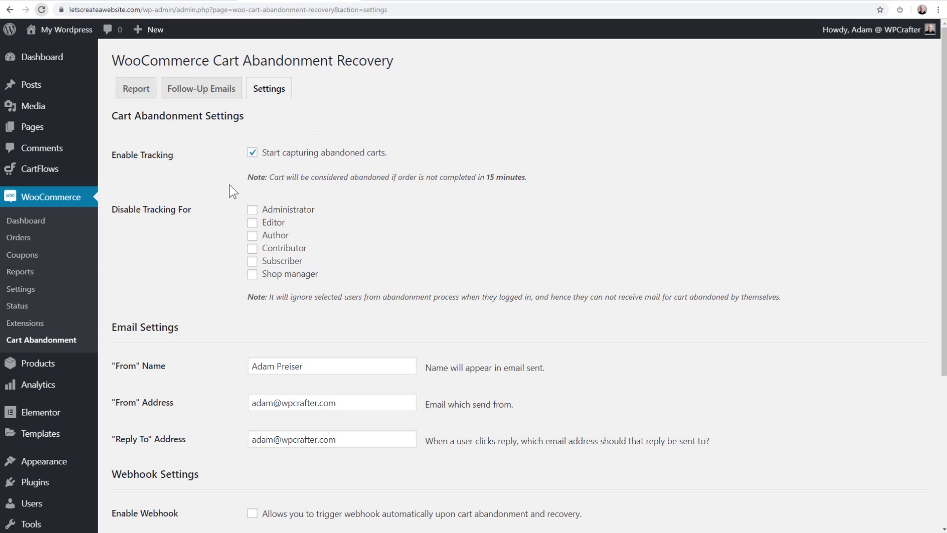
pyautogui.click(69, 170)
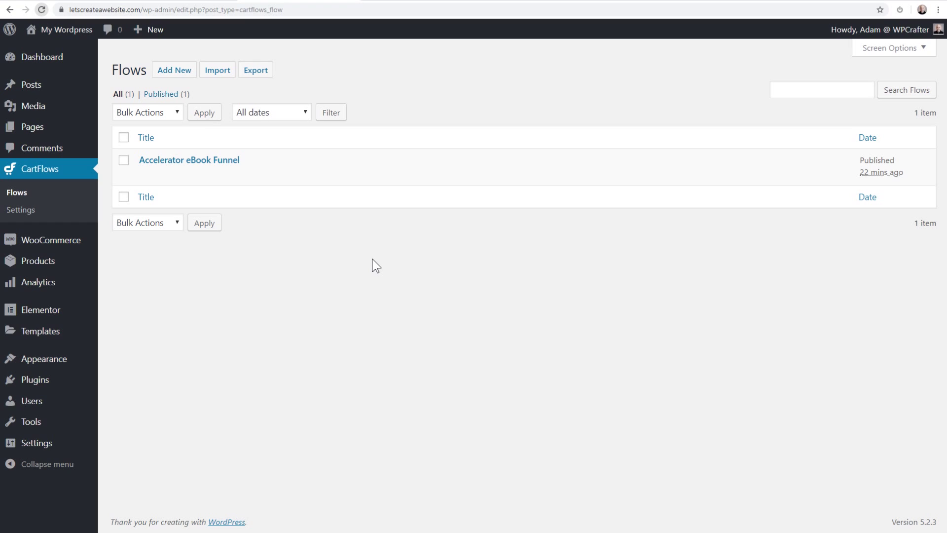
pyautogui.click(175, 74)
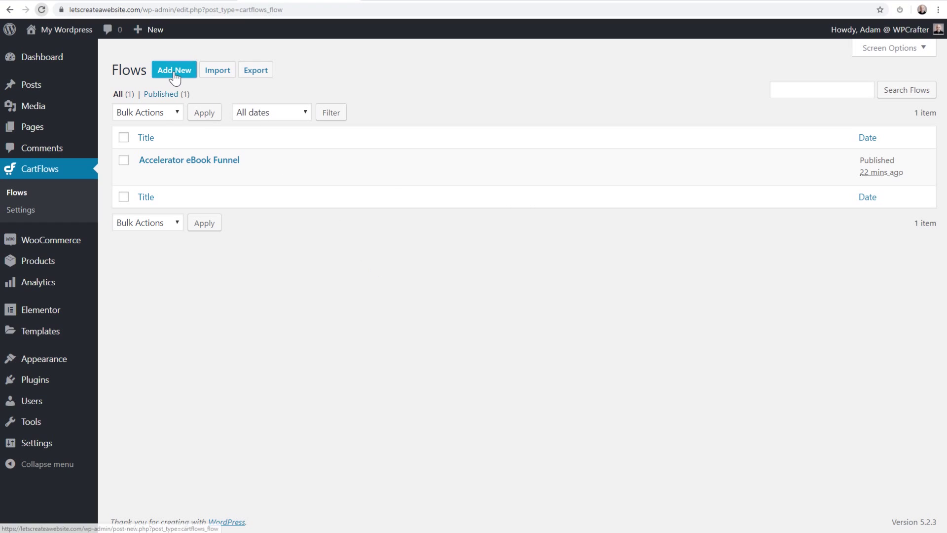
pyautogui.click(543, 131)
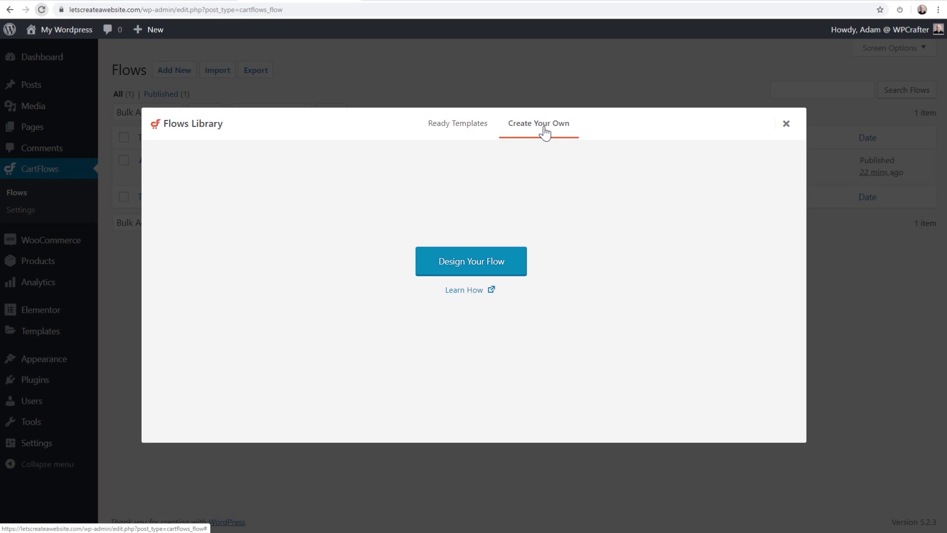
pyautogui.click(786, 125)
# Step: Open the Accelerator eBook Funnel and look through the landing and upsell templates available for a new step
pyautogui.click(162, 160)
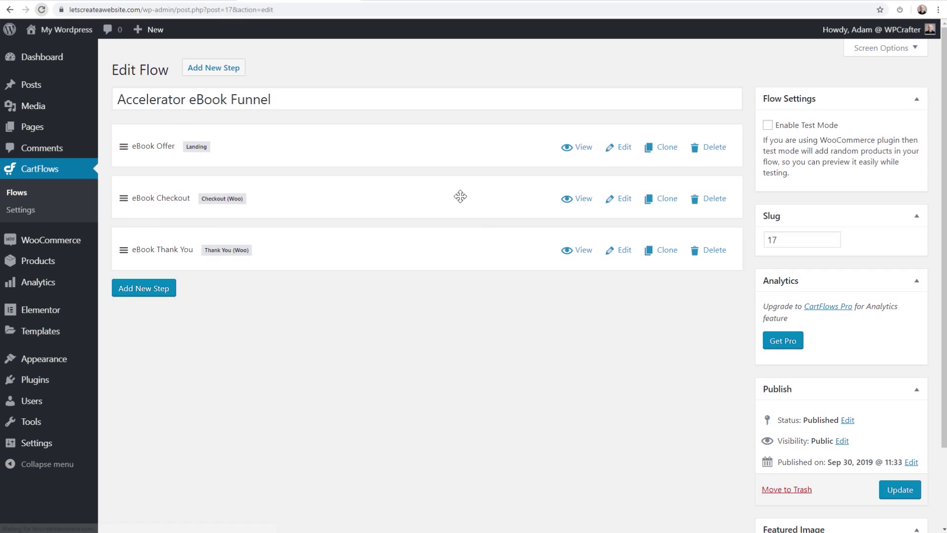
pyautogui.click(207, 67)
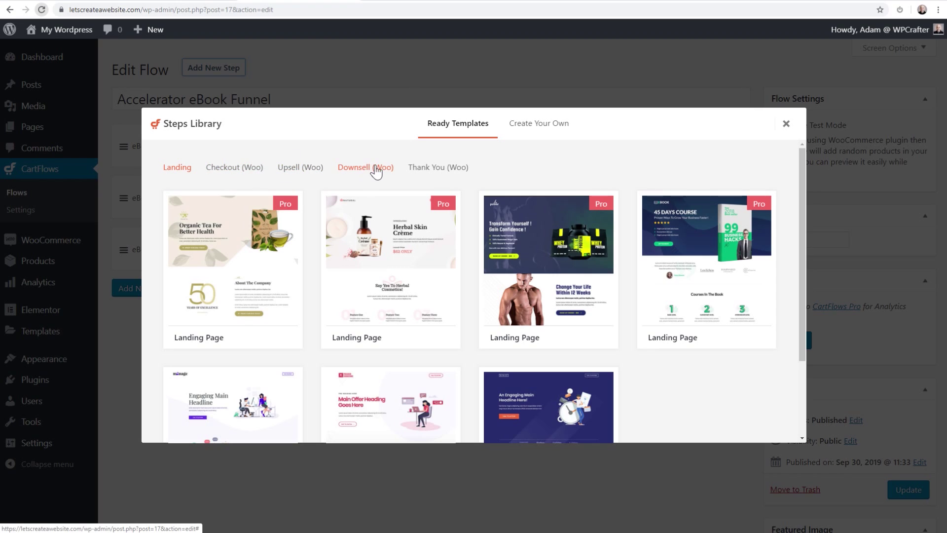
pyautogui.click(287, 170)
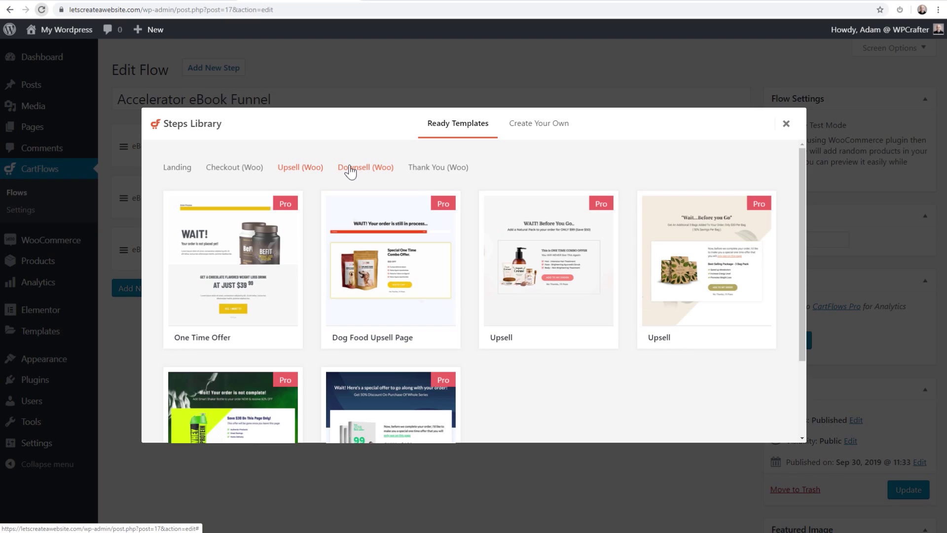
# Step: Switch to the cartflows.com site and review its target audiences, importable templates and conversion-tested checkout
pyautogui.click(553, 1)
pyautogui.scroll(-1, 539, 172)
pyautogui.scroll(-10, 540, 173)
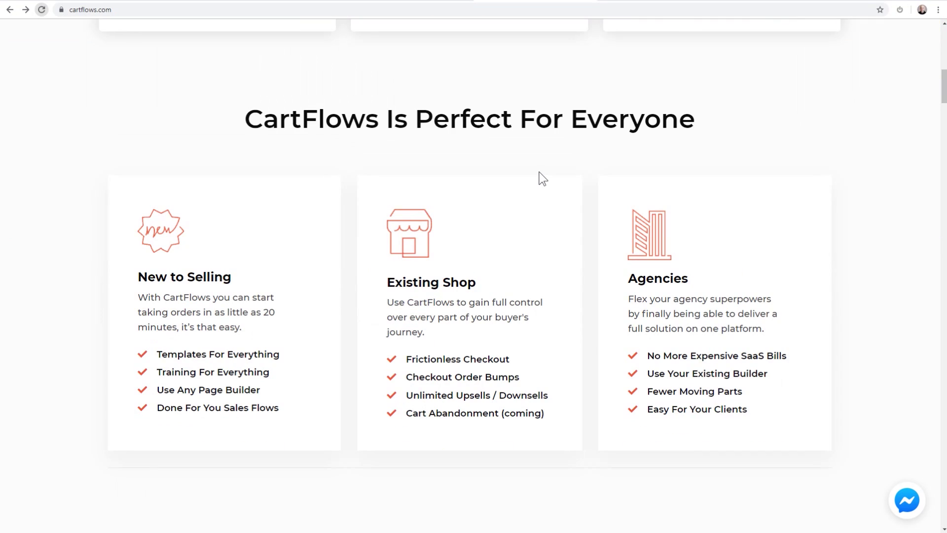
pyautogui.scroll(-4, 539, 173)
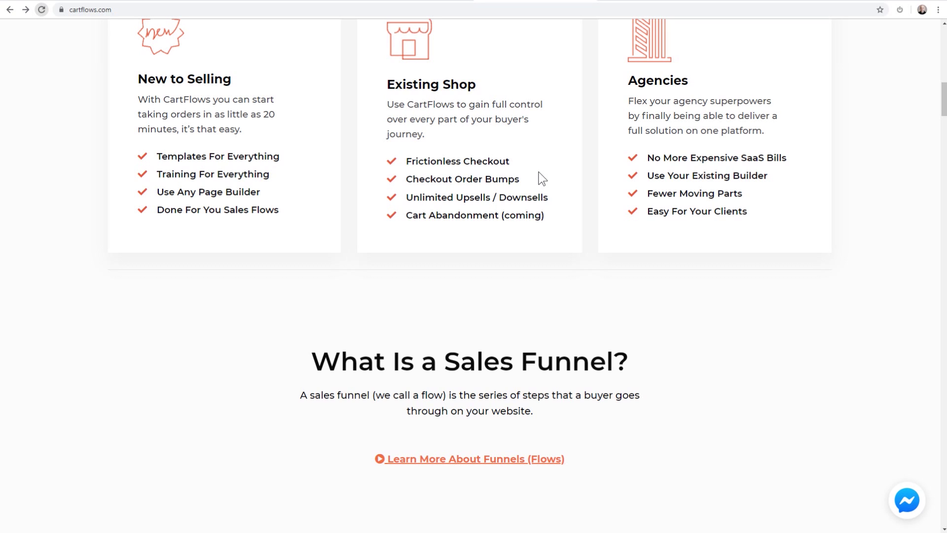
pyautogui.scroll(-9, 541, 178)
pyautogui.scroll(-8, 538, 172)
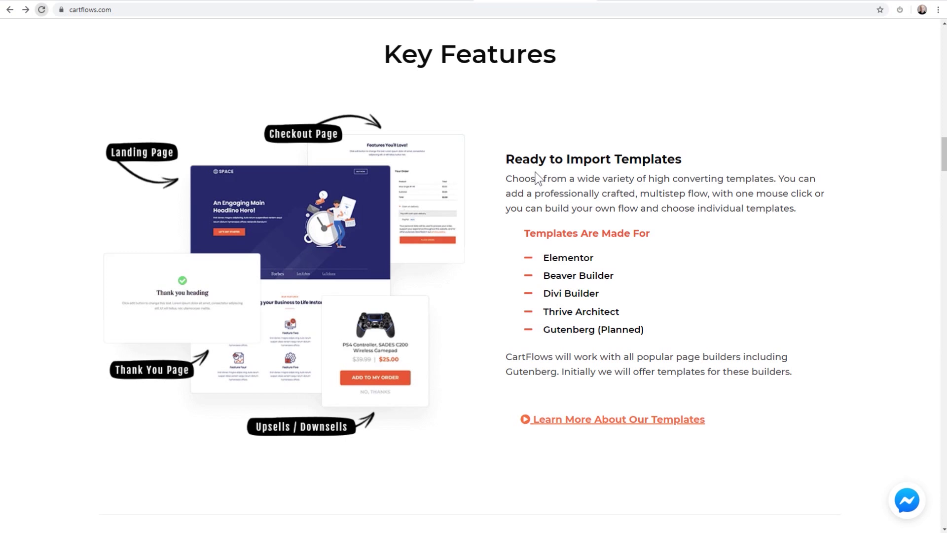
pyautogui.scroll(-10, 539, 177)
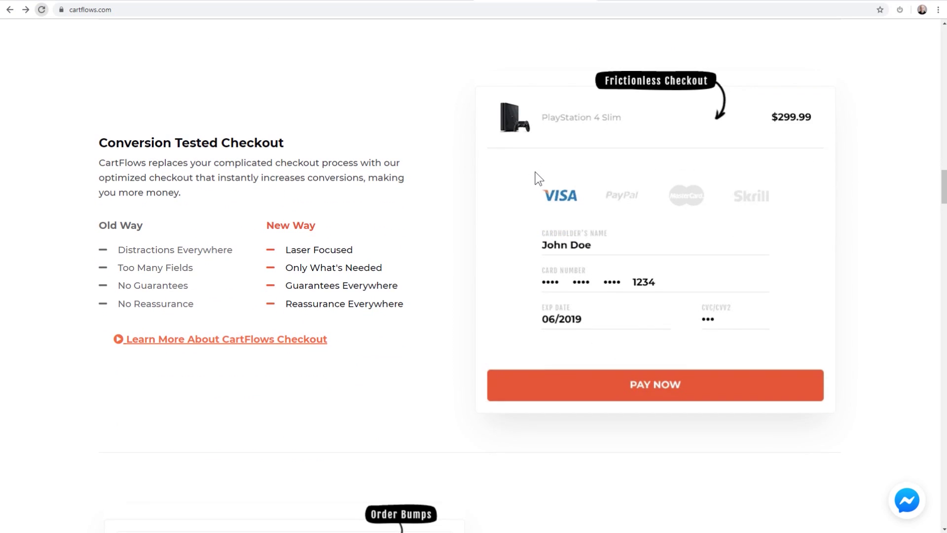
pyautogui.scroll(-1, 539, 179)
pyautogui.scroll(3, 538, 178)
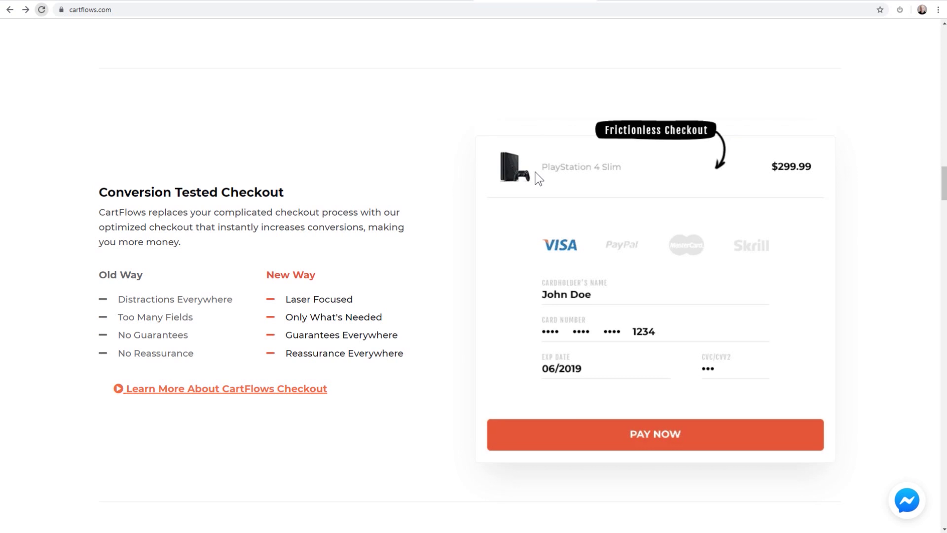
# Step: Review the order bump, upsell and downsell, and training sections on cartflows.com
pyautogui.scroll(-9, 538, 179)
pyautogui.scroll(-3, 535, 171)
pyautogui.scroll(1, 535, 172)
pyautogui.scroll(-4, 536, 171)
pyautogui.scroll(-3, 538, 179)
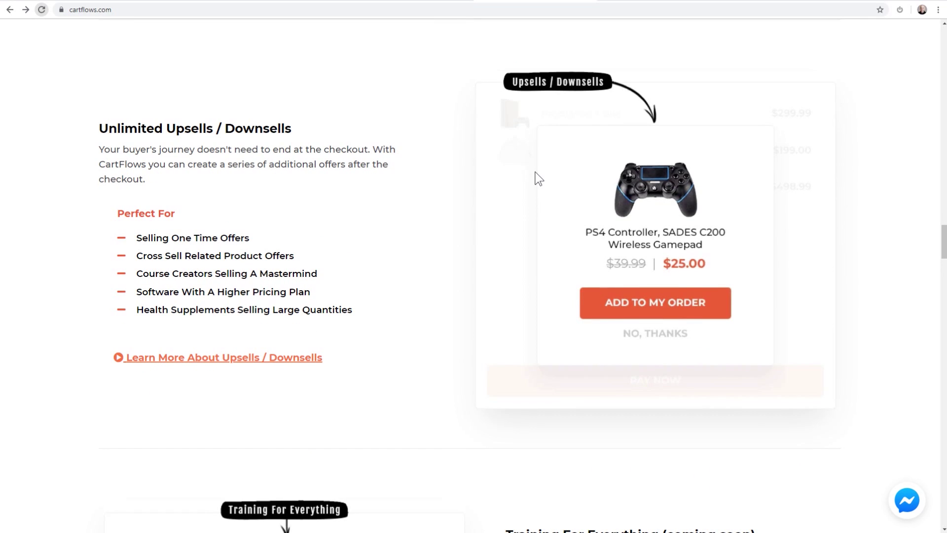
pyautogui.scroll(-4, 538, 179)
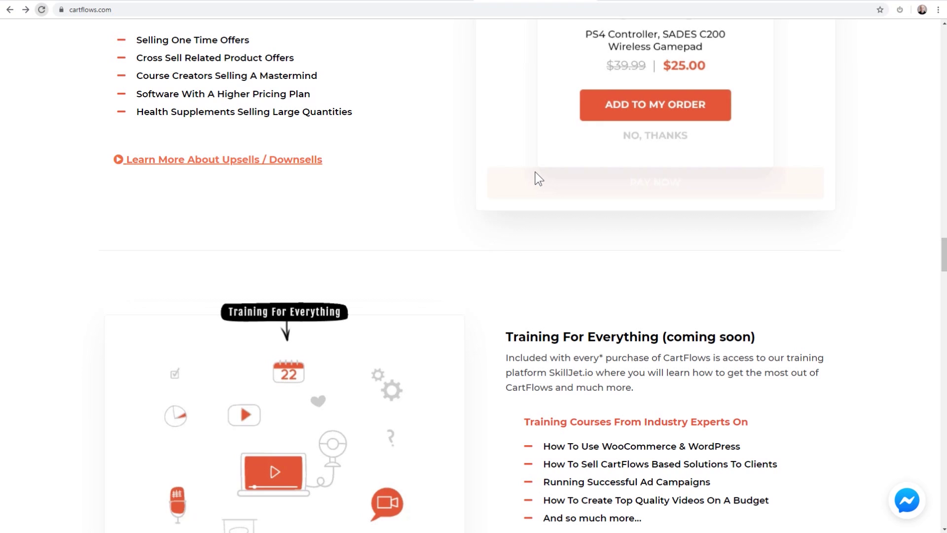
# Step: Examine the grid of additional CartFlows features, including cart abandonment, analytics and checkout custom fields
pyautogui.scroll(-17, 502, 176)
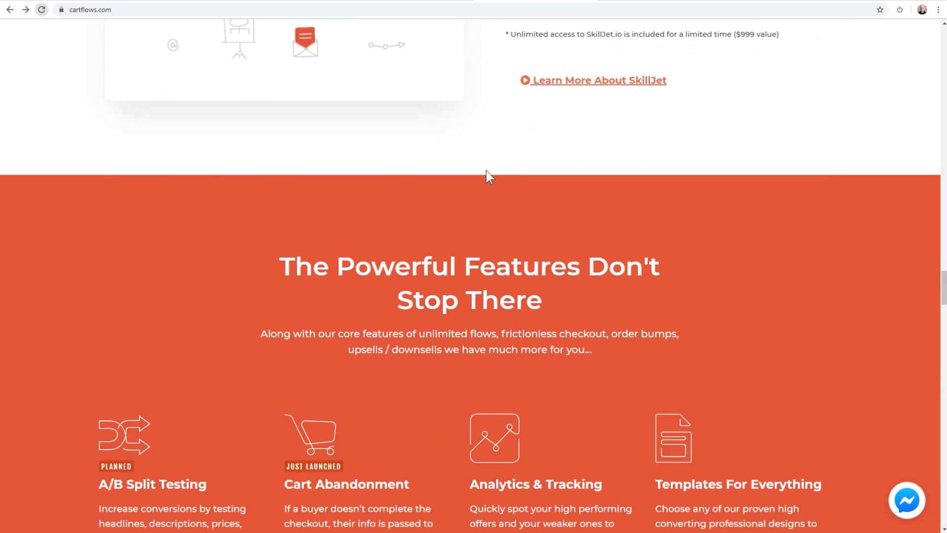
pyautogui.scroll(-7, 486, 170)
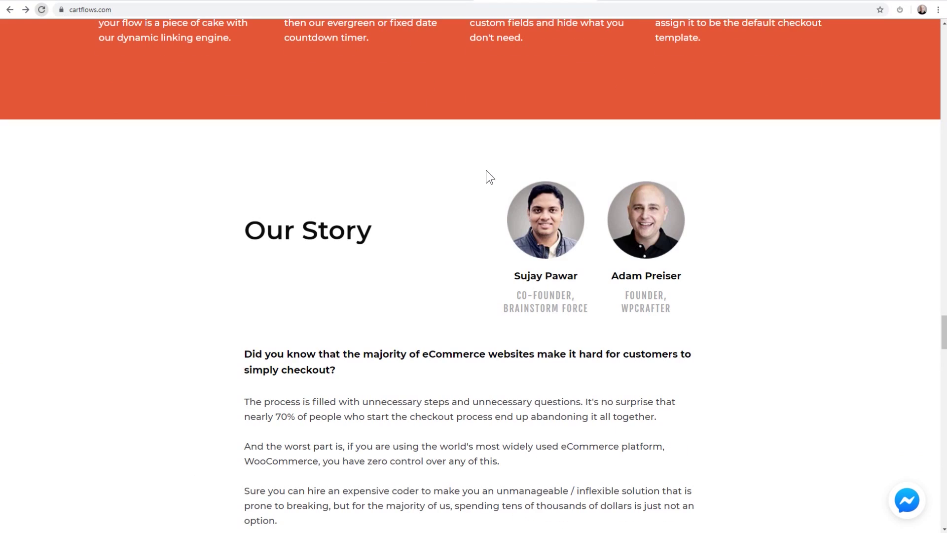
pyautogui.scroll(4, 487, 170)
pyautogui.scroll(4, 486, 169)
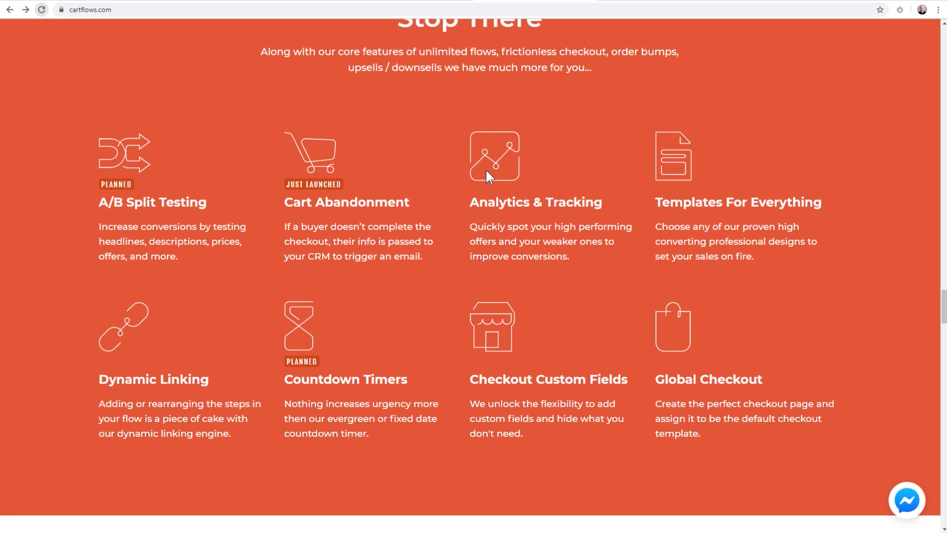
# Step: Skim the Our Story section on cartflows.com and return to the Accelerator eBook Funnel, closing its Steps Library
pyautogui.scroll(-6, 486, 170)
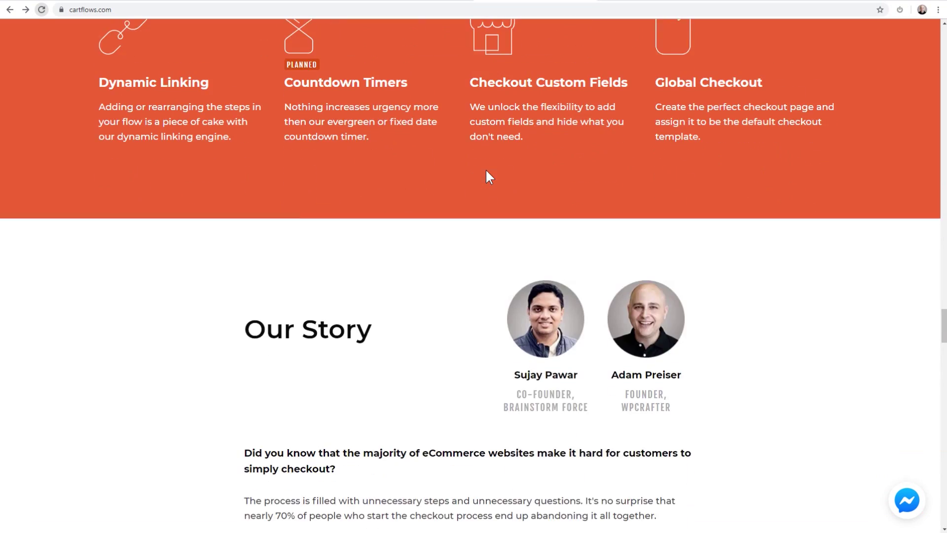
pyautogui.scroll(-4, 486, 170)
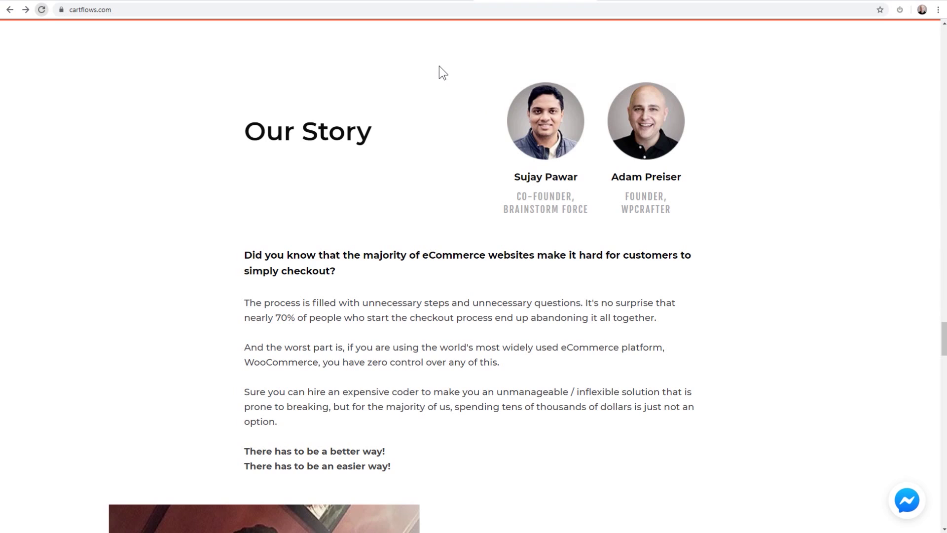
pyautogui.click(310, 4)
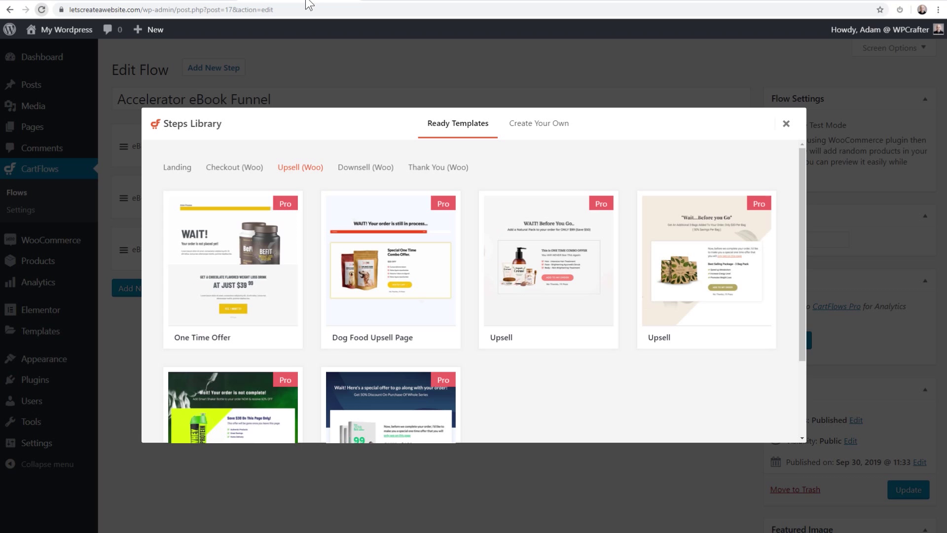
pyautogui.click(380, 65)
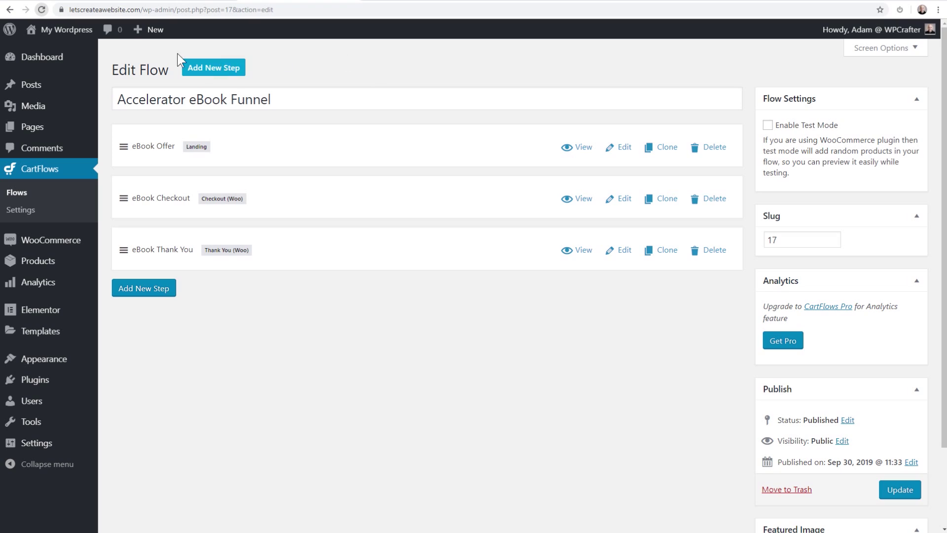
# Step: View the front page of the WordPress site and return to the funnel's Edit Flow page
pyautogui.moveTo(64, 29)
pyautogui.click(42, 51)
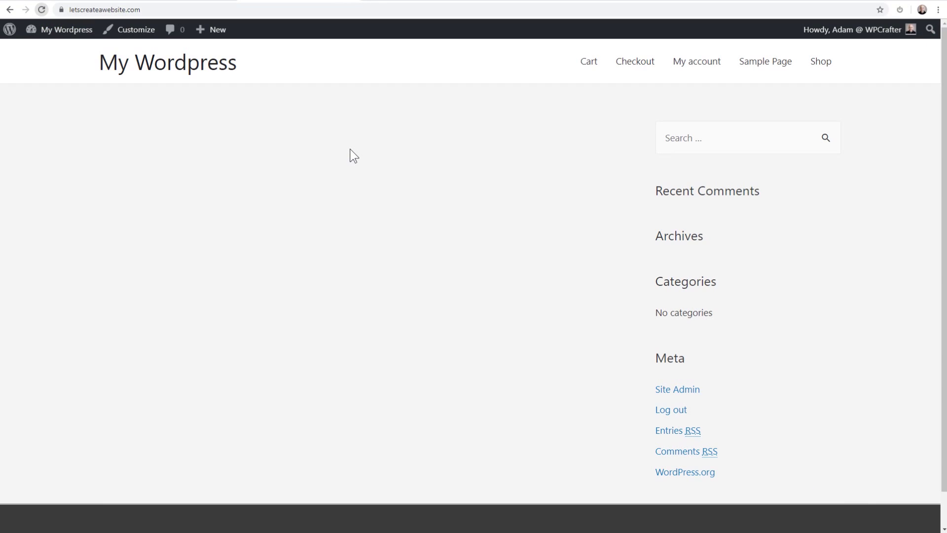
pyautogui.hotkey('alt', 'Left')
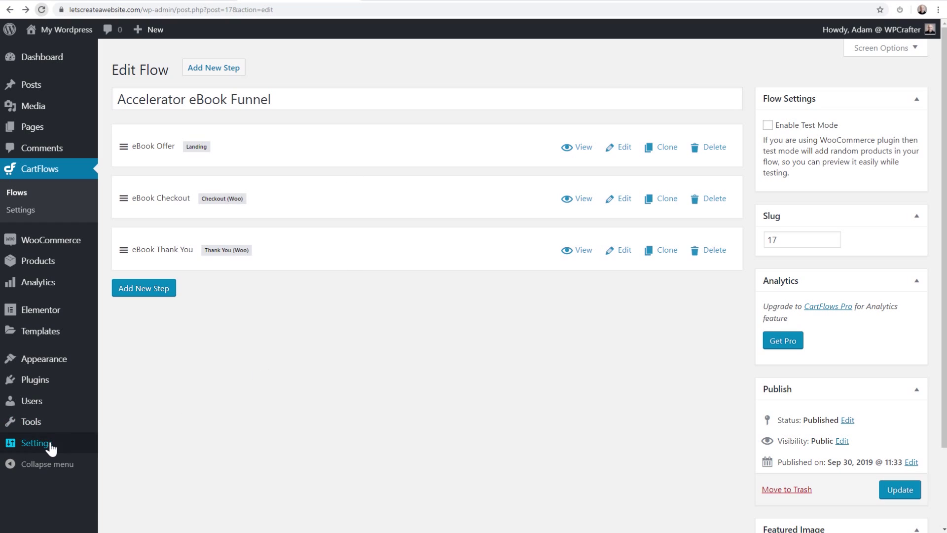
# Step: In the Reading settings, make the homepage a static page, eBook Offer ( #18 - CartFlows ), and save the changes
pyautogui.moveTo(49, 443)
pyautogui.click(122, 433)
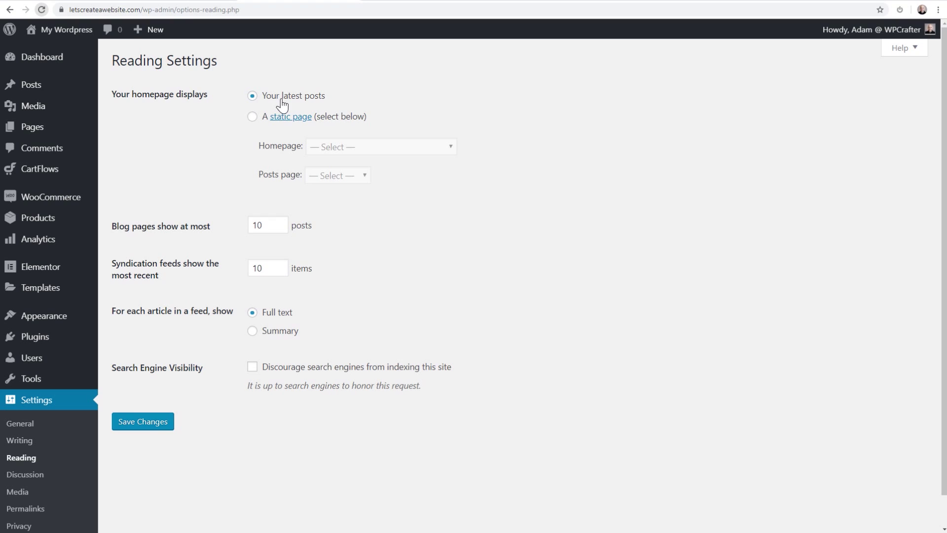
pyautogui.click(253, 116)
pyautogui.click(341, 145)
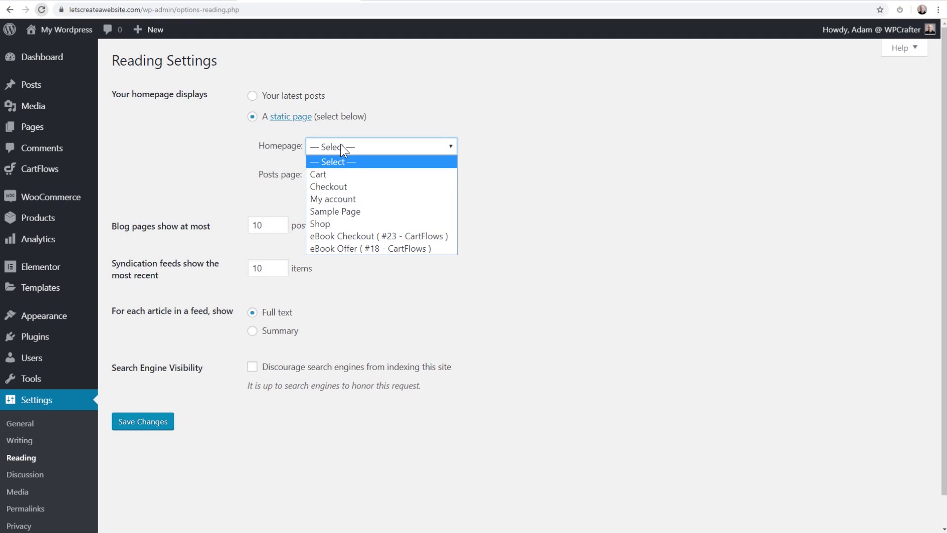
pyautogui.click(351, 247)
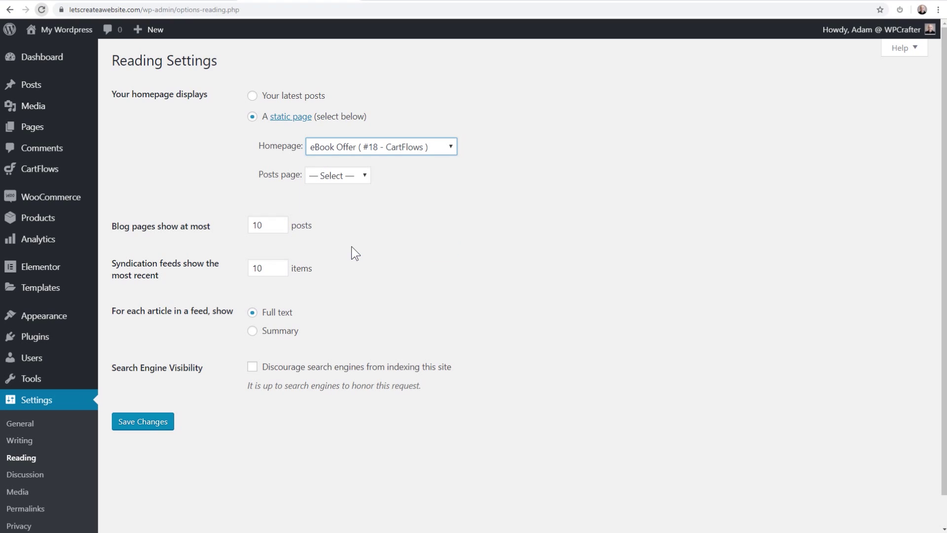
pyautogui.click(153, 422)
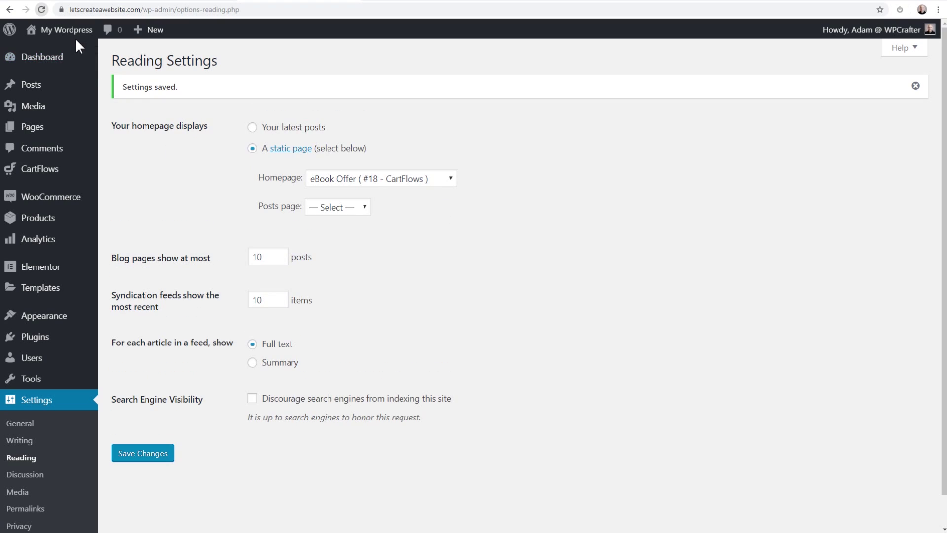
# Step: Check the site's live homepage by looking through the landing page, and return to the Reading settings
pyautogui.moveTo(62, 37)
pyautogui.click(55, 52)
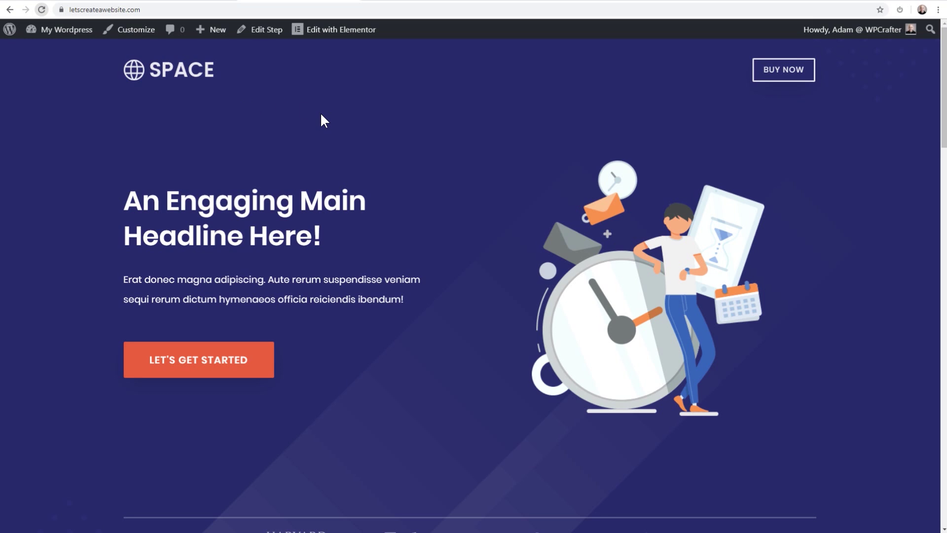
pyautogui.scroll(-5, 321, 118)
pyautogui.scroll(5, 321, 115)
pyautogui.hotkey('alt', 'Left')
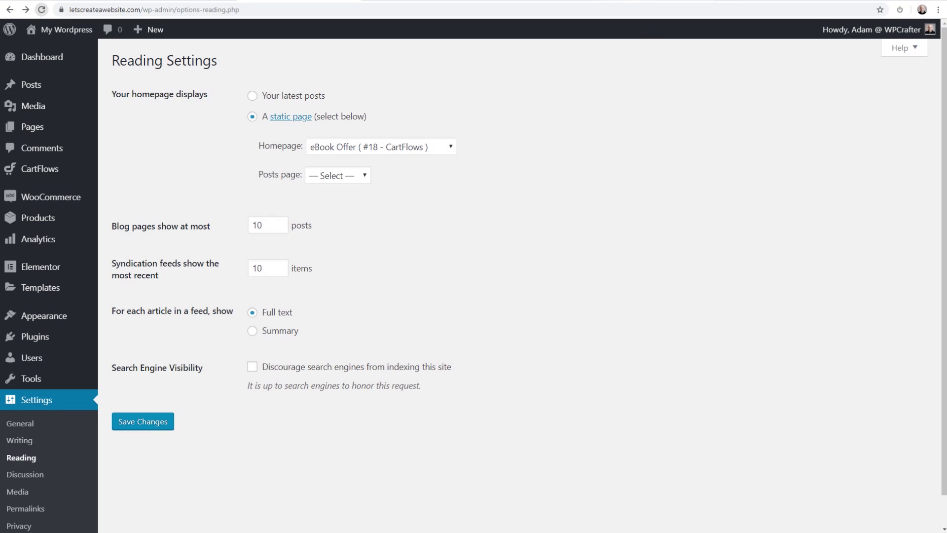
# Step: Switch to the MailerLite browser tab and load wpcrafter.com/mailerlite
pyautogui.click(638, 0)
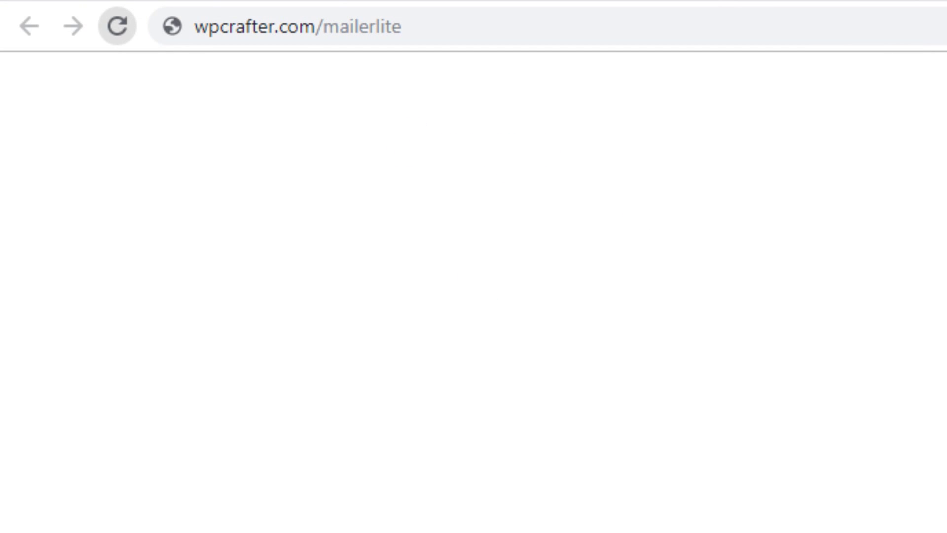
pyautogui.hotkey('ctrl', 'l')
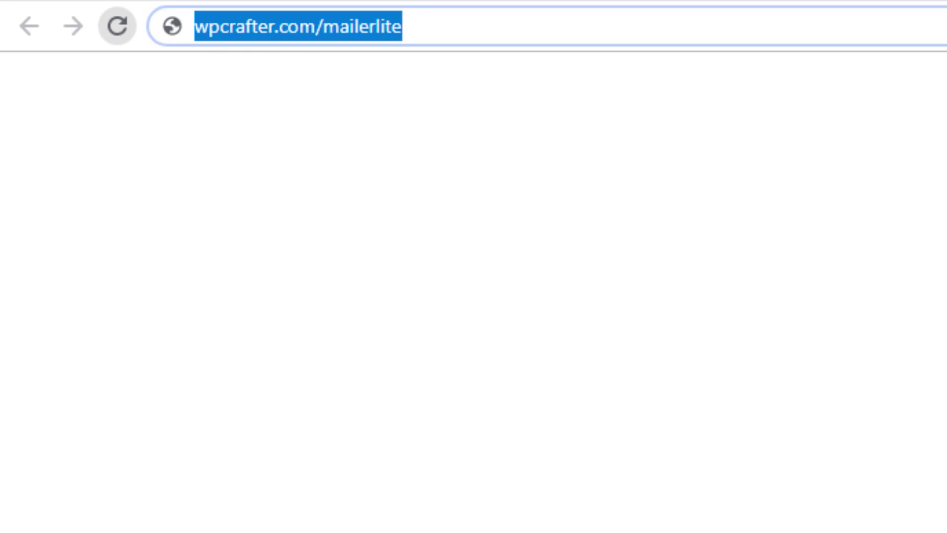
pyautogui.press('Return')
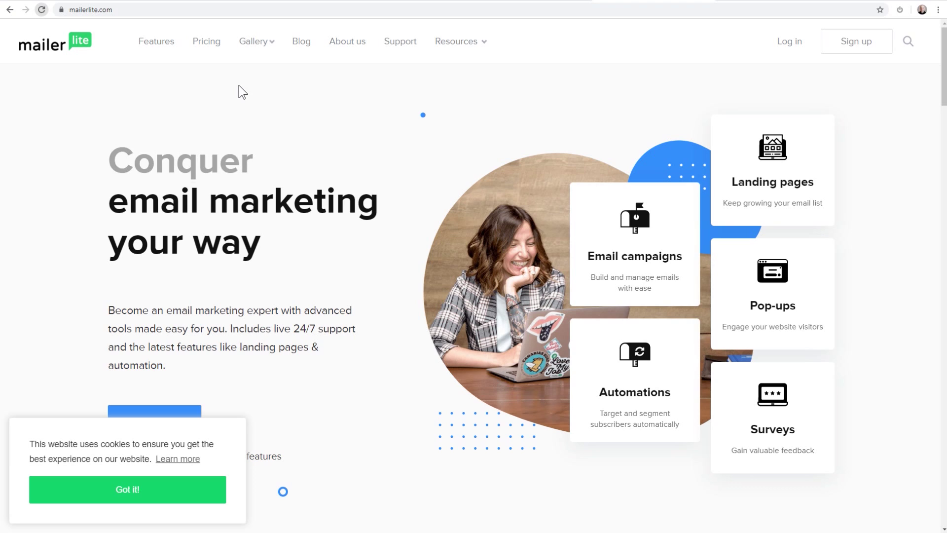
# Step: Open MailerLite's pricing page and examine the monthly costs by subscriber count, including the free 1 - 1,000 subscriber tier
pyautogui.click(208, 44)
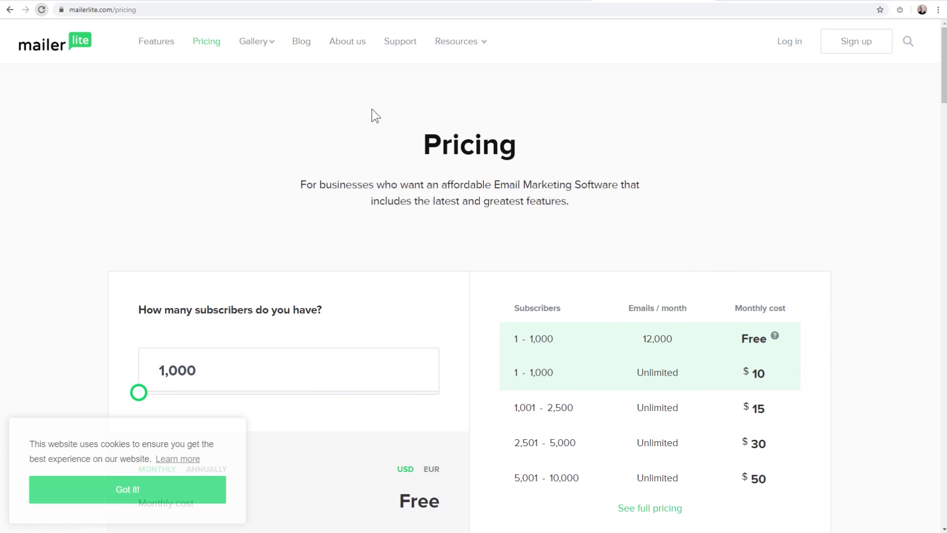
pyautogui.scroll(-3, 372, 110)
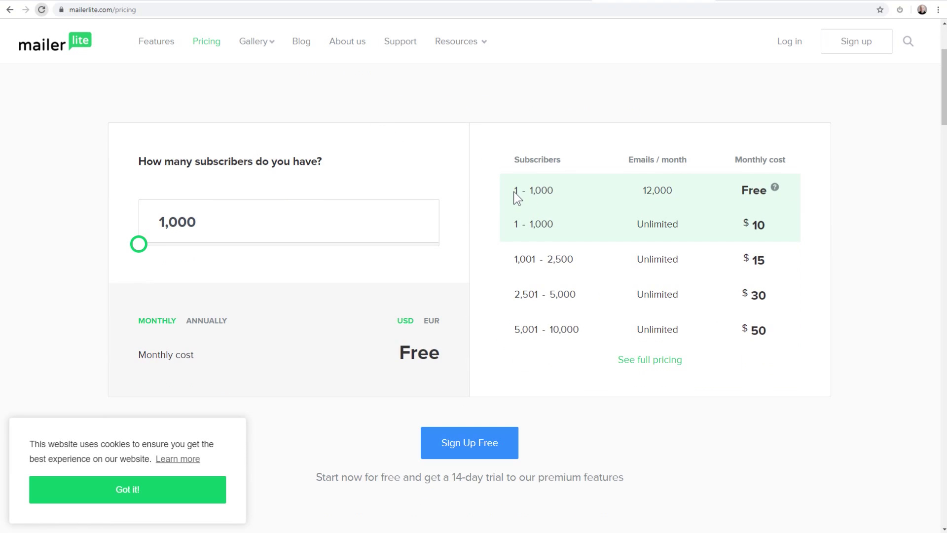
pyautogui.click(558, 190)
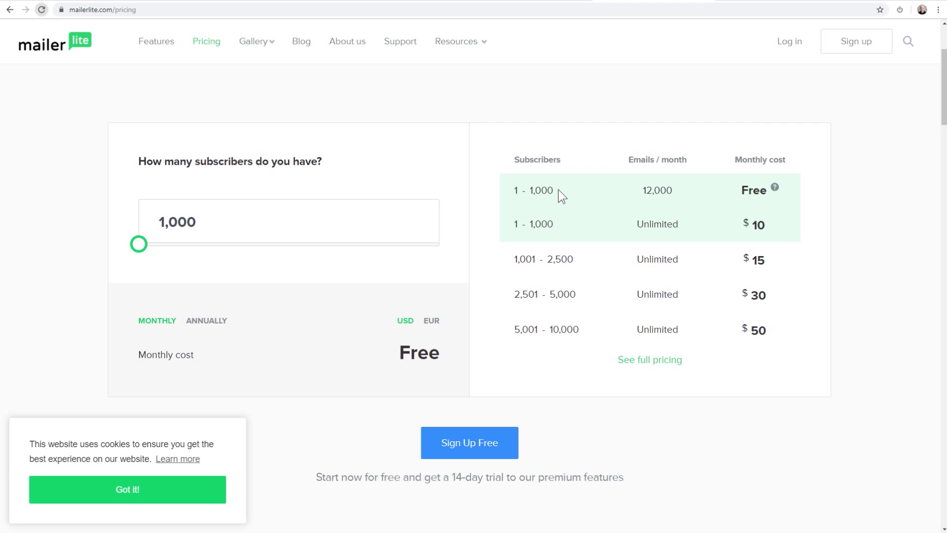